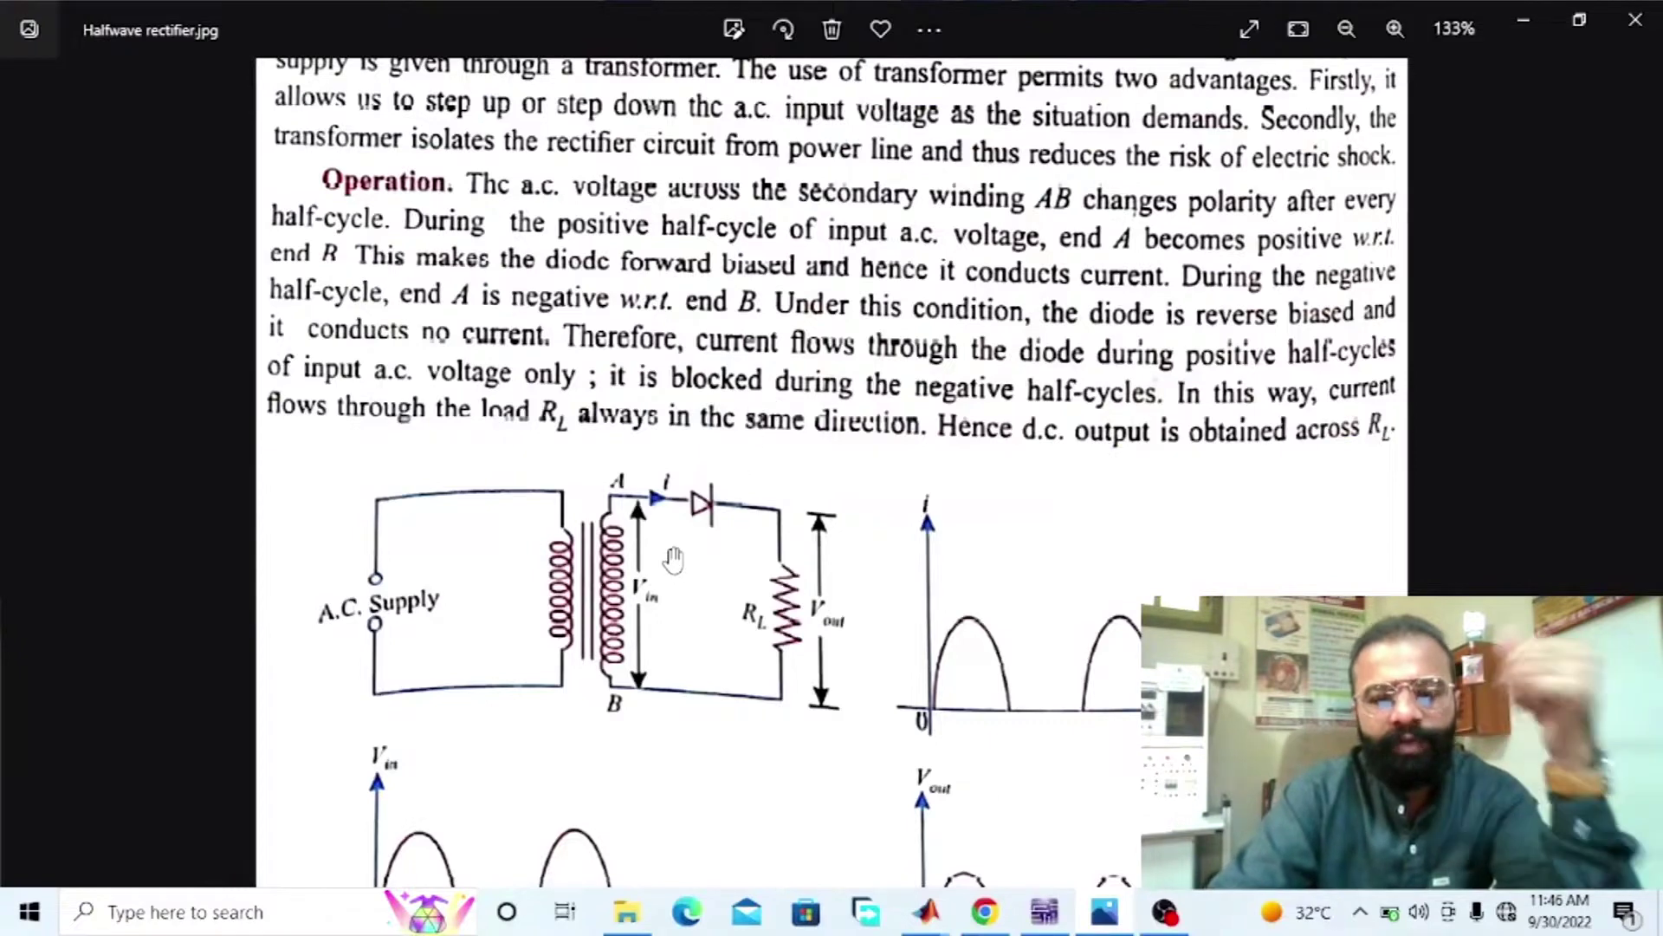
# - Examine the operation text, circuit diagram and input, current and output waveforms in the half-wave rectifier image
pyautogui.moveTo(685, 492); pyautogui.dragTo(669, 429)
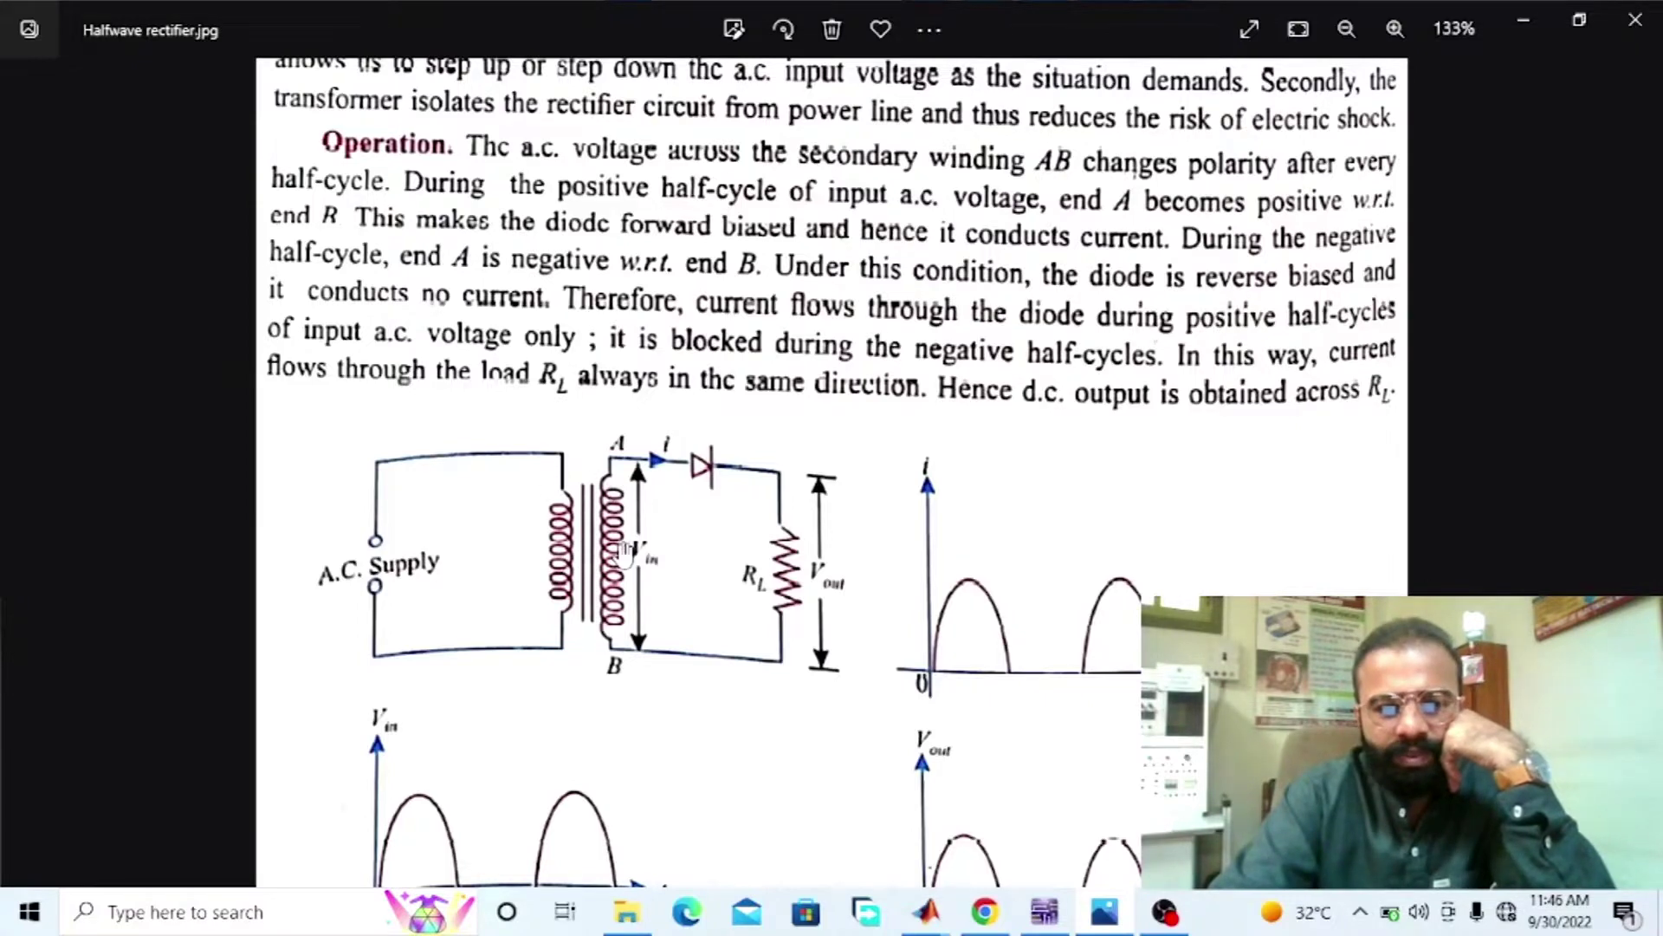
pyautogui.moveTo(683, 518); pyautogui.dragTo(698, 622)
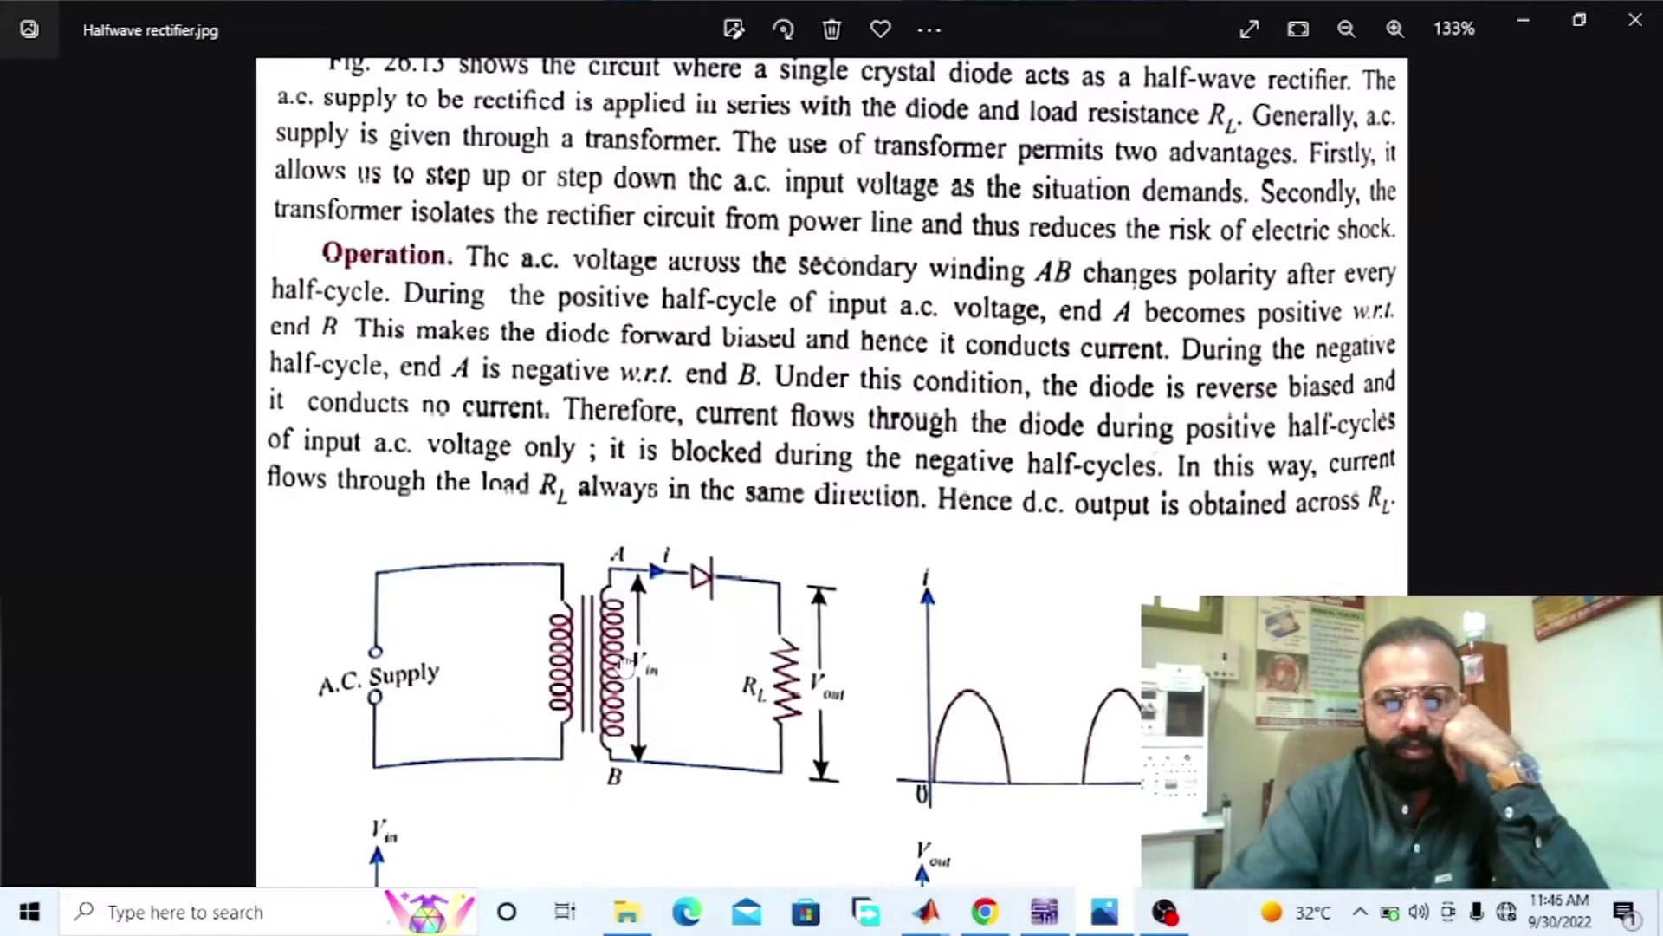
pyautogui.scroll(-2, 345, 535)
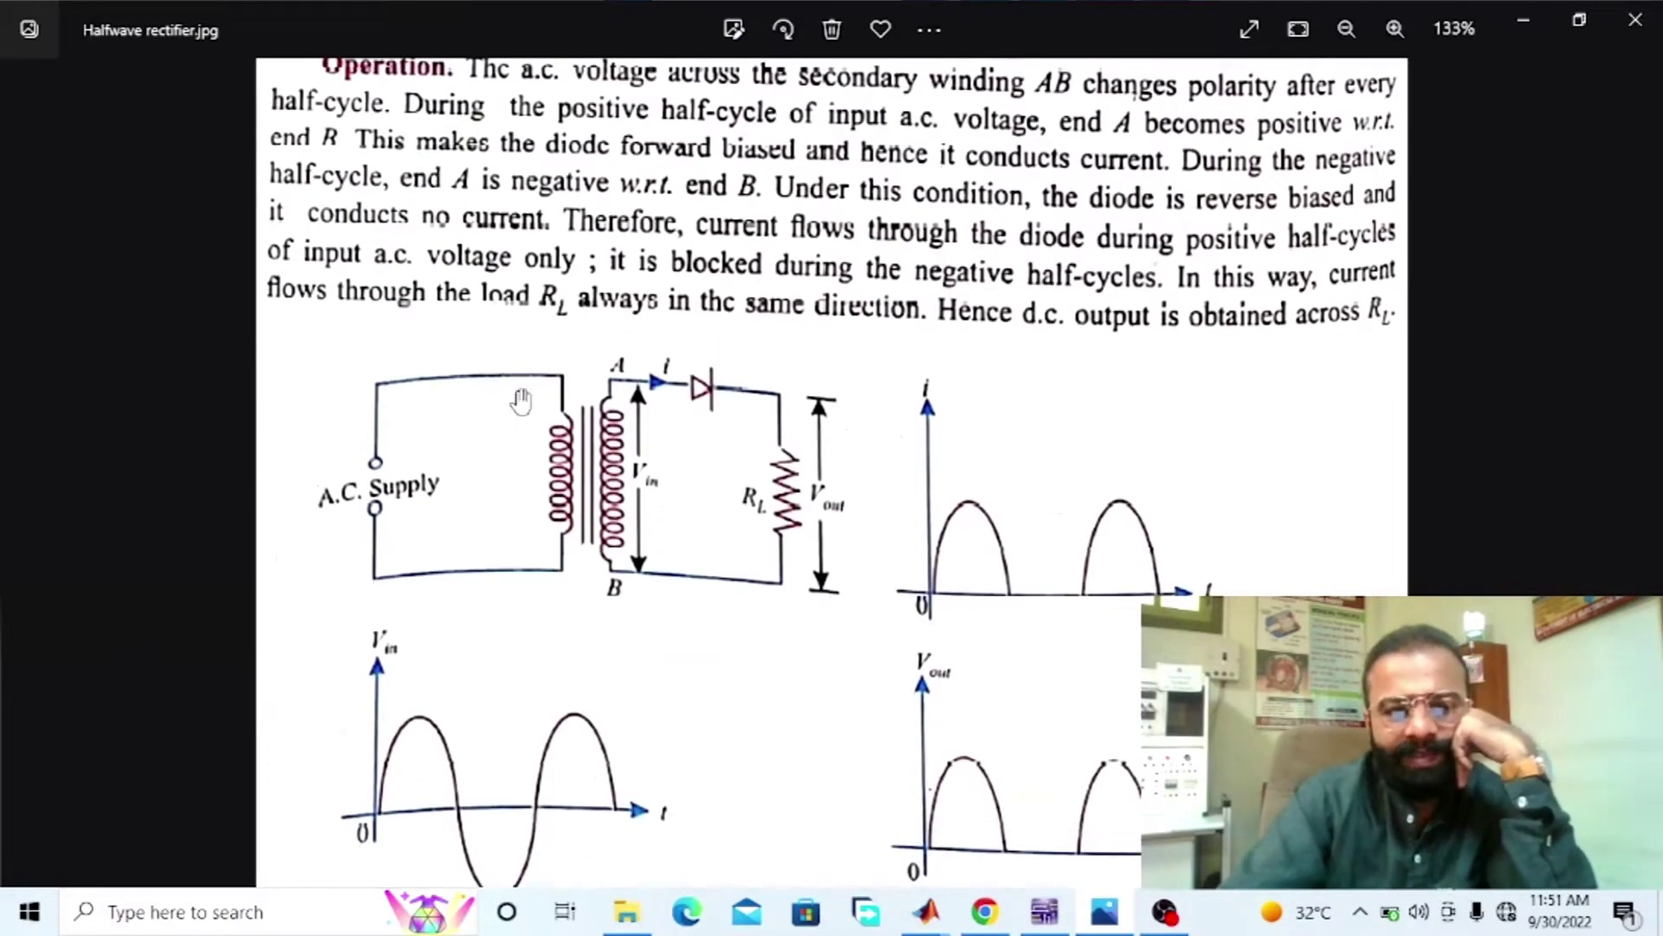
pyautogui.scroll(1, 775, 427)
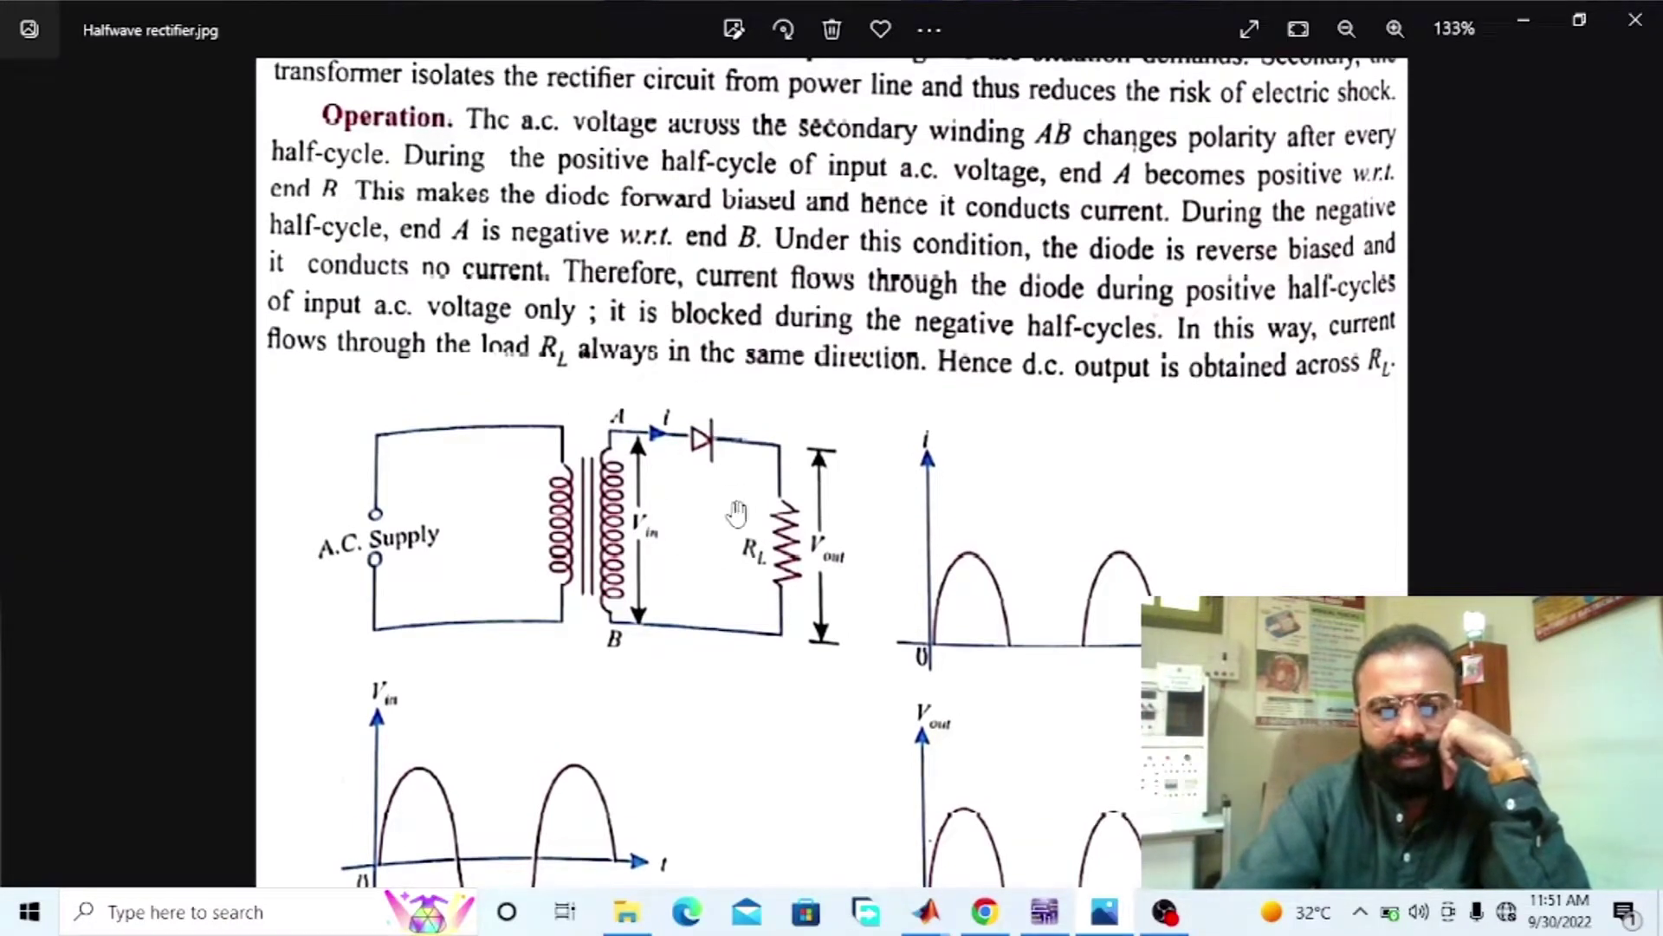
pyautogui.scroll(-1, 664, 483)
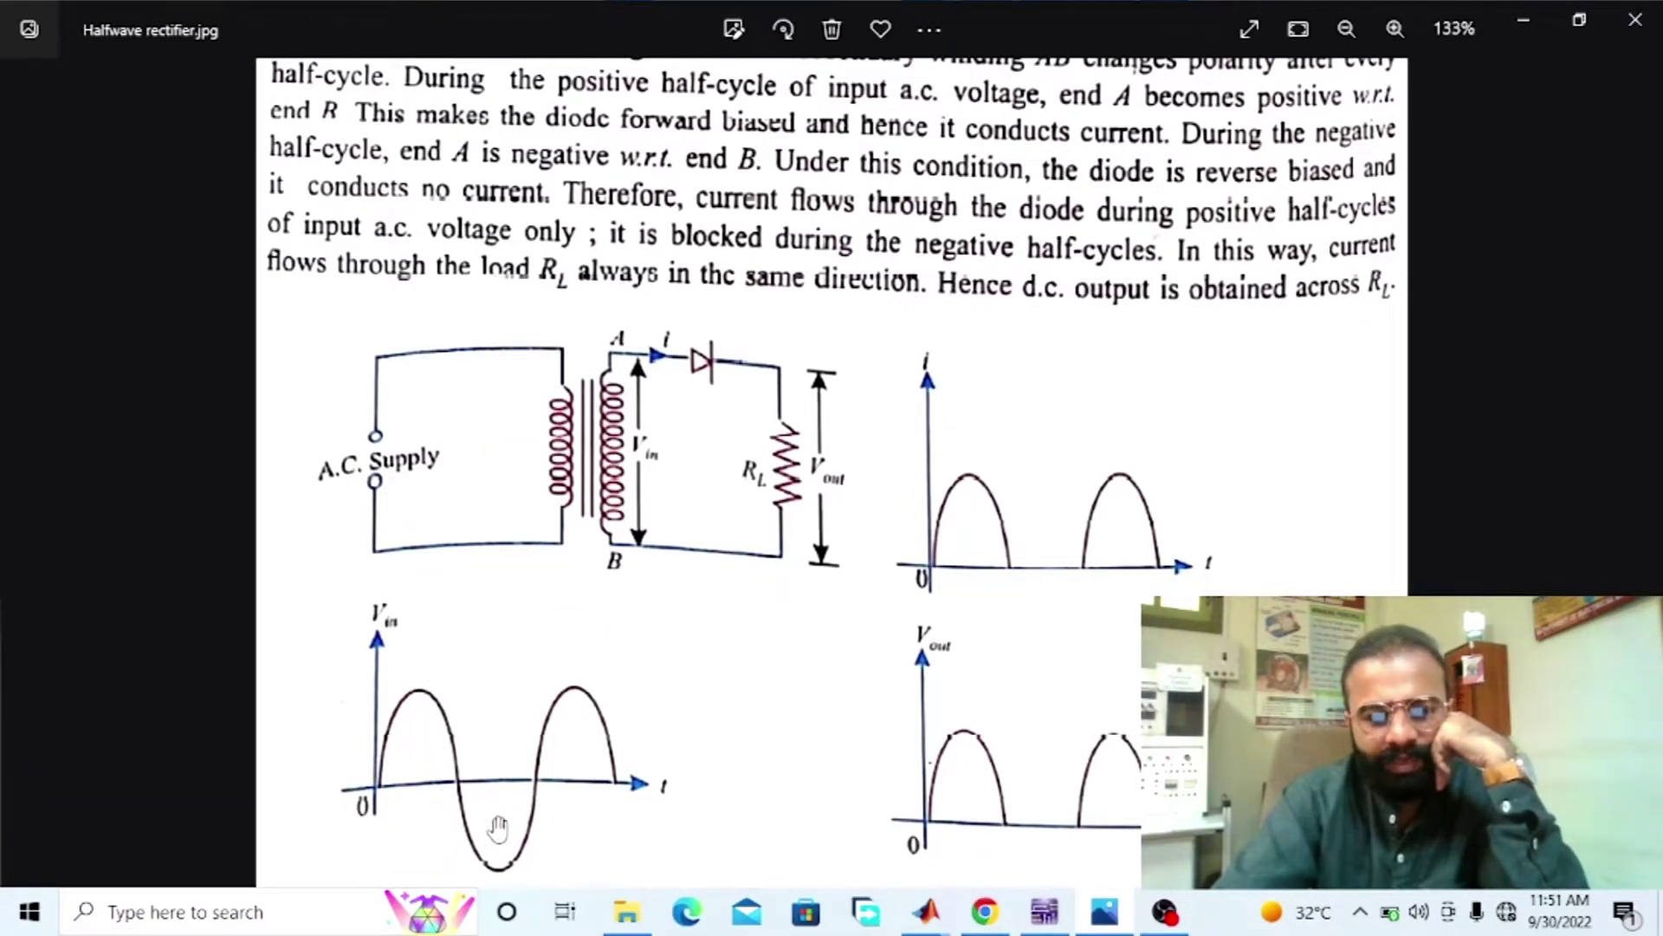
pyautogui.scroll(1, 538, 698)
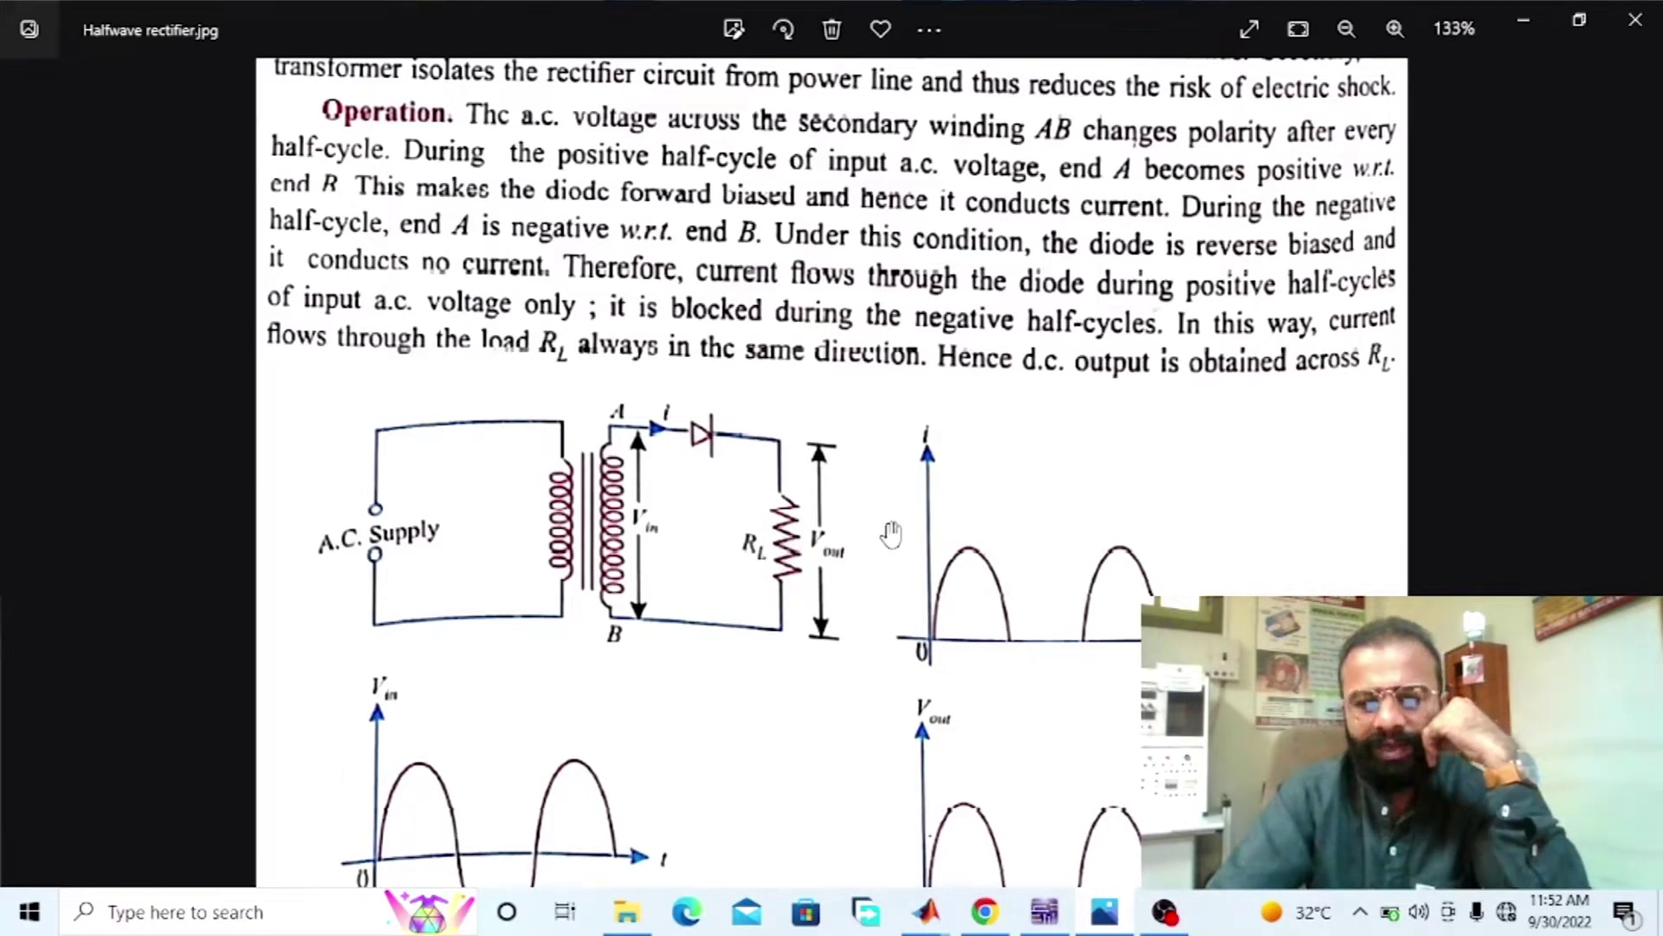
pyautogui.scroll(-1, 522, 767)
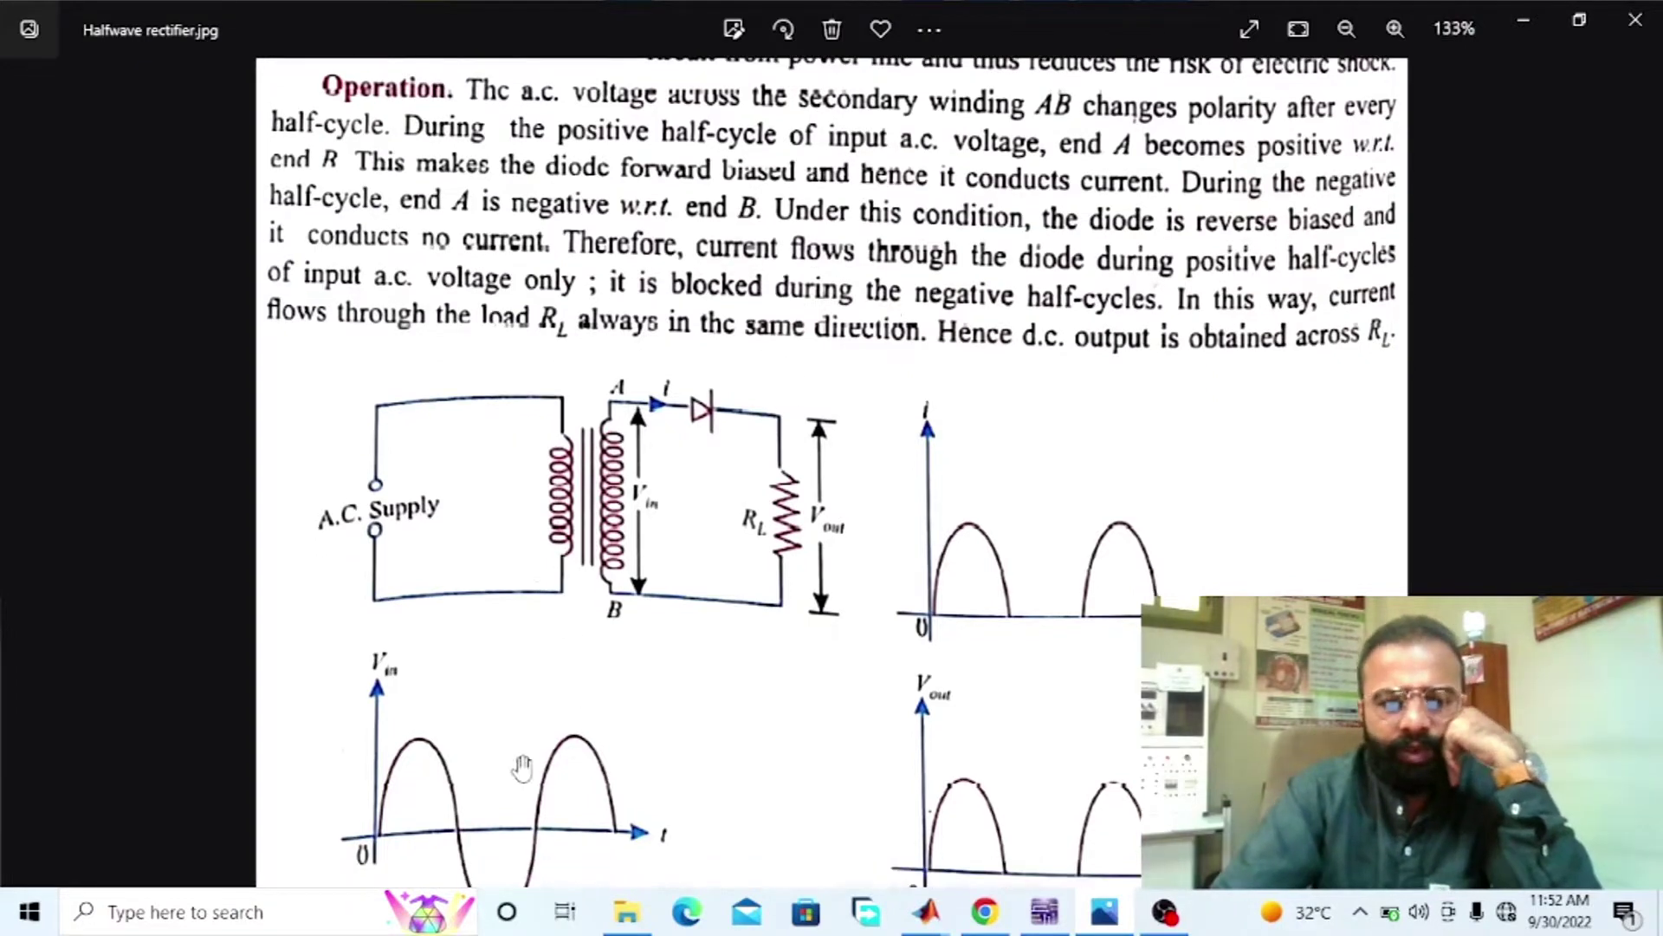
pyautogui.scroll(-3, 693, 369)
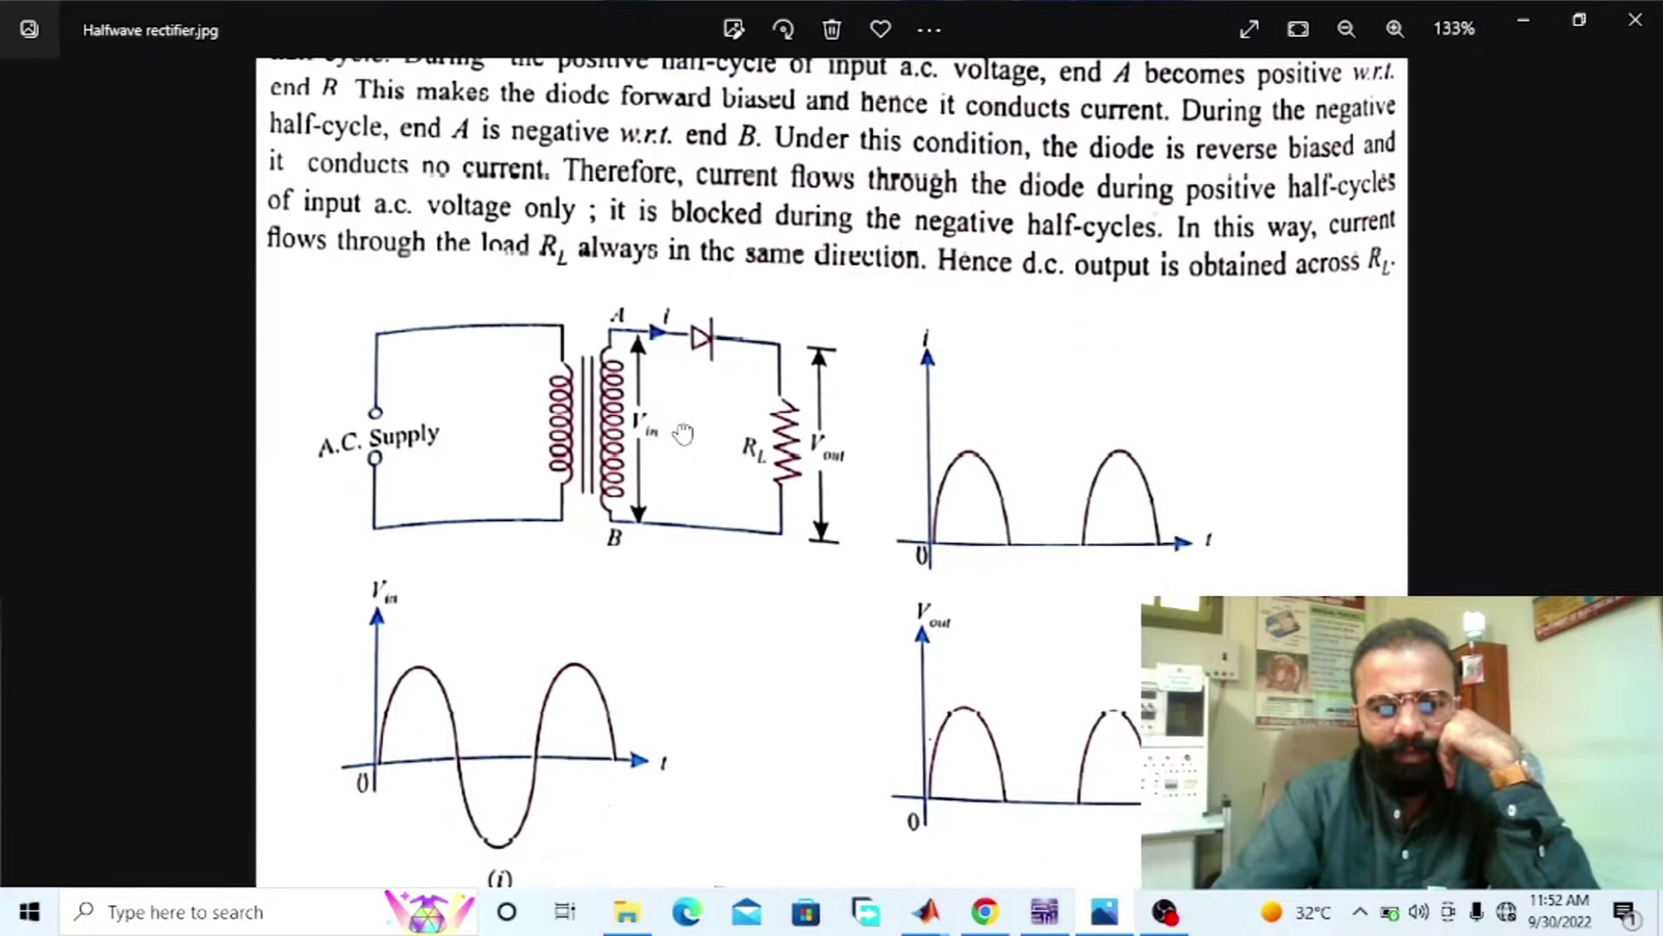
pyautogui.scroll(5, 724, 359)
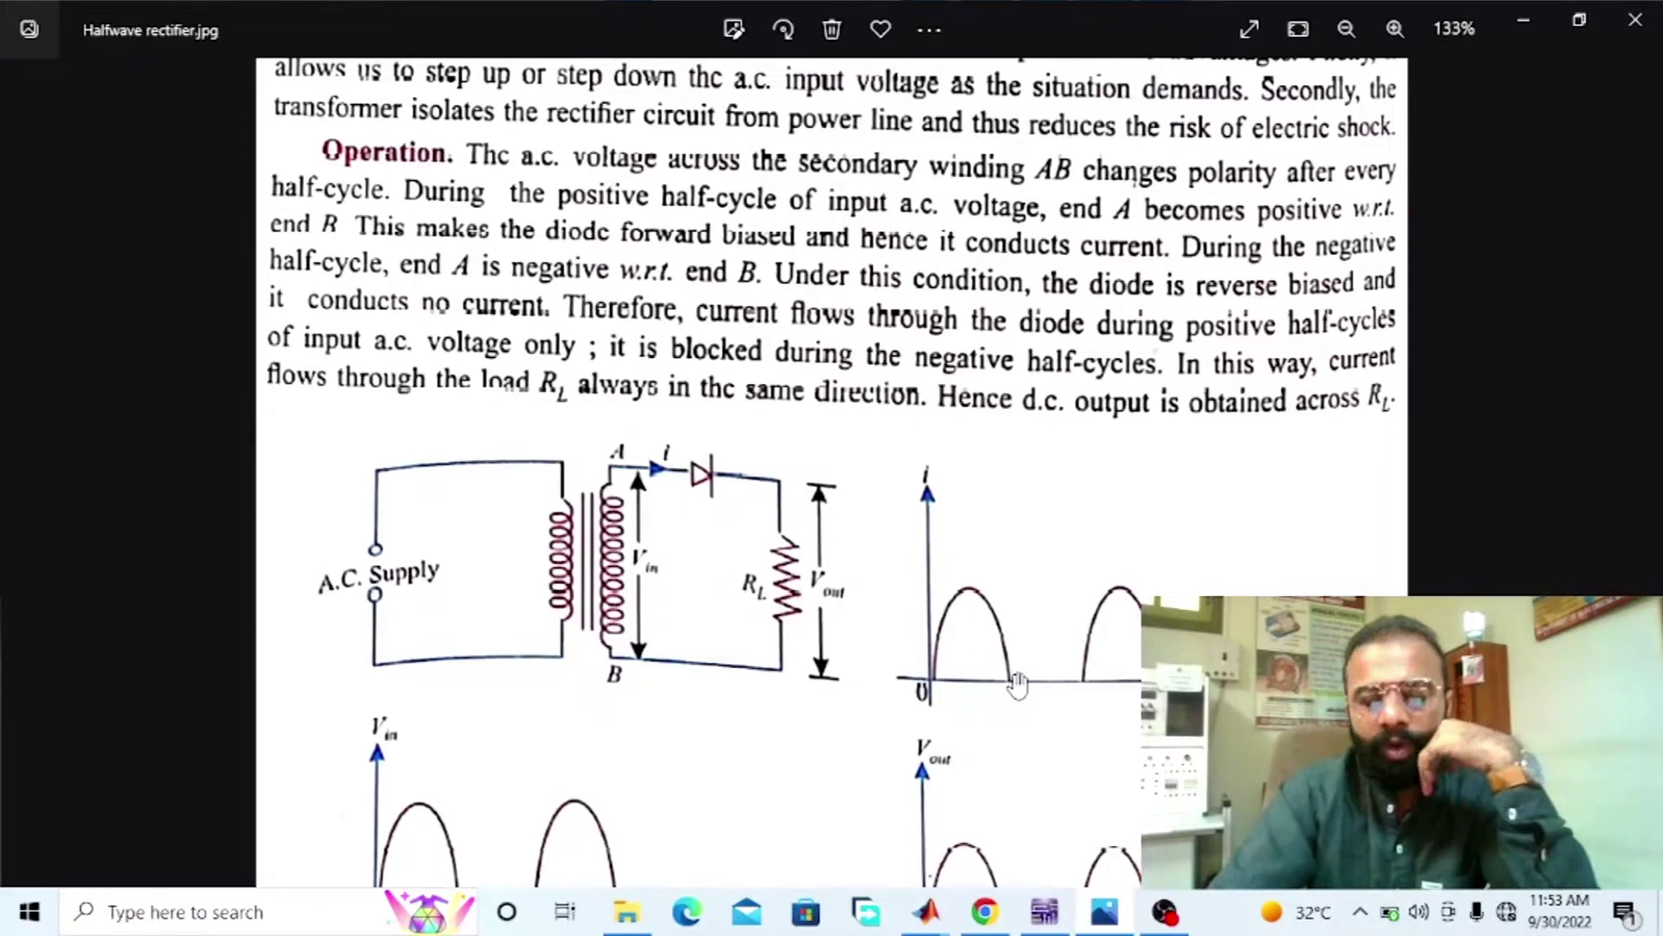
pyautogui.moveTo(1092, 688); pyautogui.dragTo(1090, 730)
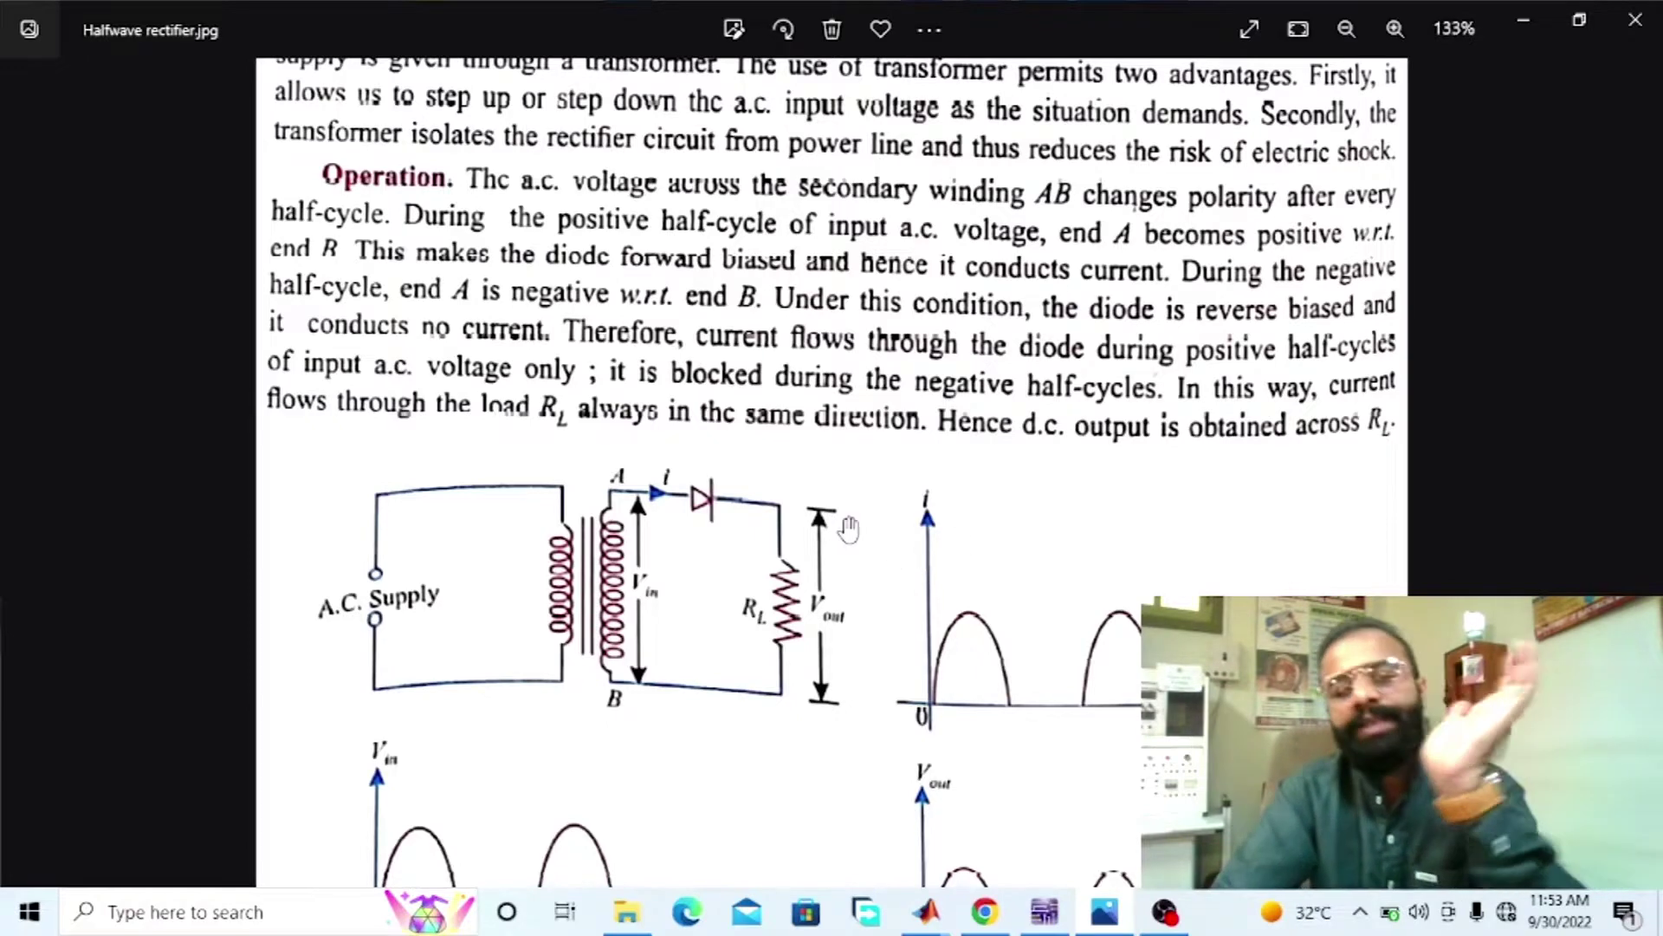
pyautogui.moveTo(848, 534); pyautogui.dragTo(1091, 461)
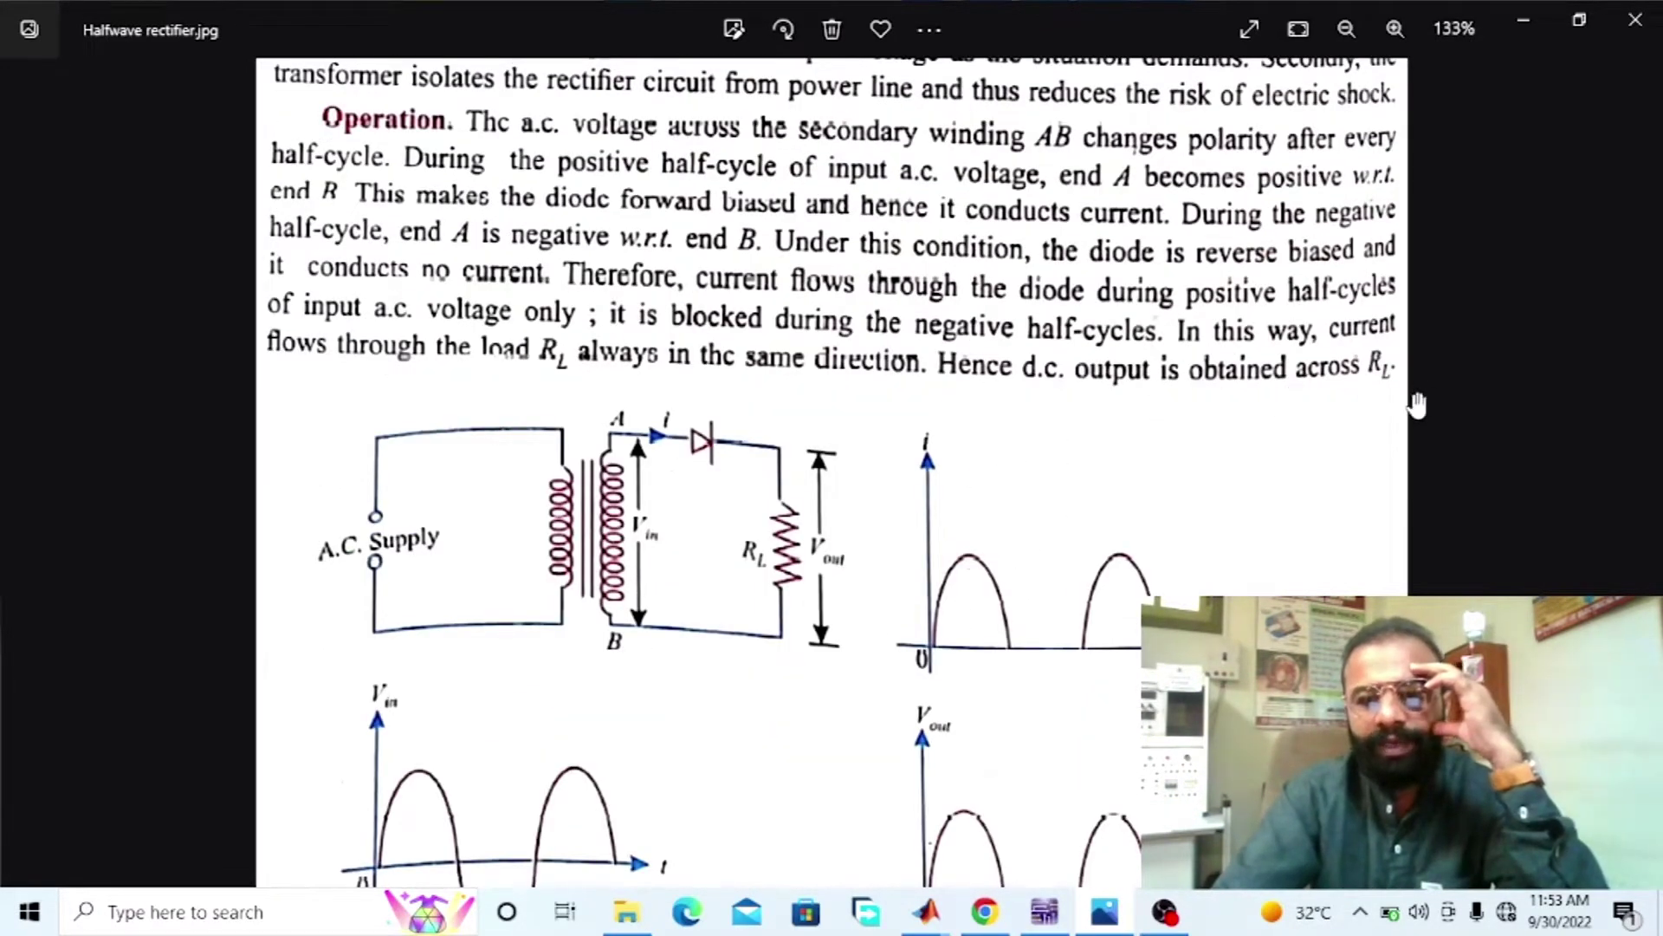
pyautogui.moveTo(956, 530); pyautogui.dragTo(901, 694)
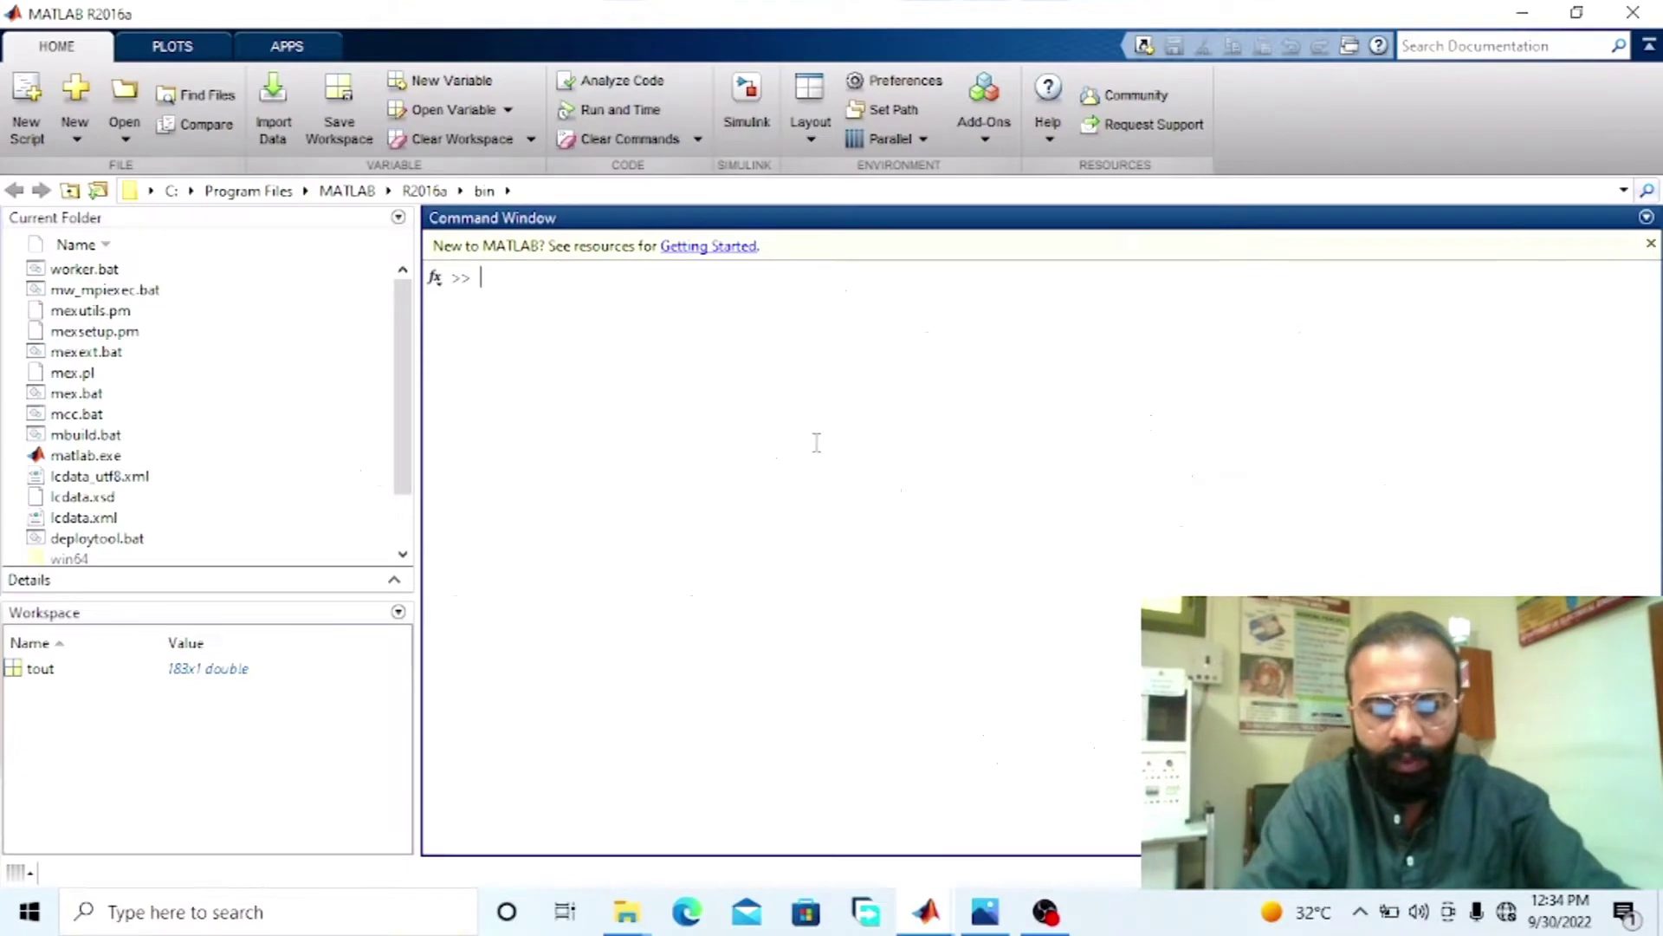
# - Switch to MATLAB, open the powerlib library, and add an AC Voltage Source from Electrical Sources to the untitled model
pyautogui.write('powerlib')
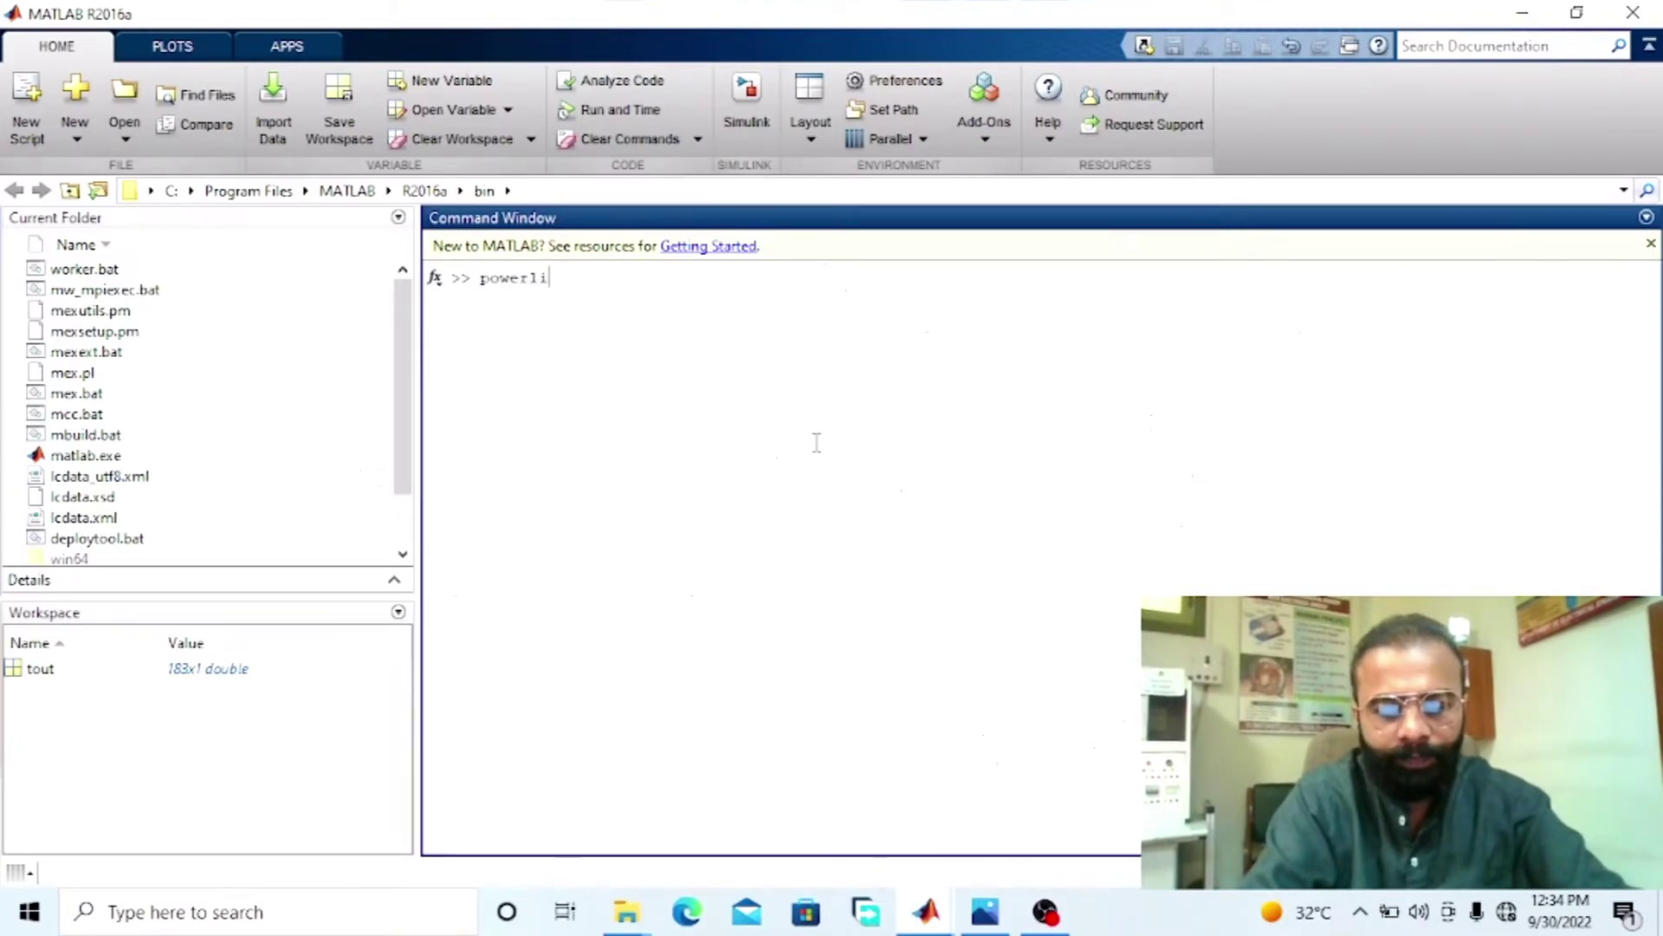
pyautogui.press('Return')
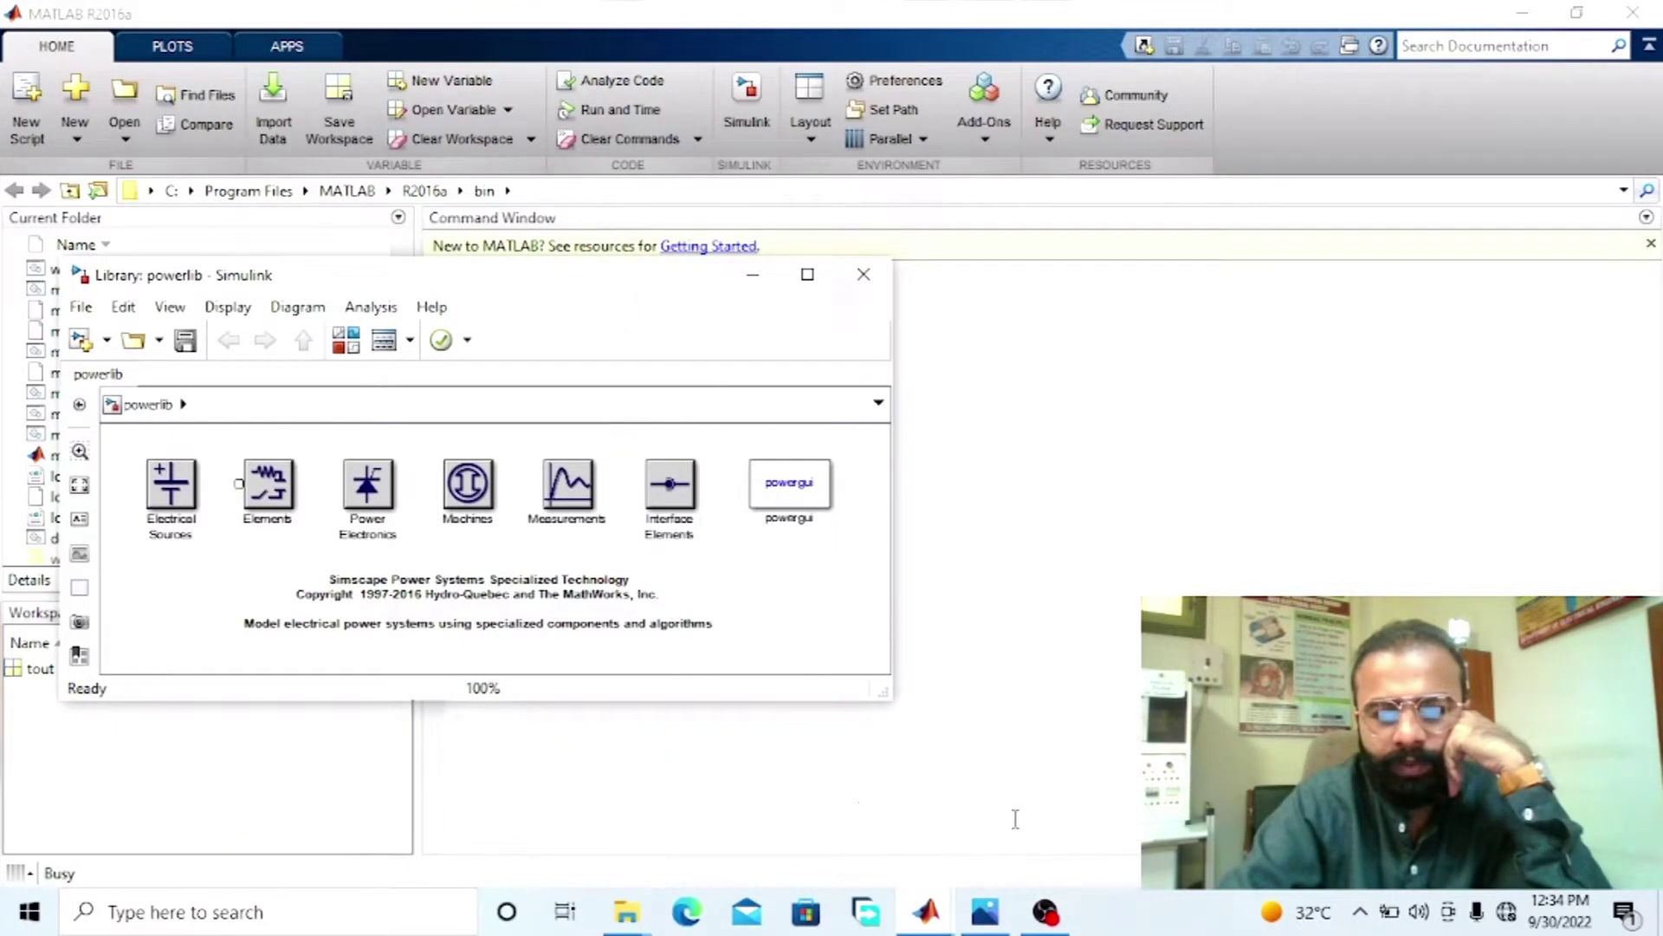
pyautogui.click(491, 284)
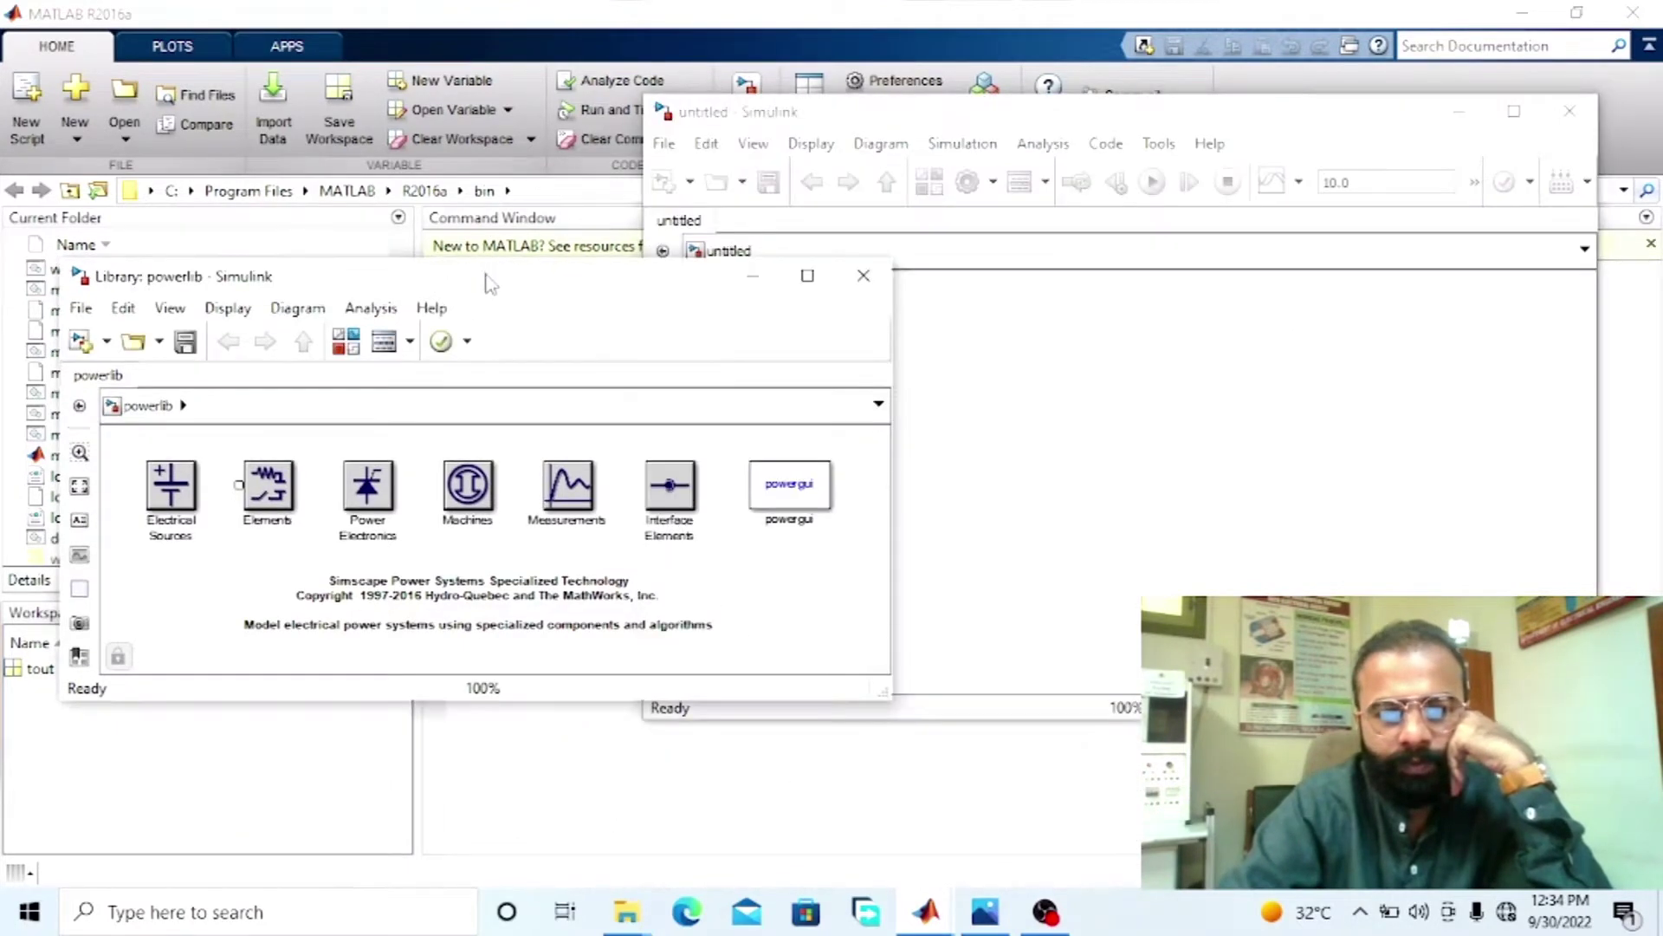
pyautogui.doubleClick(178, 488)
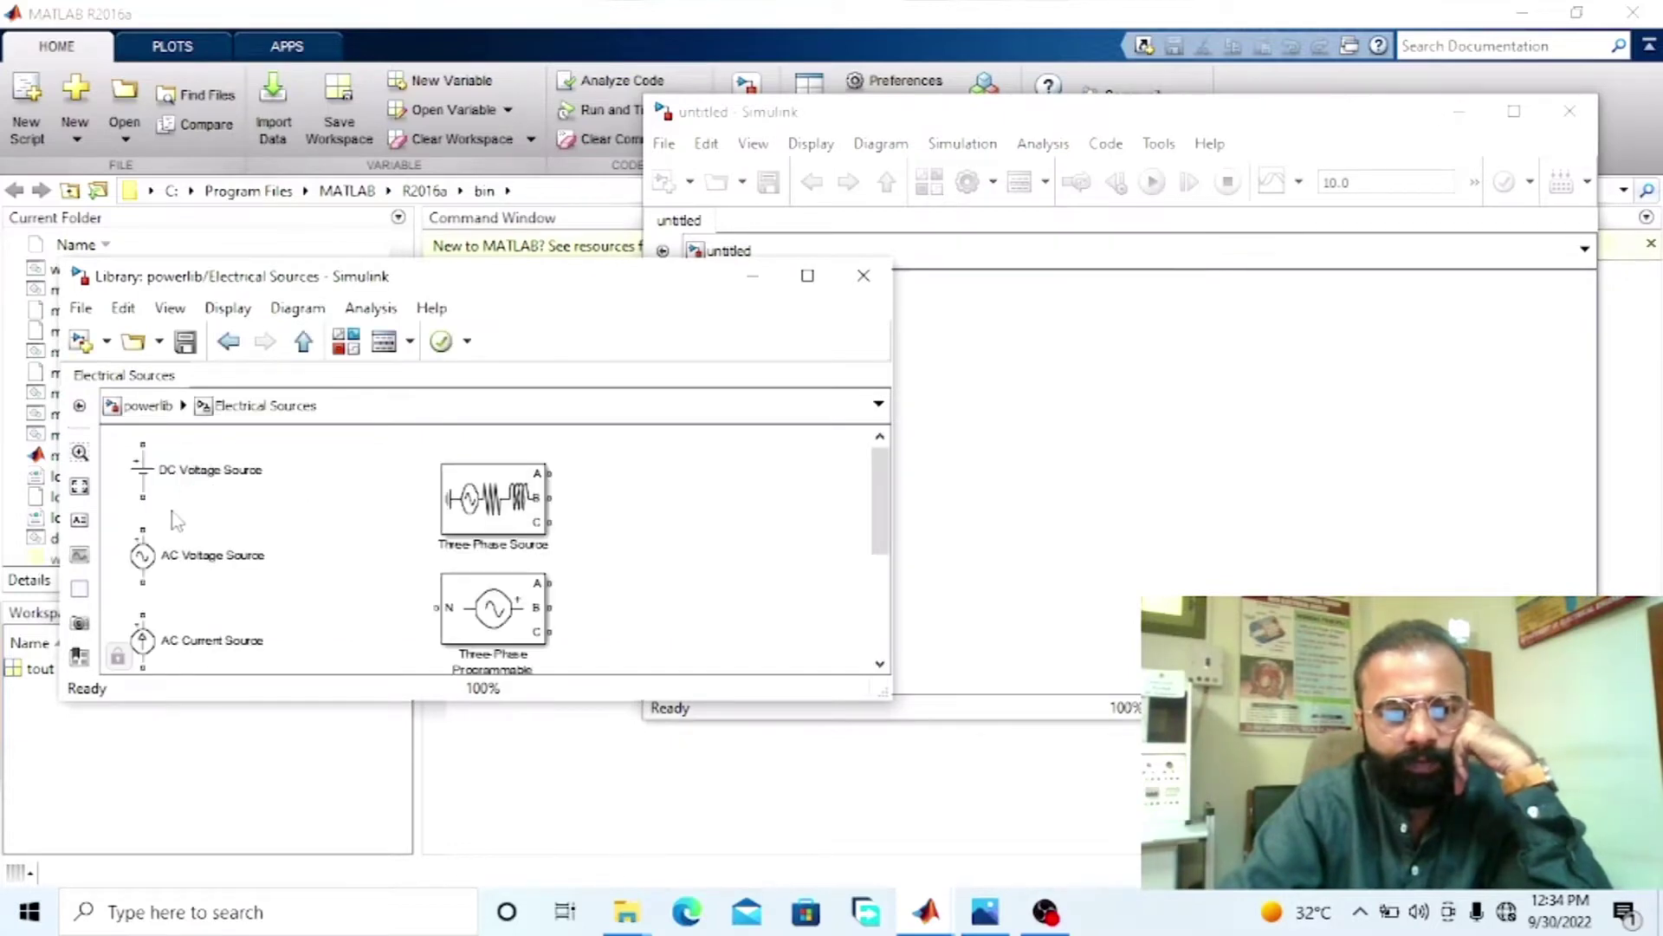
pyautogui.moveTo(144, 548); pyautogui.dragTo(997, 357)
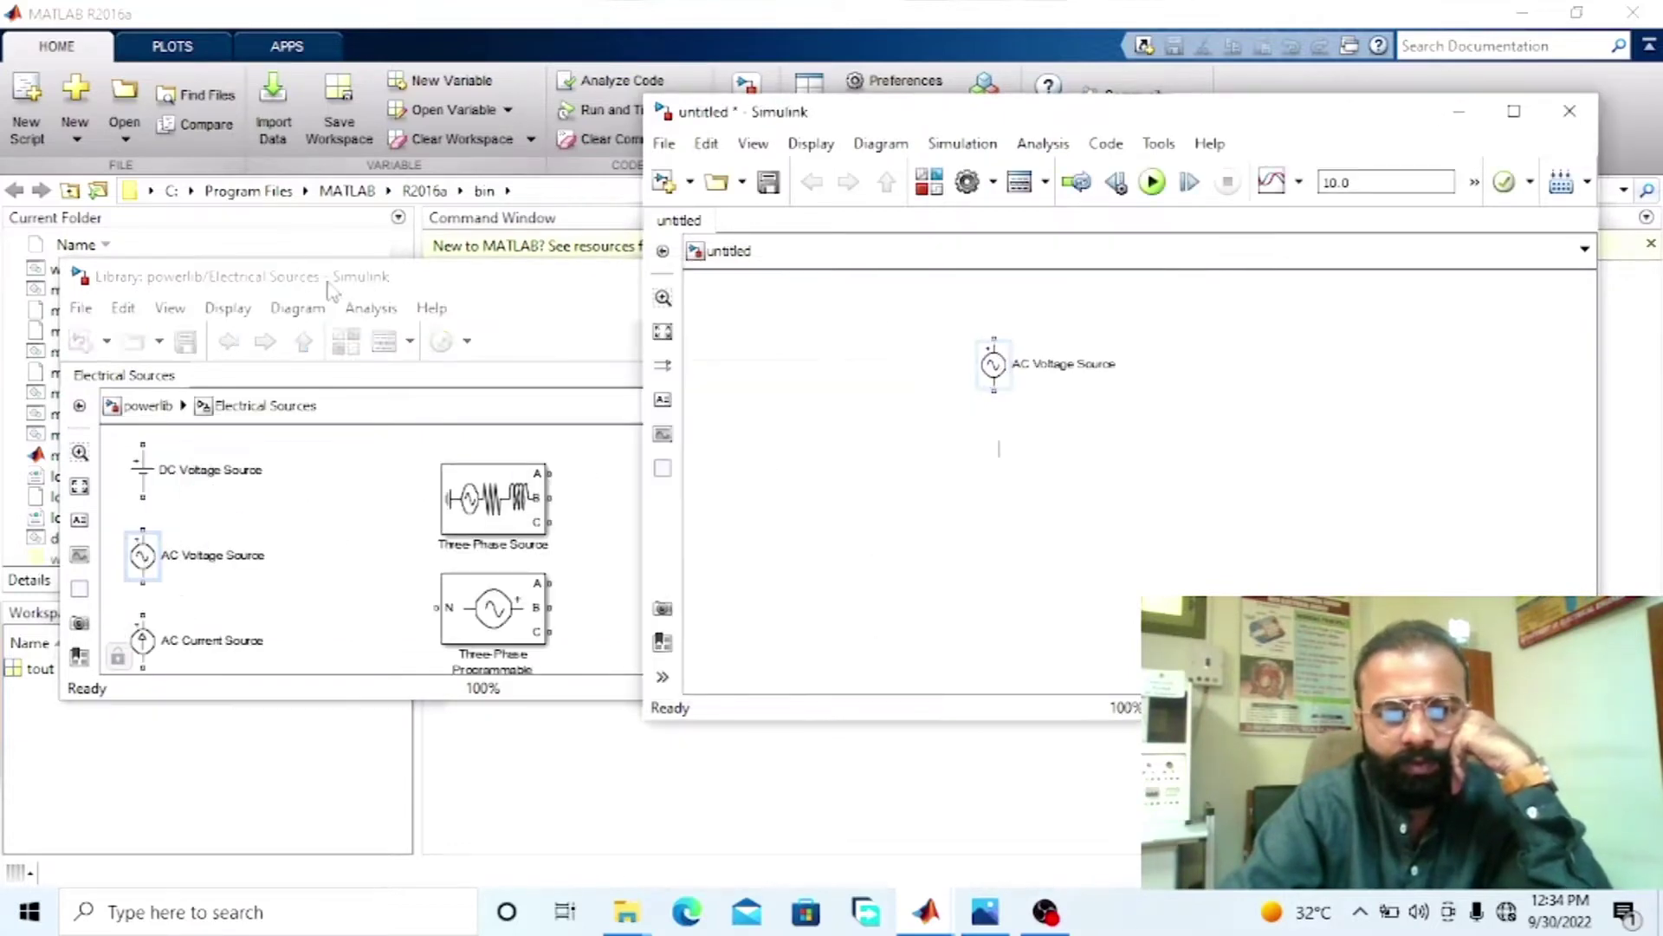
# - Add a Series RLC Branch and a Ground block from the powerlib Elements library to the model
pyautogui.click(336, 330)
pyautogui.click(304, 342)
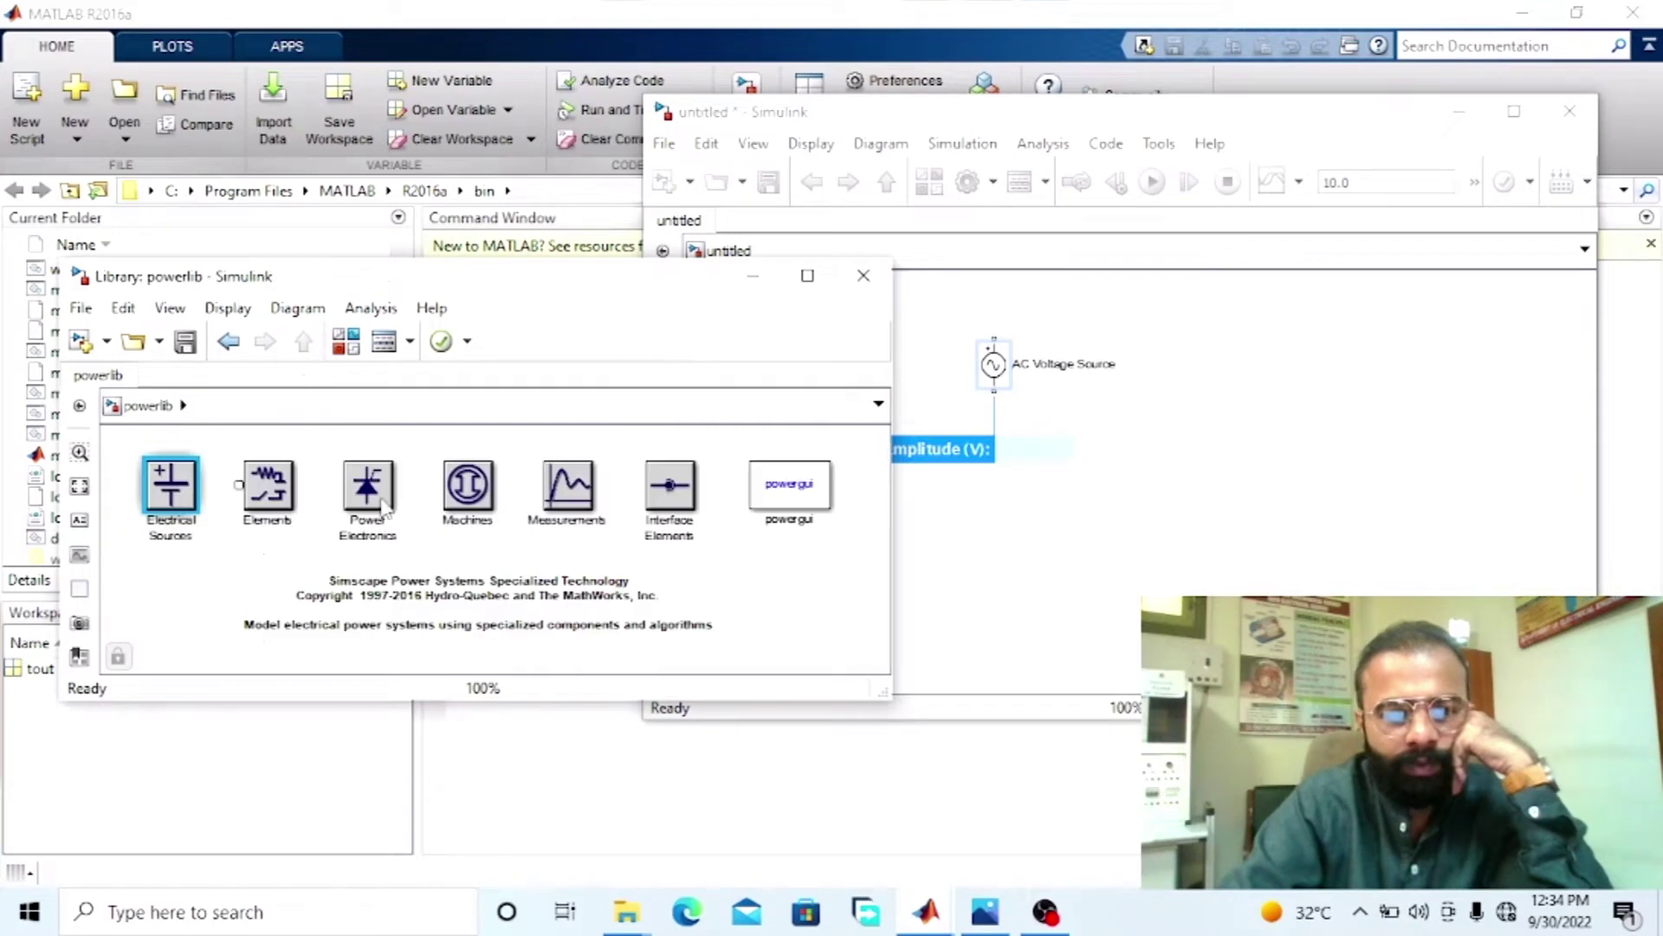
pyautogui.doubleClick(274, 488)
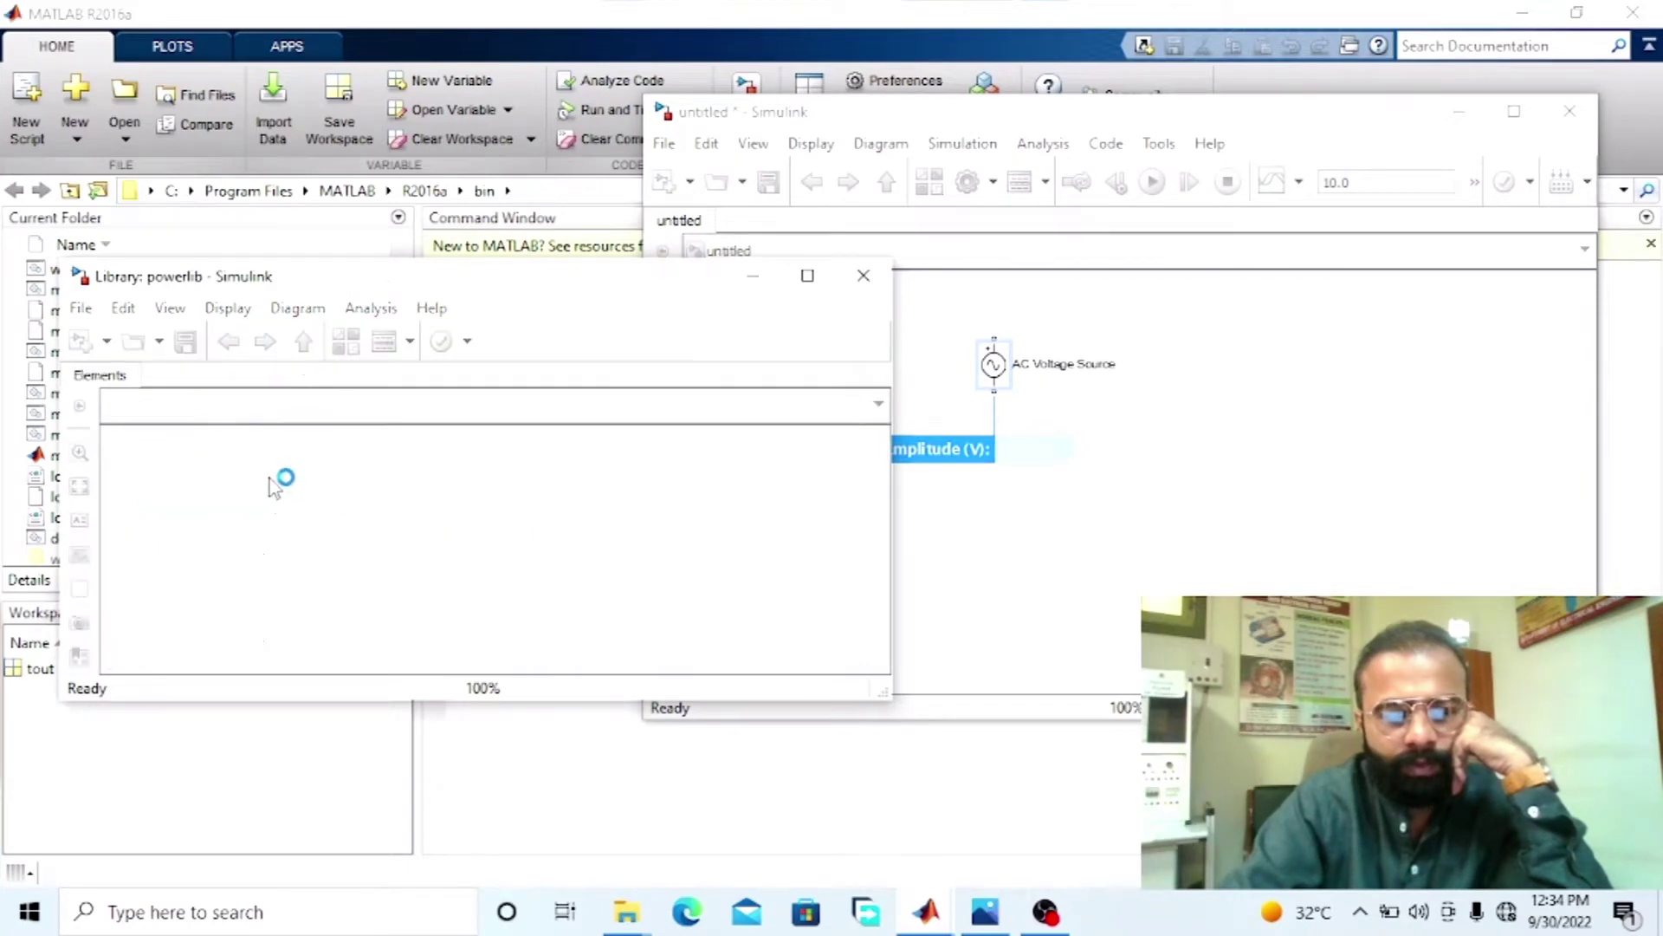
pyautogui.moveTo(184, 472); pyautogui.dragTo(1310, 329)
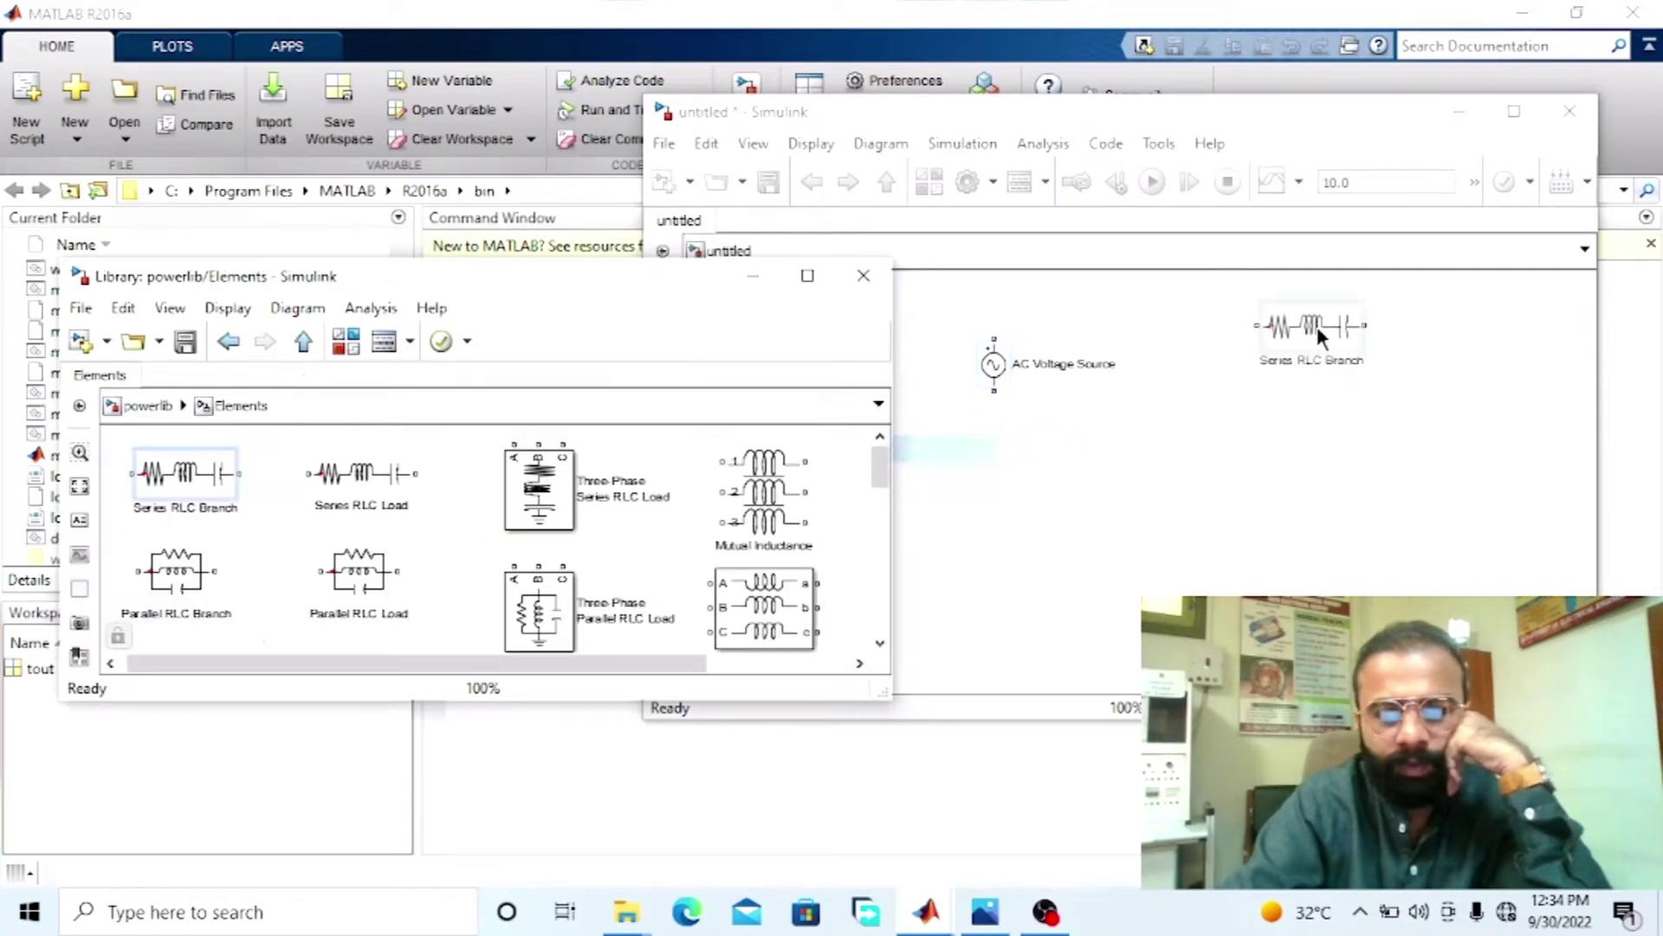
pyautogui.click(498, 269)
pyautogui.moveTo(580, 658); pyautogui.dragTo(1140, 569)
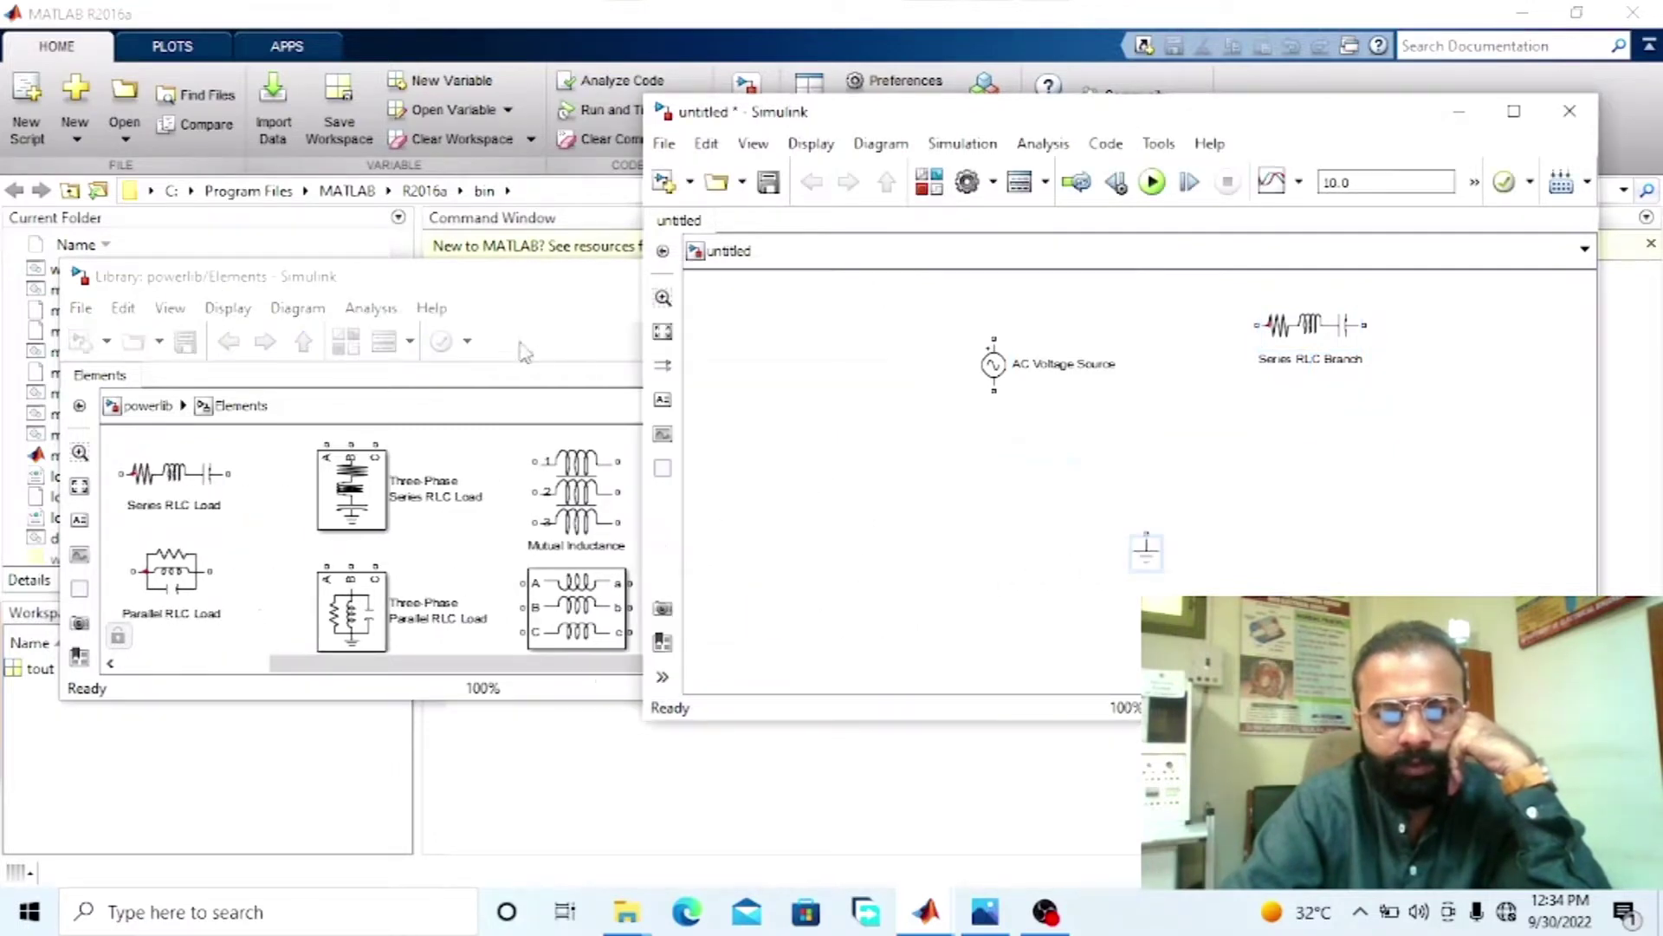
# - Add a Linear Transformer from the Elements library below the AC Voltage Source in the model
pyautogui.click(682, 349)
pyautogui.moveTo(879, 468); pyautogui.dragTo(624, 691)
pyautogui.scroll(3, 883, 606)
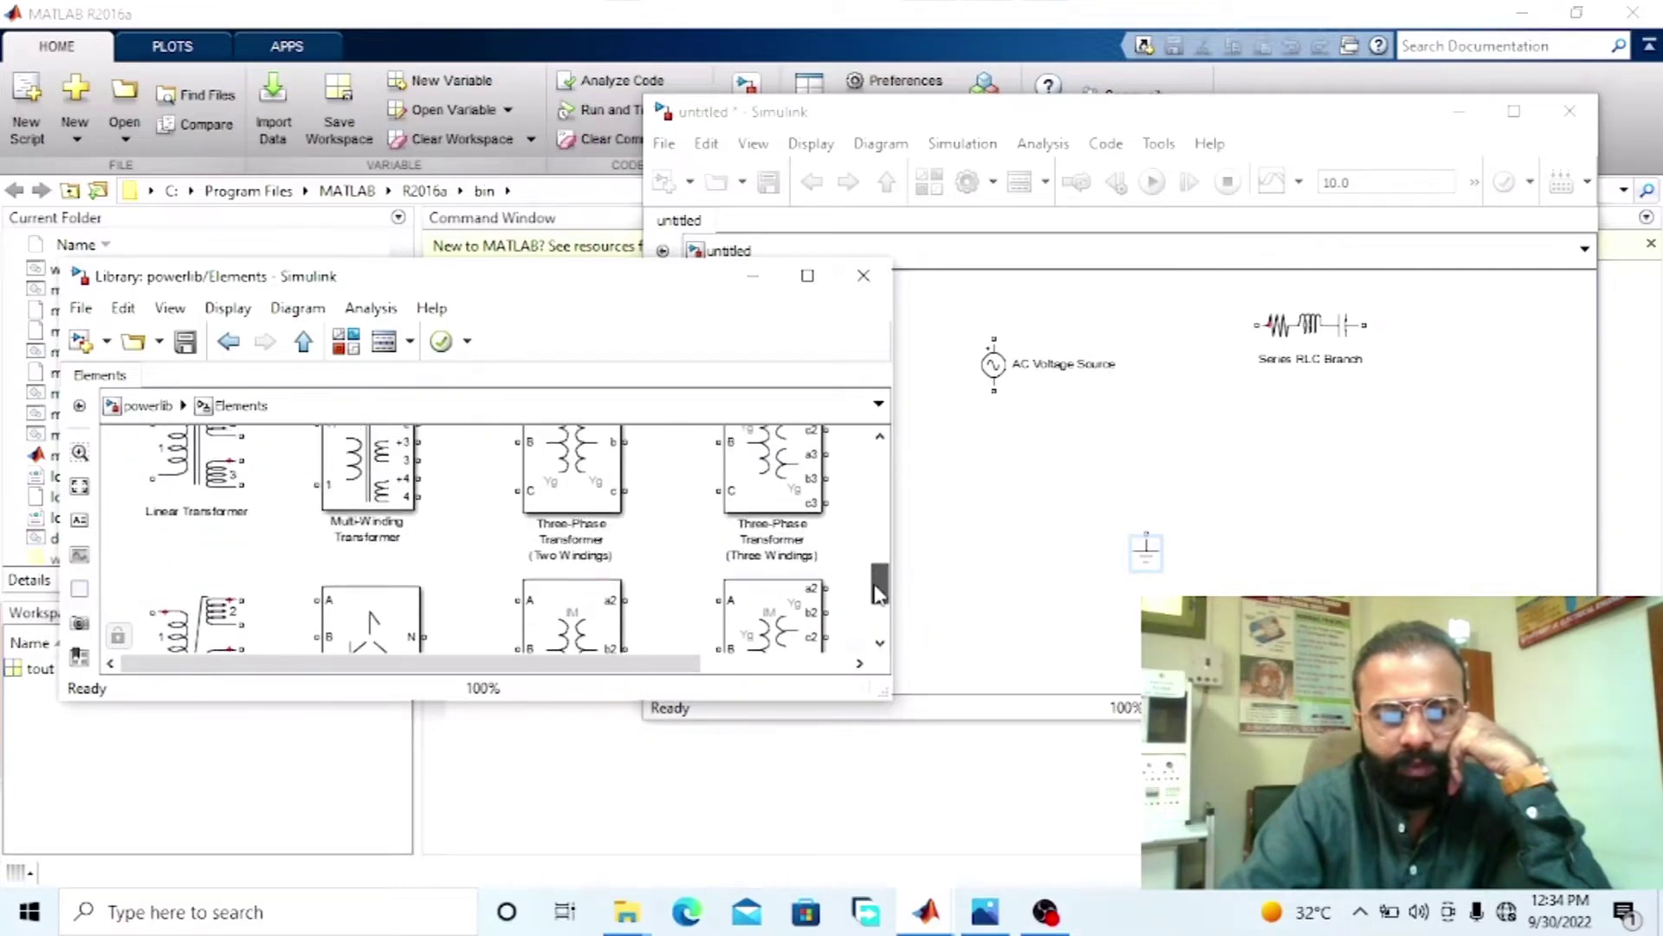
pyautogui.moveTo(196, 571); pyautogui.dragTo(1010, 466)
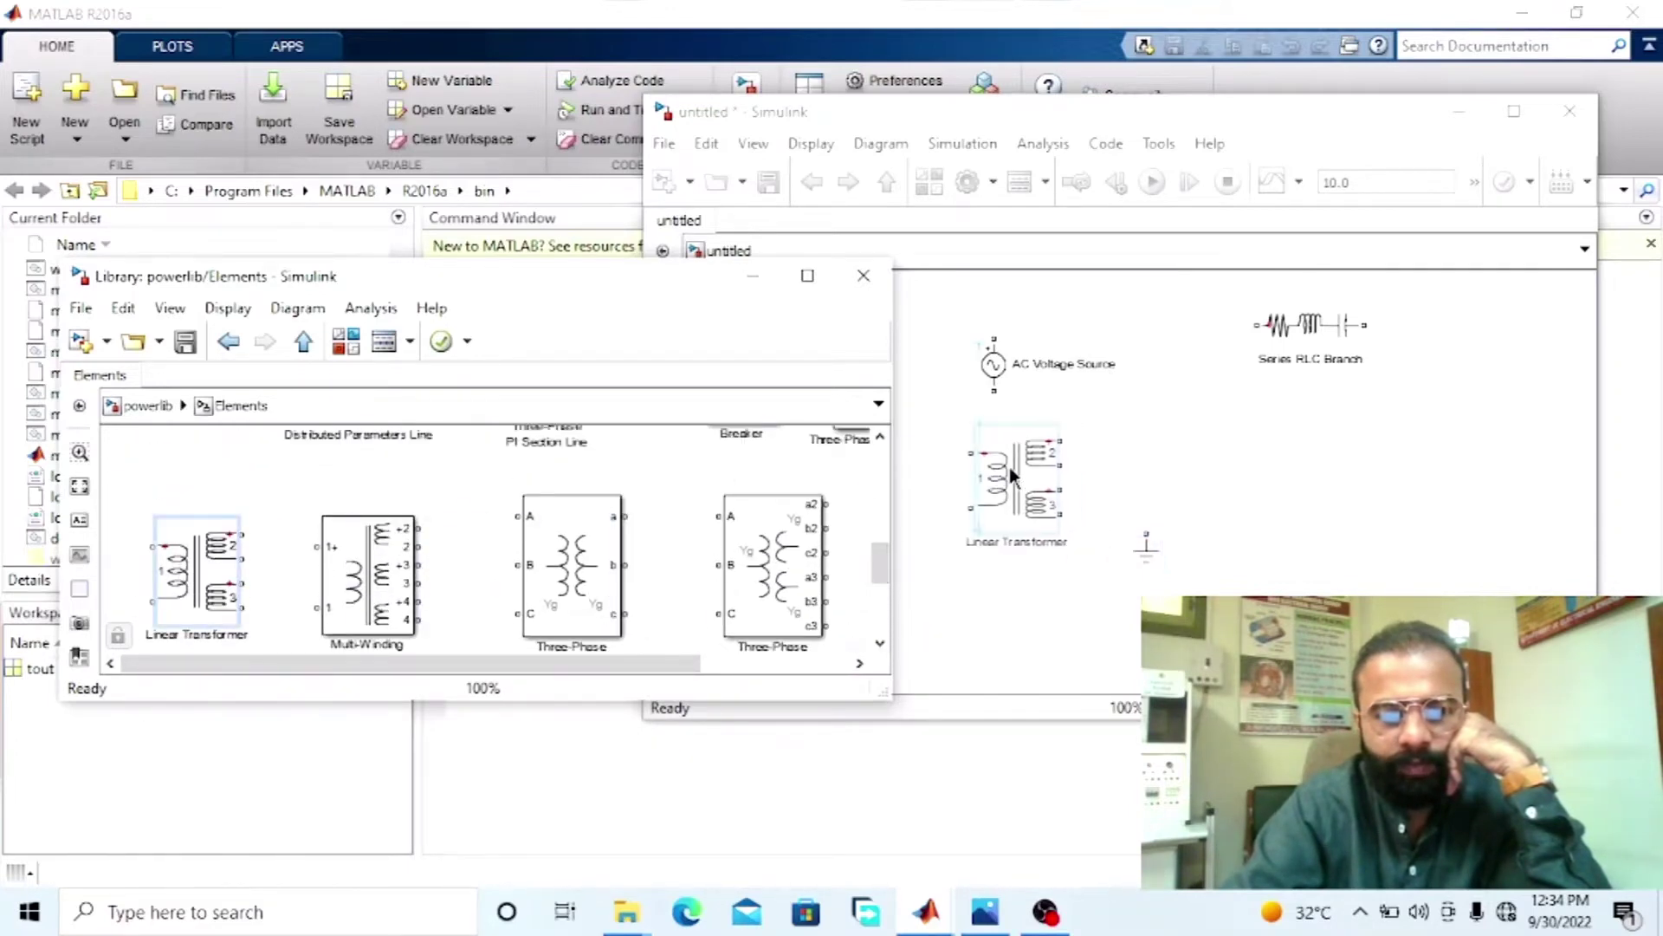
# - Add a Voltage Measurement block from the powerlib Measurements library to the model
pyautogui.click(483, 284)
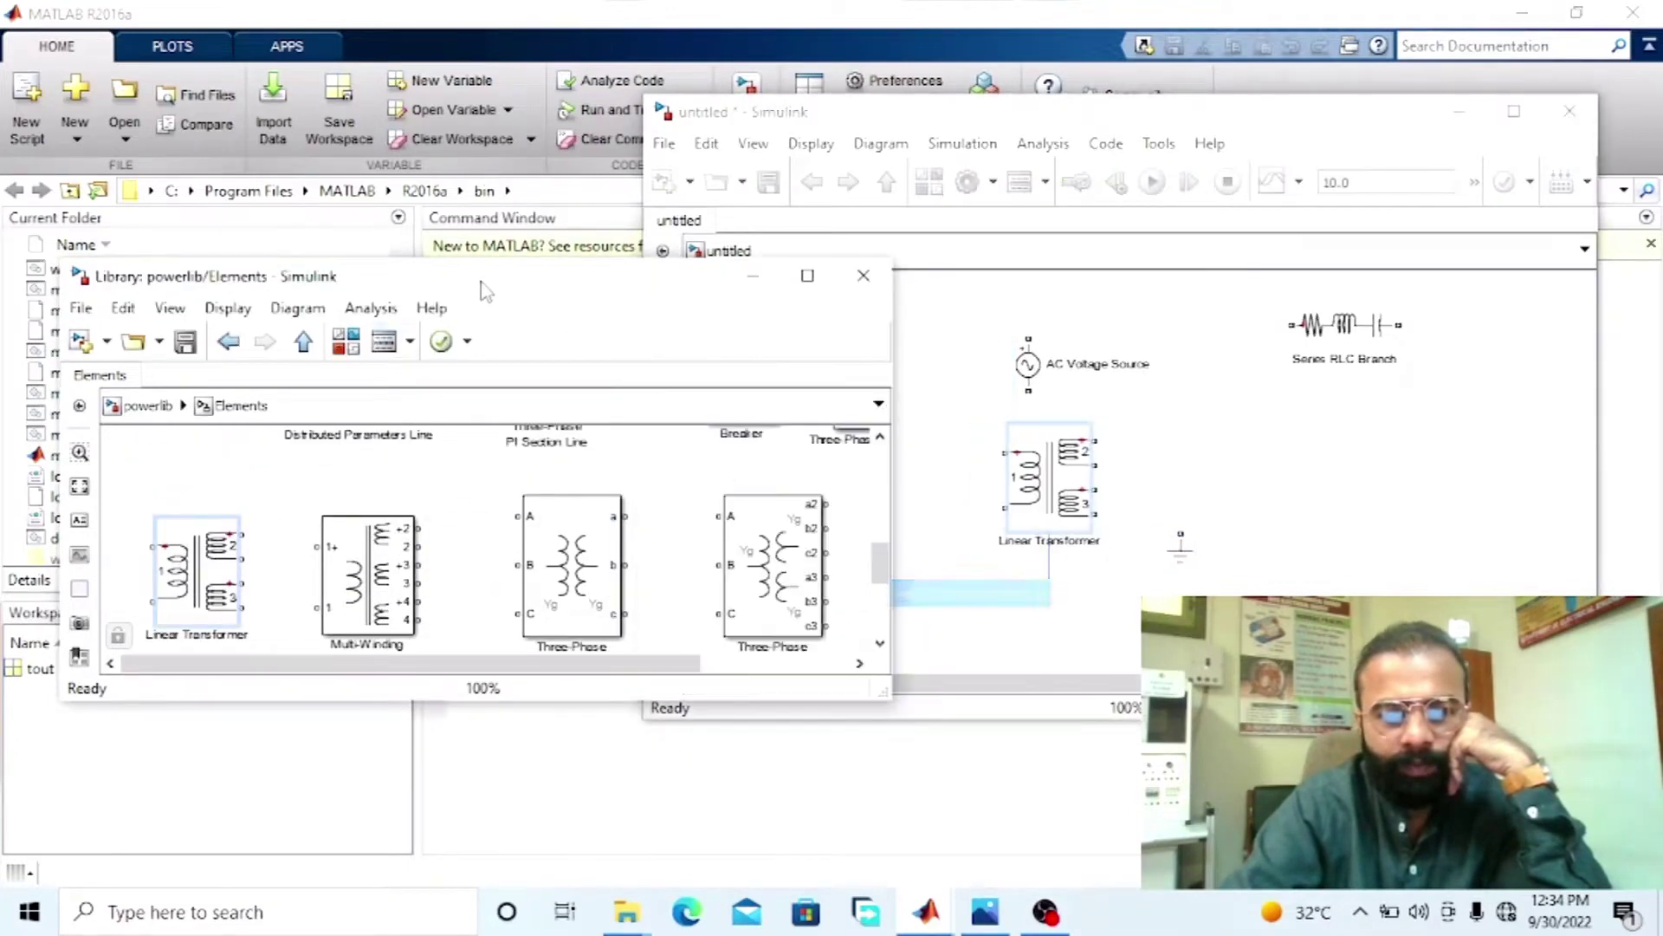
pyautogui.click(303, 340)
pyautogui.doubleClick(568, 489)
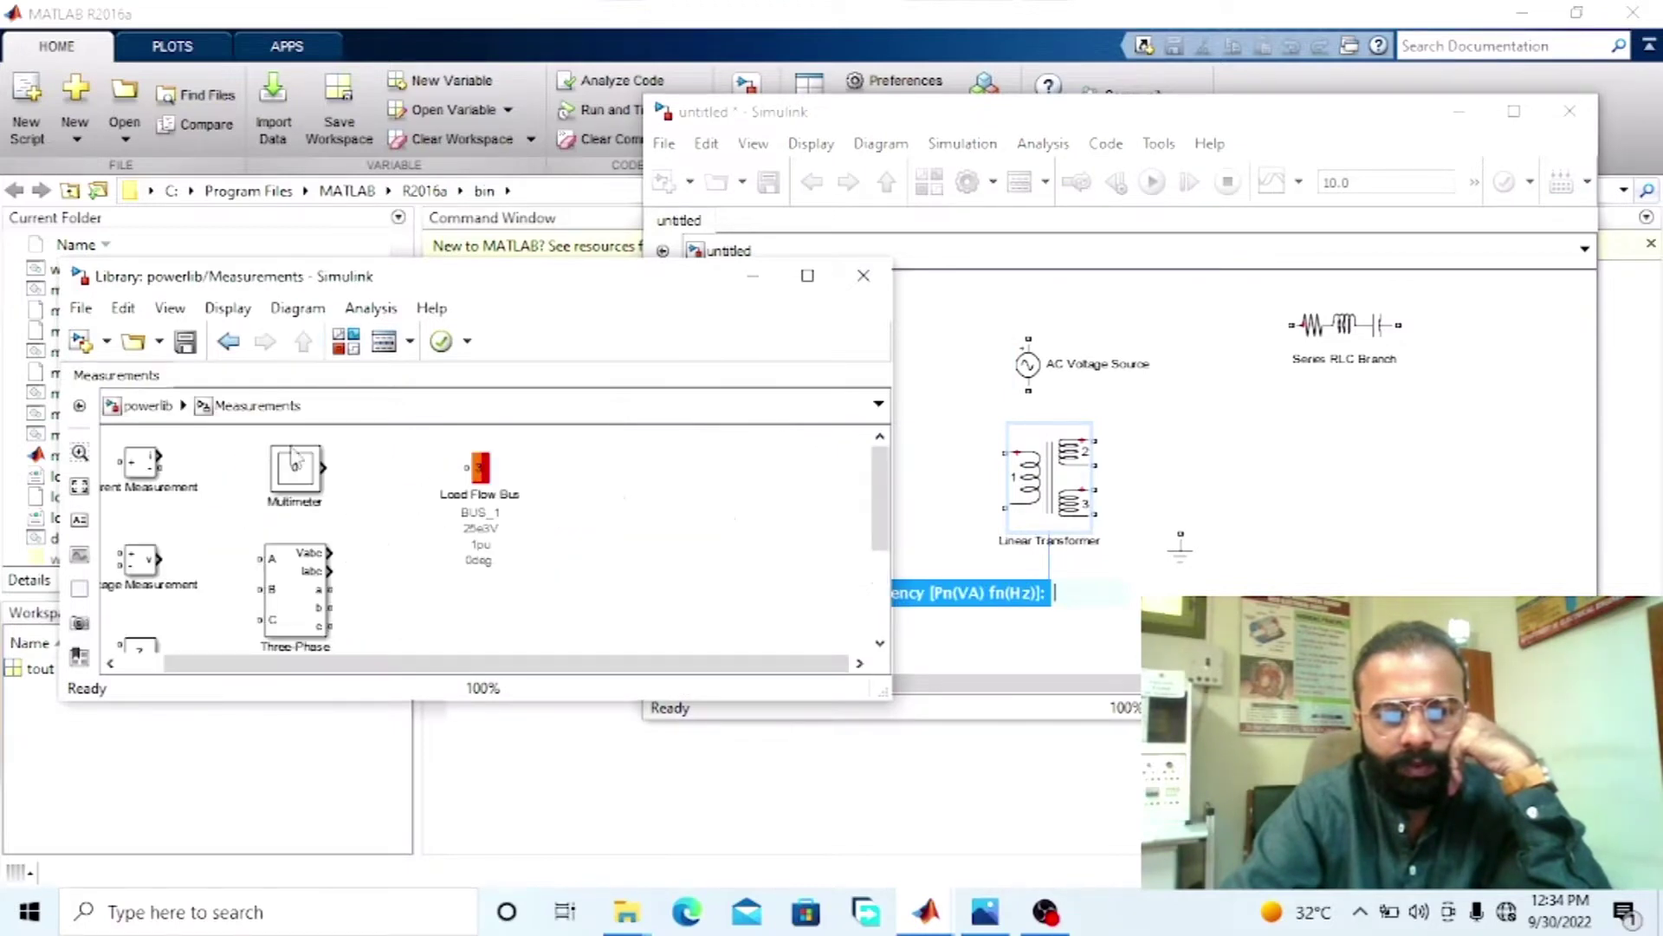
pyautogui.moveTo(137, 537); pyautogui.dragTo(1249, 449)
# - Search the Simulink Library Browser for "root mean square" and add the Simscape RMS block to the model
pyautogui.click(450, 295)
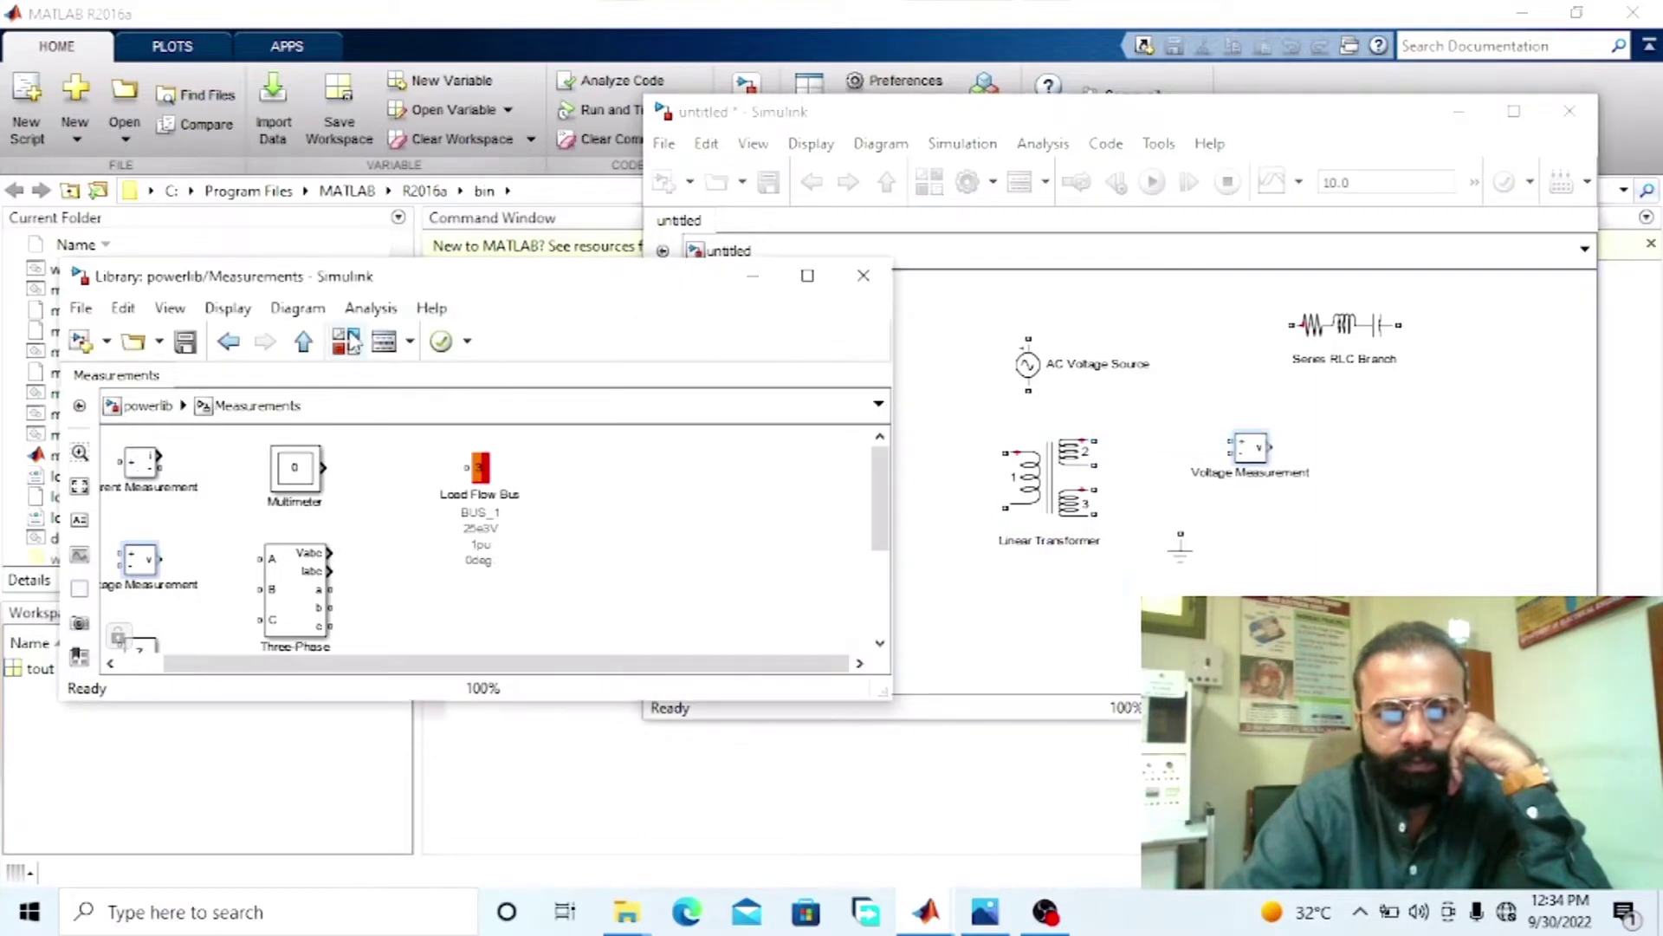
pyautogui.click(303, 340)
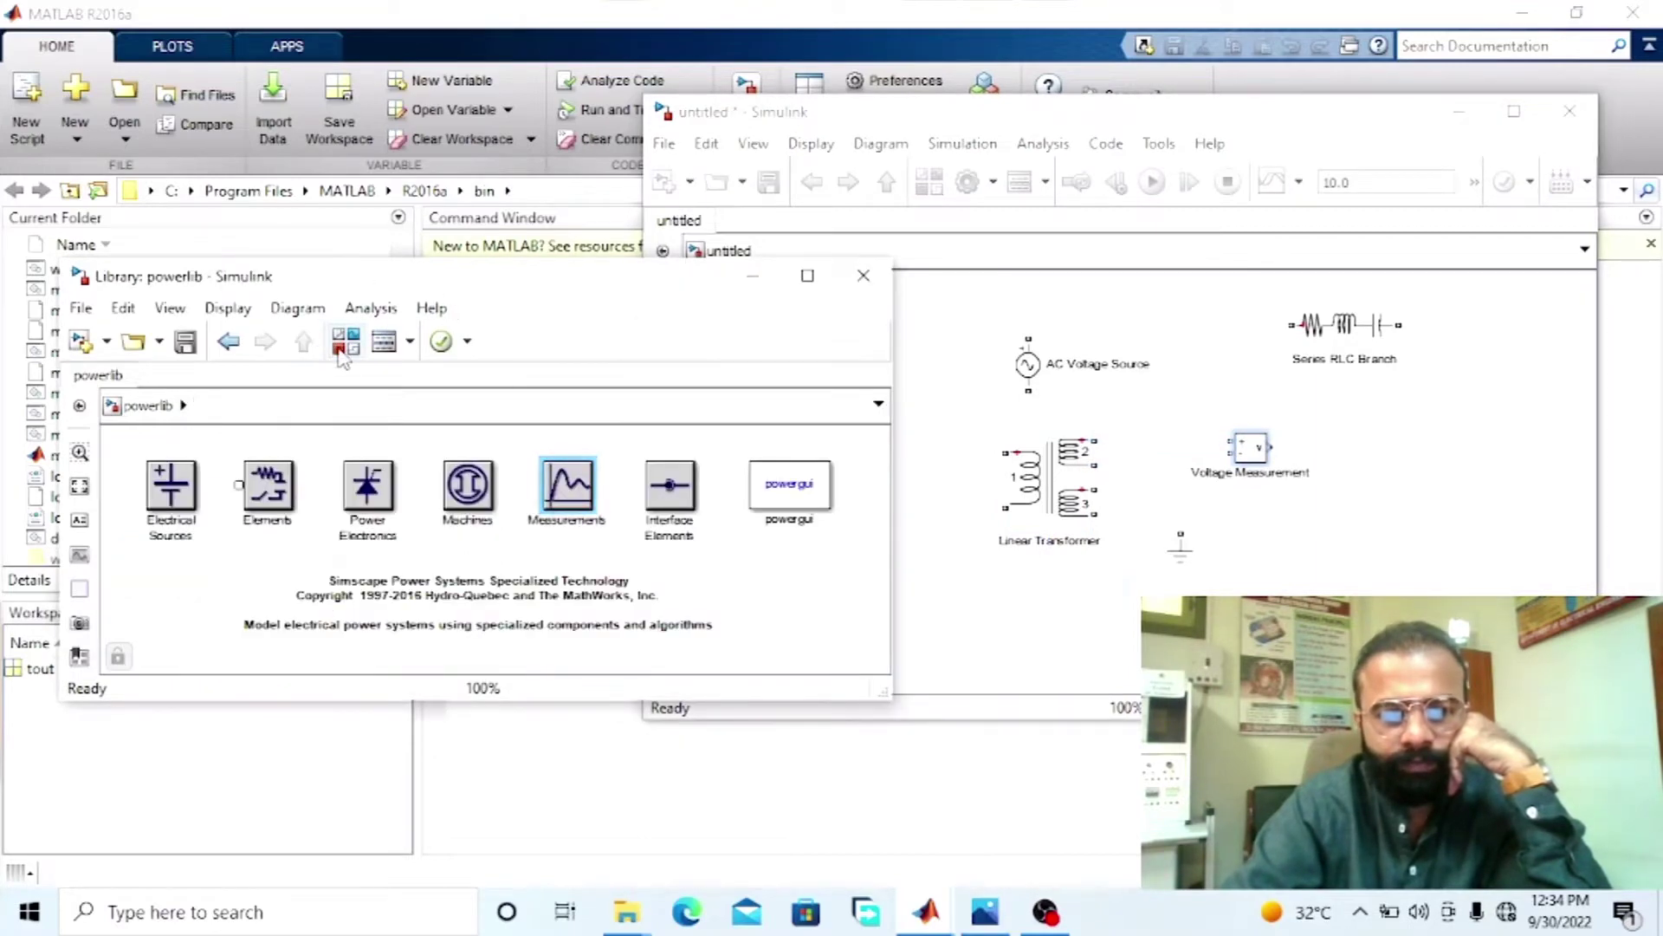
pyautogui.click(346, 340)
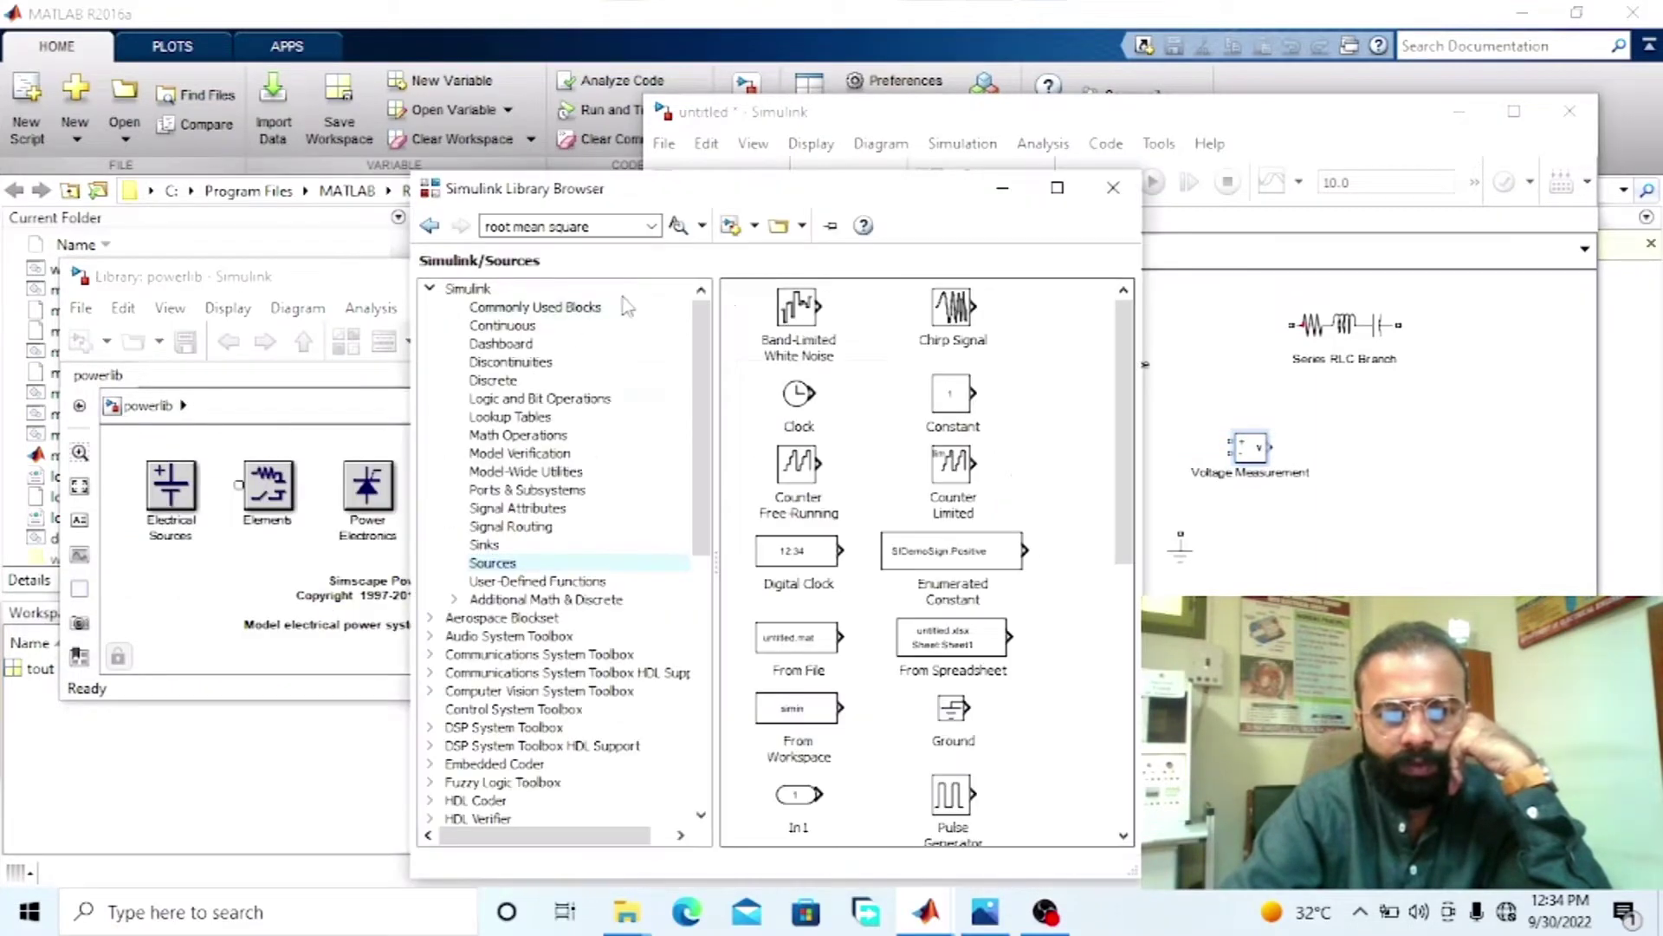
pyautogui.press('Return')
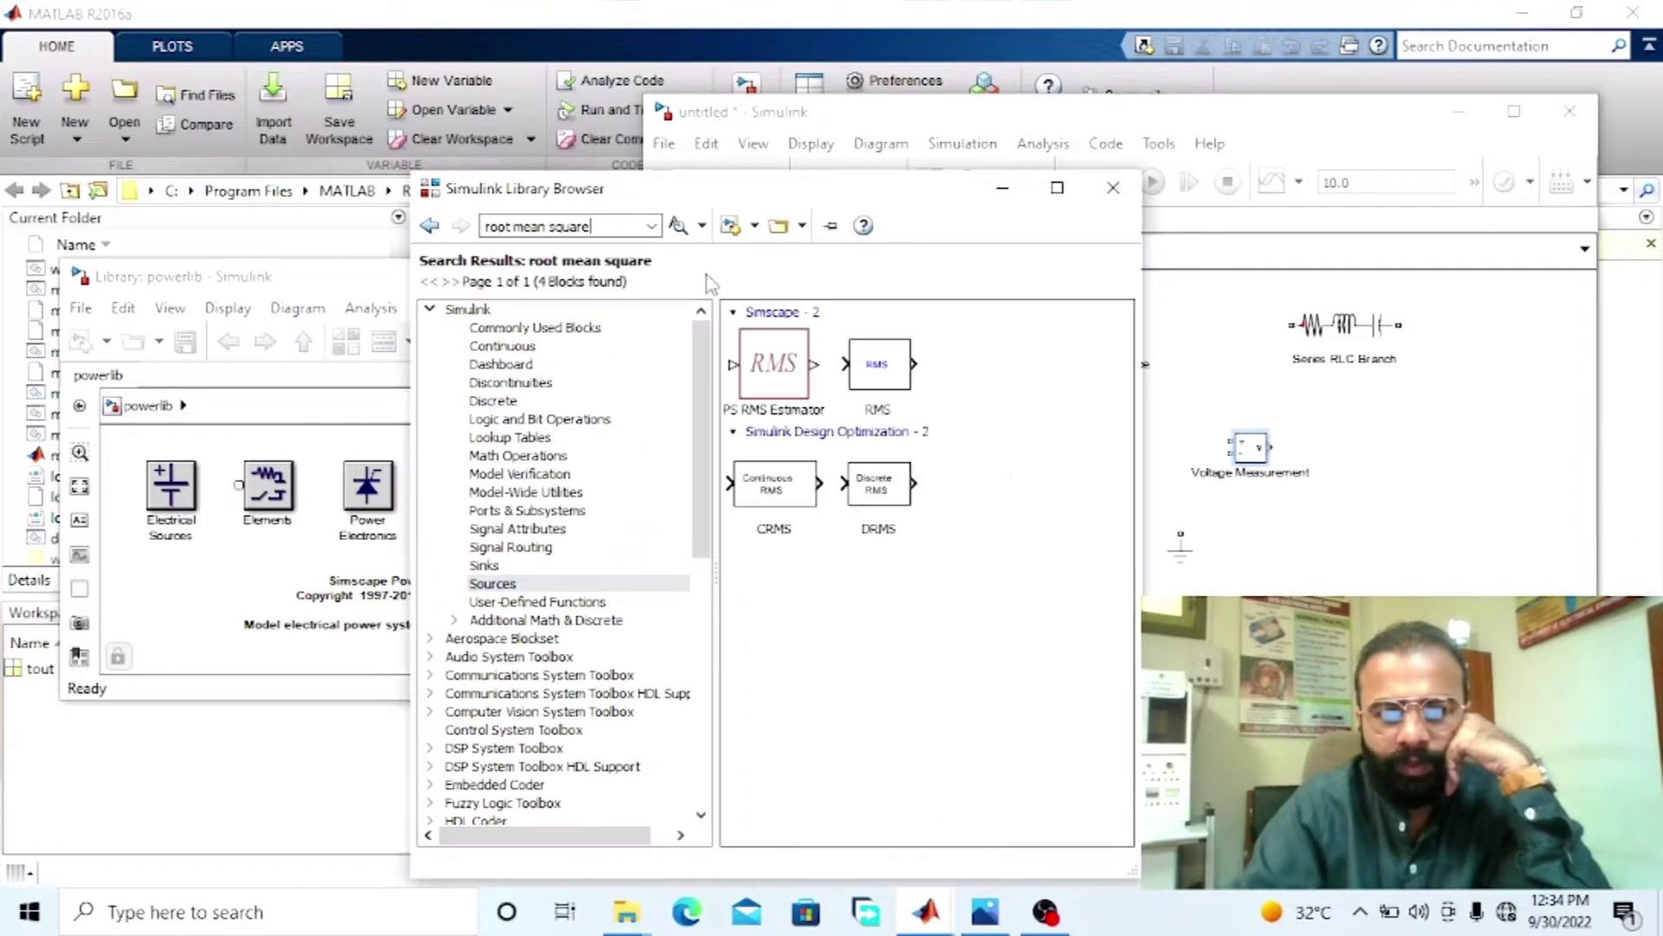
pyautogui.moveTo(866, 390); pyautogui.dragTo(1462, 419)
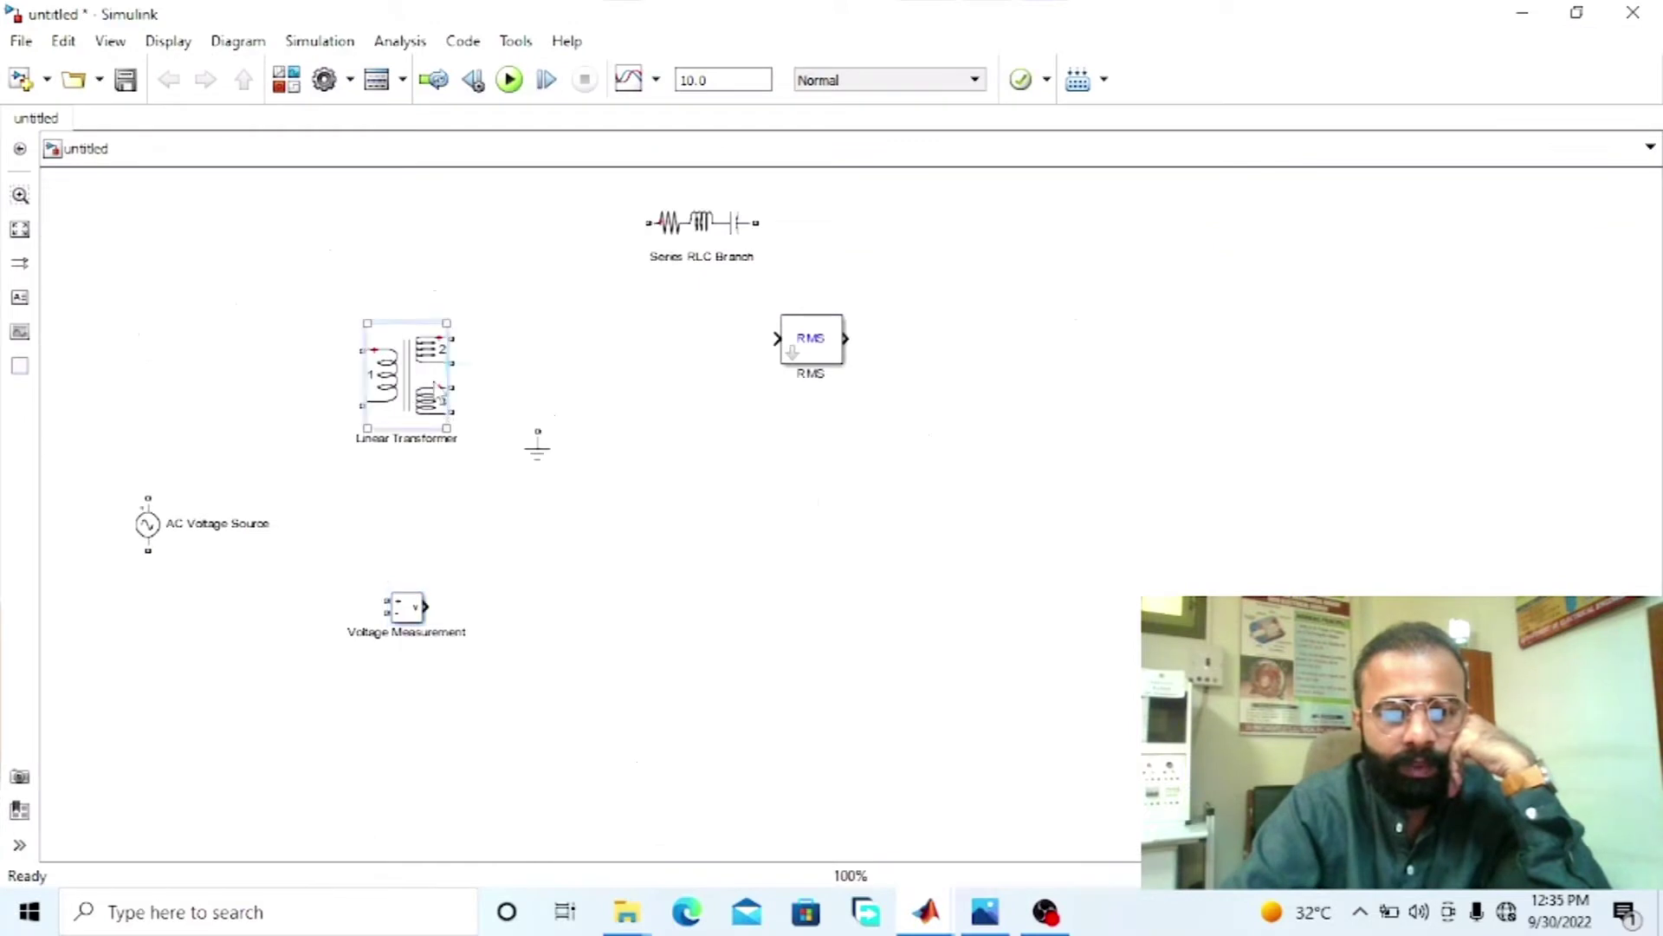
# - Reposition the Linear Transformer, and place the AC Voltage Source to its left with the Ground block directly beneath the source
pyautogui.moveTo(365, 398); pyautogui.dragTo(451, 372)
pyautogui.moveTo(539, 458); pyautogui.dragTo(174, 617)
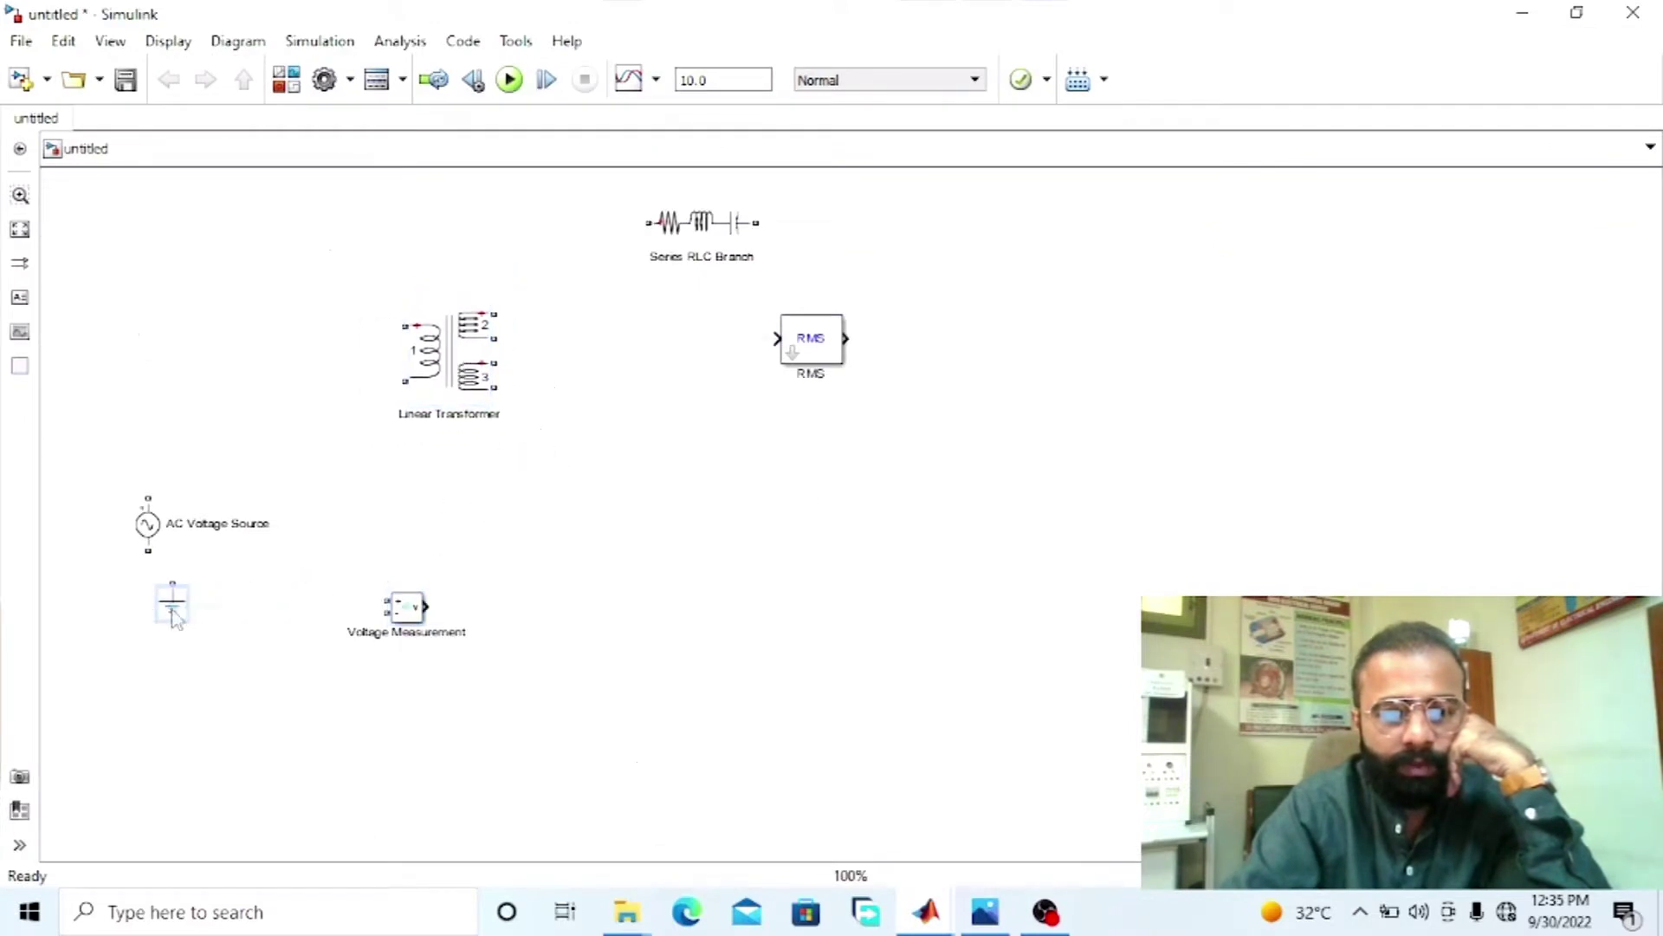
pyautogui.moveTo(152, 534); pyautogui.dragTo(182, 388)
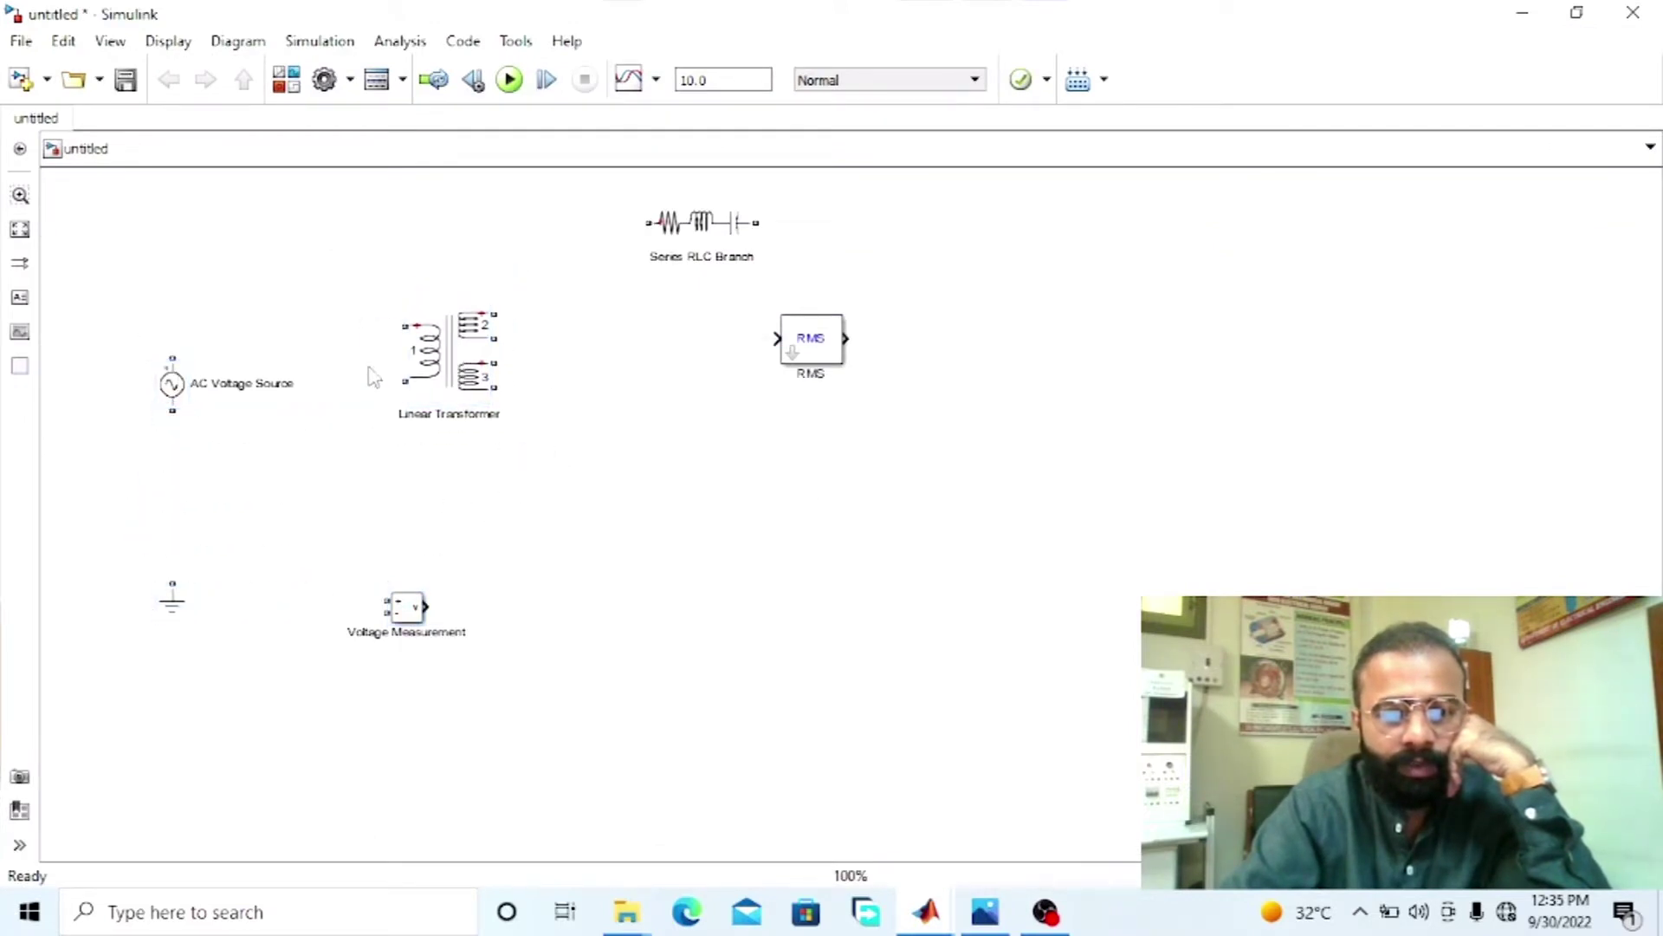
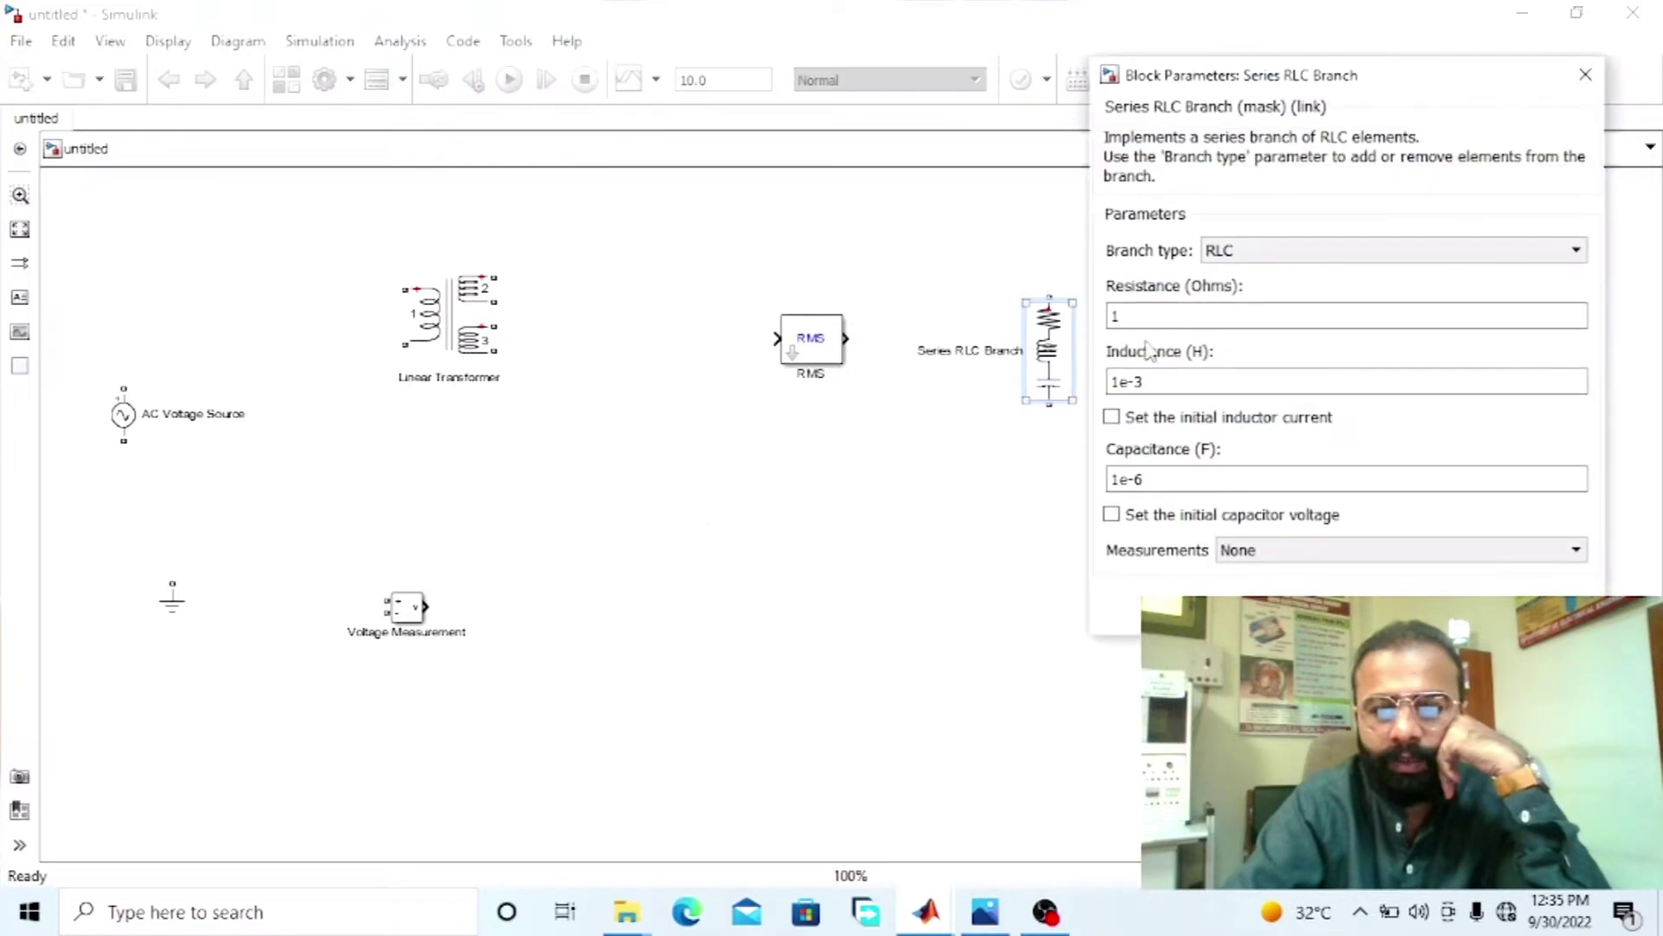
# - Set the Series RLC Branch's branch type to R, and move the RMS block just above the Voltage Measurement block
pyautogui.click(1239, 252)
pyautogui.click(1248, 275)
pyautogui.click(1258, 421)
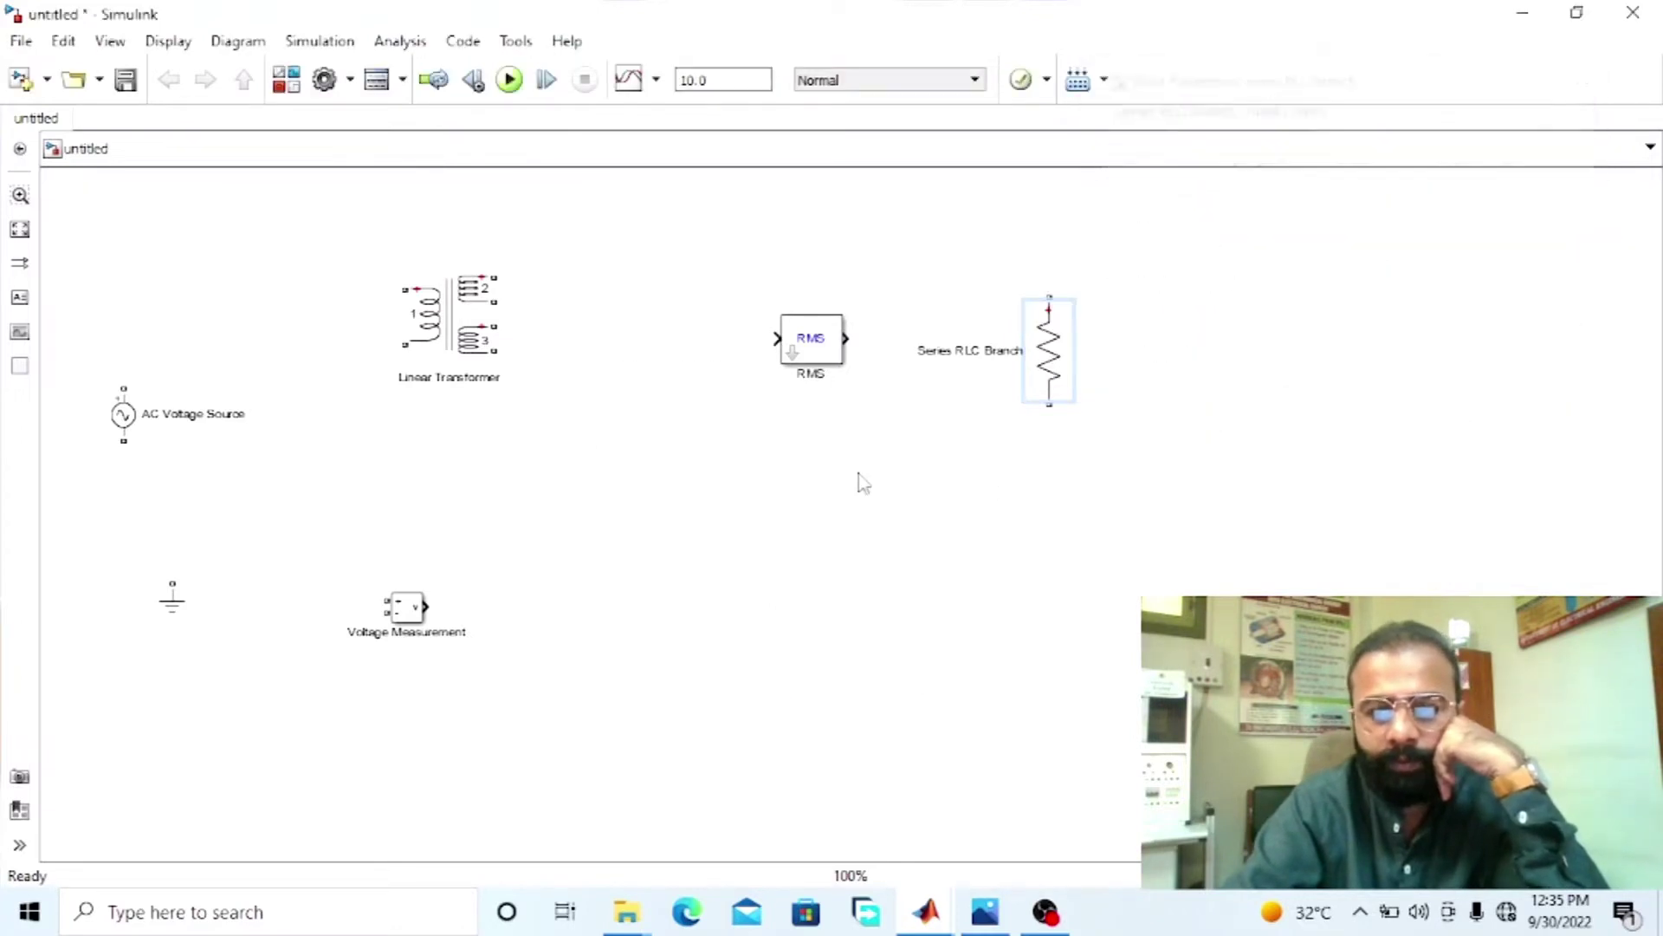
pyautogui.moveTo(810, 342); pyautogui.dragTo(305, 528)
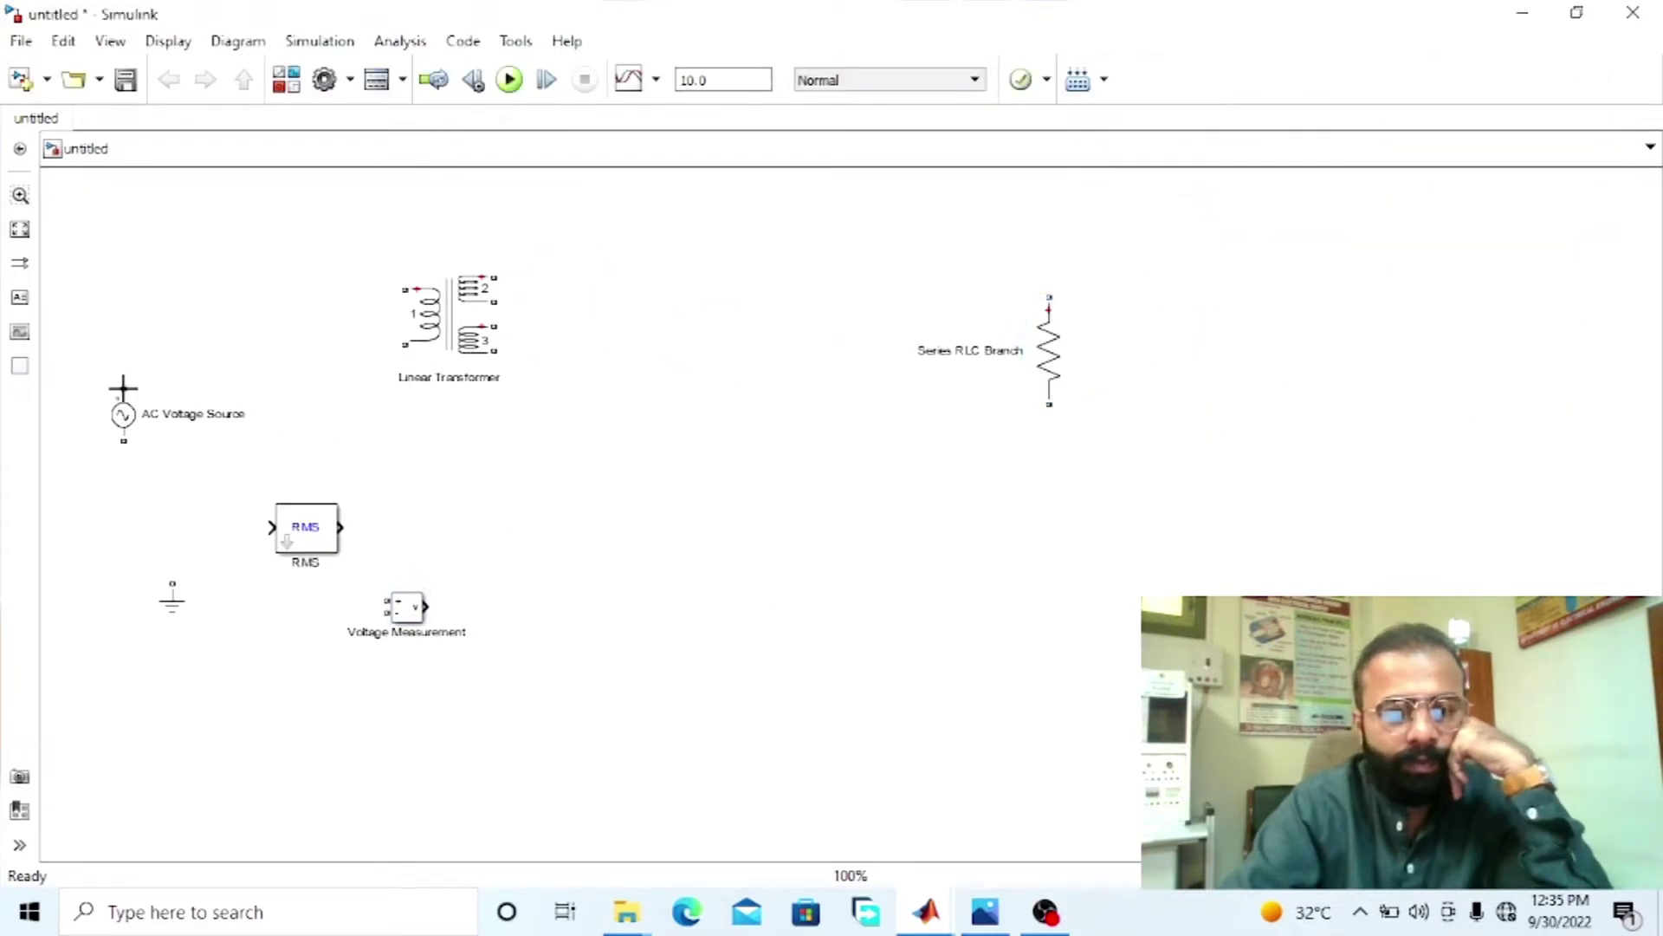
# - Wire both terminals of the AC Voltage Source to winding 1 of the Linear Transformer, moving the RMS and Ground blocks clear of the loop
pyautogui.moveTo(123, 387); pyautogui.dragTo(412, 277)
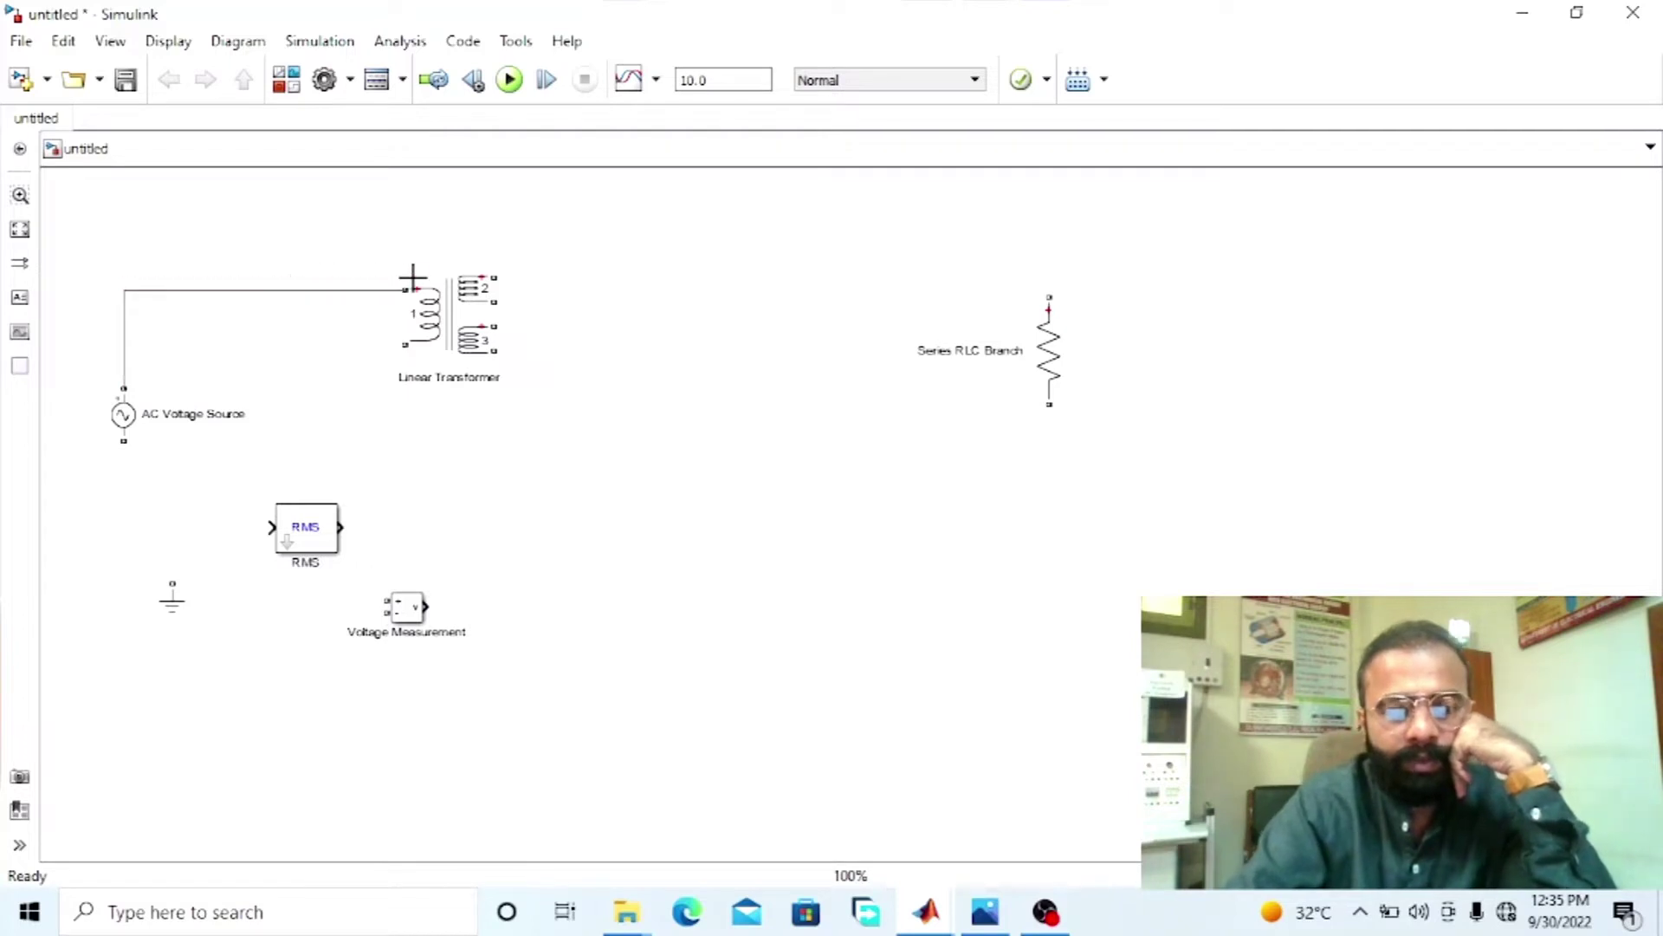
pyautogui.moveTo(329, 524); pyautogui.dragTo(676, 542)
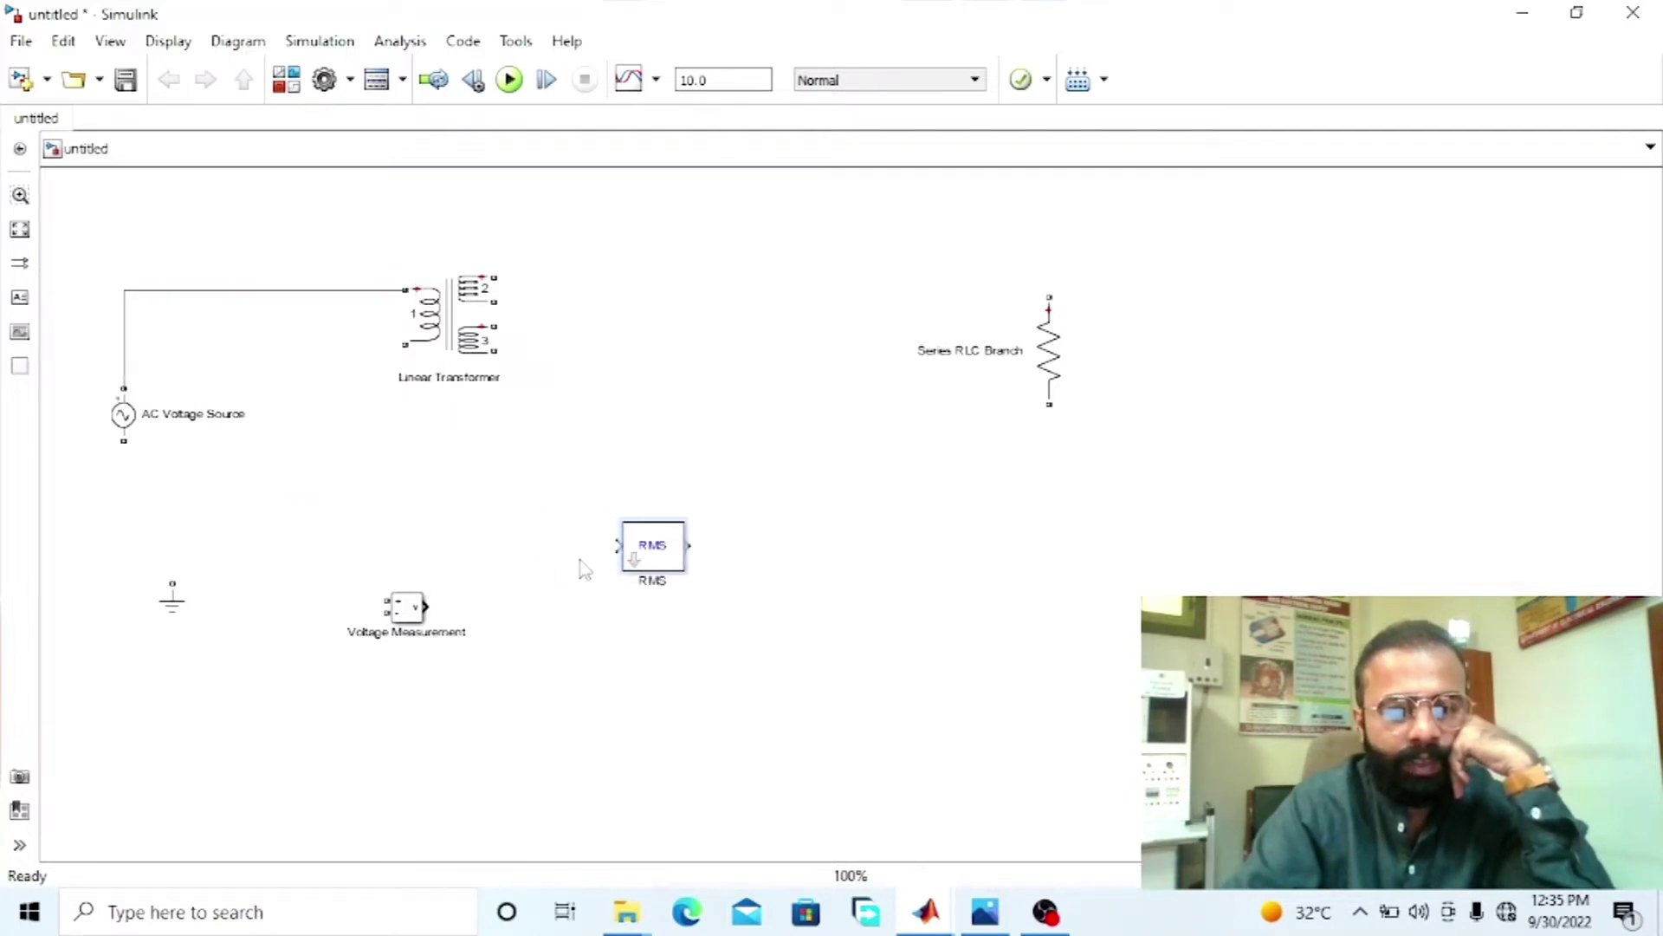
pyautogui.moveTo(173, 611); pyautogui.dragTo(180, 708)
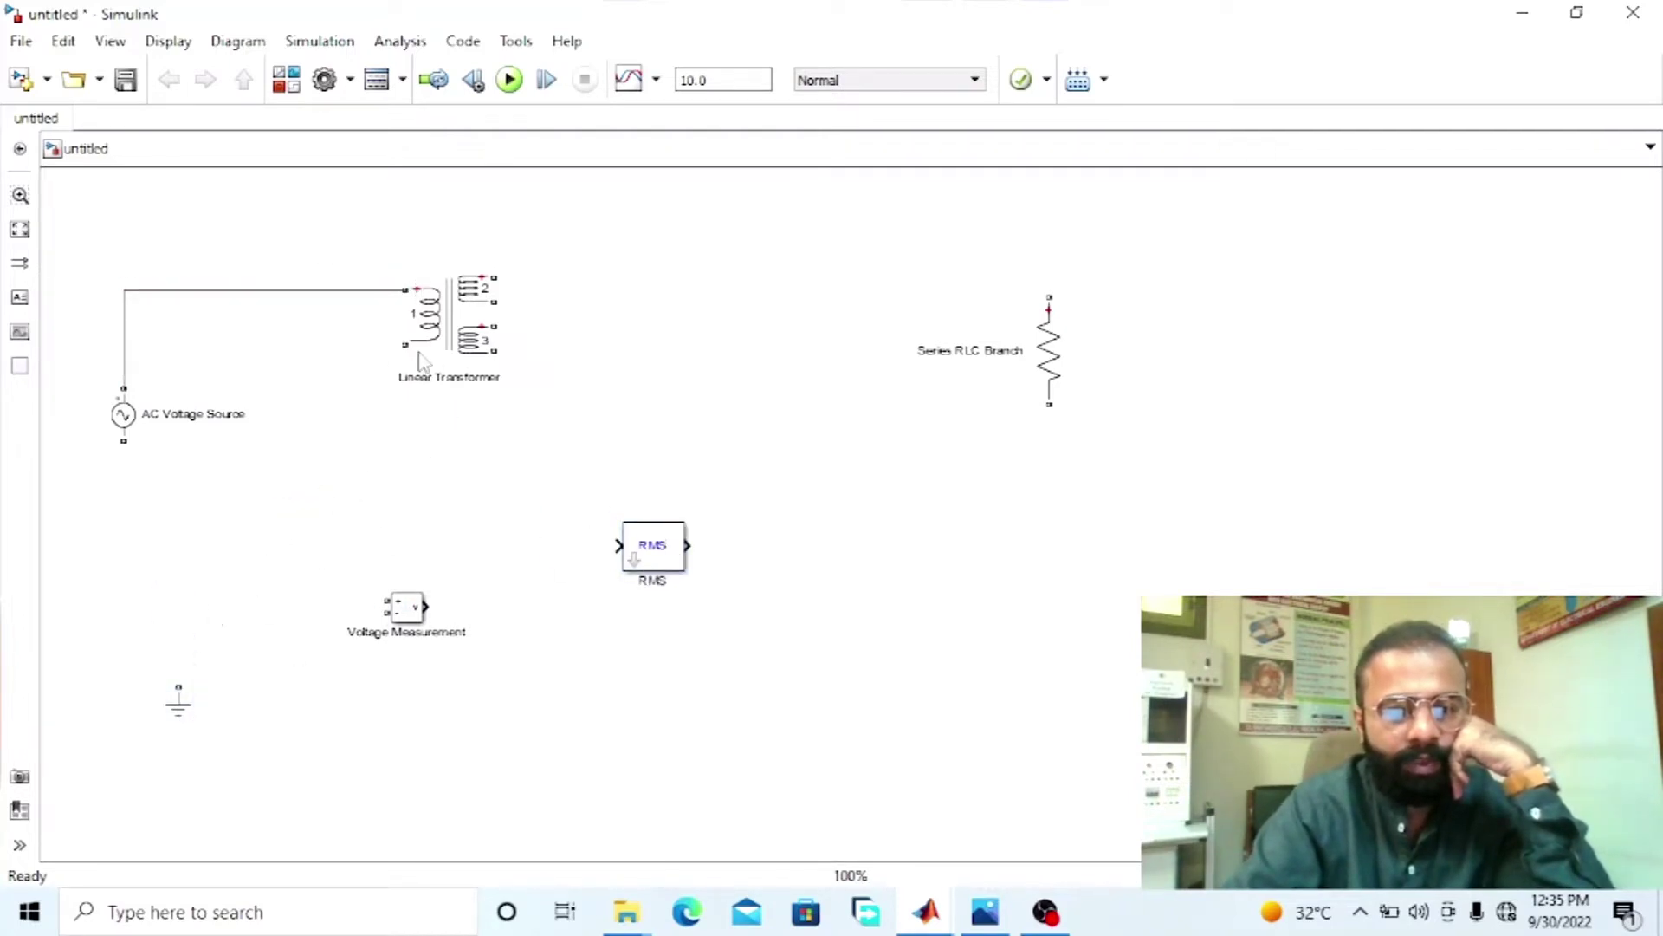
pyautogui.moveTo(402, 340); pyautogui.dragTo(106, 433)
pyautogui.click(192, 482)
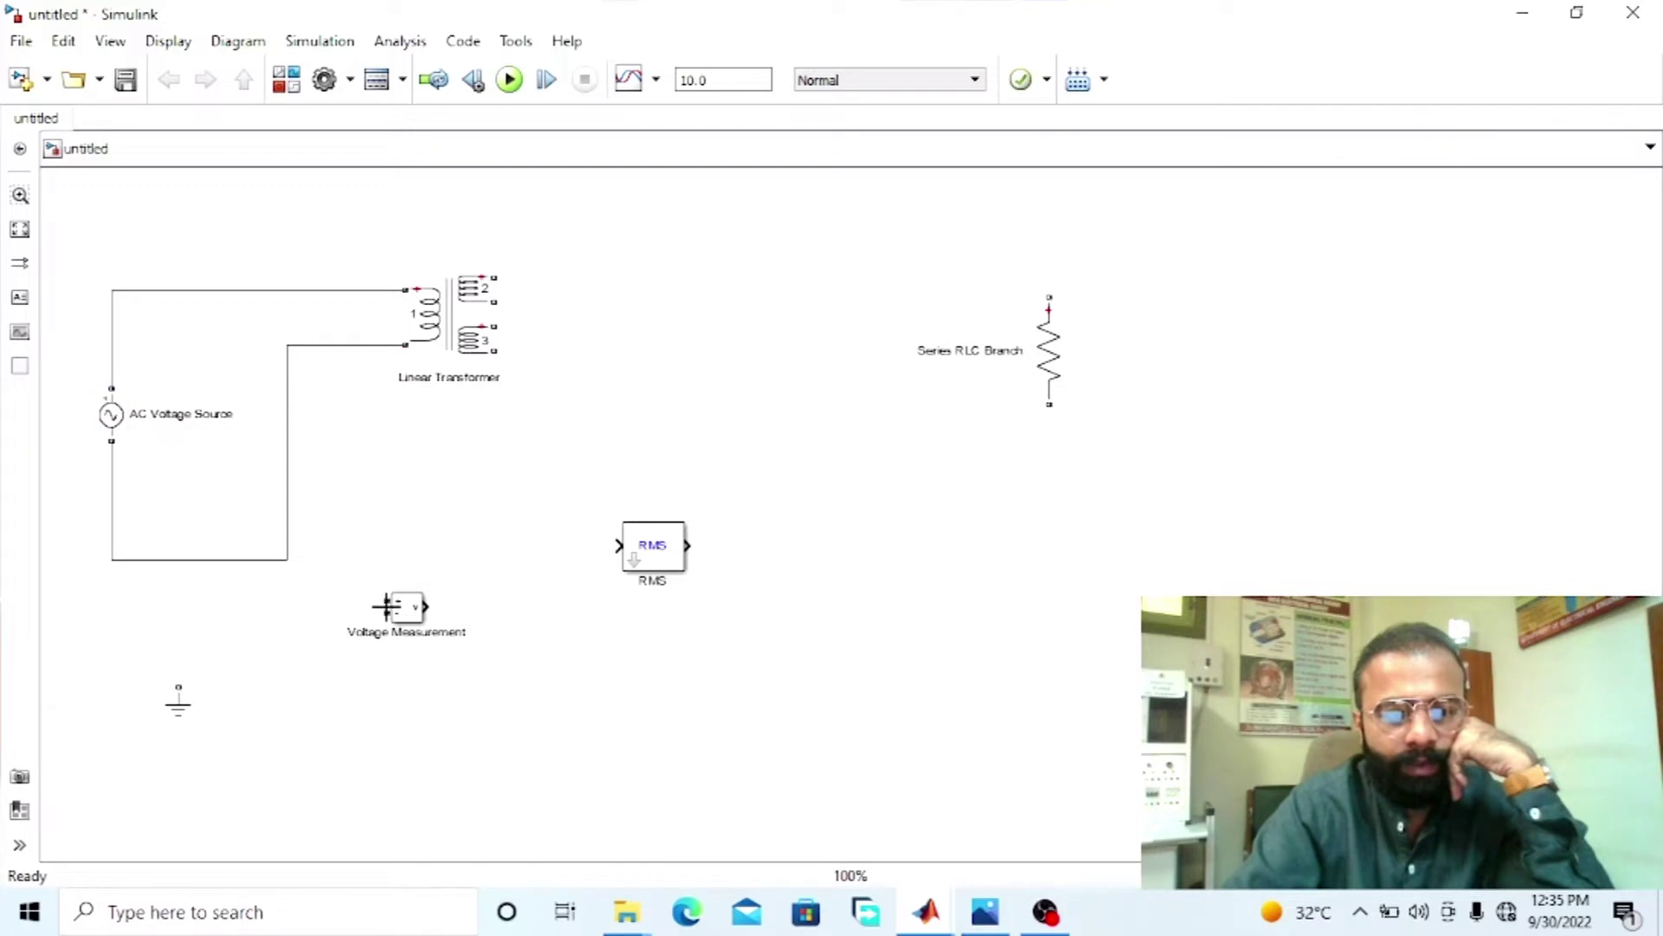
# - Move the Voltage Measurement block inside the primary loop, and add a Display block from the Simulink Sinks library
pyautogui.moveTo(386, 606); pyautogui.dragTo(239, 486)
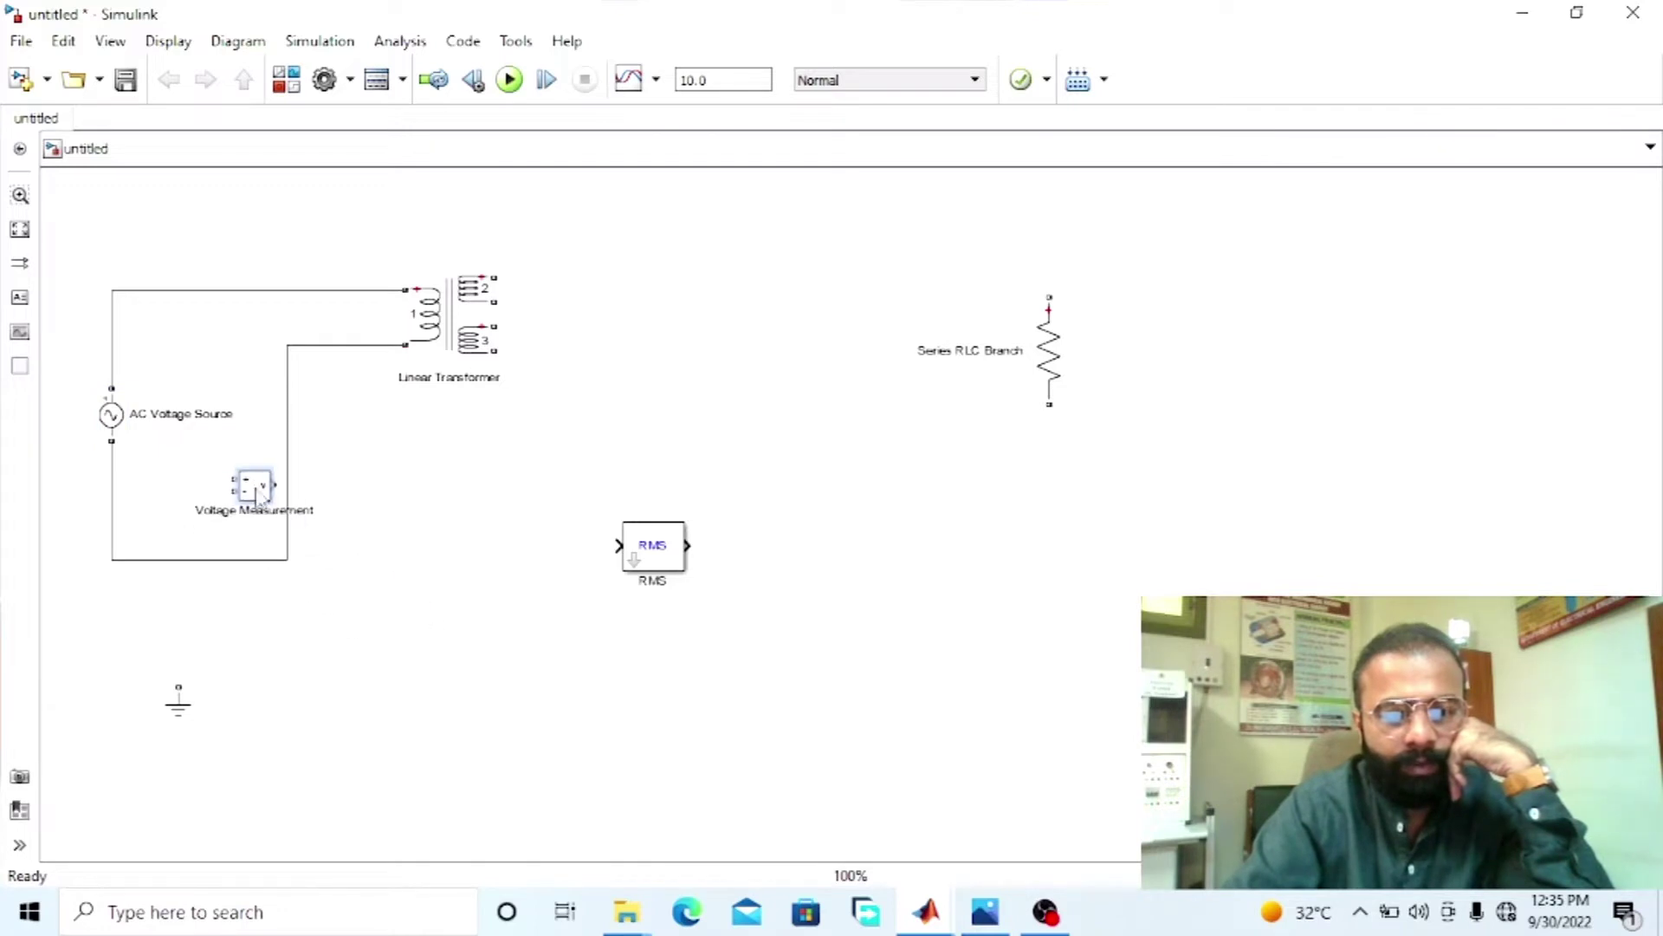
pyautogui.click(298, 88)
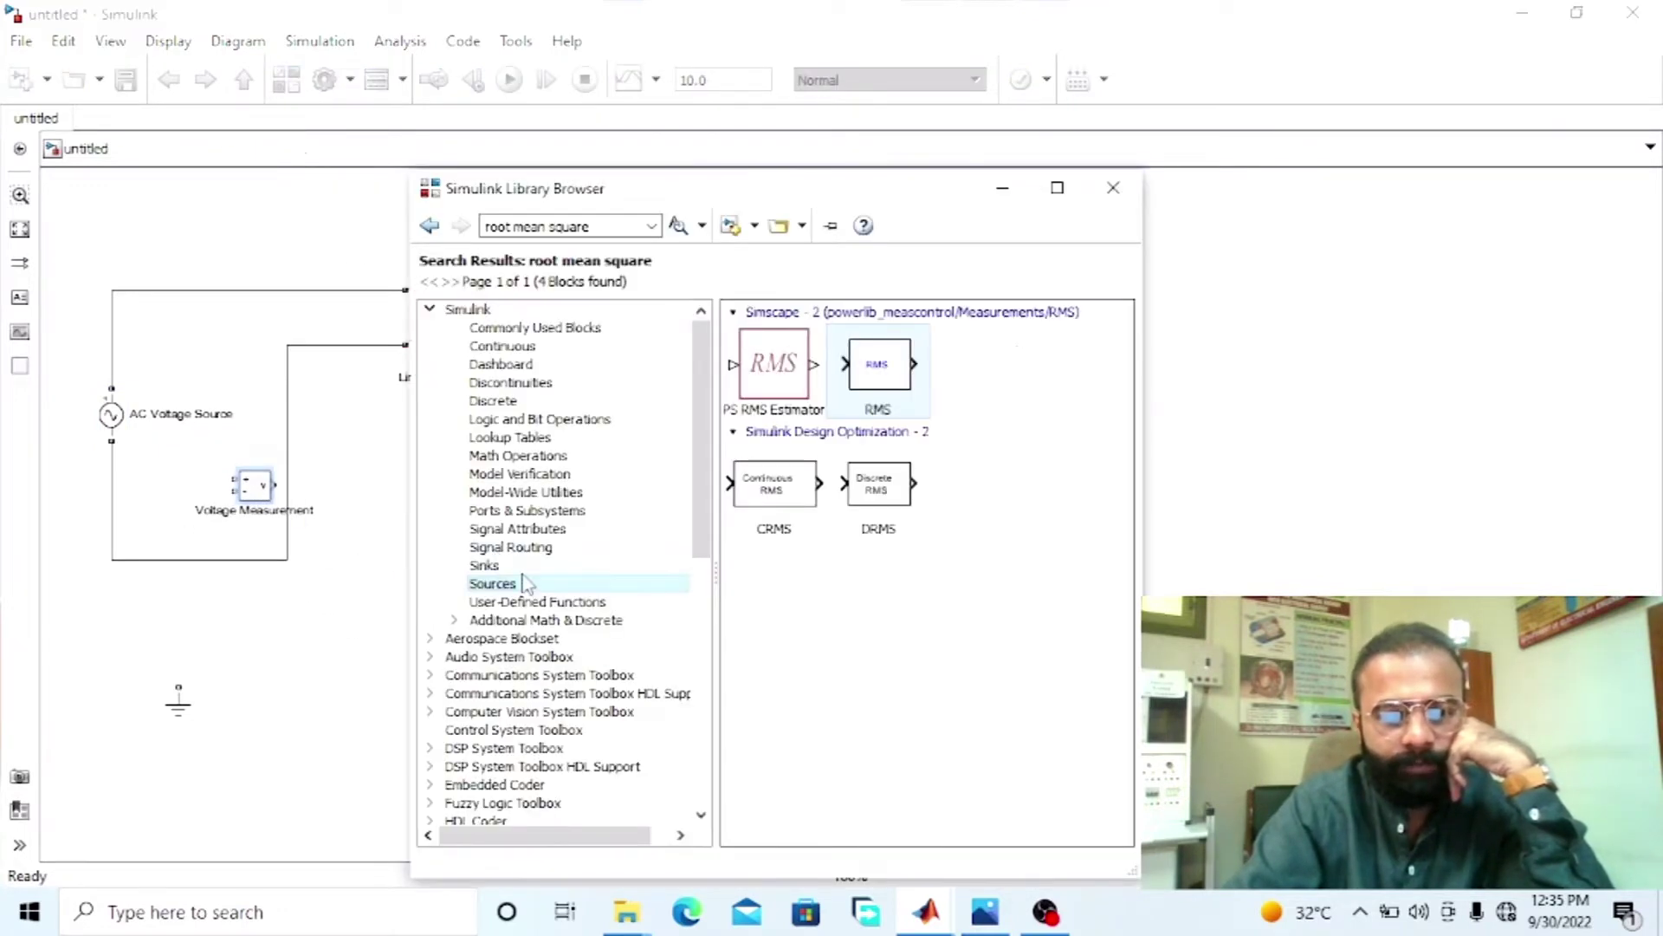
pyautogui.click(486, 565)
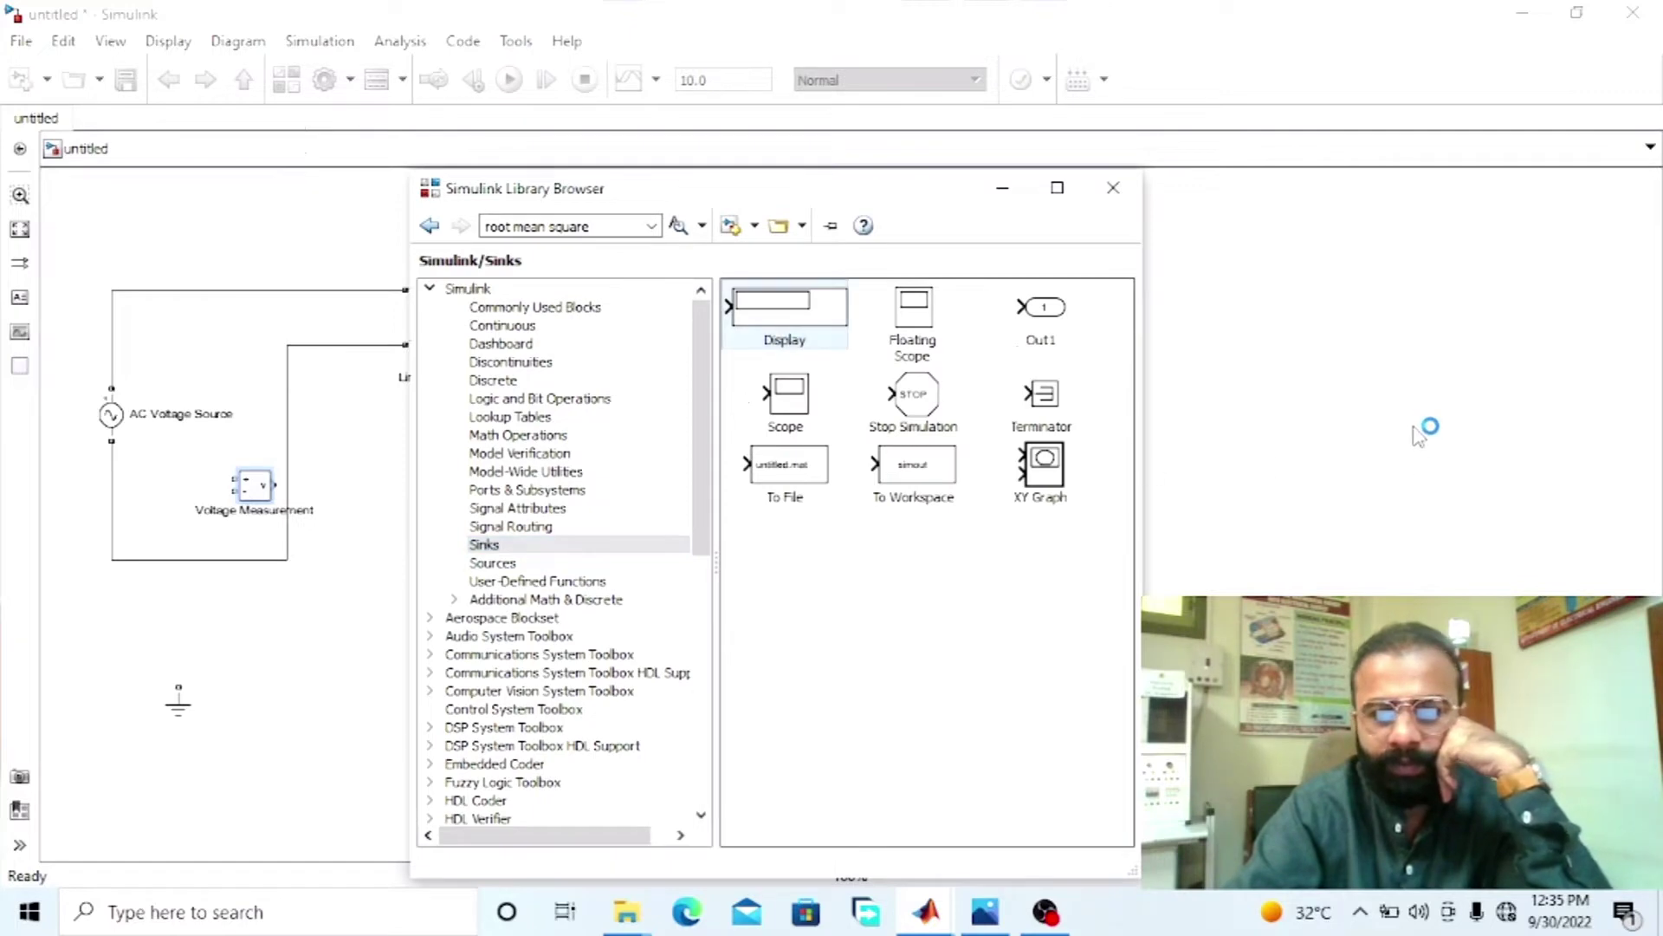
pyautogui.click(1250, 363)
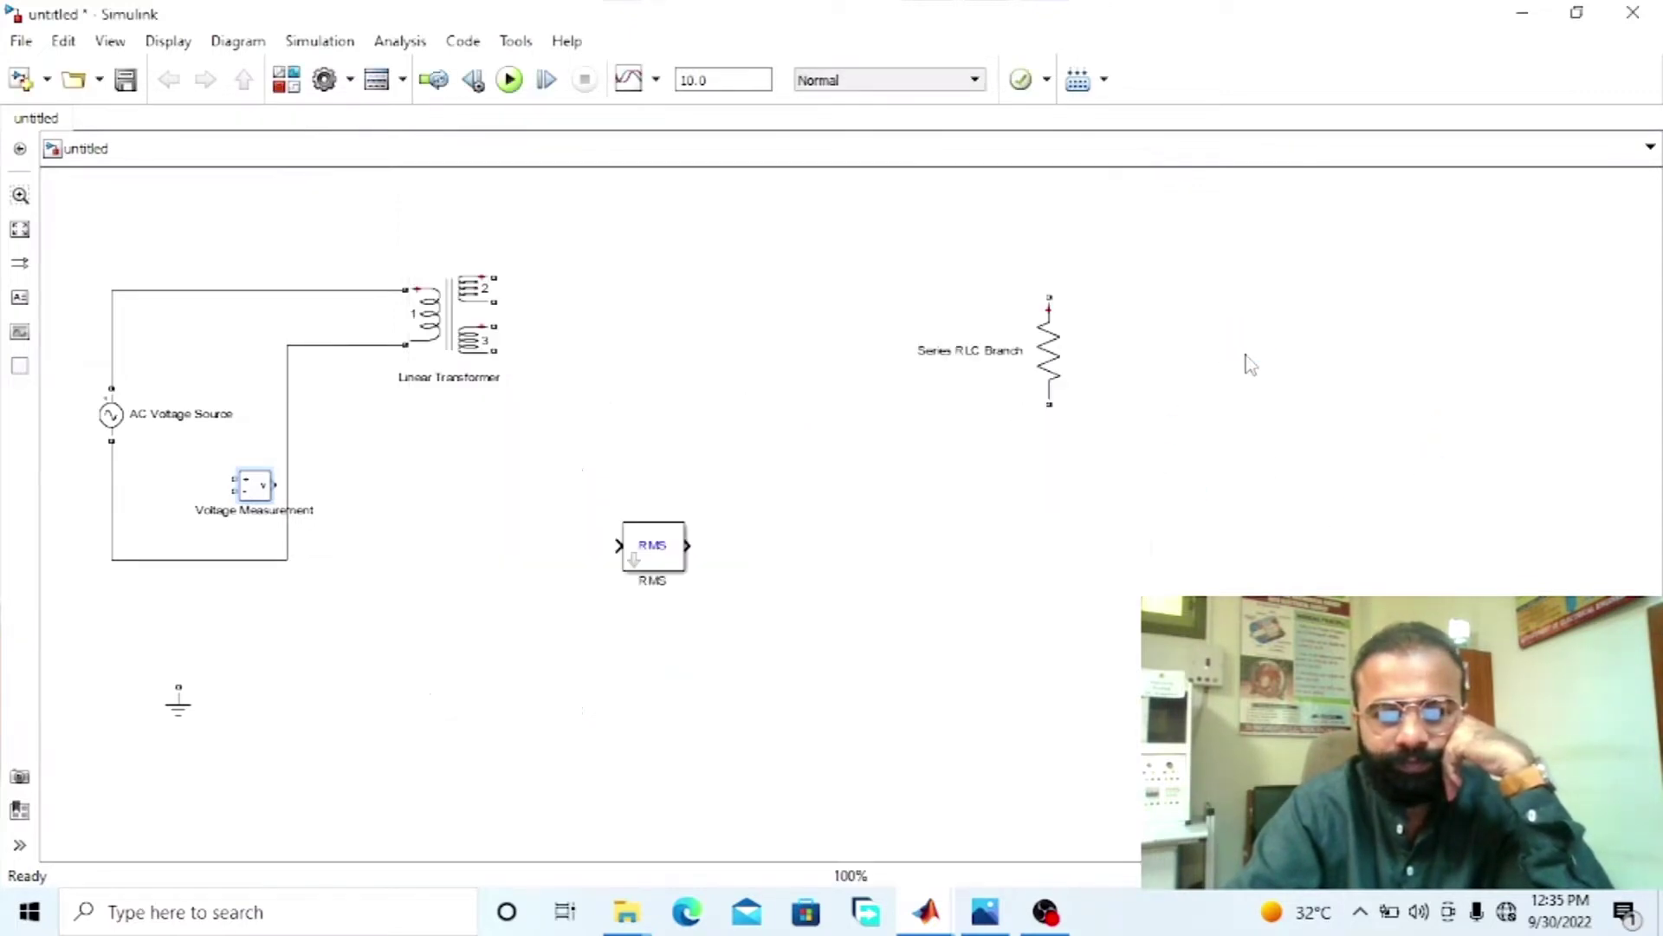
pyautogui.hotkey('ctrl', 'v')
pyautogui.moveTo(1371, 423); pyautogui.dragTo(831, 602)
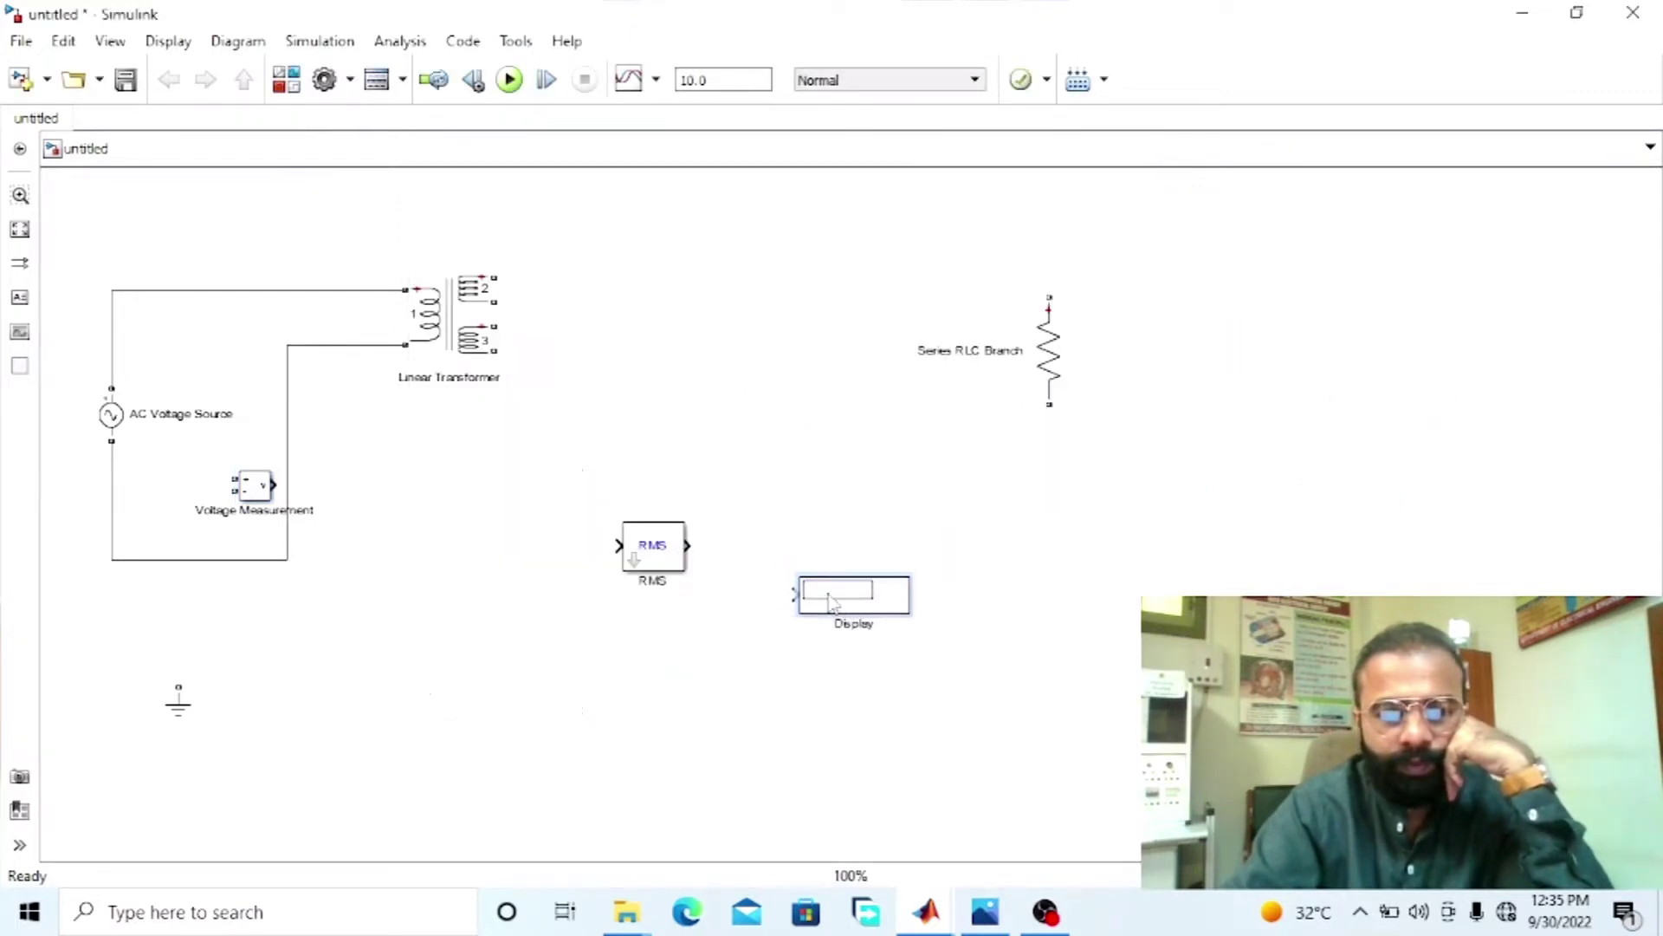
# - Bring the RMS block closer to the Voltage Measurement block and connect the Voltage Measurement inputs across the AC source's upper and lower lines
pyautogui.moveTo(655, 557); pyautogui.dragTo(455, 533)
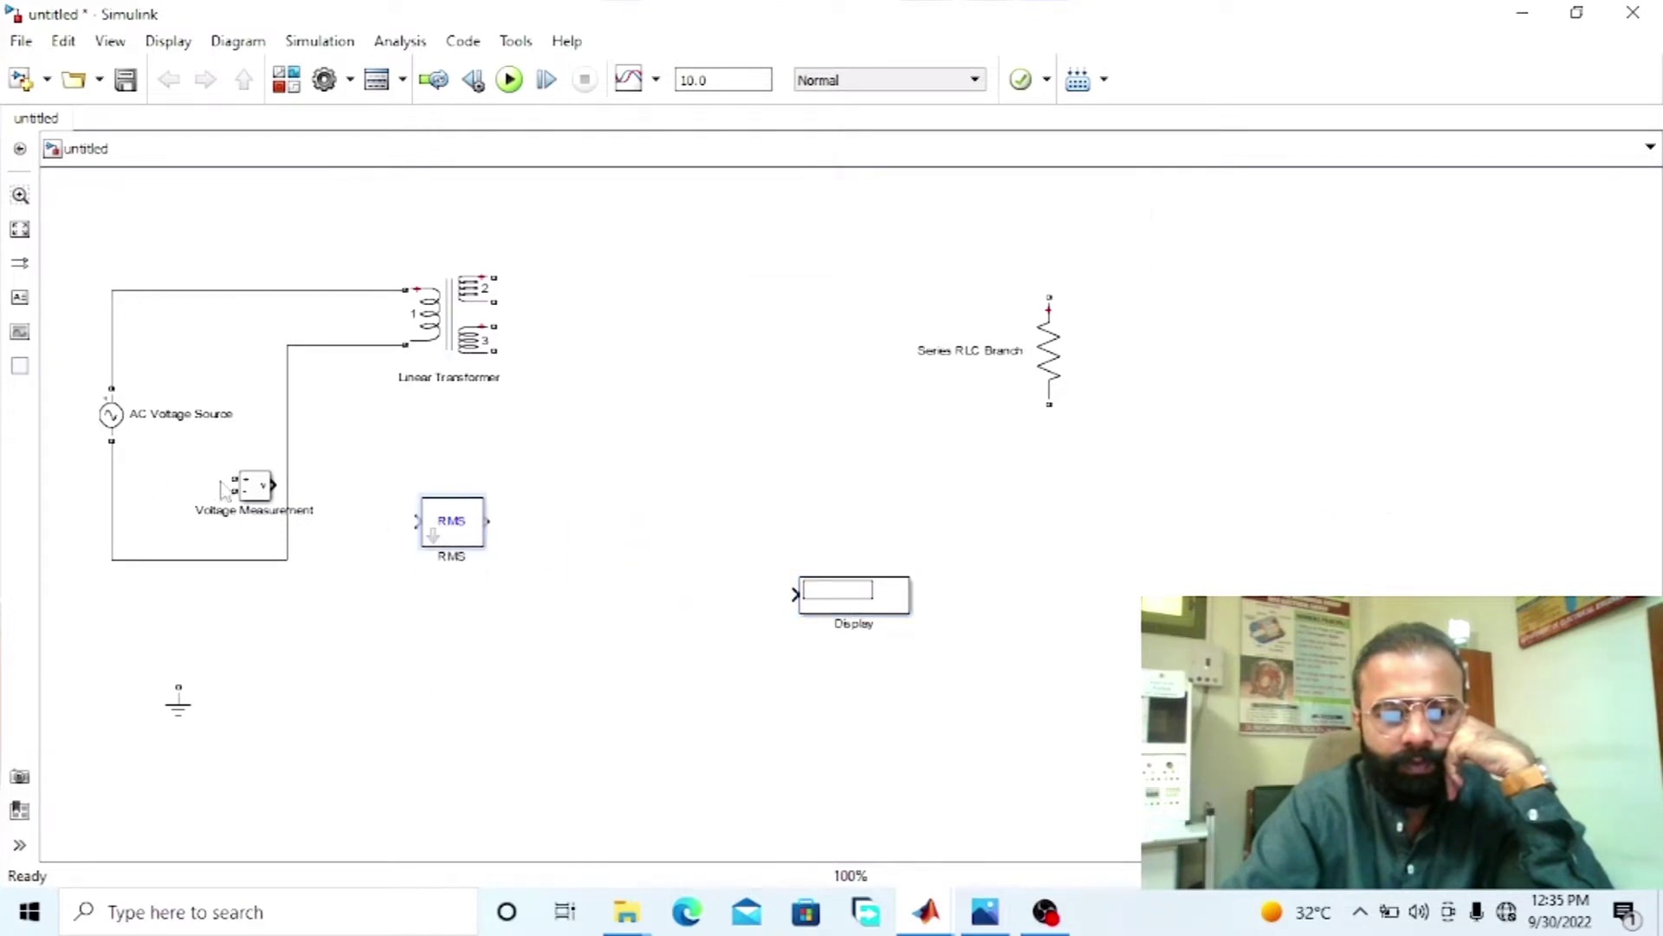
pyautogui.moveTo(174, 424); pyautogui.dragTo(219, 292)
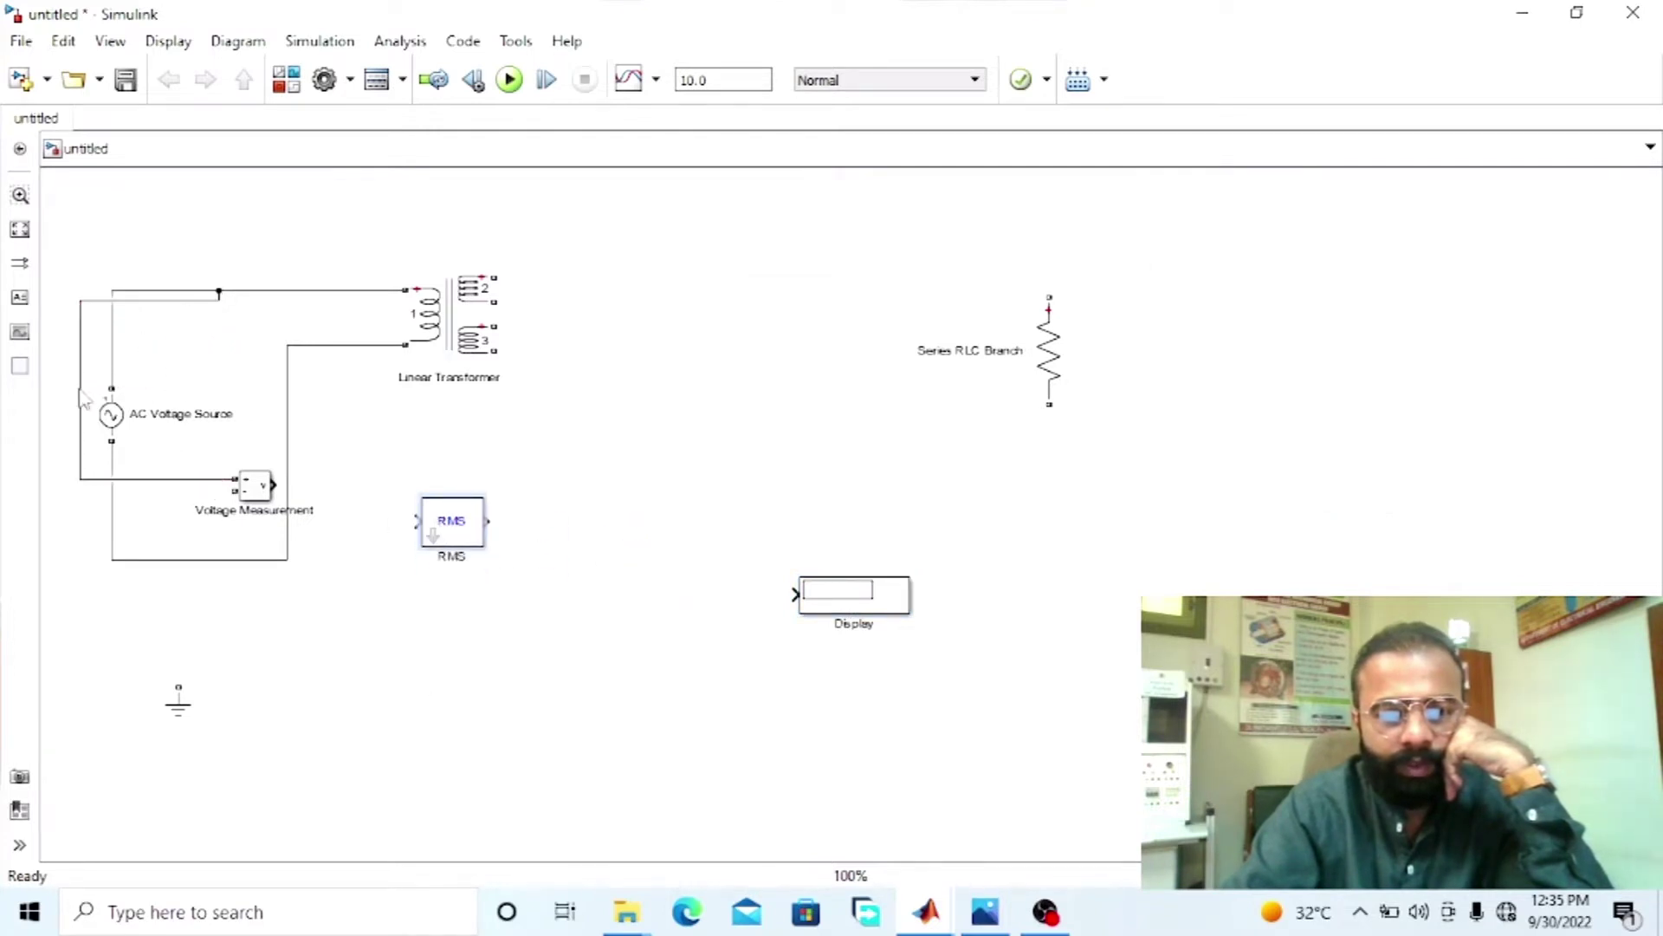
pyautogui.moveTo(80, 392); pyautogui.dragTo(218, 413)
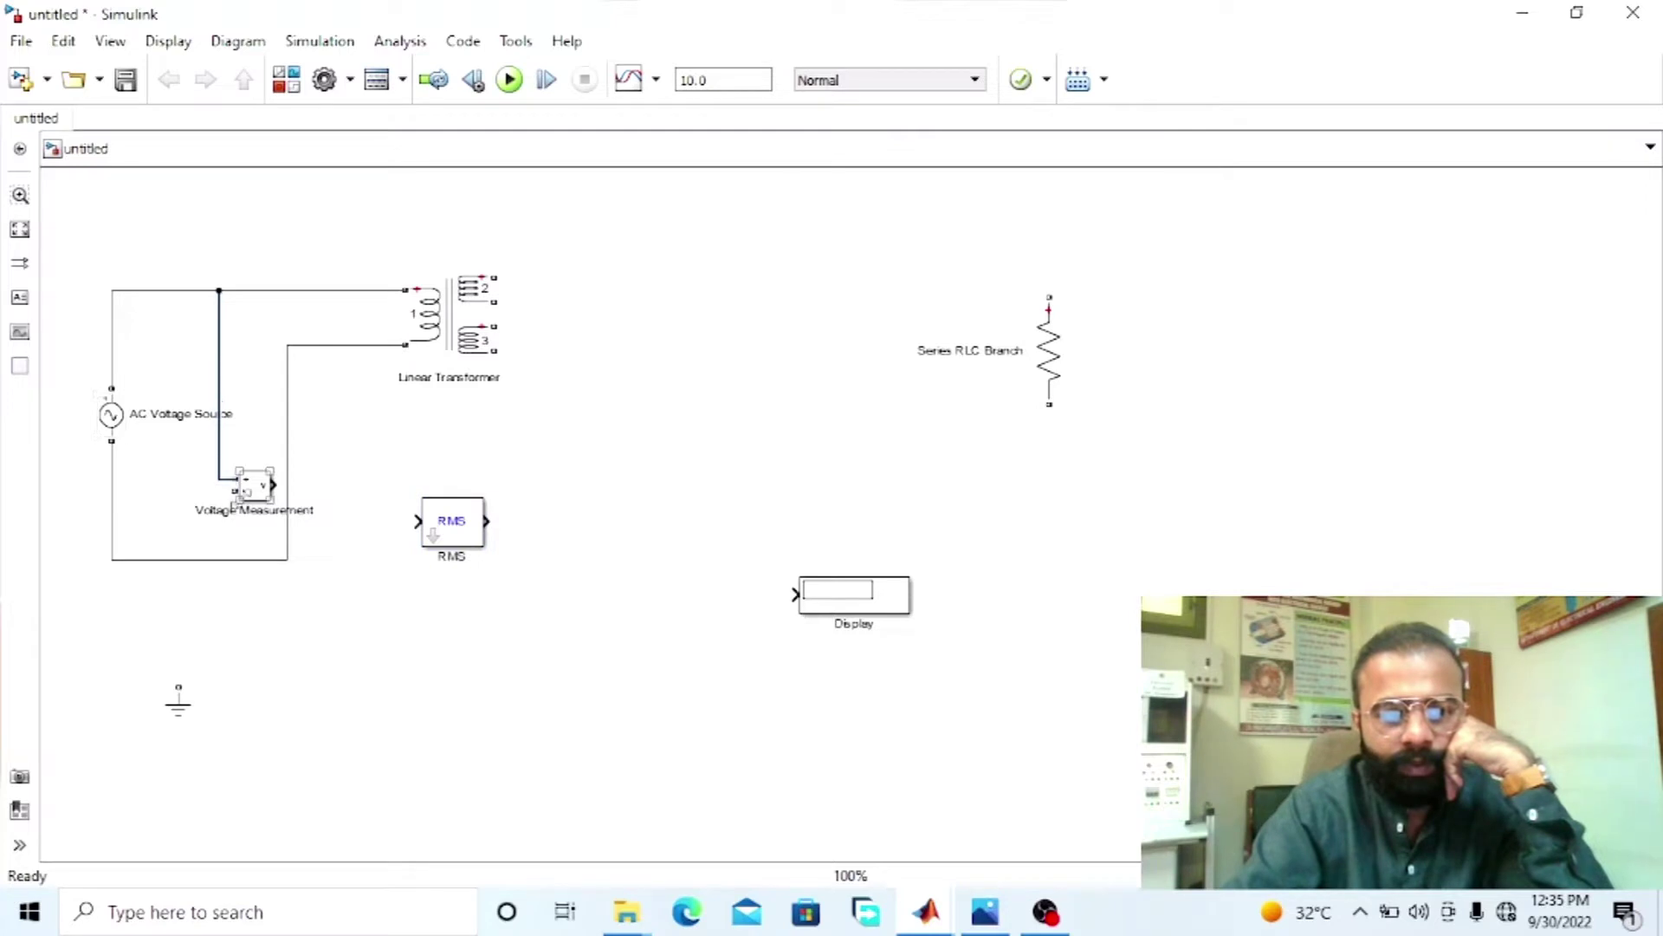
pyautogui.moveTo(234, 493)
pyautogui.mouseDown()
pyautogui.moveTo(160, 542)
pyautogui.moveTo(169, 559)
pyautogui.mouseUp()
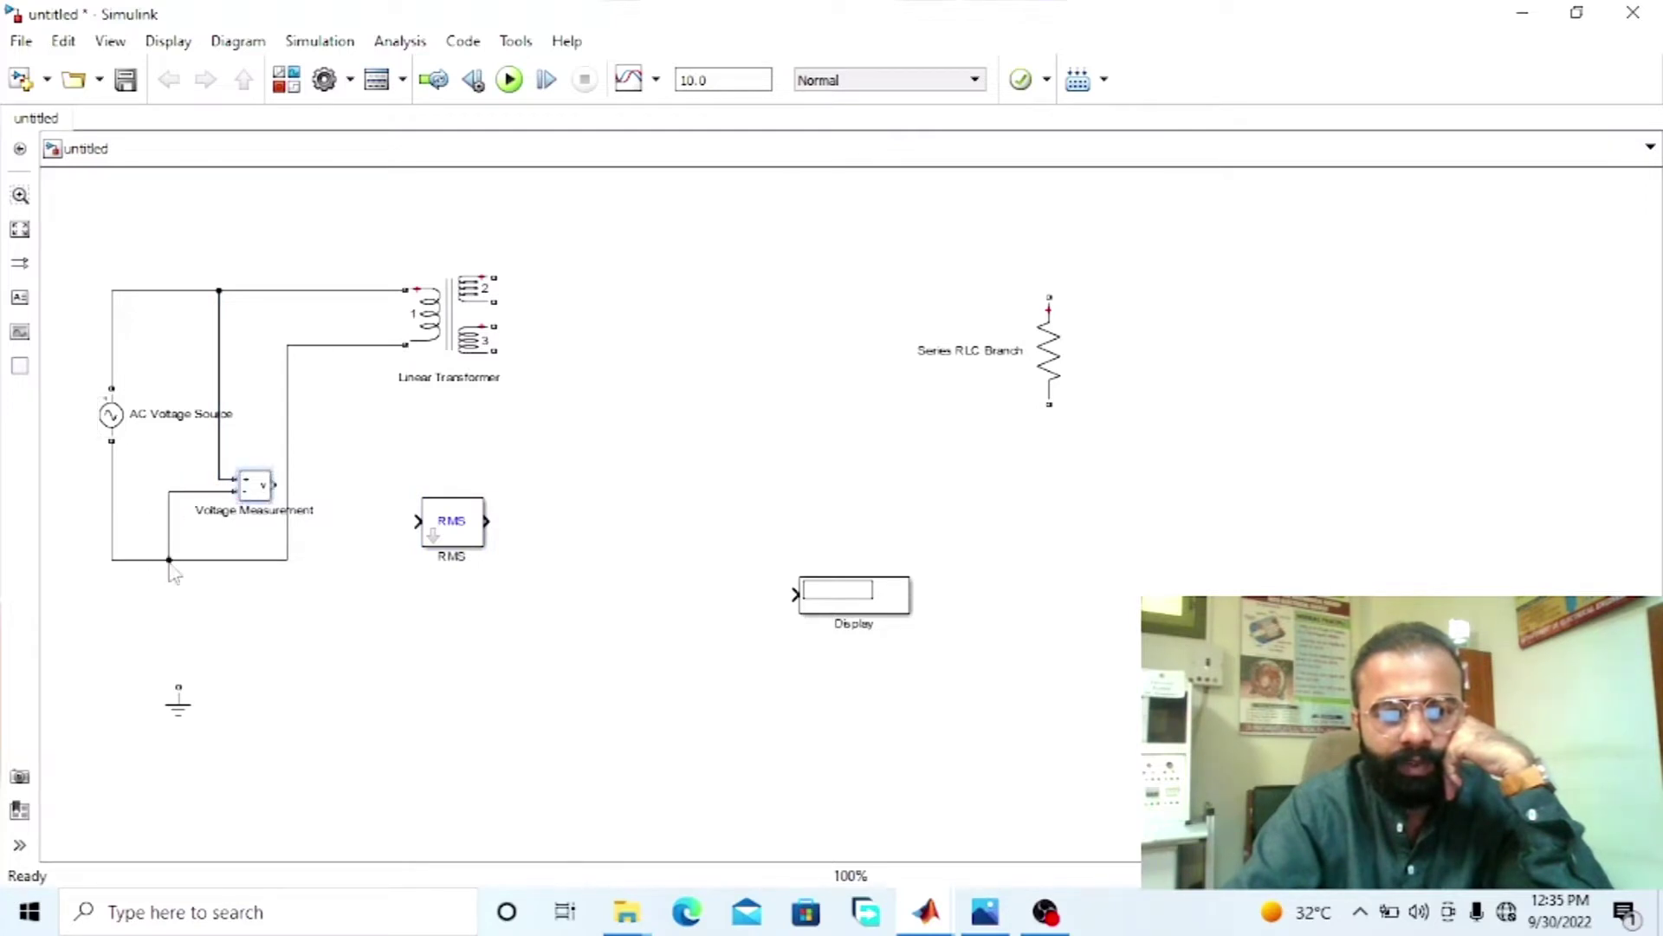
# - Connect the Ground to the source's lower line, and wire the Voltage Measurement output through the RMS block to the Display
pyautogui.moveTo(180, 717); pyautogui.dragTo(147, 509)
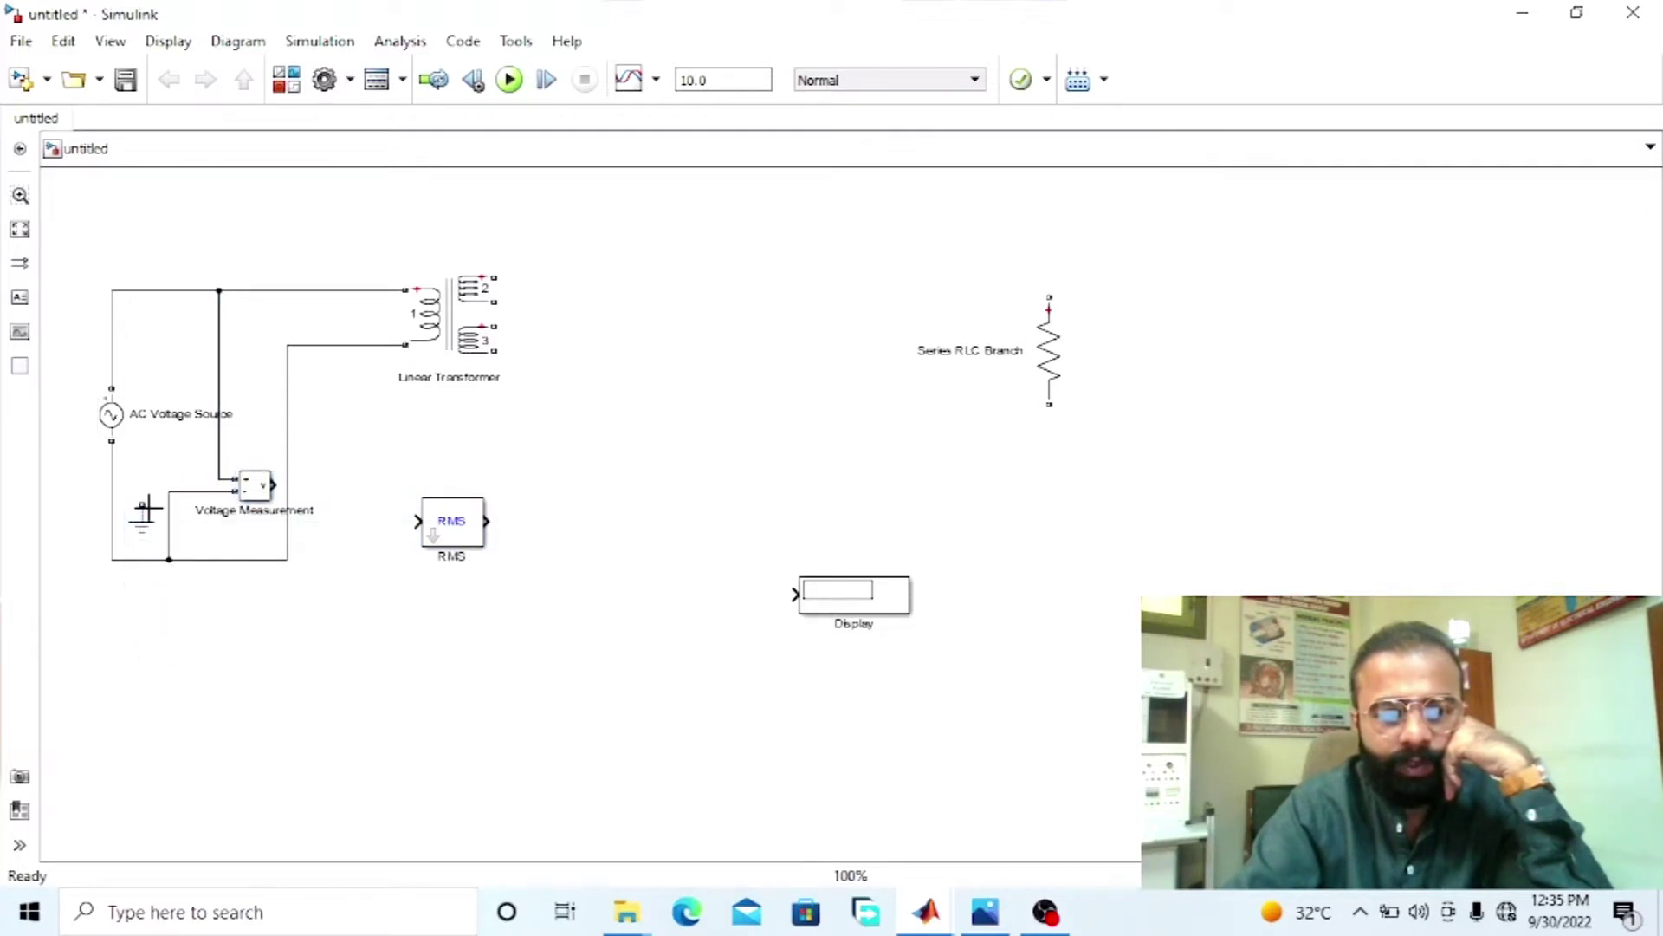
pyautogui.moveTo(436, 518); pyautogui.dragTo(386, 481)
pyautogui.moveTo(869, 612); pyautogui.dragTo(541, 504)
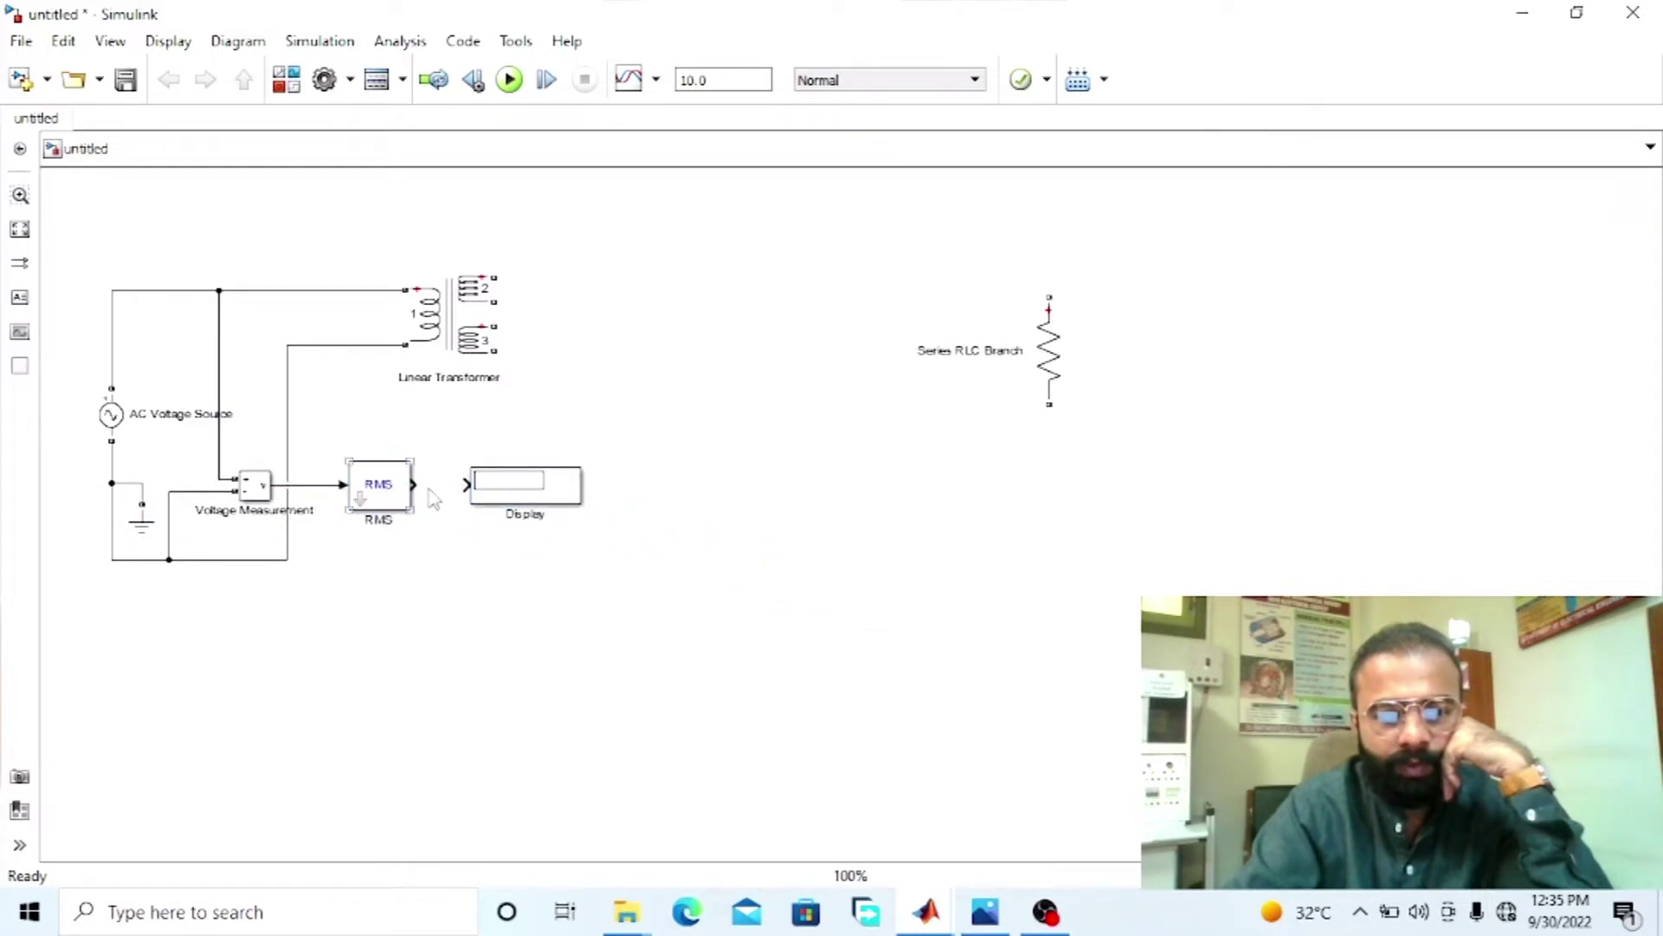
pyautogui.moveTo(414, 485); pyautogui.dragTo(466, 485)
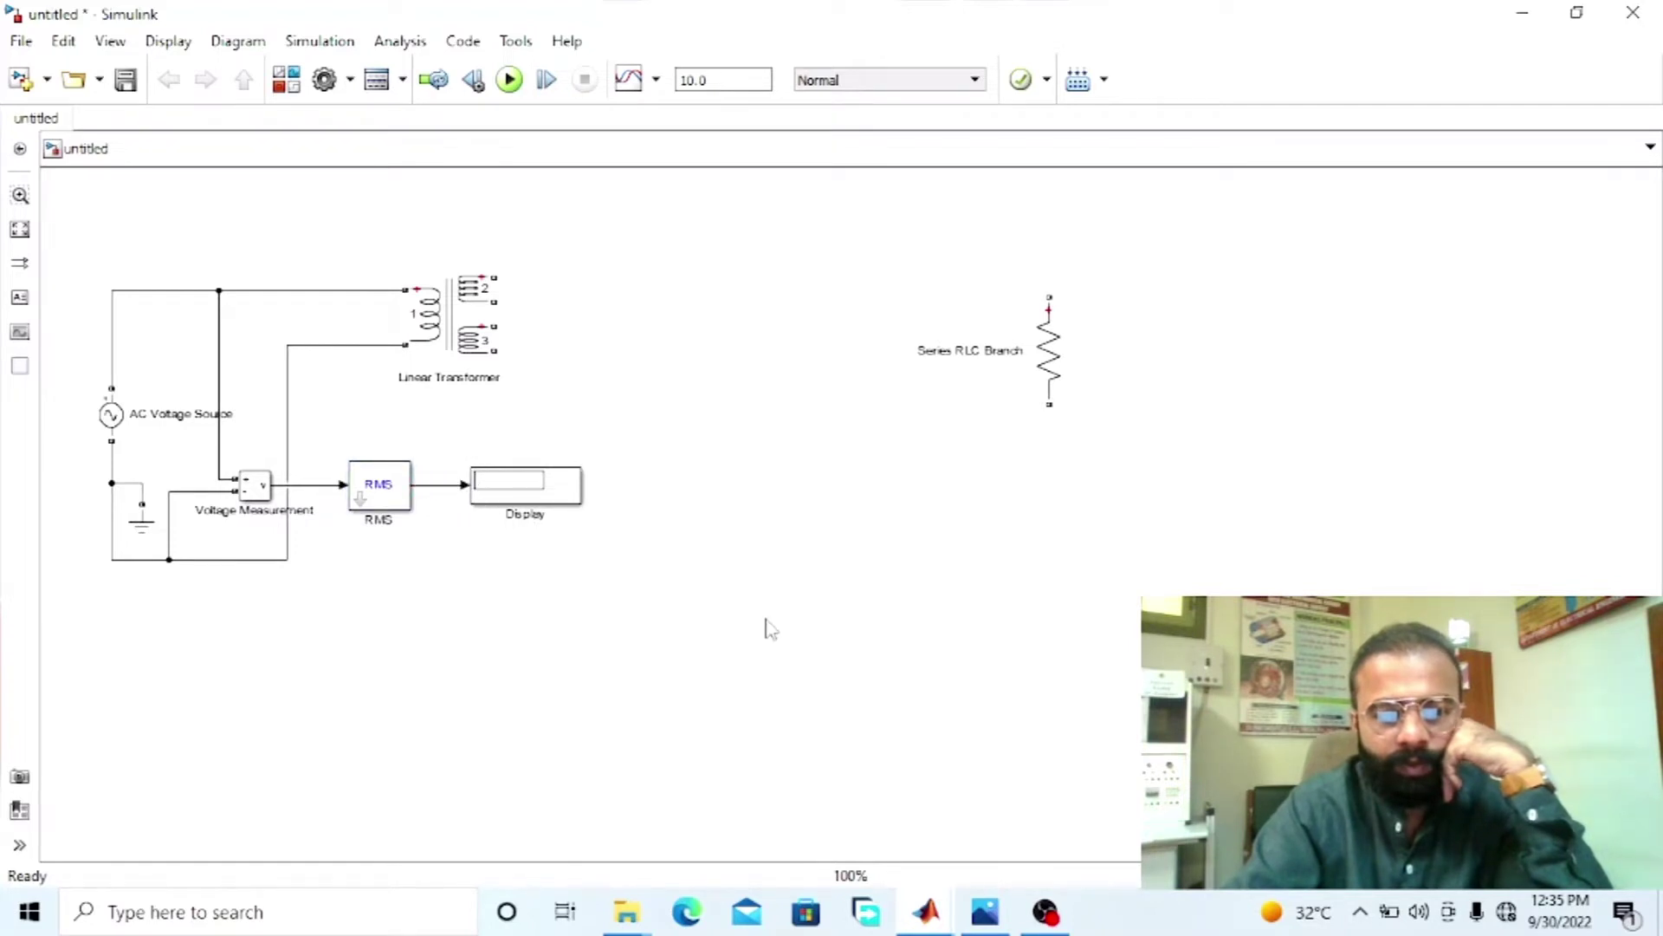
# - Rename the Display block as "Primary Voltage"
pyautogui.click(523, 514)
pyautogui.press('End')
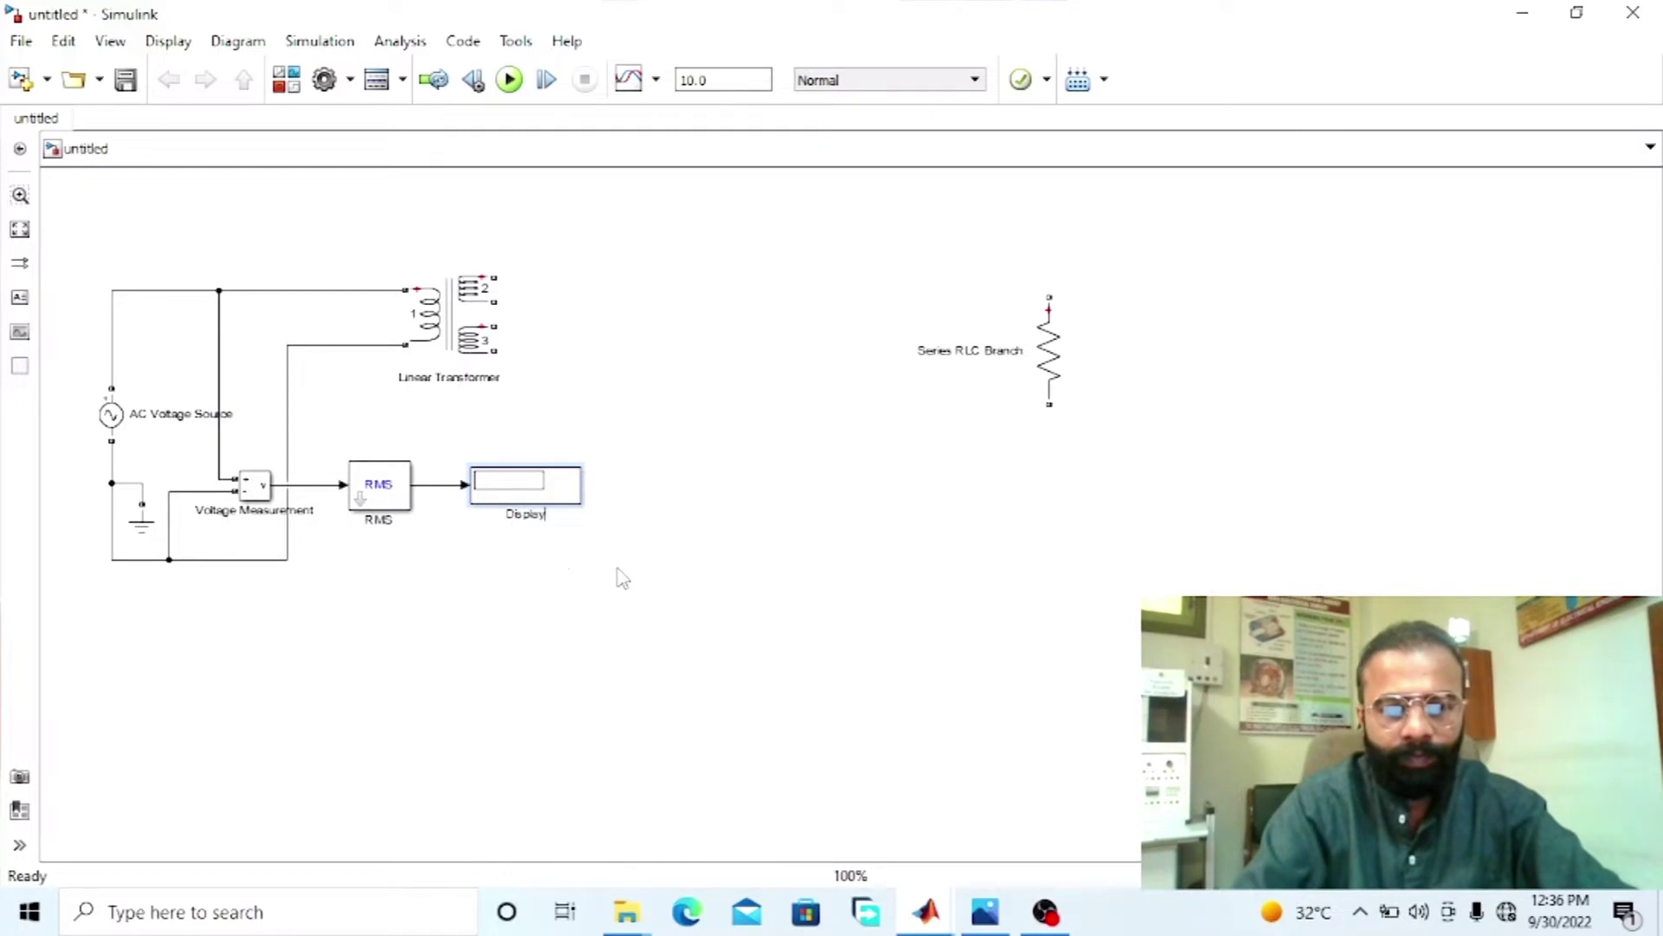
pyautogui.press('BackSpace')
pyautogui.press('BackSpace')
pyautogui.press('BackSpace')
pyautogui.press('BackSpace')
pyautogui.press('BackSpace')
pyautogui.press('BackSpace')
pyautogui.press('BackSpace')
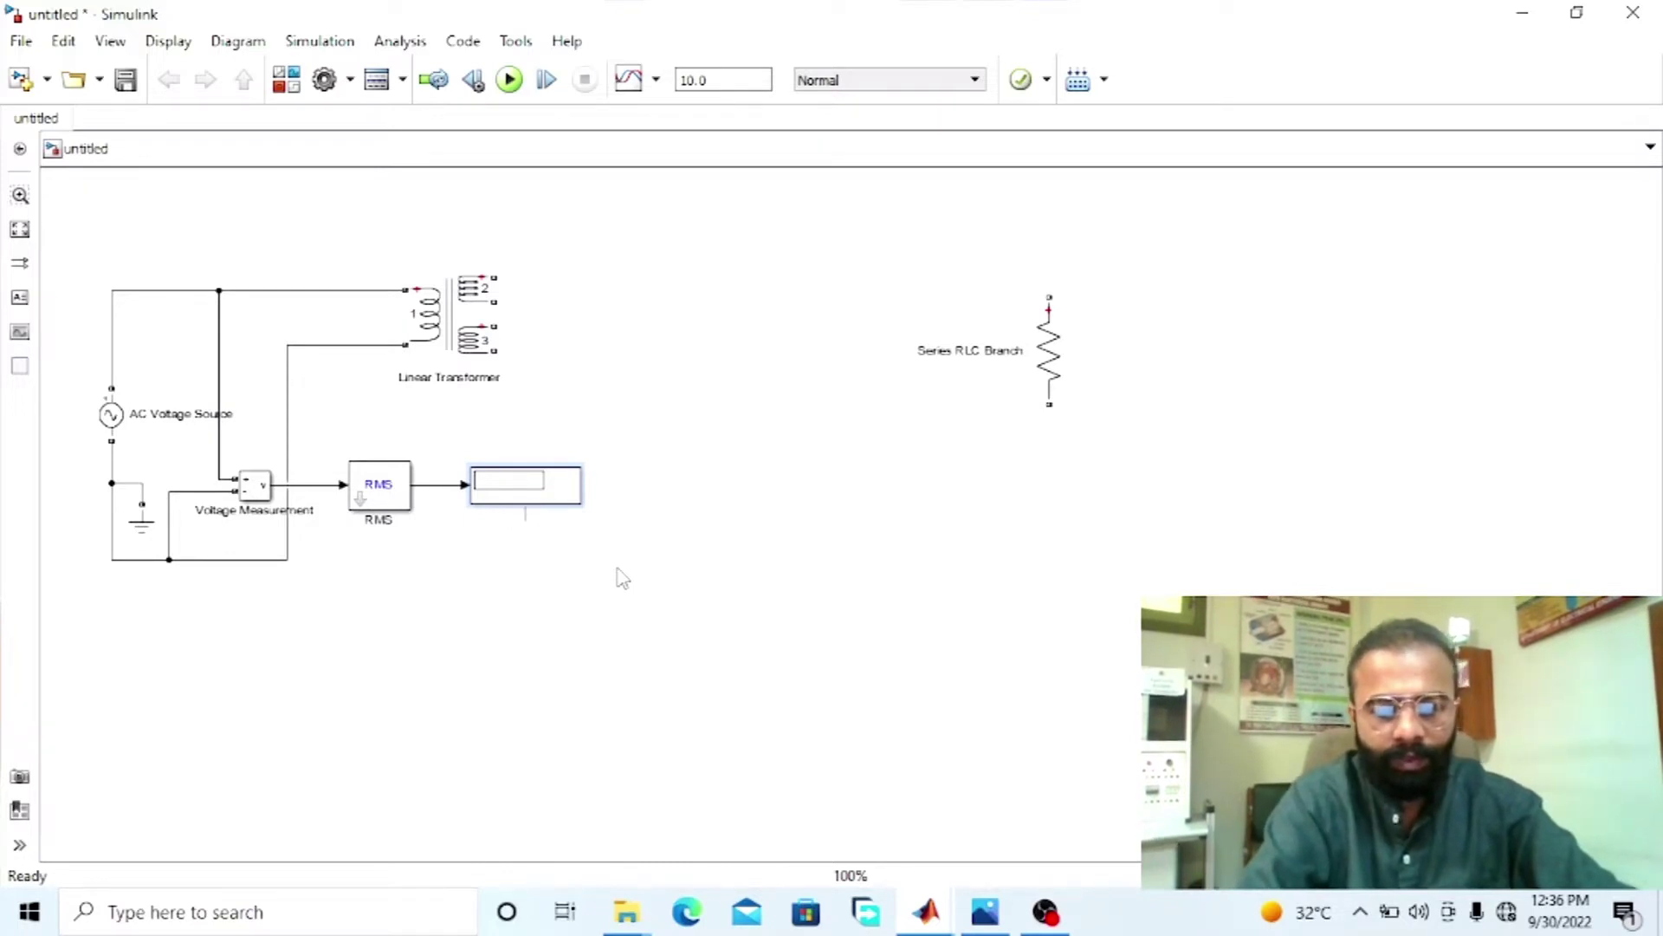
pyautogui.write('Primary V')
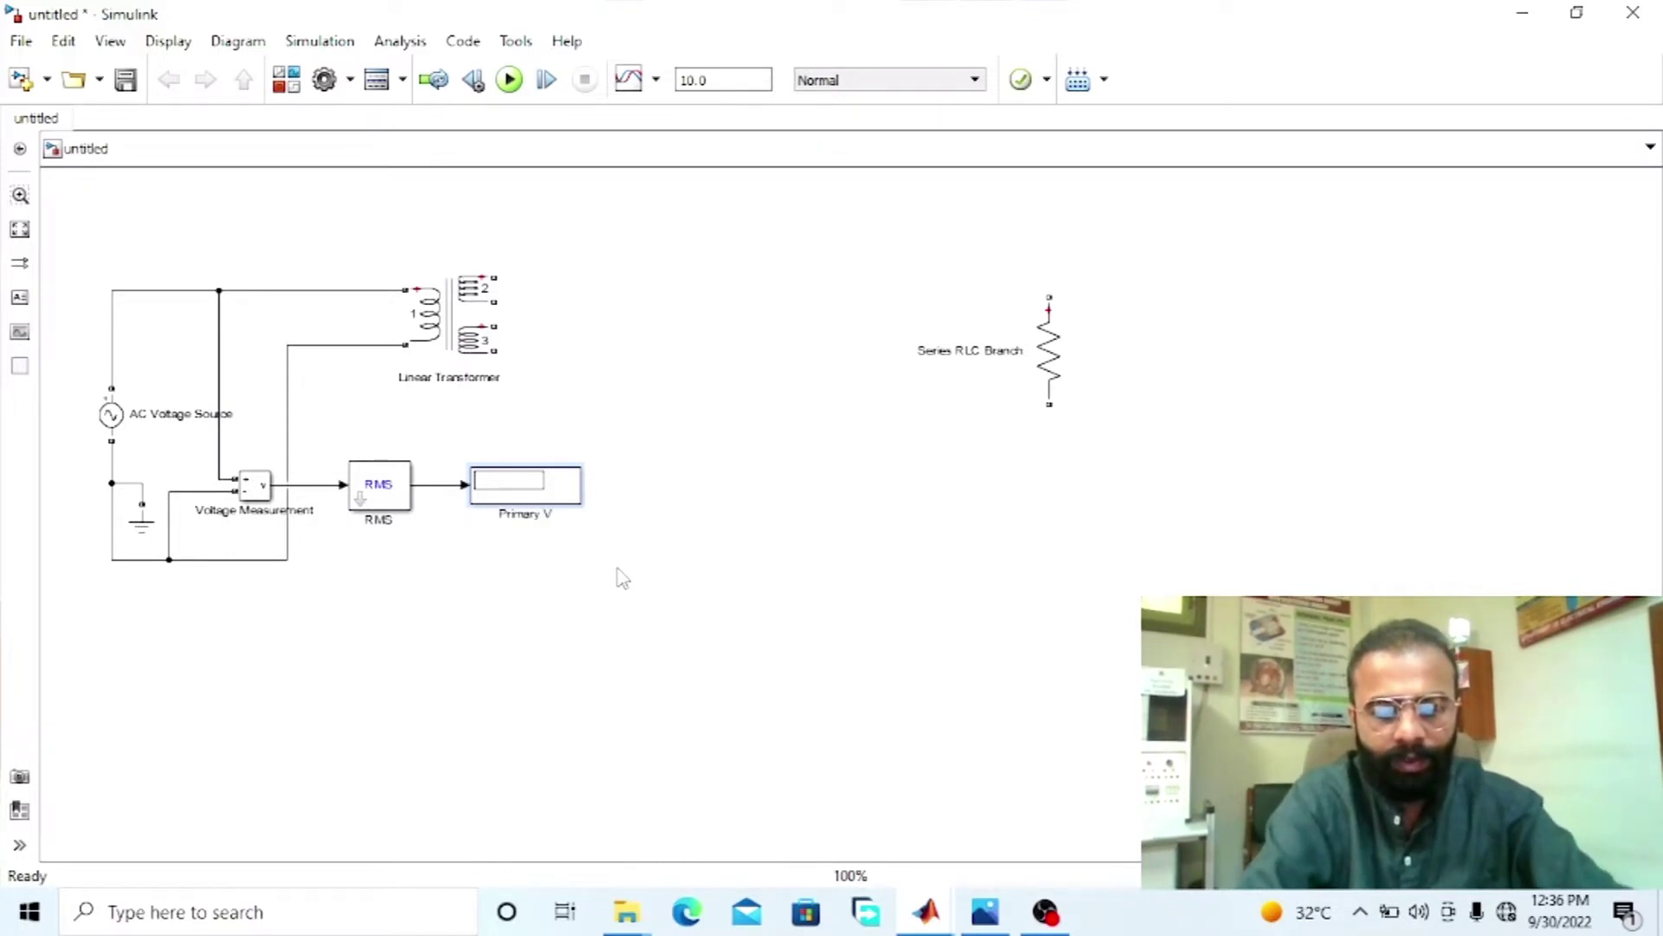
pyautogui.write('oltage')
pyautogui.click(661, 561)
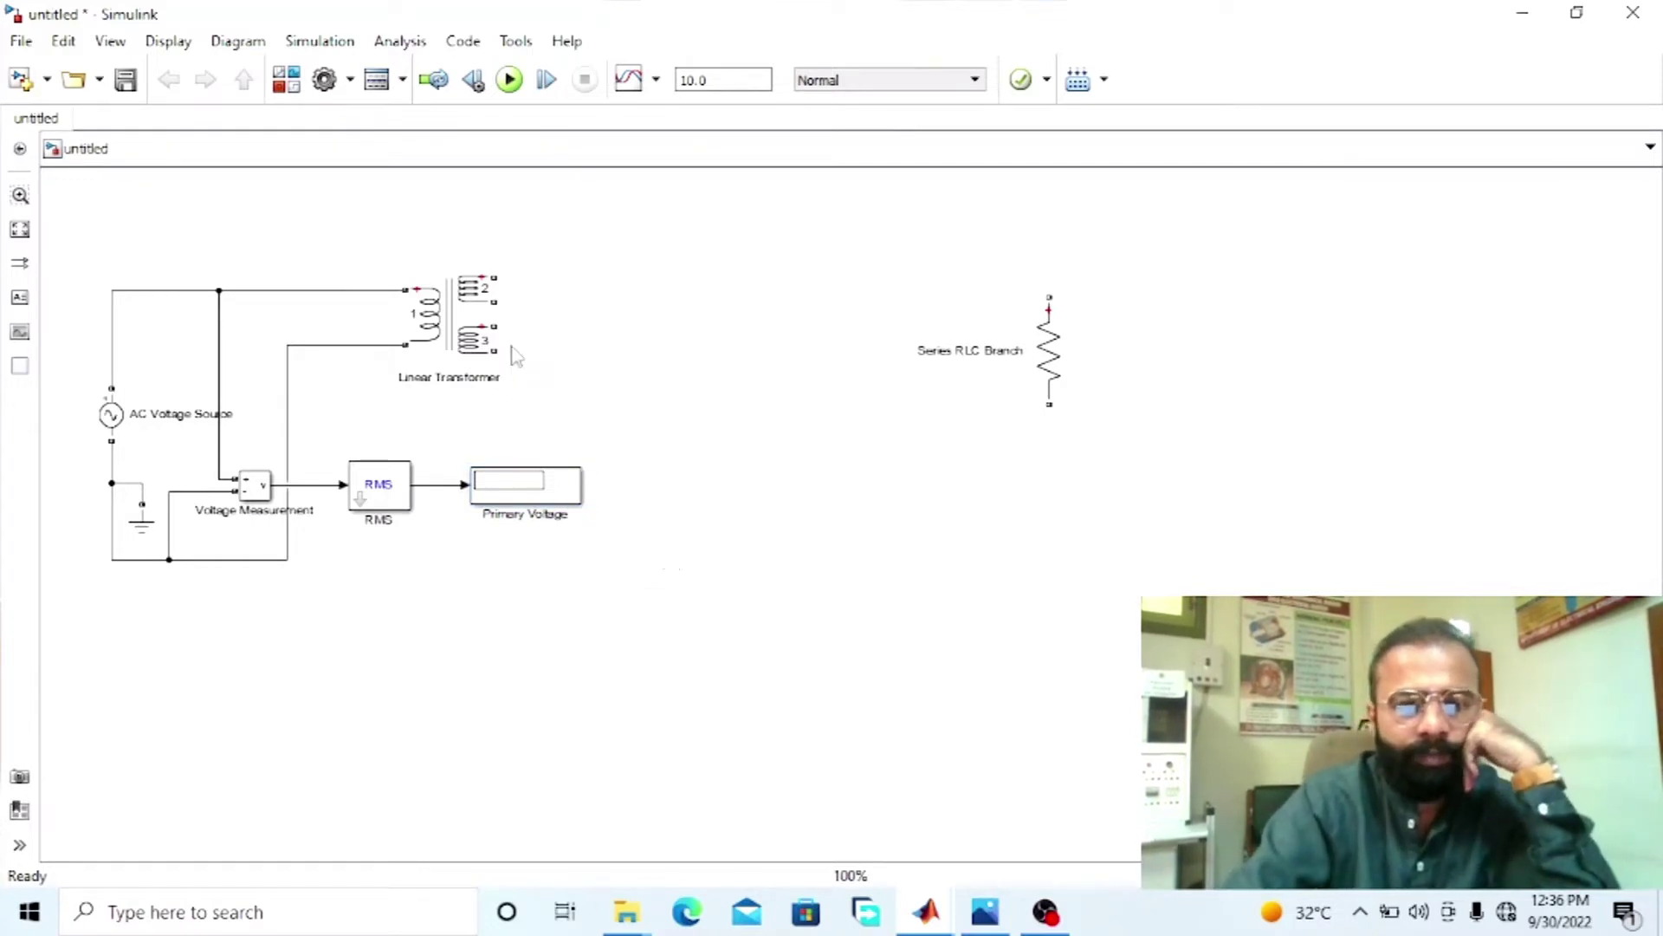
# - Join the inner terminals of transformer windings 2 and 3, and connect a copy of the Ground block to that junction
pyautogui.click(147, 530)
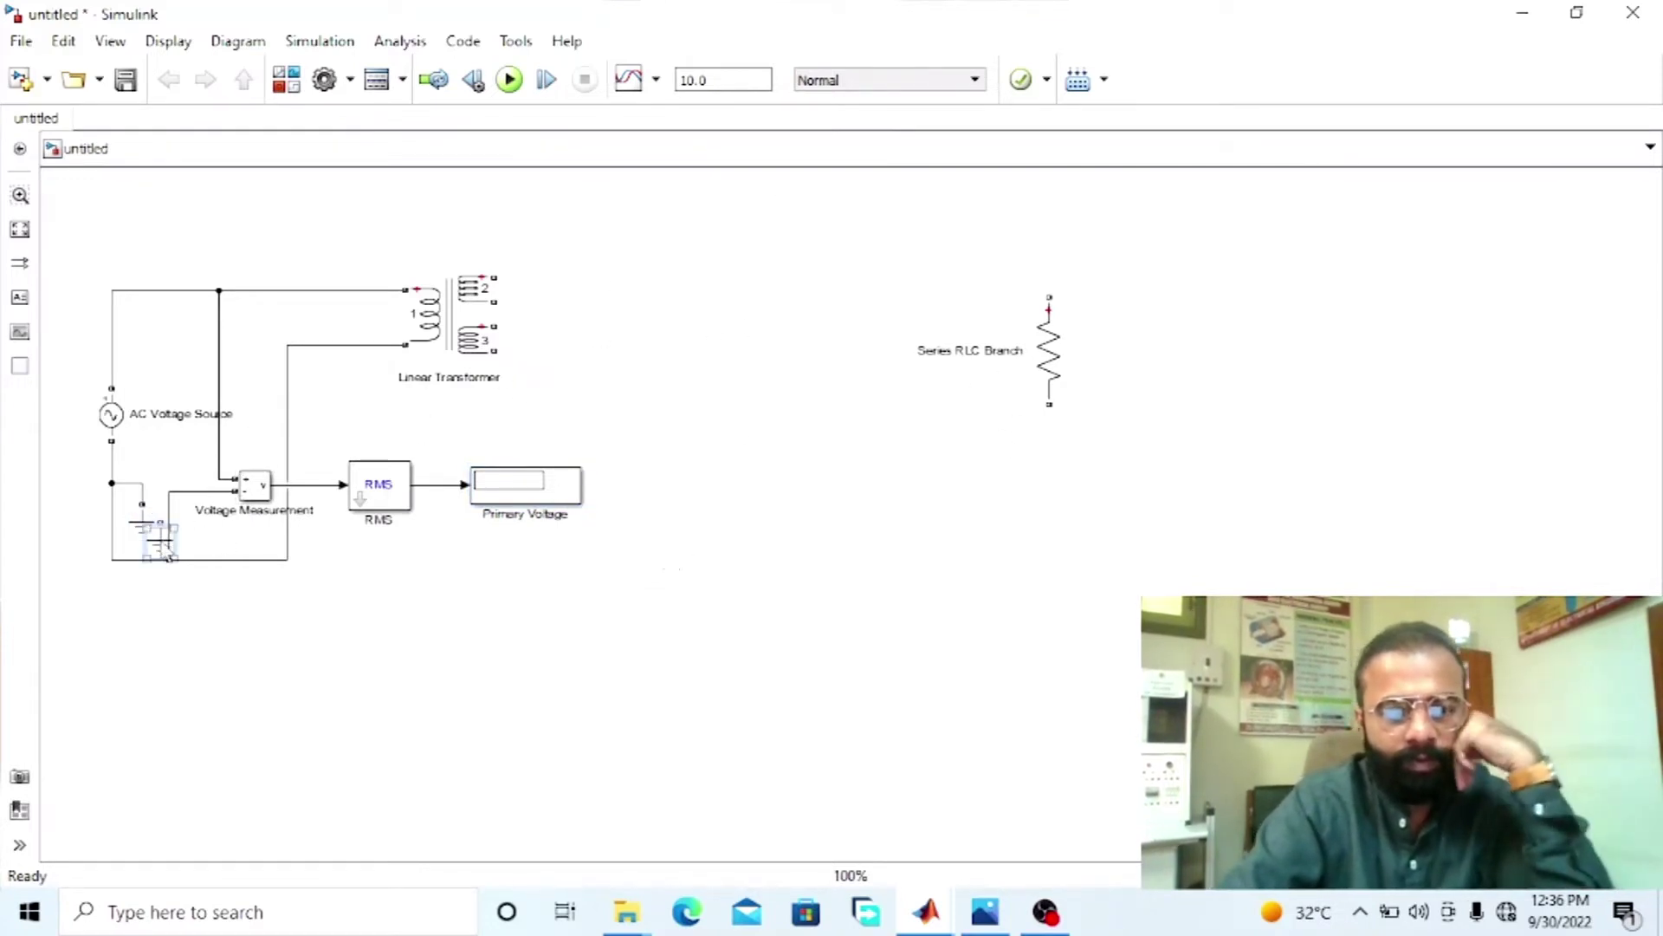
pyautogui.moveTo(149, 534); pyautogui.dragTo(613, 348)
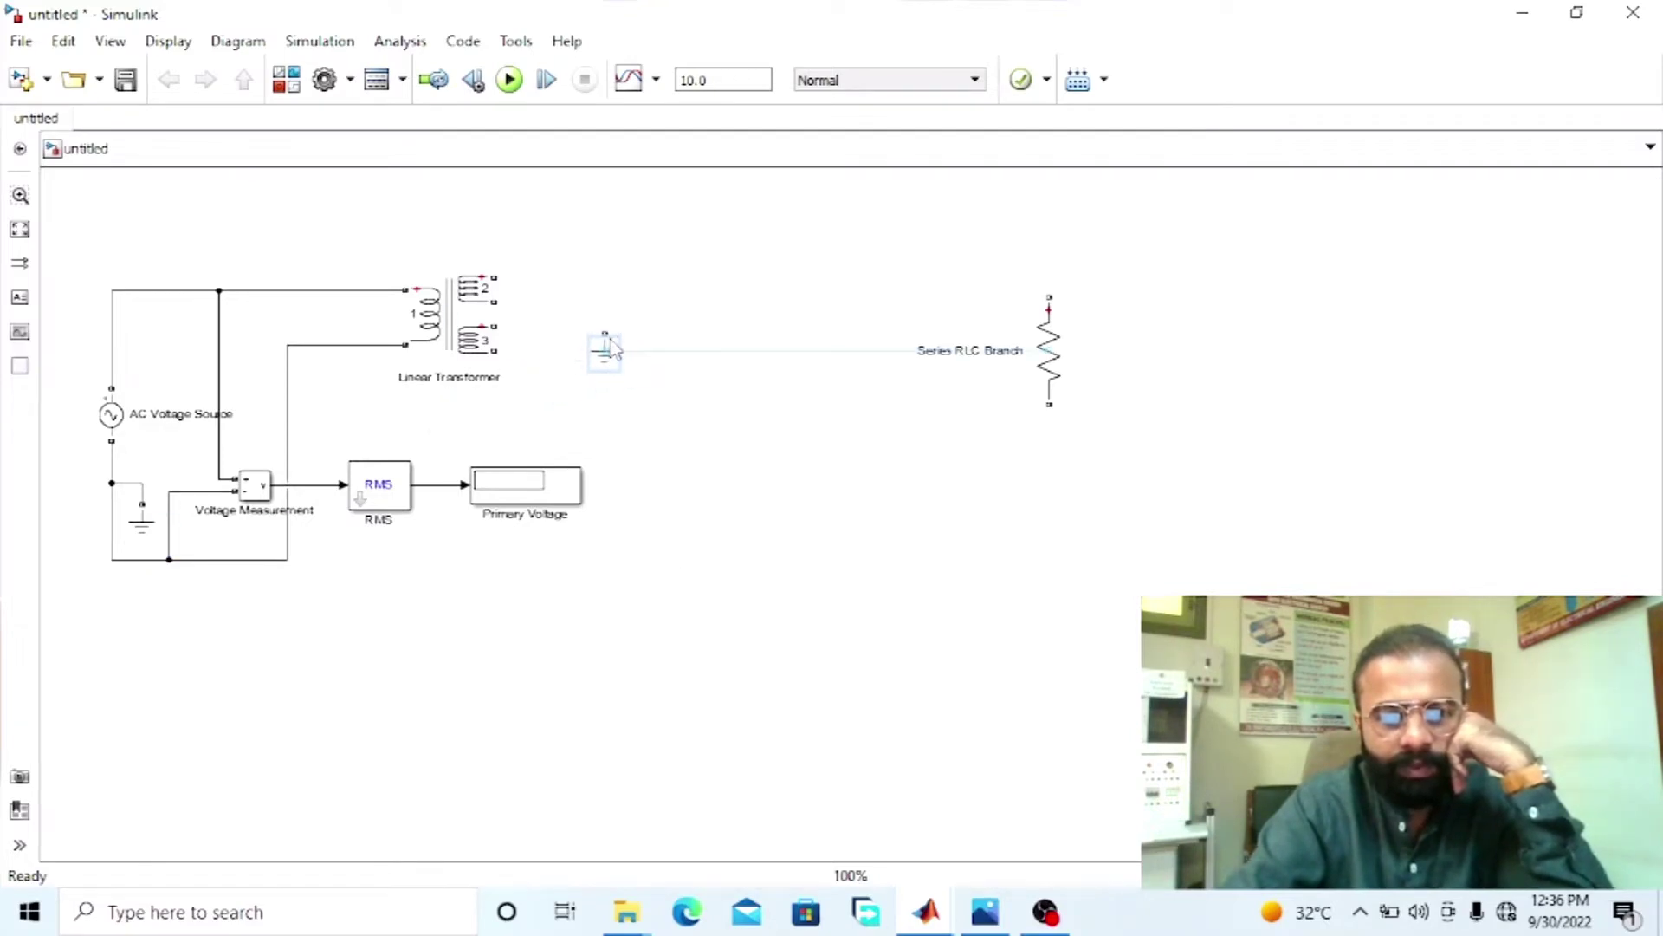
pyautogui.click(648, 317)
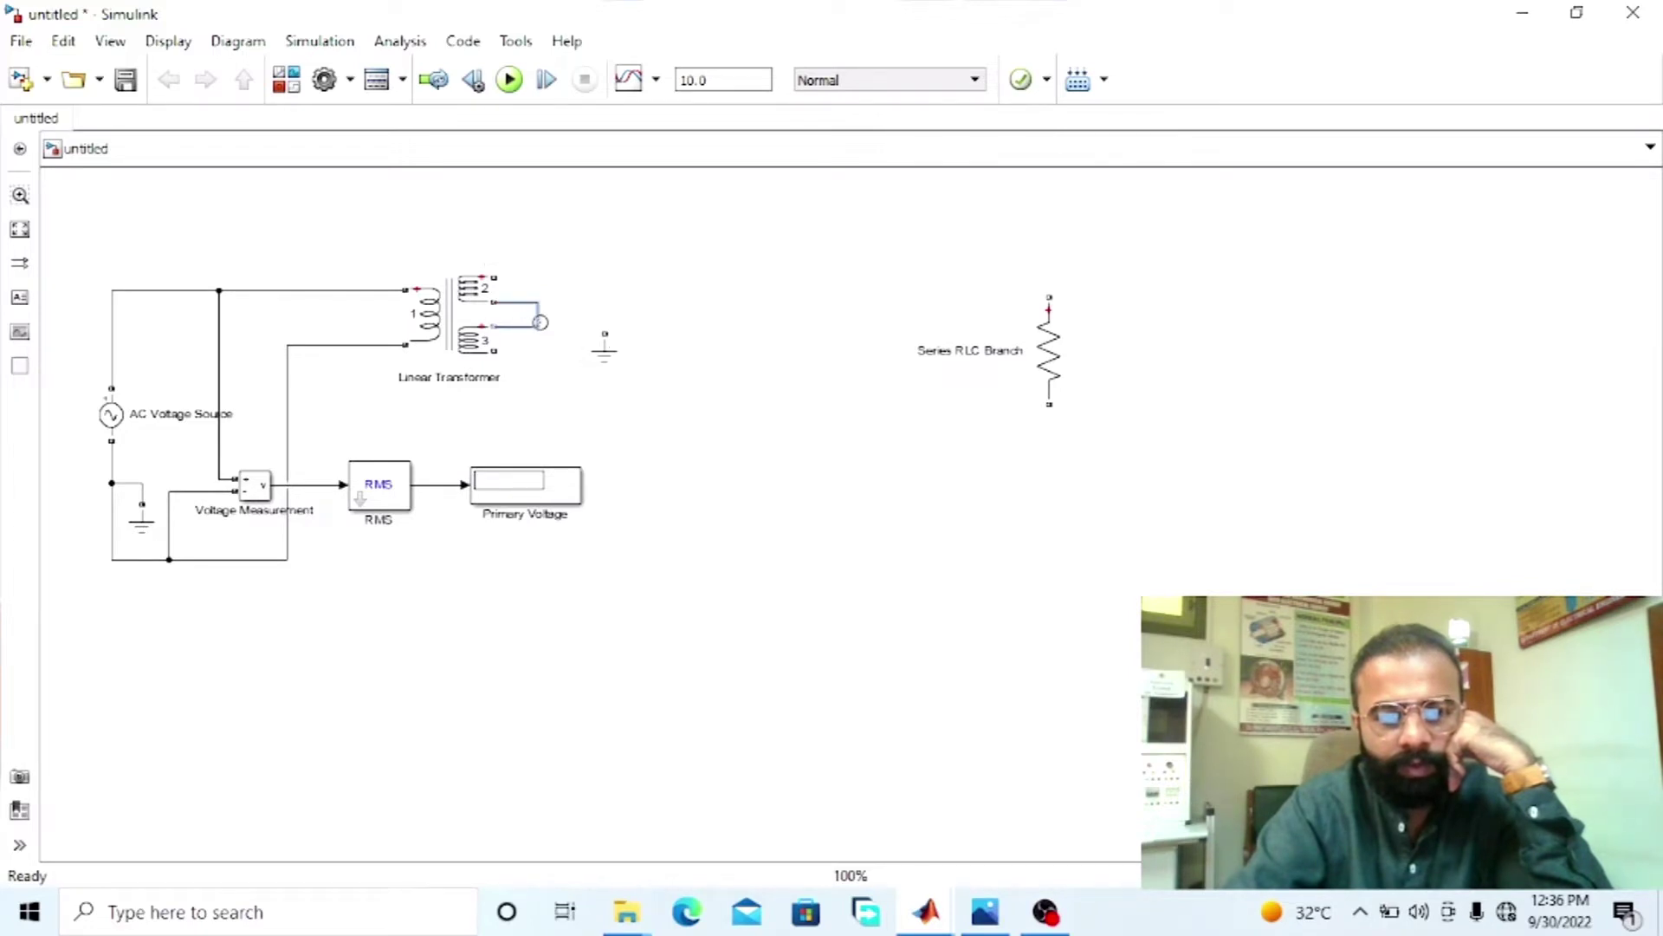
pyautogui.moveTo(610, 356); pyautogui.dragTo(595, 344)
pyautogui.click(624, 327)
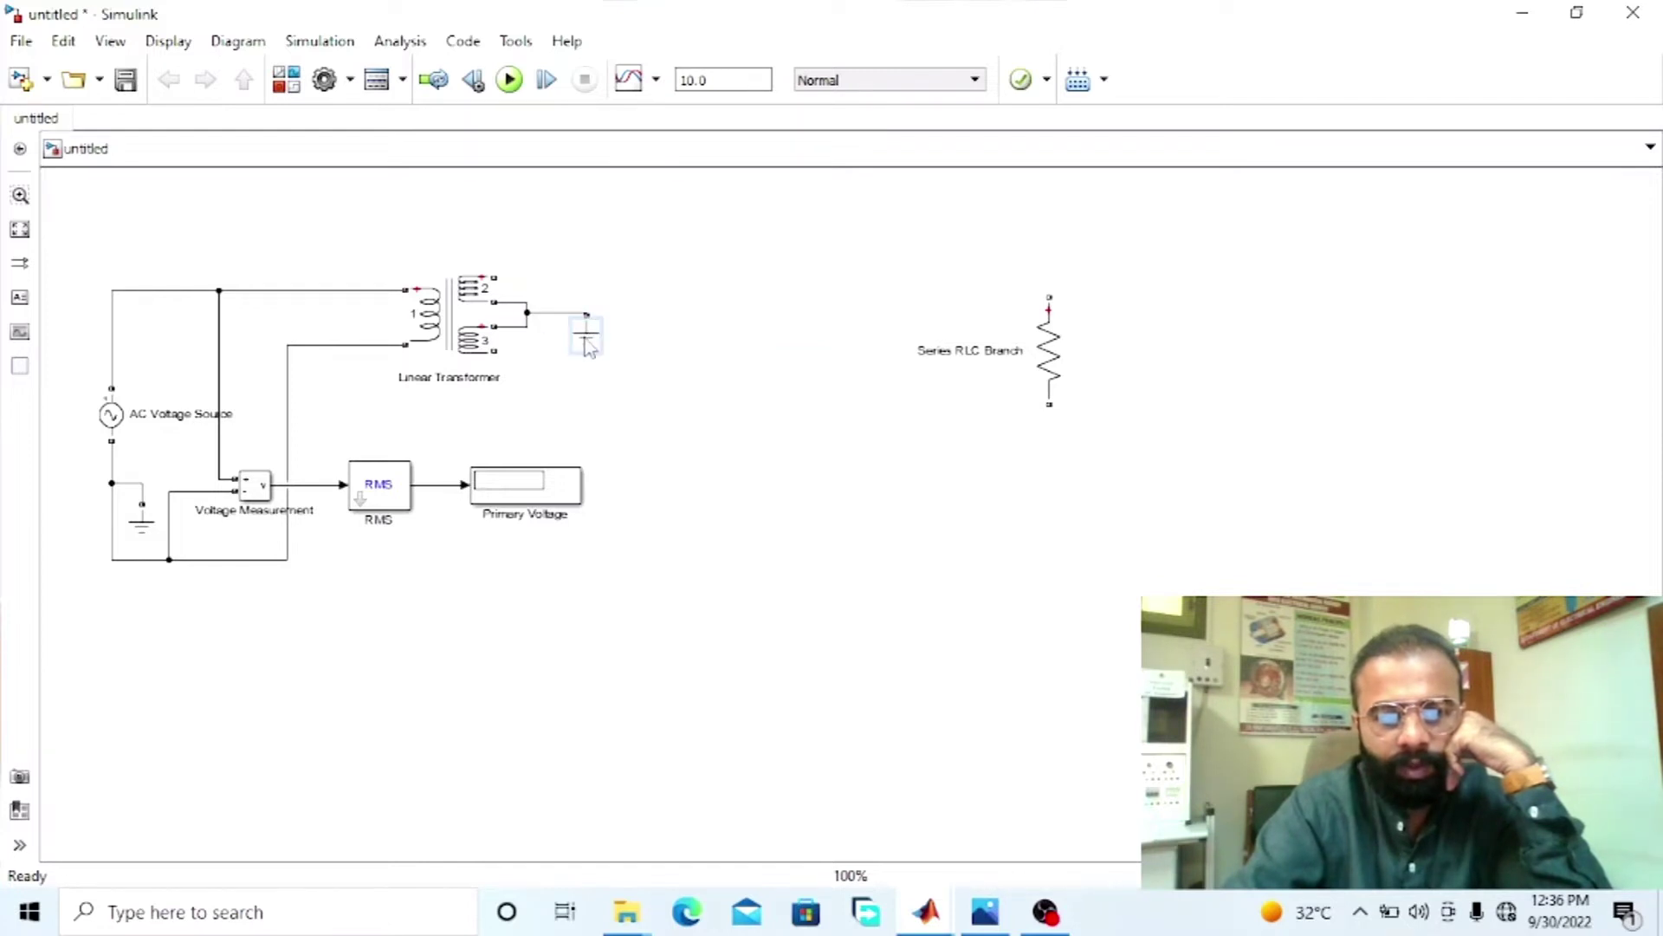
pyautogui.moveTo(589, 347); pyautogui.dragTo(589, 345)
# - Add a Diode from the powerlib Power Electronics library, placing it between the transformer and the Series RLC Branch
pyautogui.moveTo(923, 901)
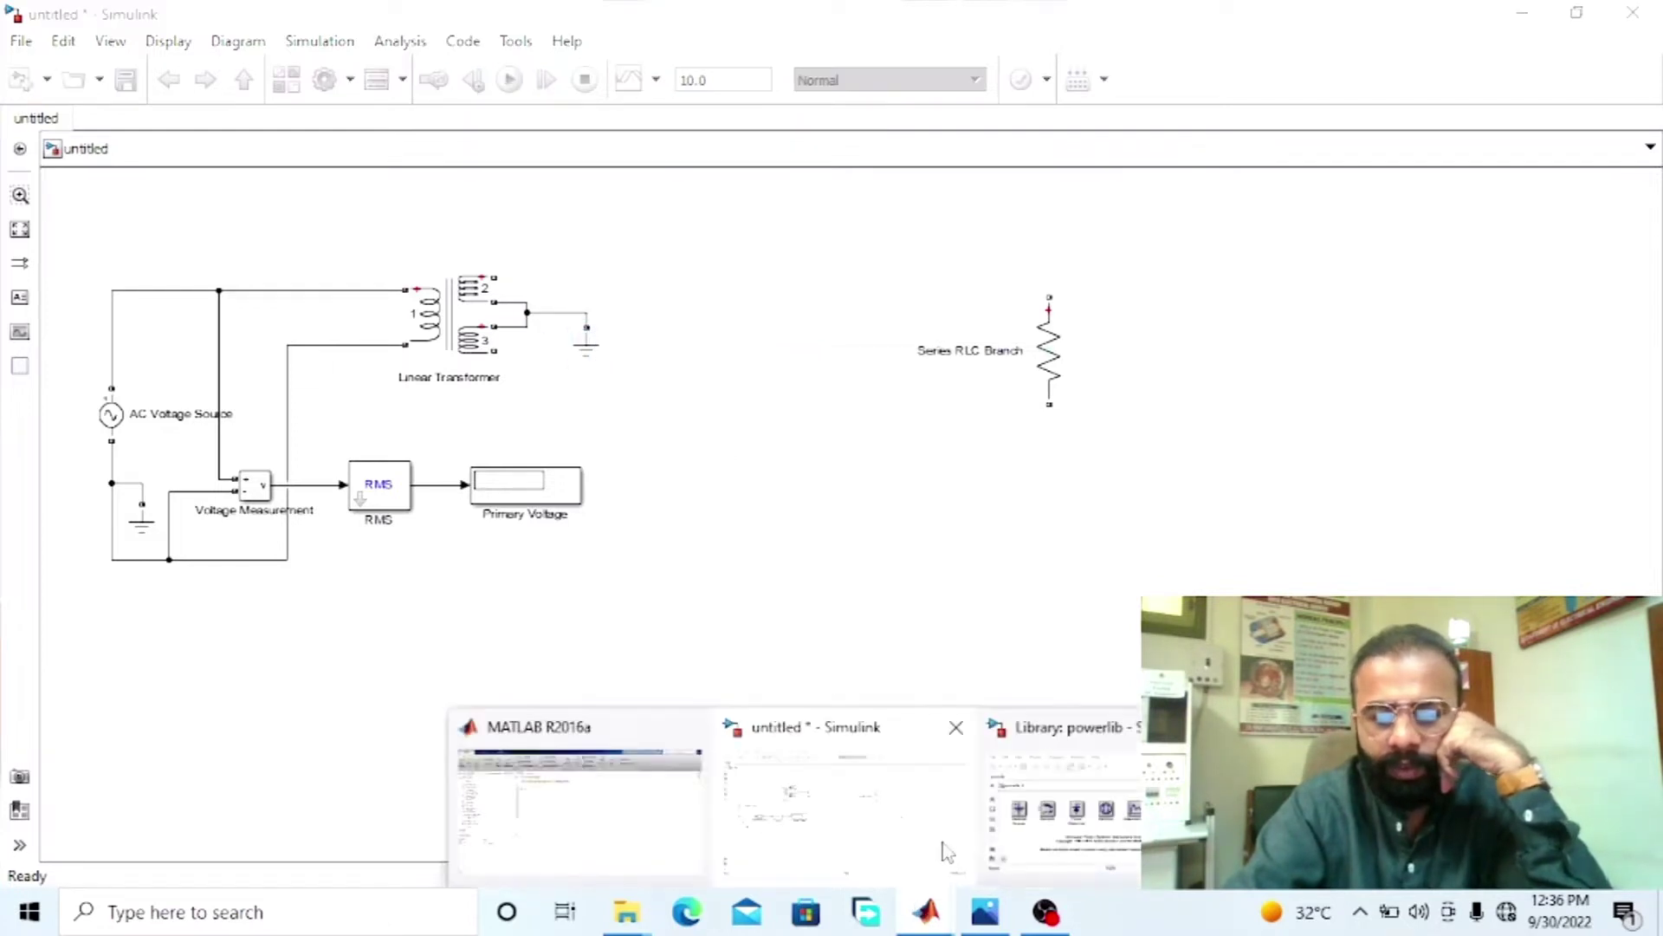
pyautogui.click(1098, 806)
pyautogui.doubleClick(375, 503)
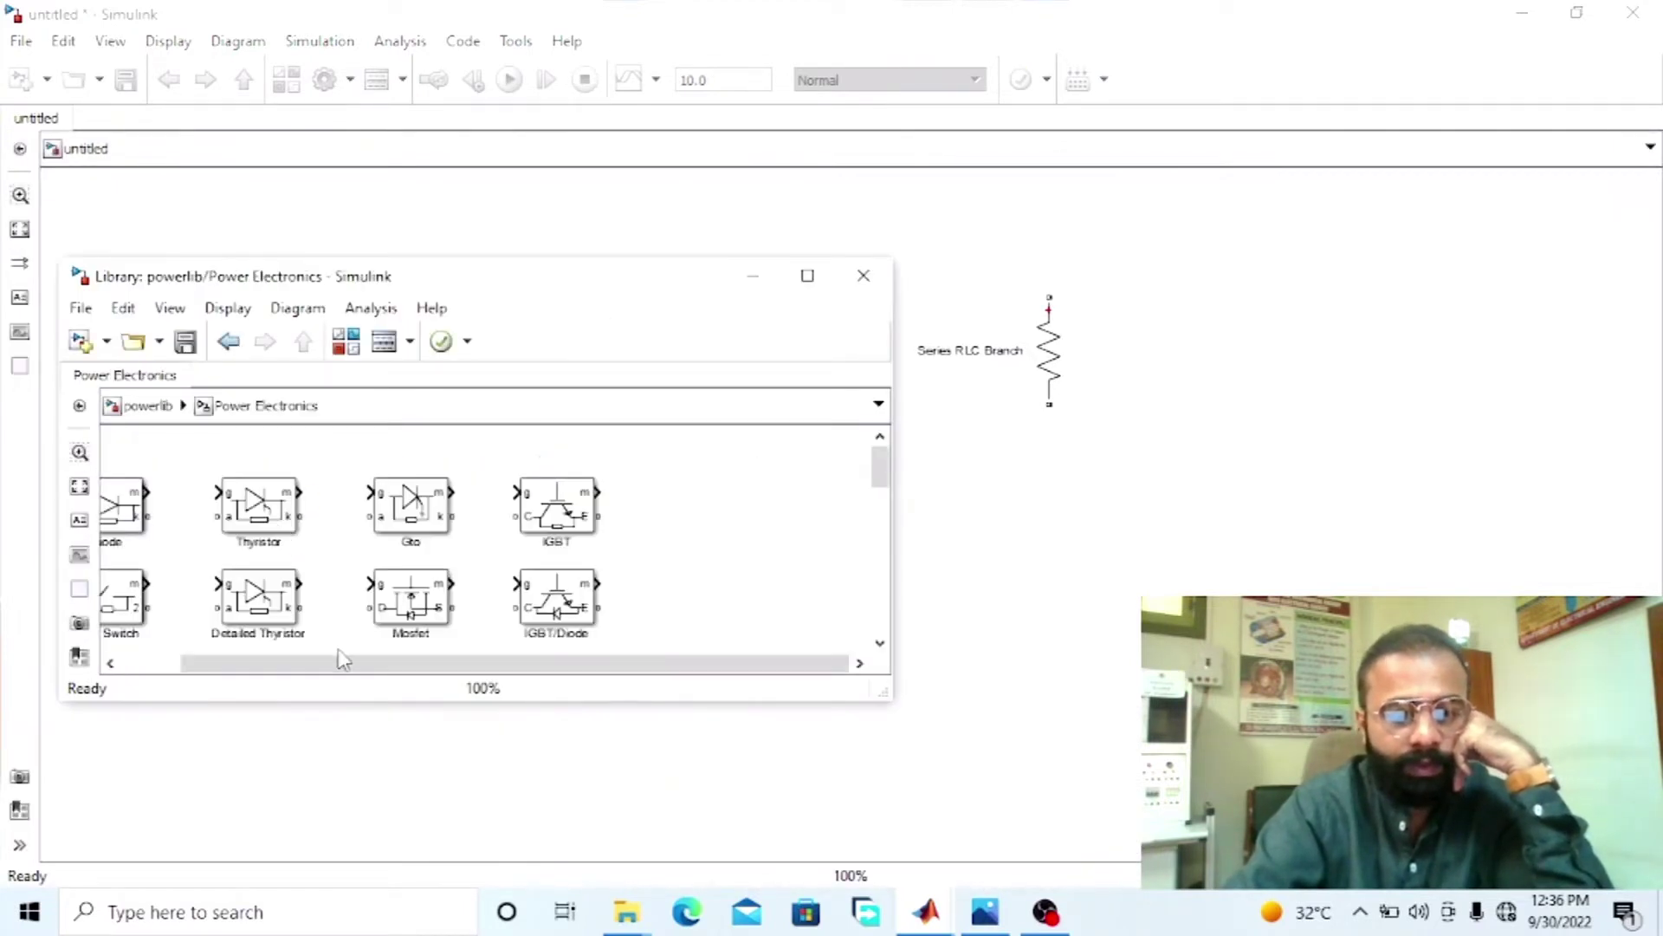
pyautogui.moveTo(342, 660); pyautogui.dragTo(193, 663)
pyautogui.moveTo(174, 507); pyautogui.dragTo(765, 286)
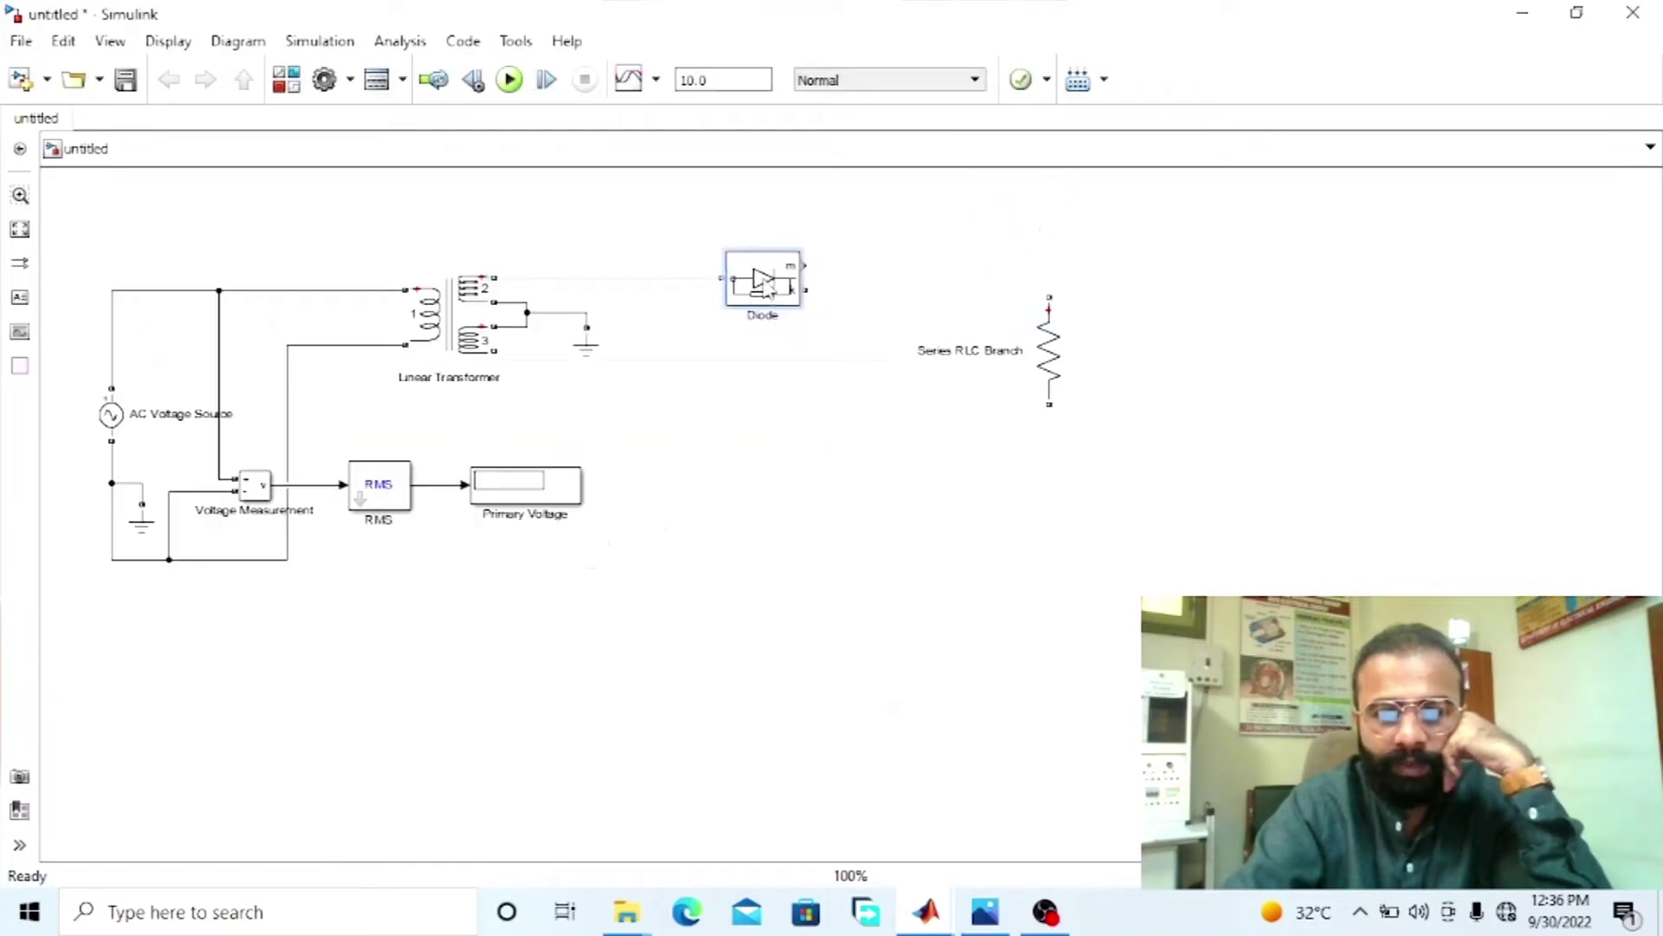
# - Turn off the Diode block's measurement port
pyautogui.doubleClick(767, 283)
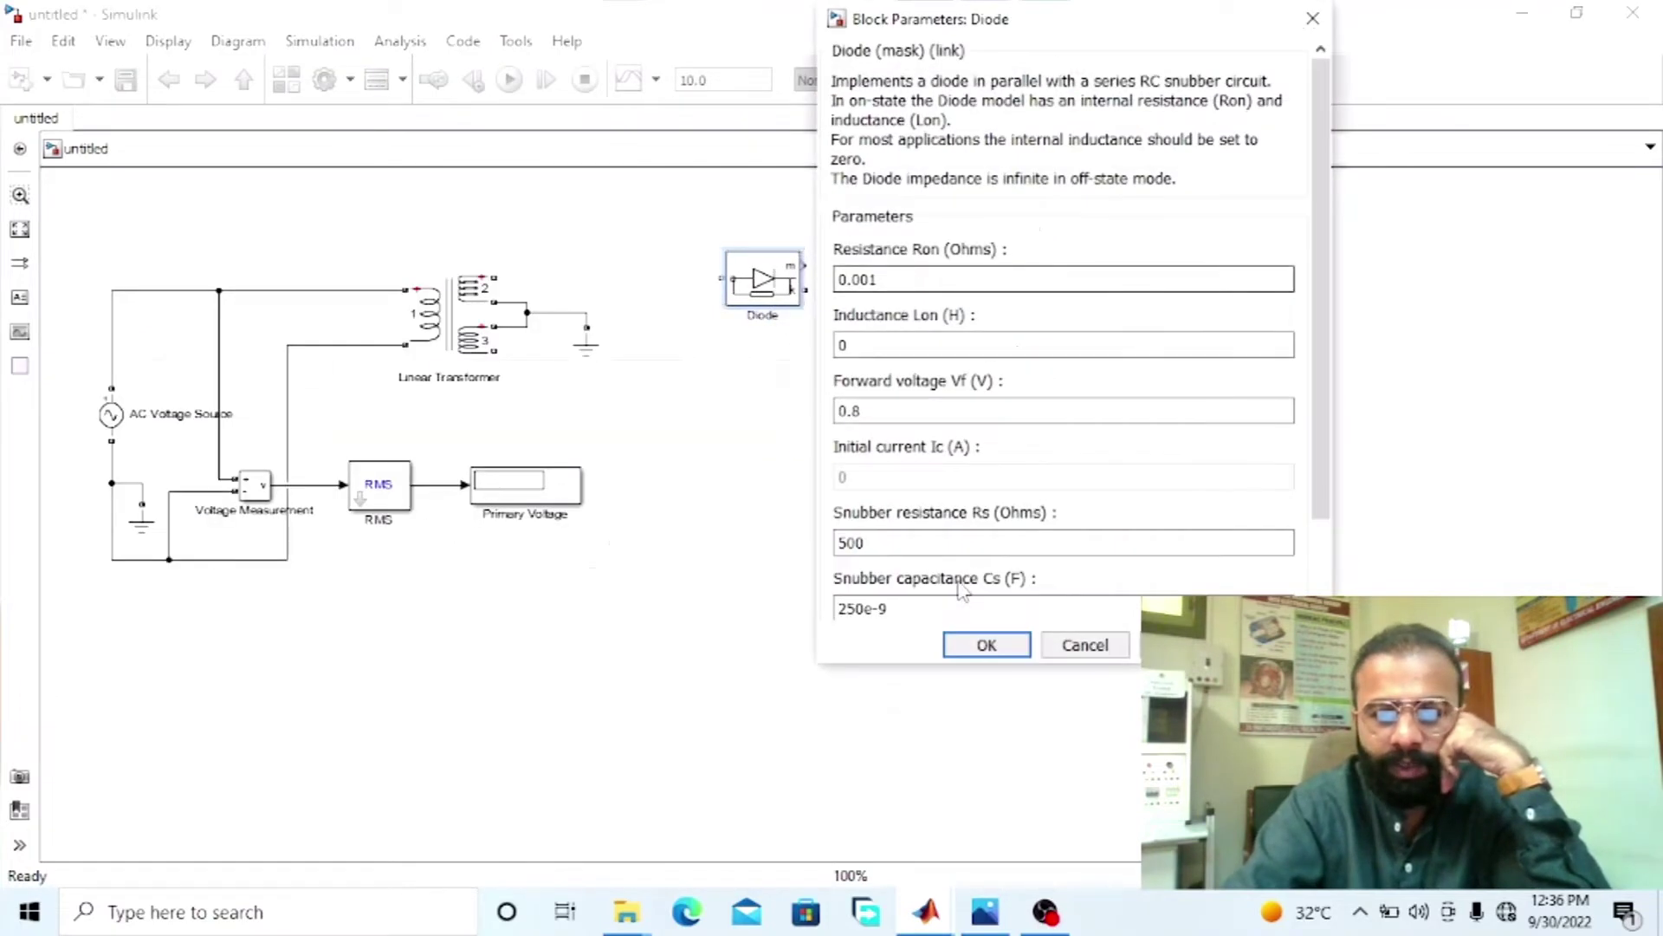
pyautogui.scroll(-3, 1262, 531)
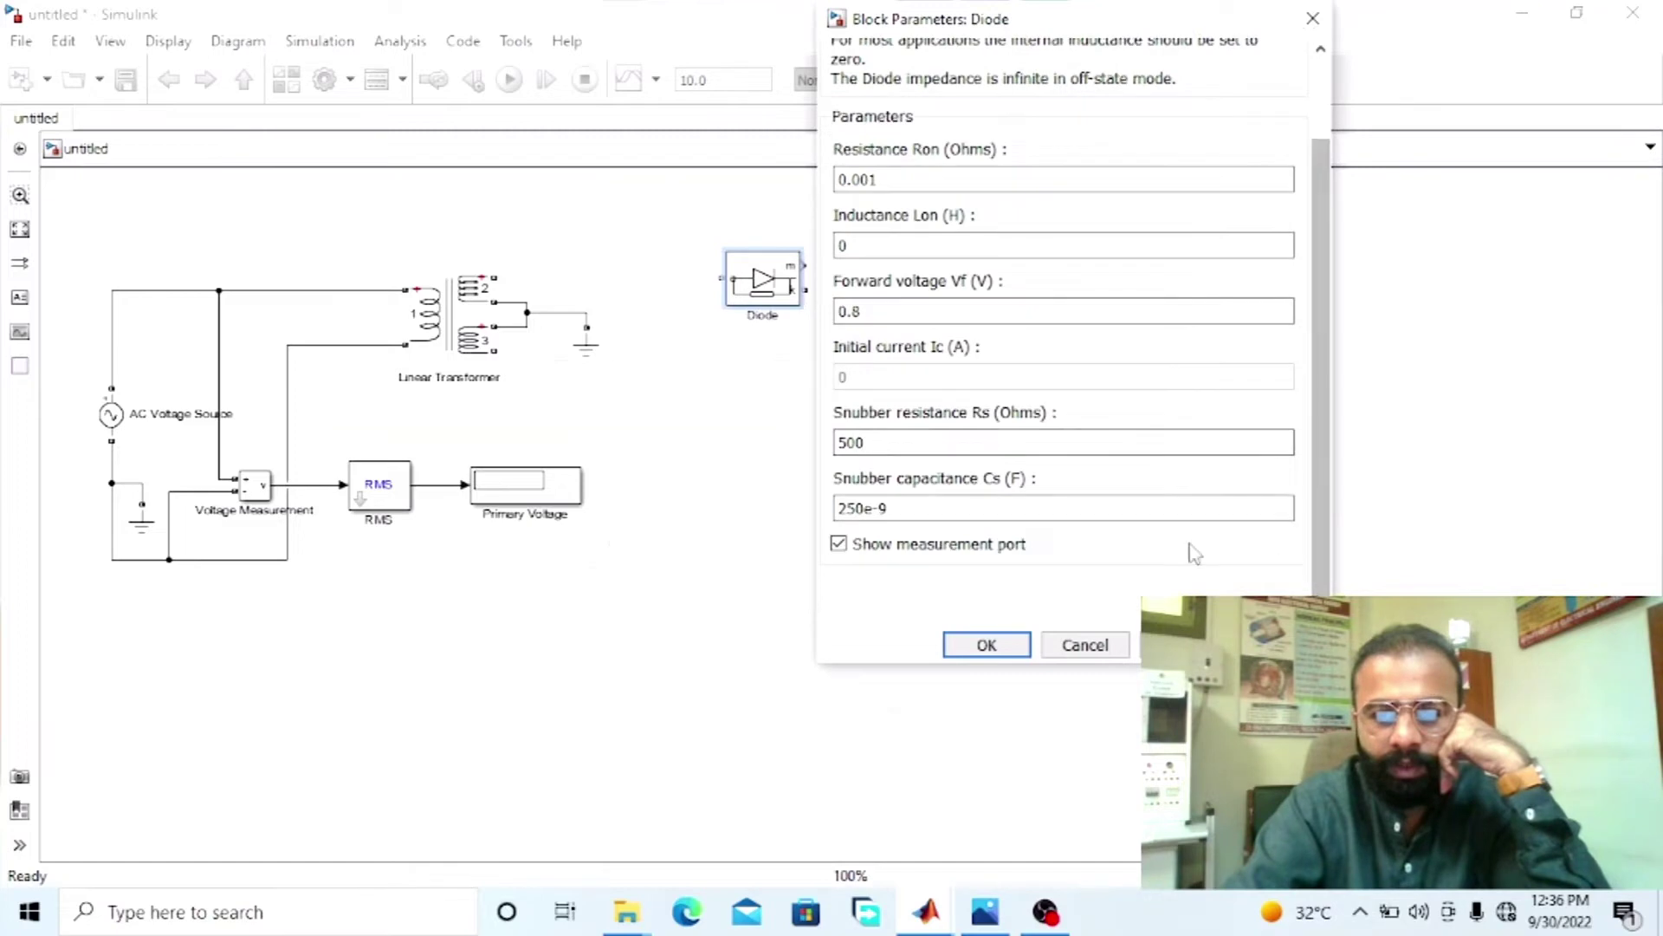
pyautogui.click(981, 641)
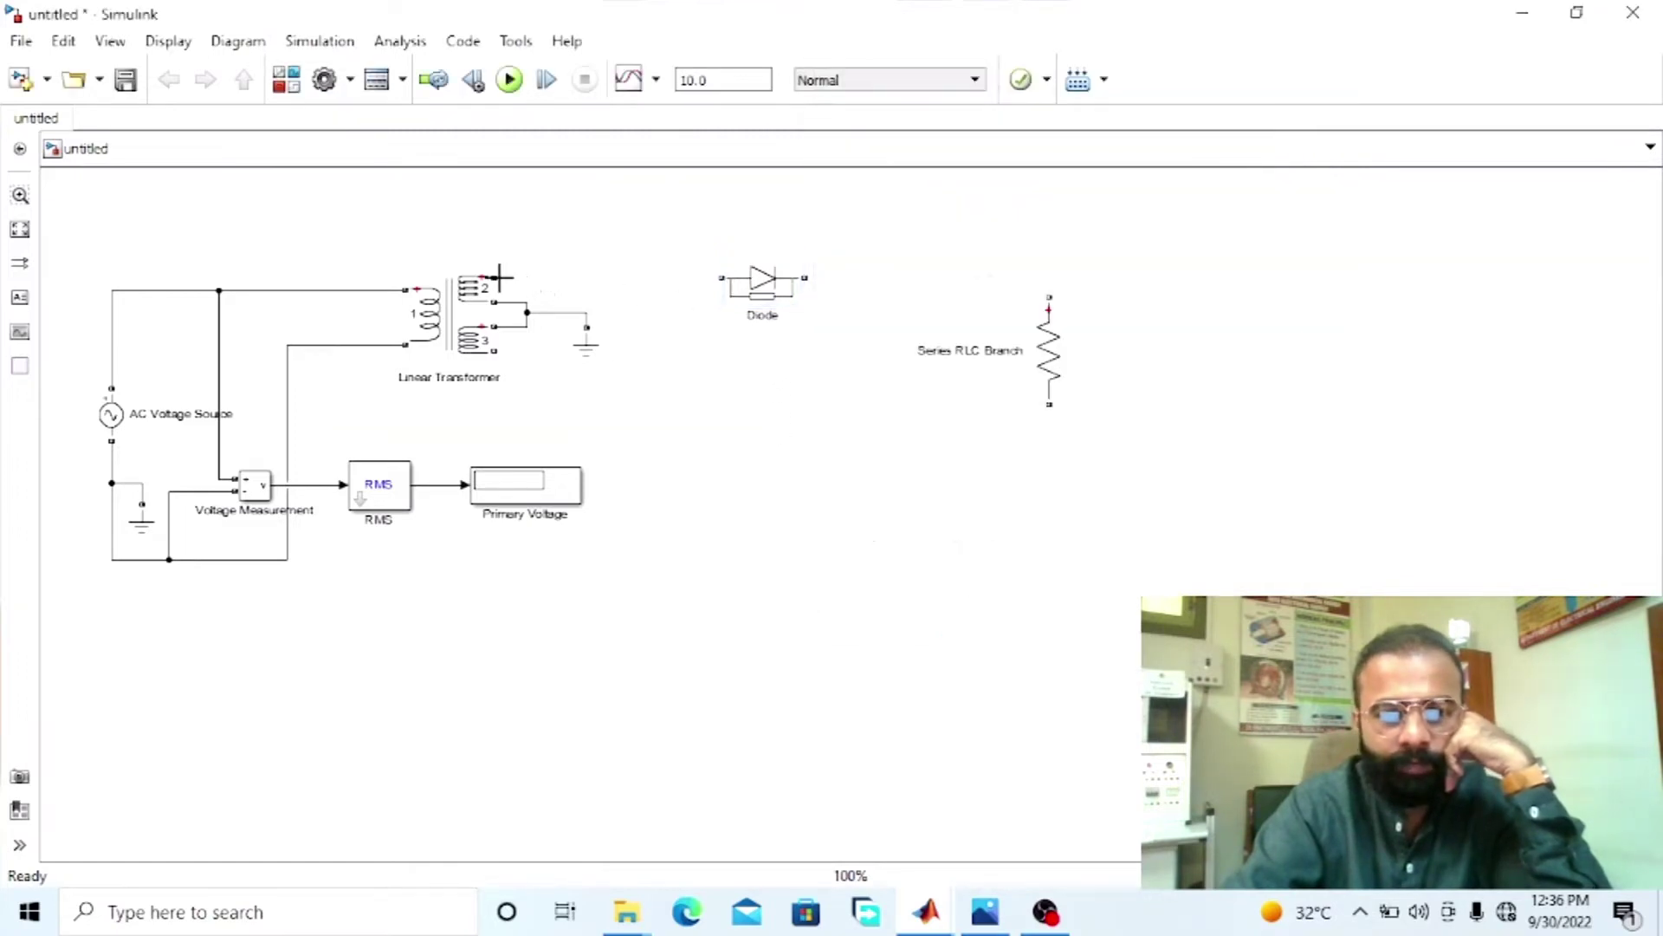
# - Wire winding 2's upper terminal to the Diode anode and the Diode cathode to the top of the repositioned Series RLC Branch
pyautogui.moveTo(499, 278); pyautogui.dragTo(803, 299)
pyautogui.moveTo(1067, 362); pyautogui.dragTo(938, 417)
pyautogui.moveTo(835, 277); pyautogui.dragTo(921, 351)
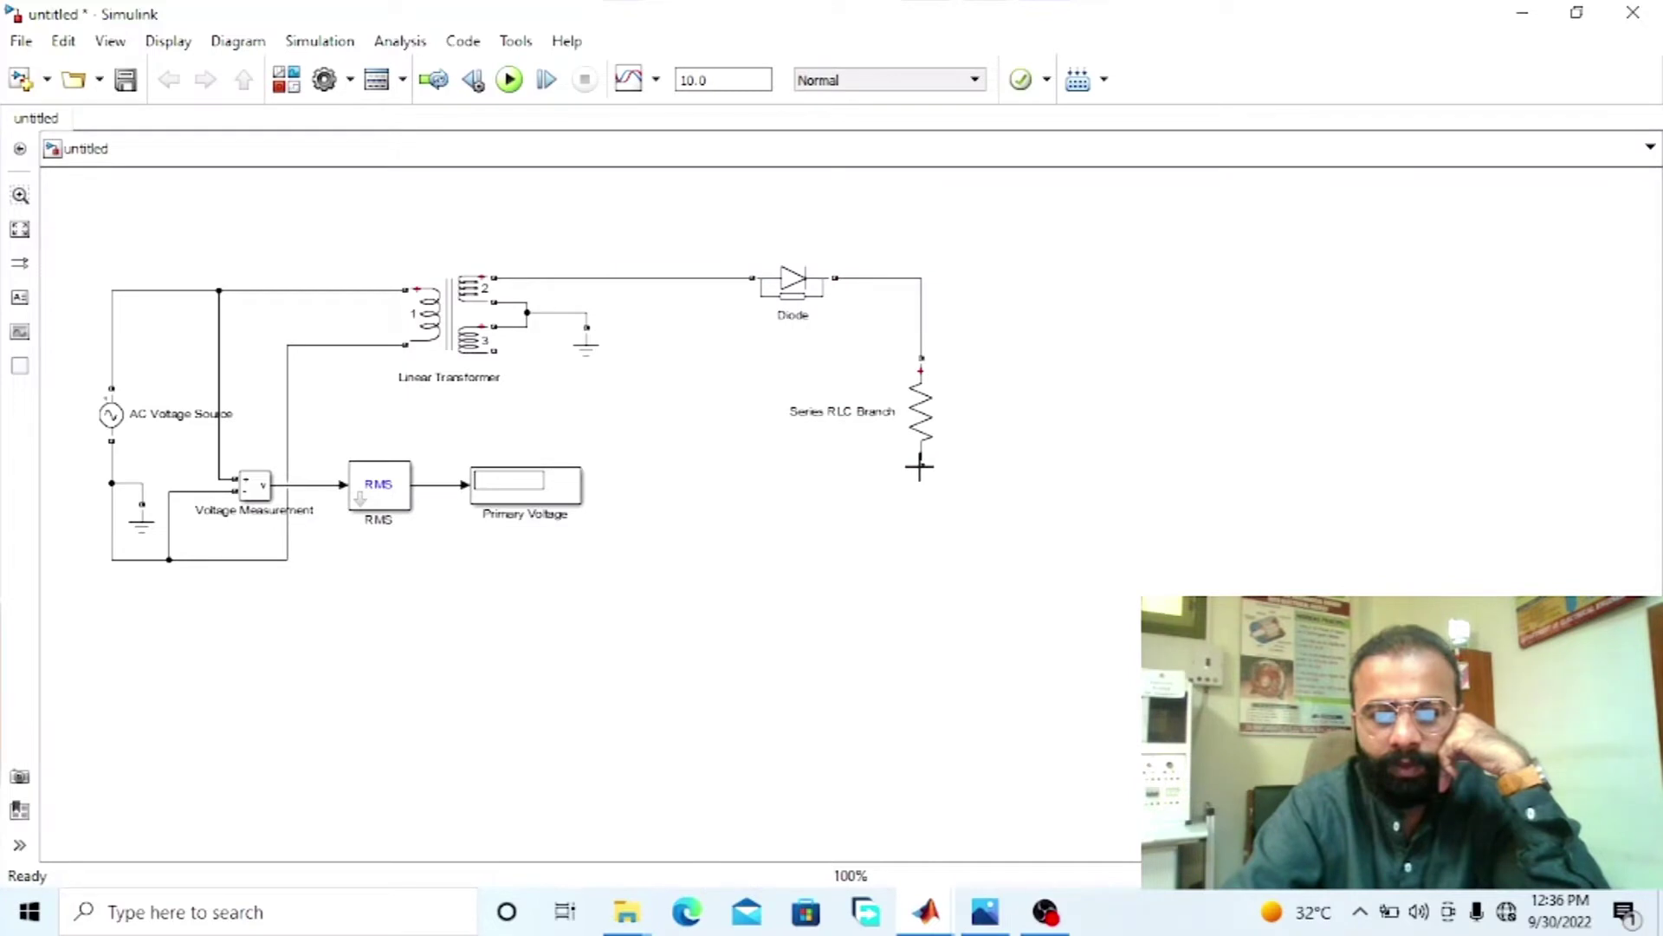
# - Place a copy of the Ground block beneath the Series RLC Branch and connect it to the branch's lower terminal
pyautogui.click(153, 536)
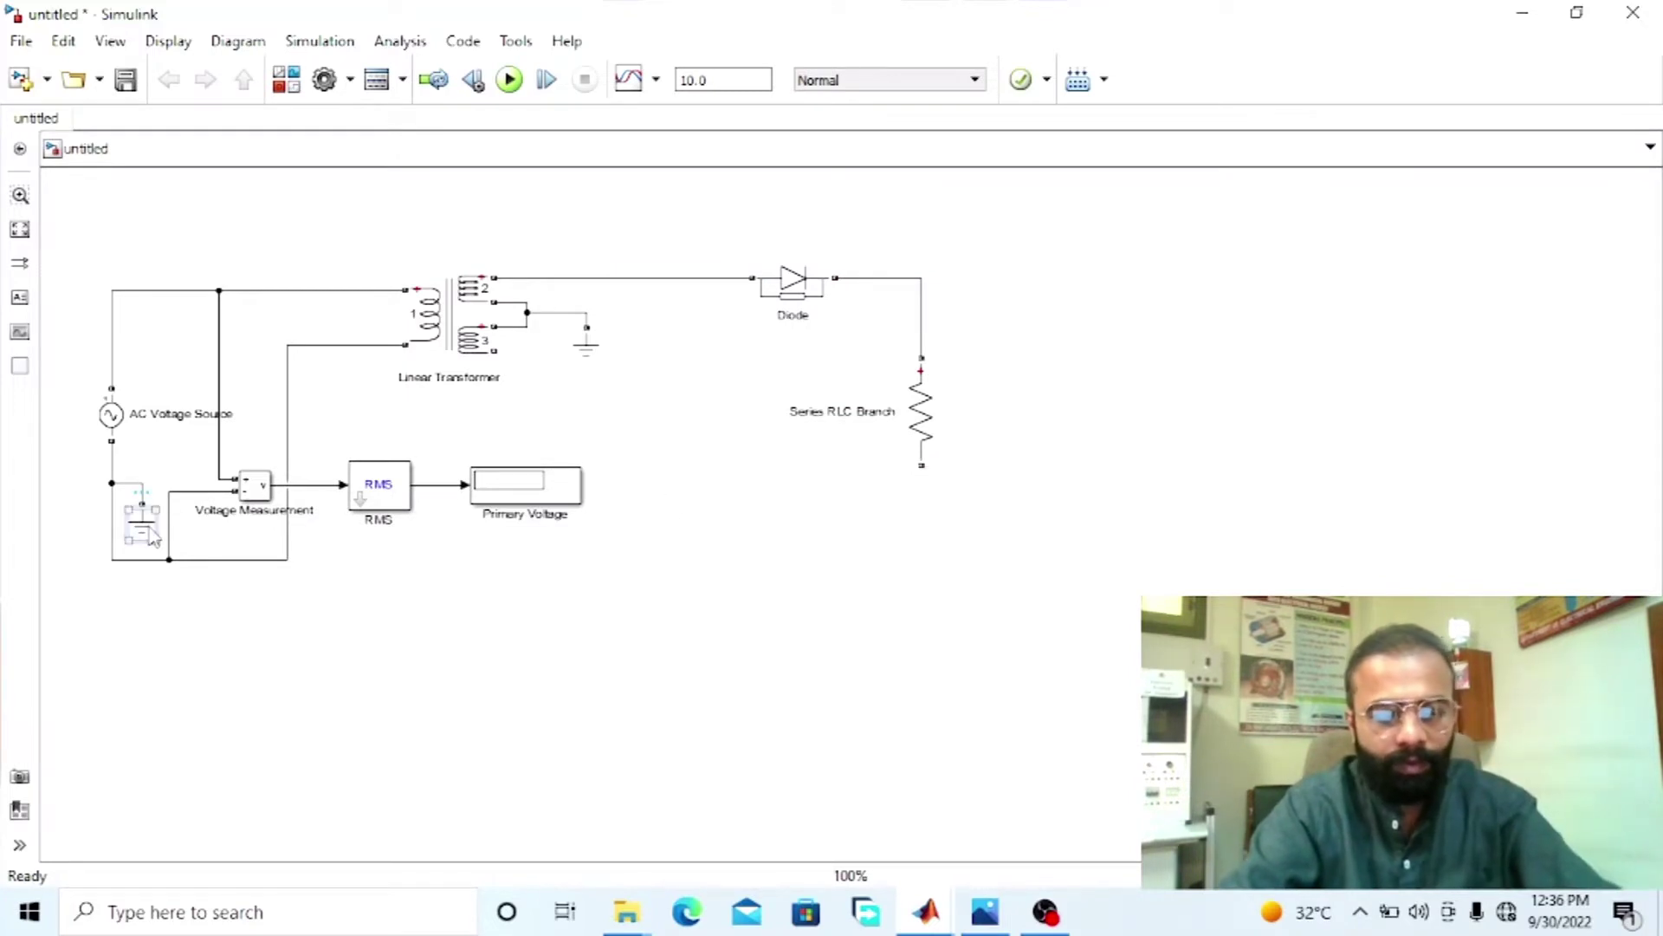
pyautogui.moveTo(153, 536); pyautogui.dragTo(926, 561)
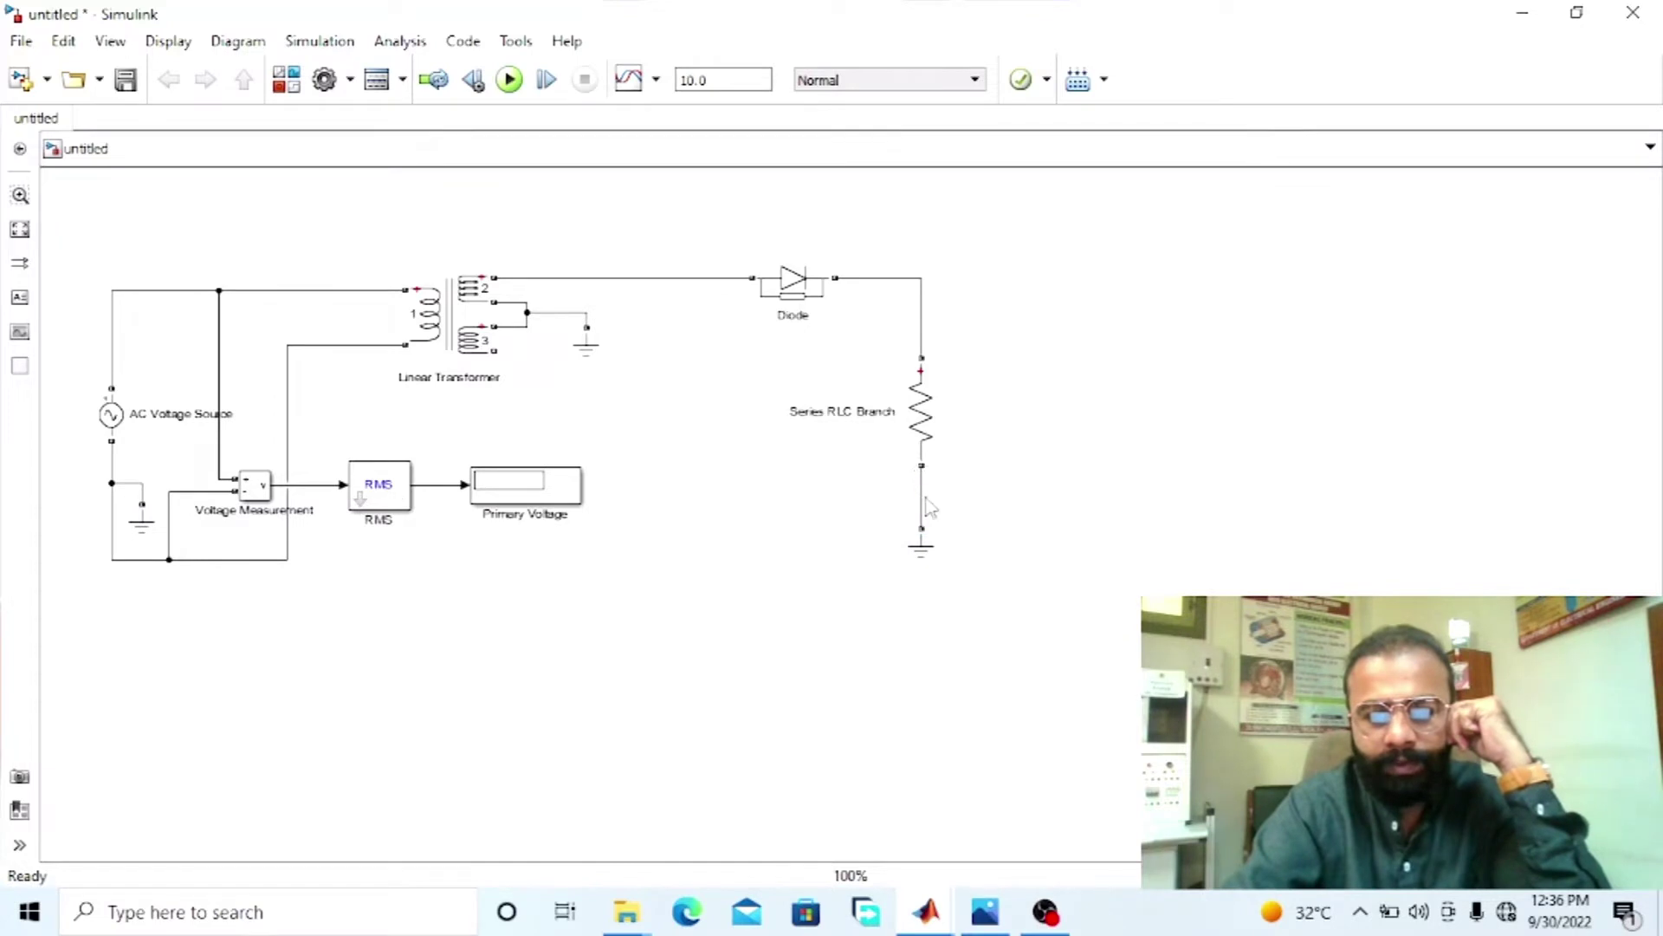
pyautogui.moveTo(918, 556); pyautogui.dragTo(918, 568)
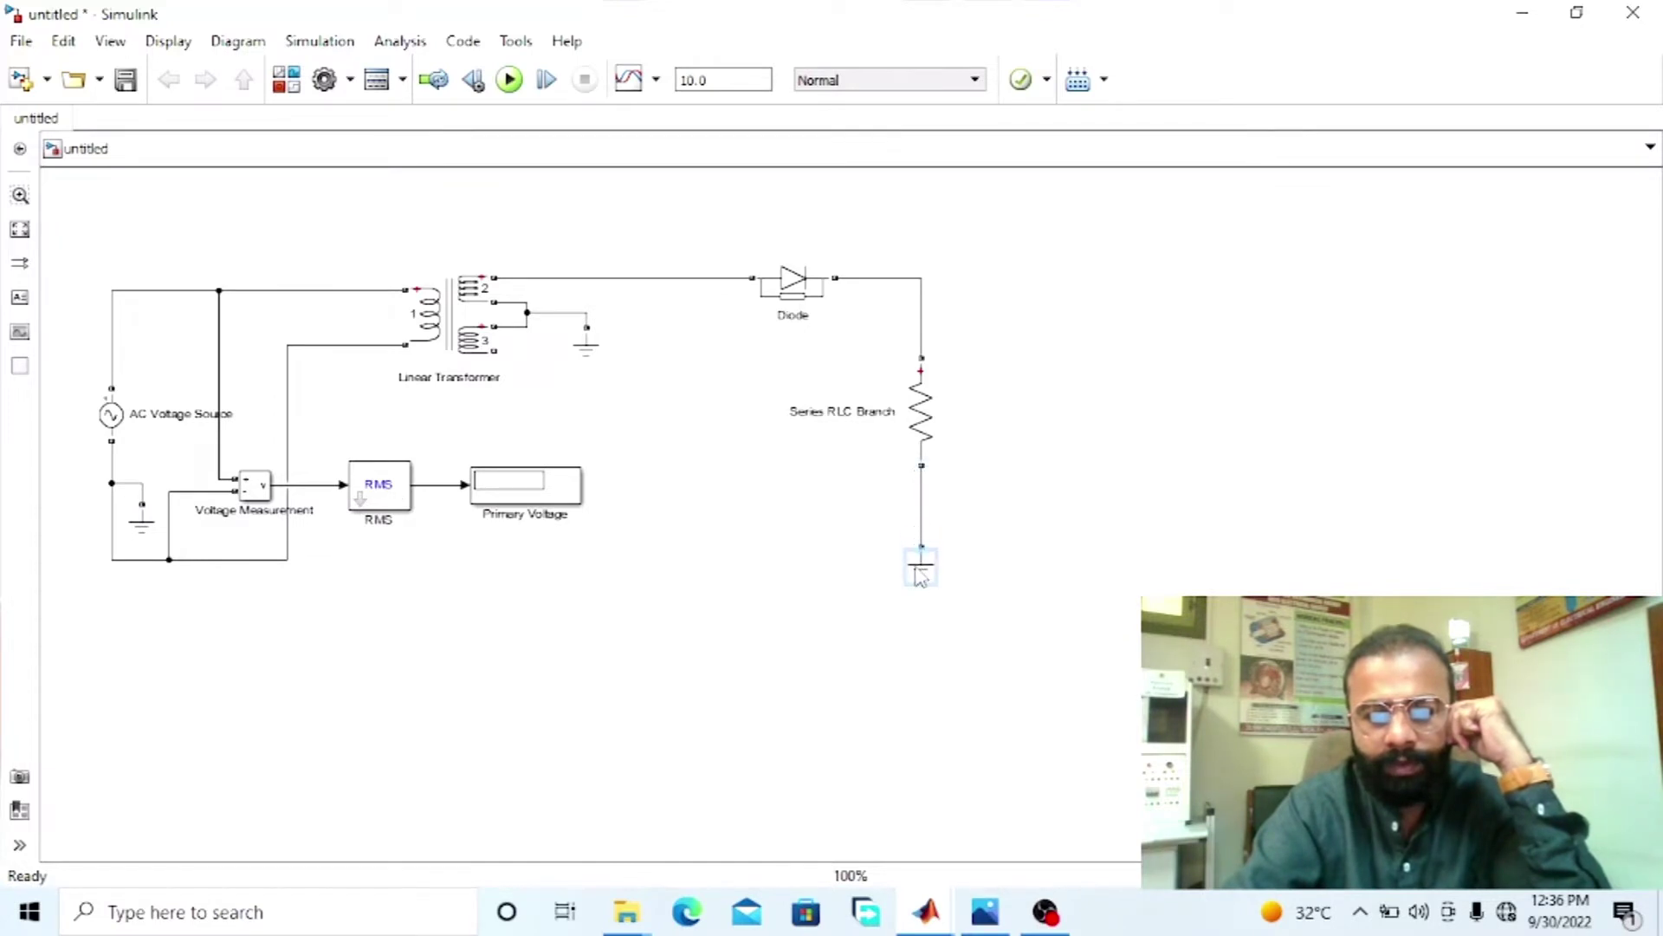
pyautogui.click(956, 505)
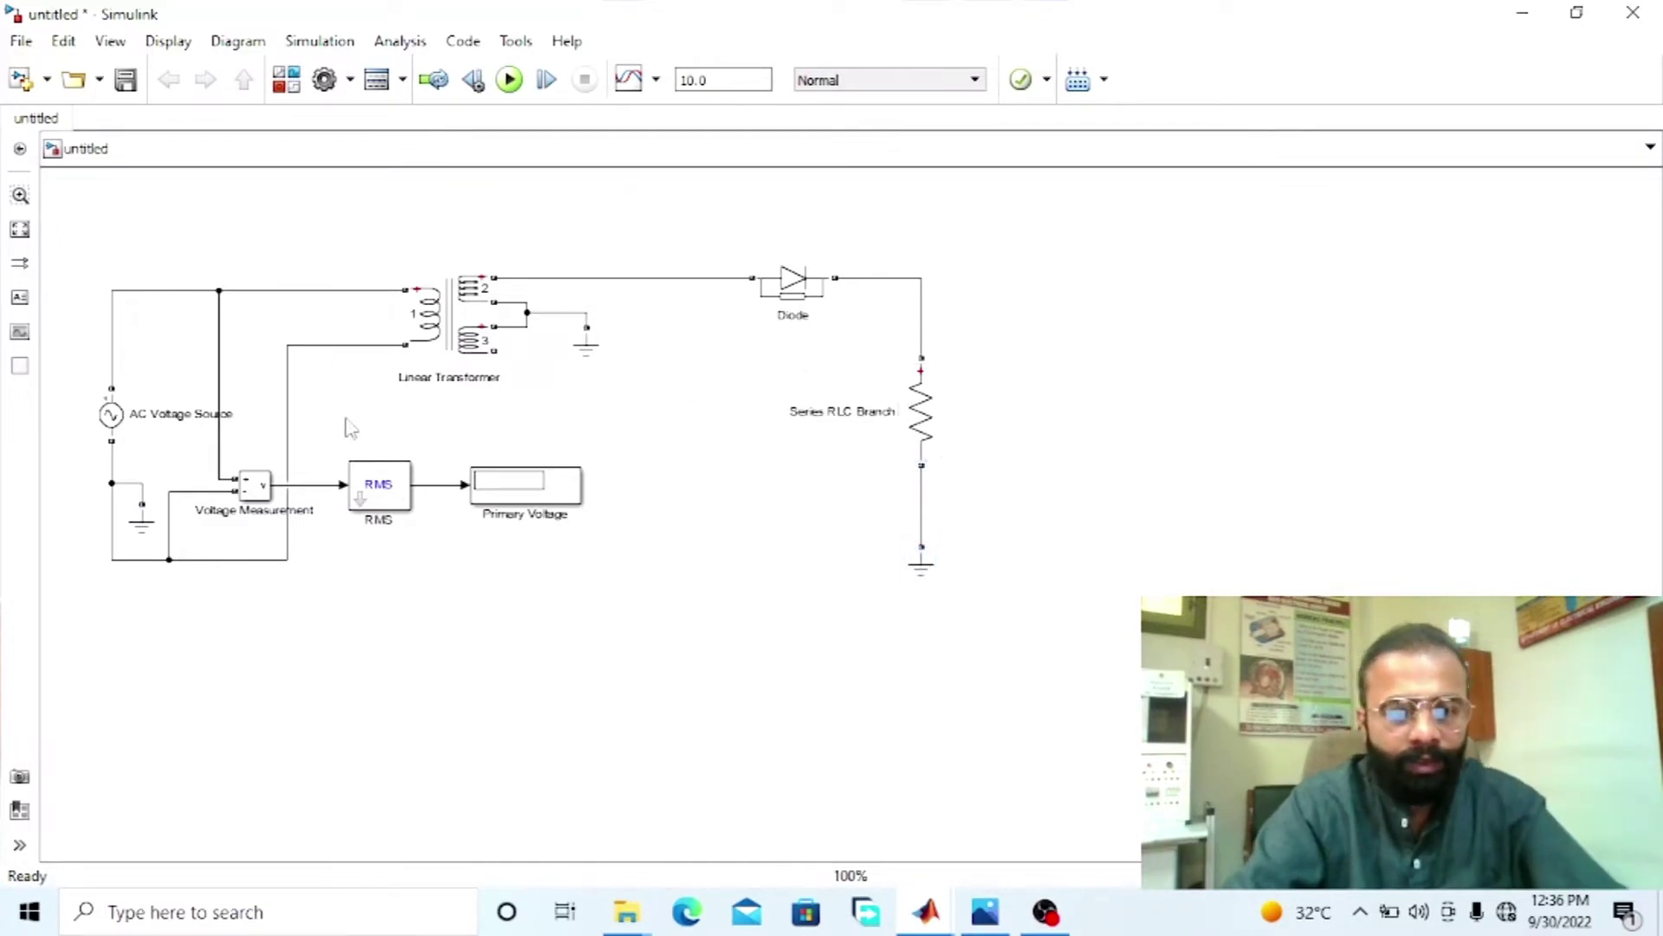
# - Place a copy of the Voltage Measurement block beside the Series RLC Branch and wire its inputs across the branch
pyautogui.moveTo(219, 407); pyautogui.dragTo(175, 407)
pyautogui.click(259, 485)
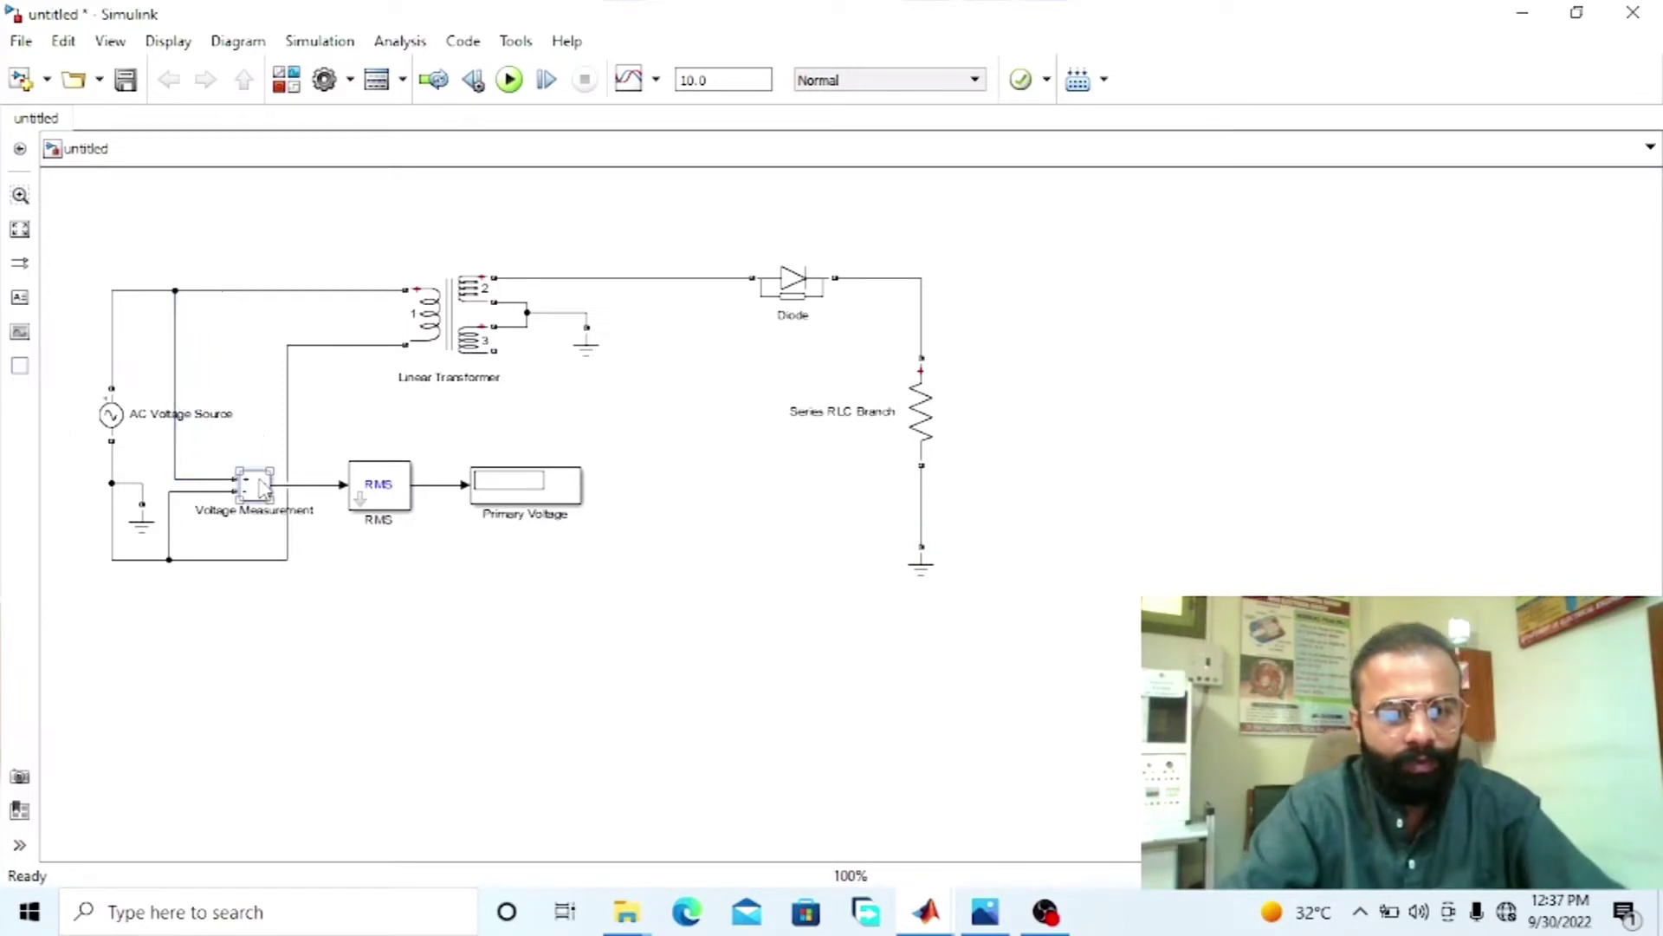
pyautogui.moveTo(258, 486); pyautogui.dragTo(1018, 319)
pyautogui.click(1129, 497)
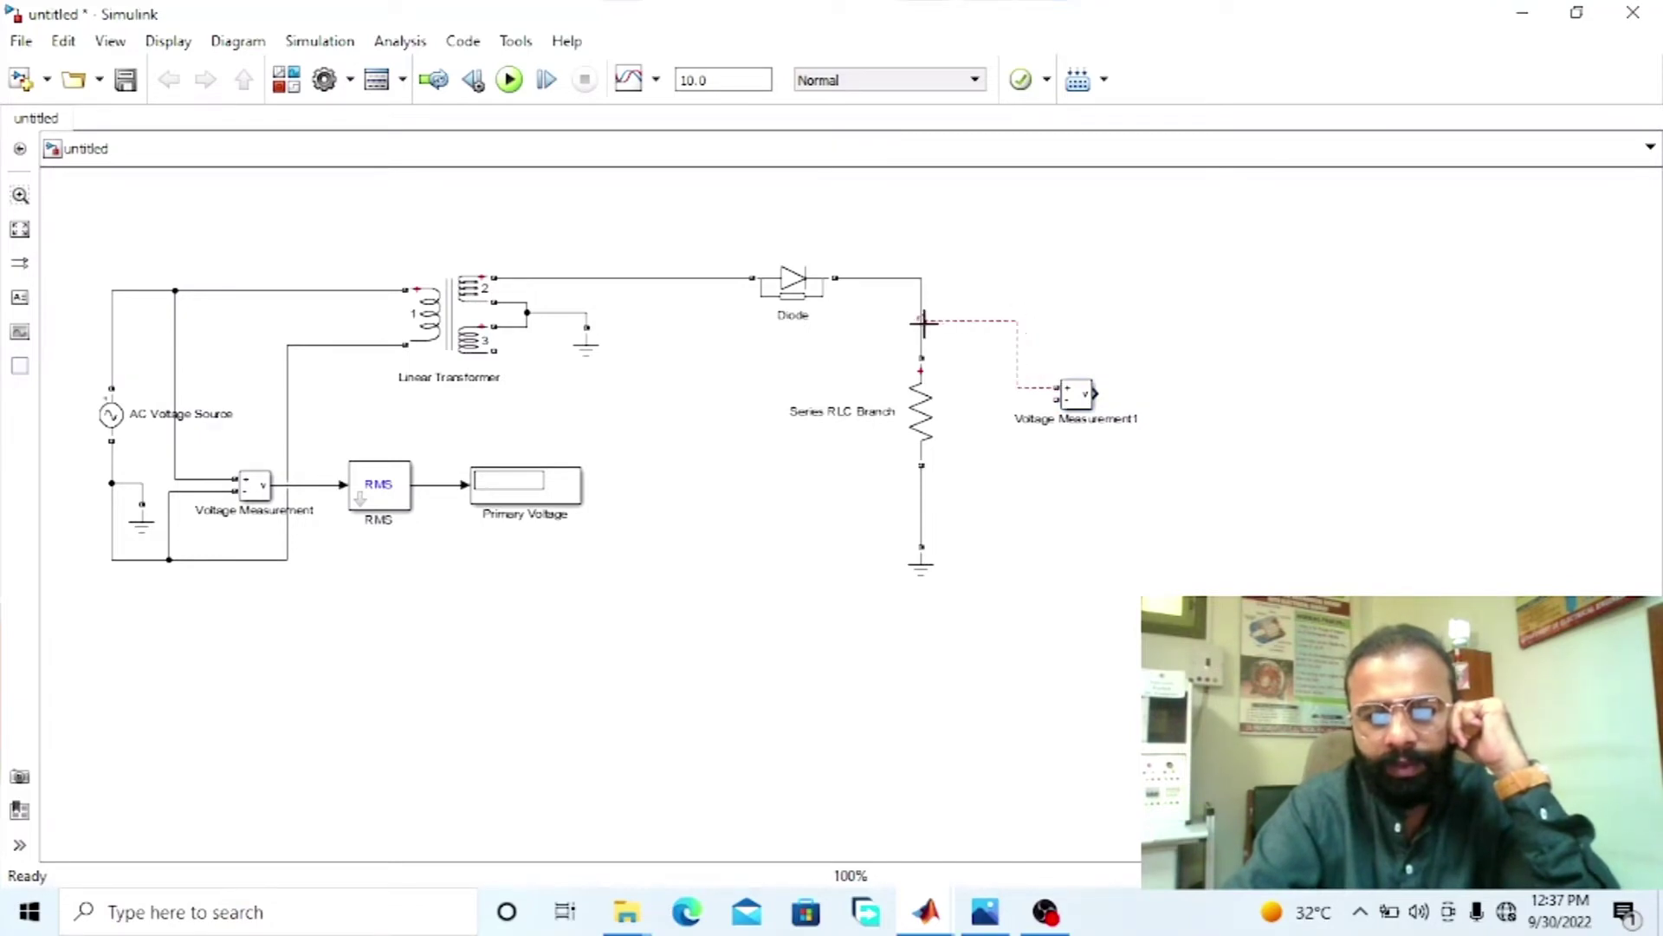
pyautogui.moveTo(1050, 401); pyautogui.dragTo(923, 517)
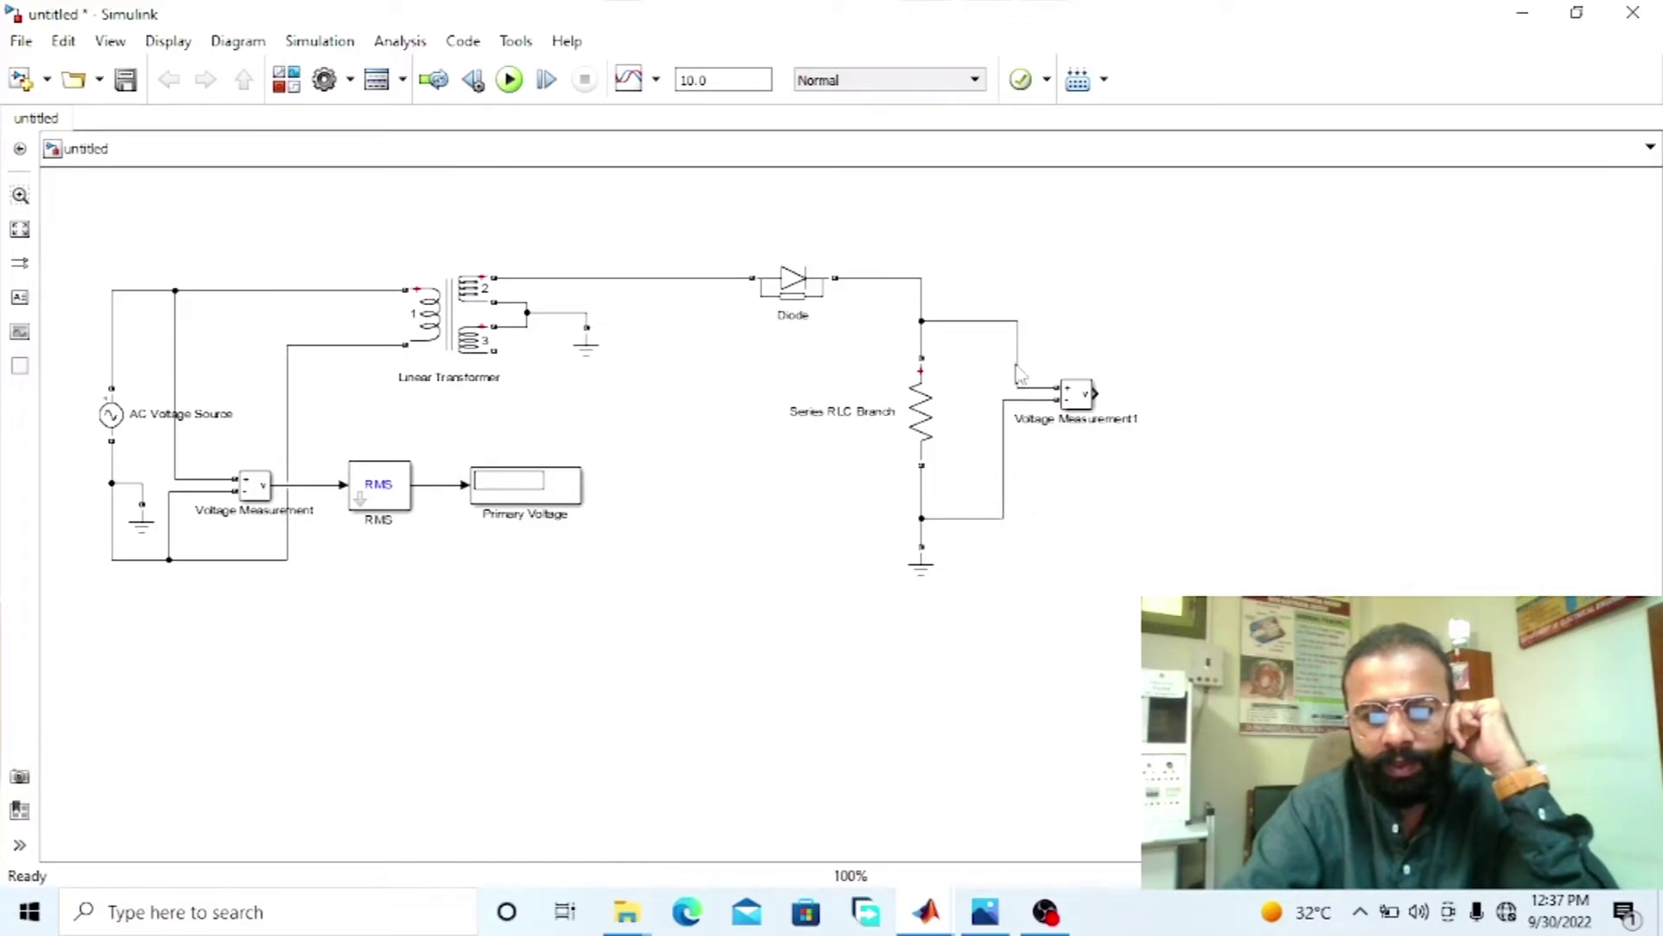
# - Tidy the routing of the two wires between the Series RLC Branch and its voltage measurement block
pyautogui.moveTo(1020, 373); pyautogui.dragTo(1000, 374)
pyautogui.moveTo(1003, 445); pyautogui.dragTo(989, 447)
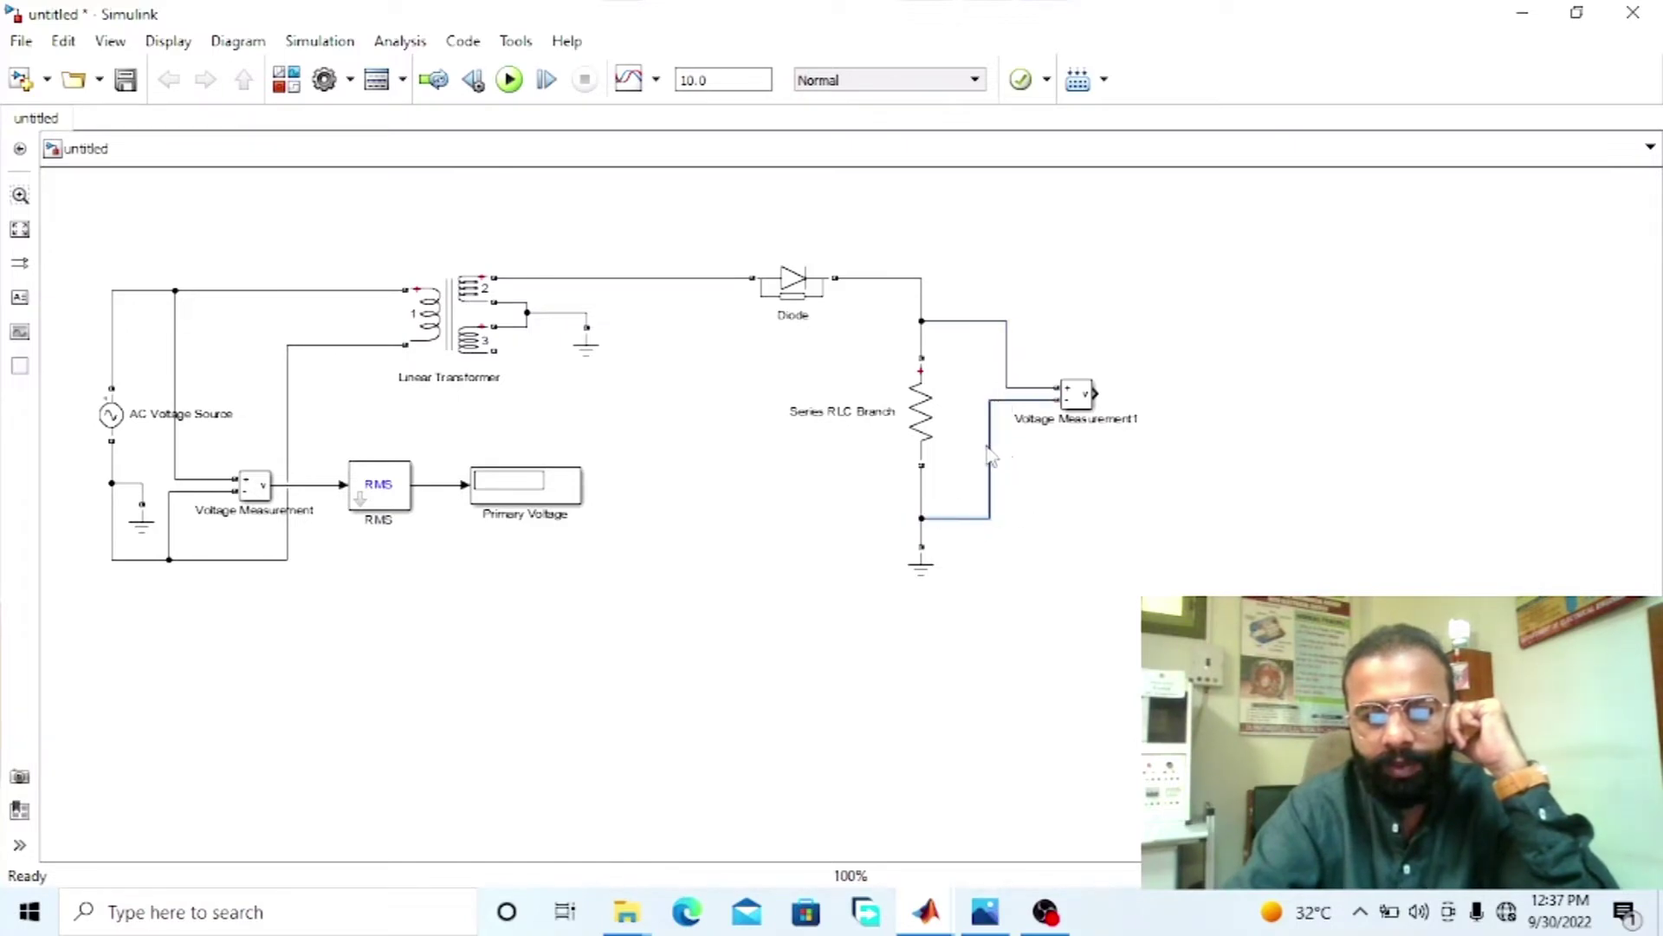
pyautogui.moveTo(1010, 381); pyautogui.dragTo(989, 384)
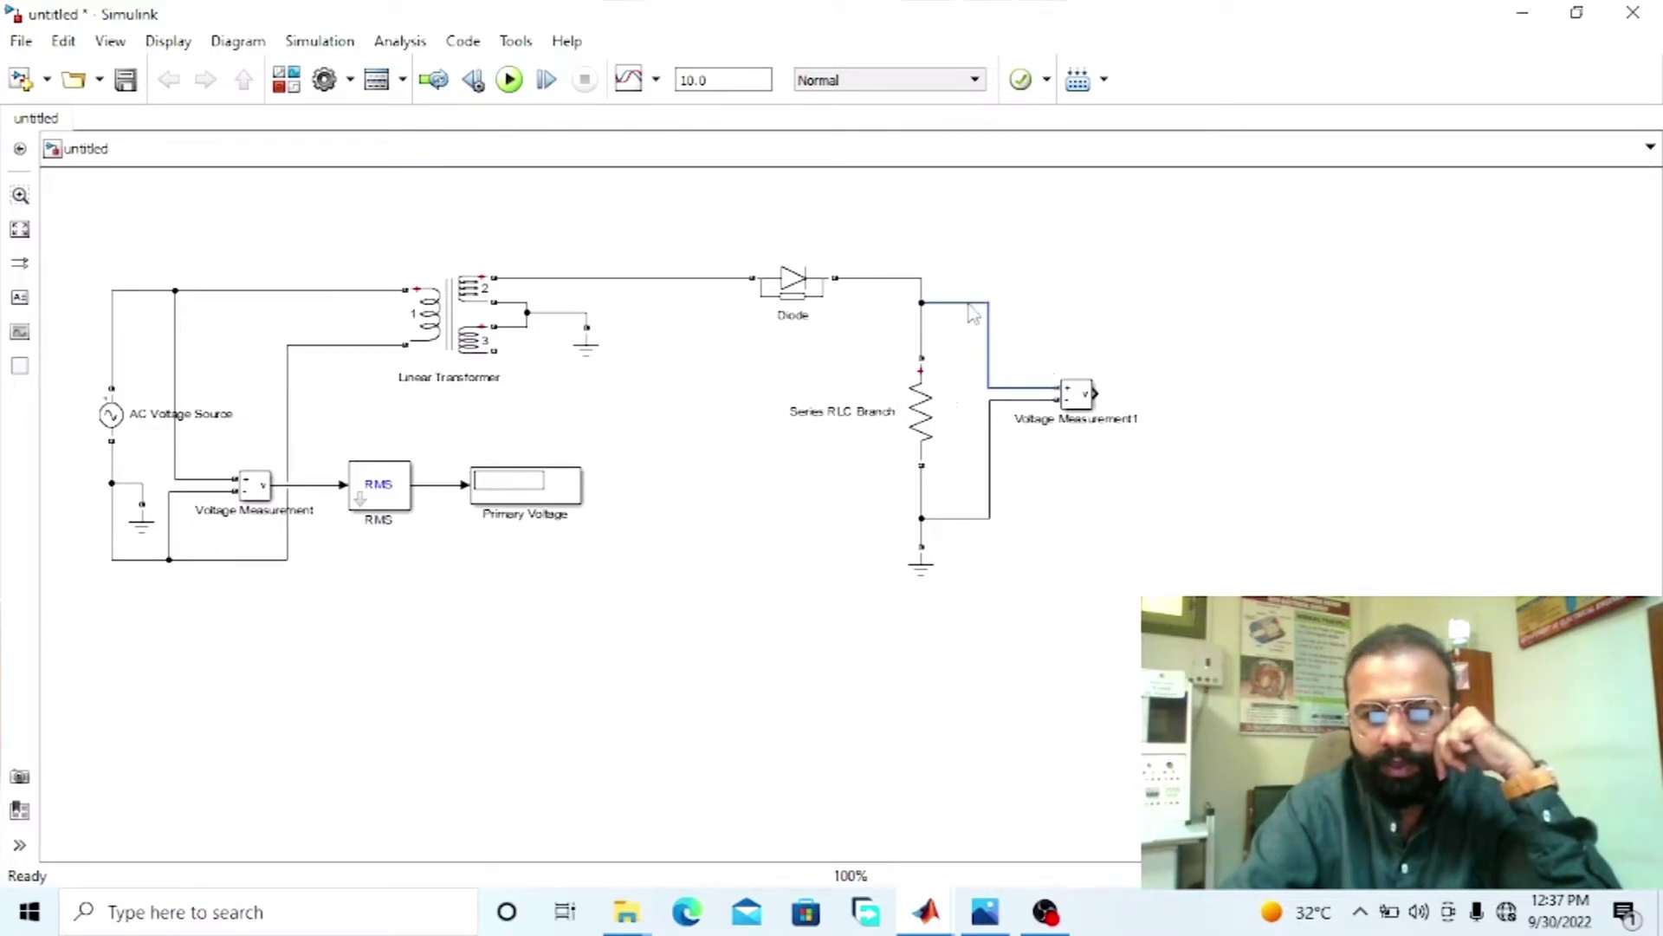
# - Add a Scope from the Simulink Sinks library beyond the load's voltage measurement, with two input ports and a taller block size
pyautogui.hotkey('ctrl', 'shift', 'l')
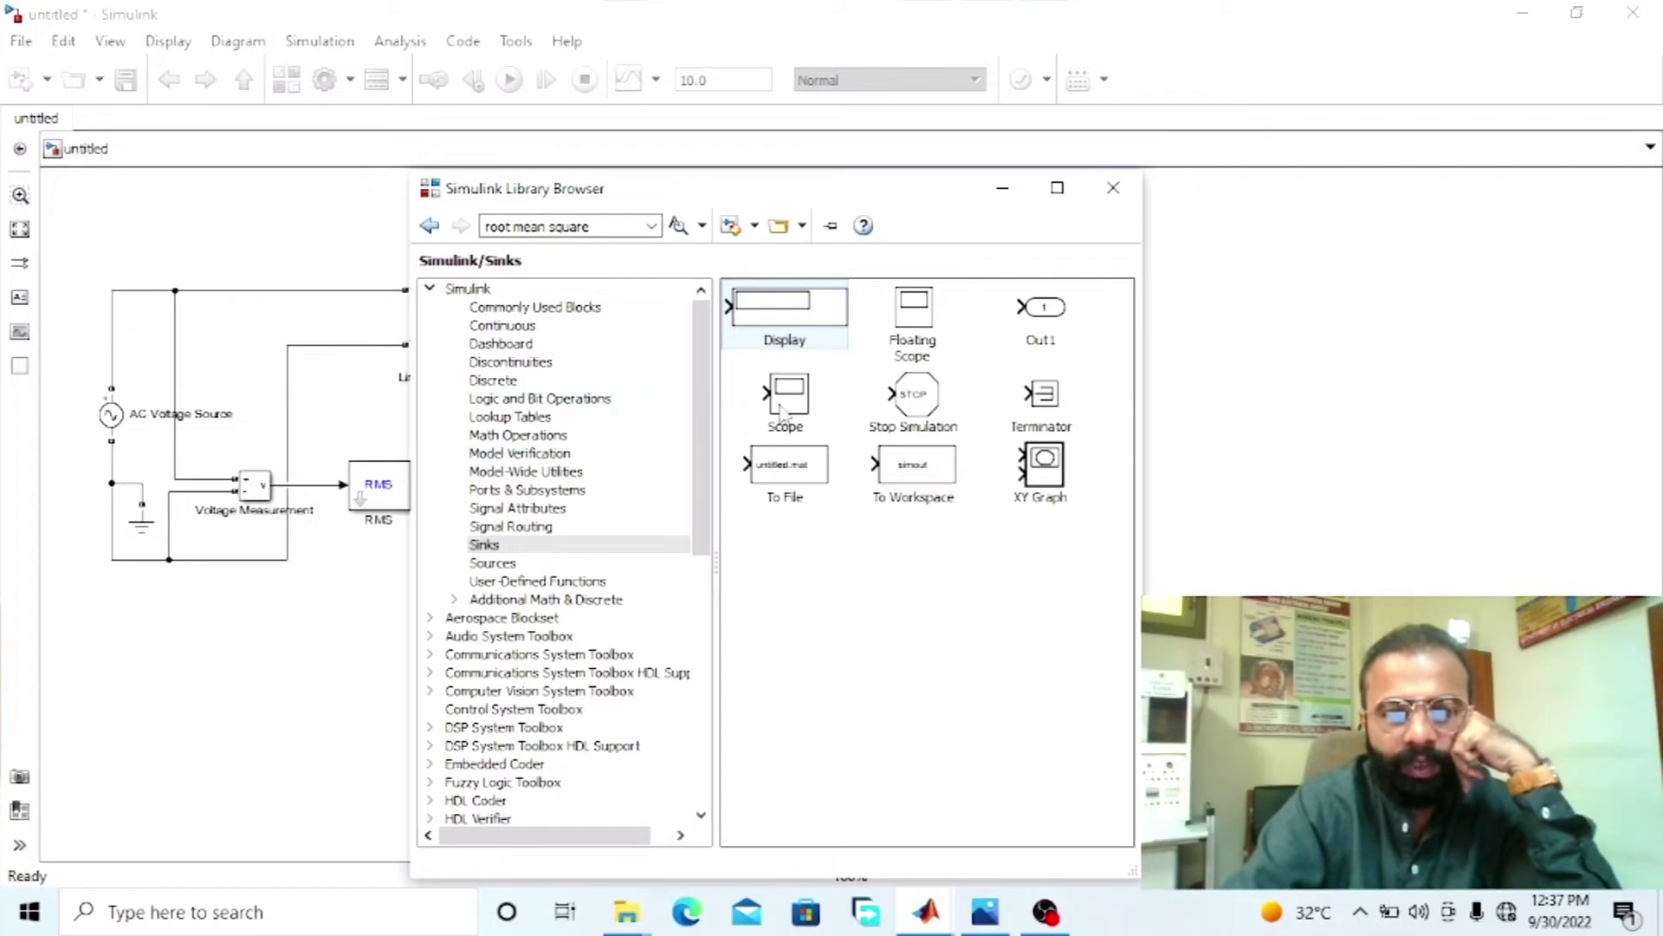
pyautogui.moveTo(784, 411); pyautogui.dragTo(1336, 369)
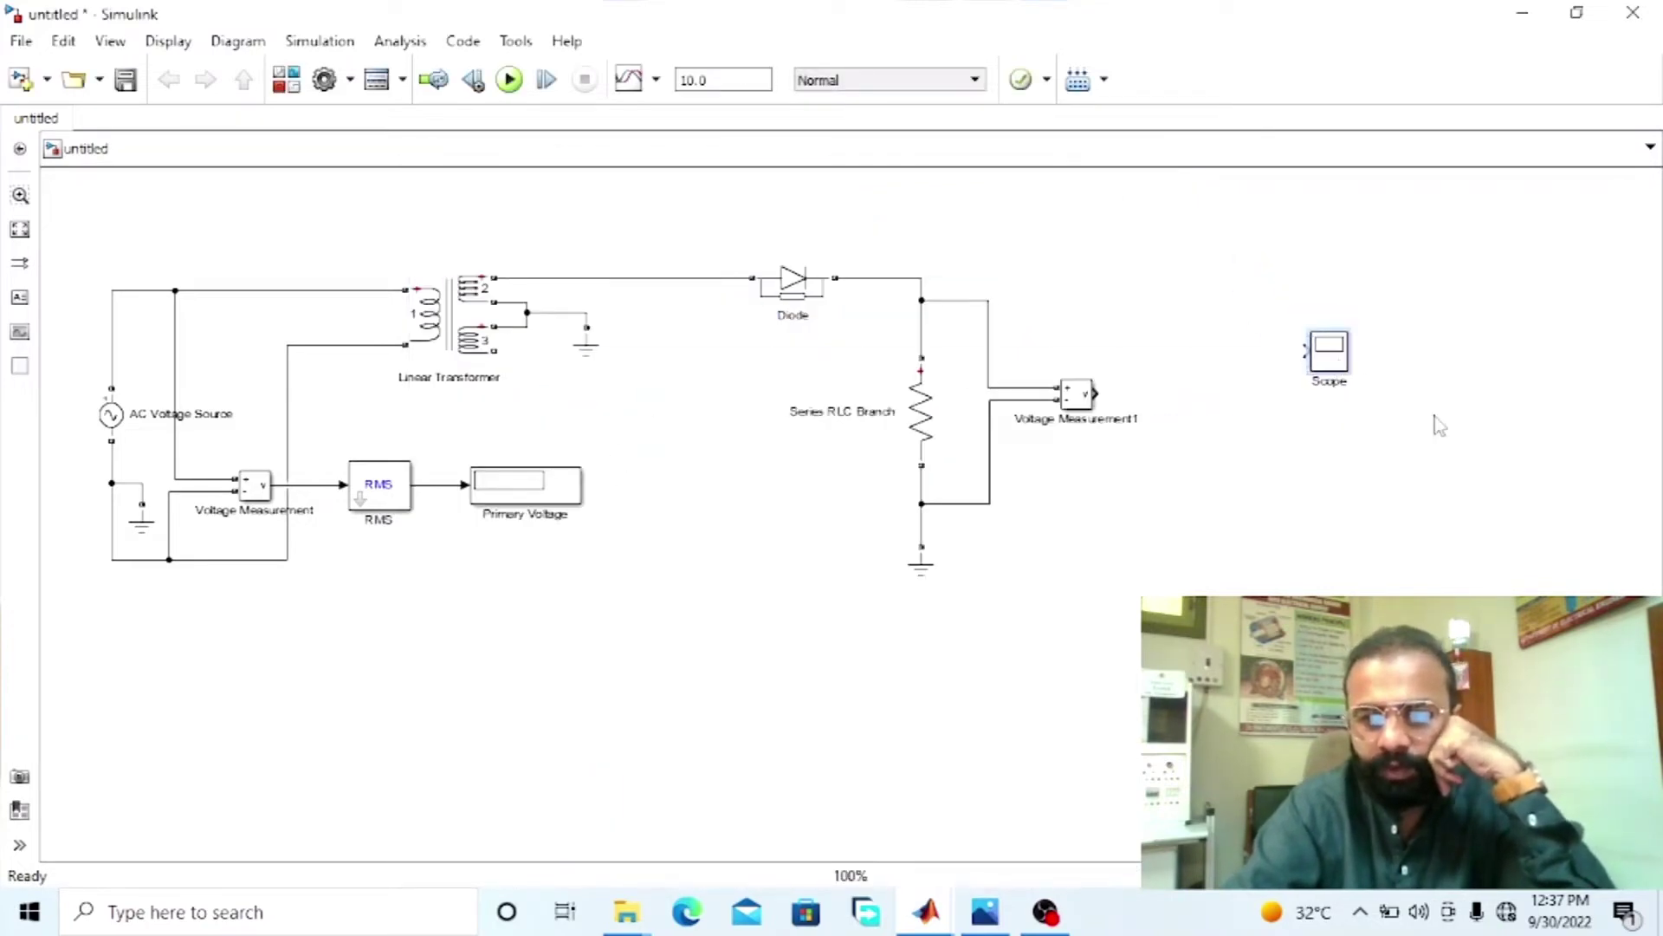
pyautogui.doubleClick(1331, 356)
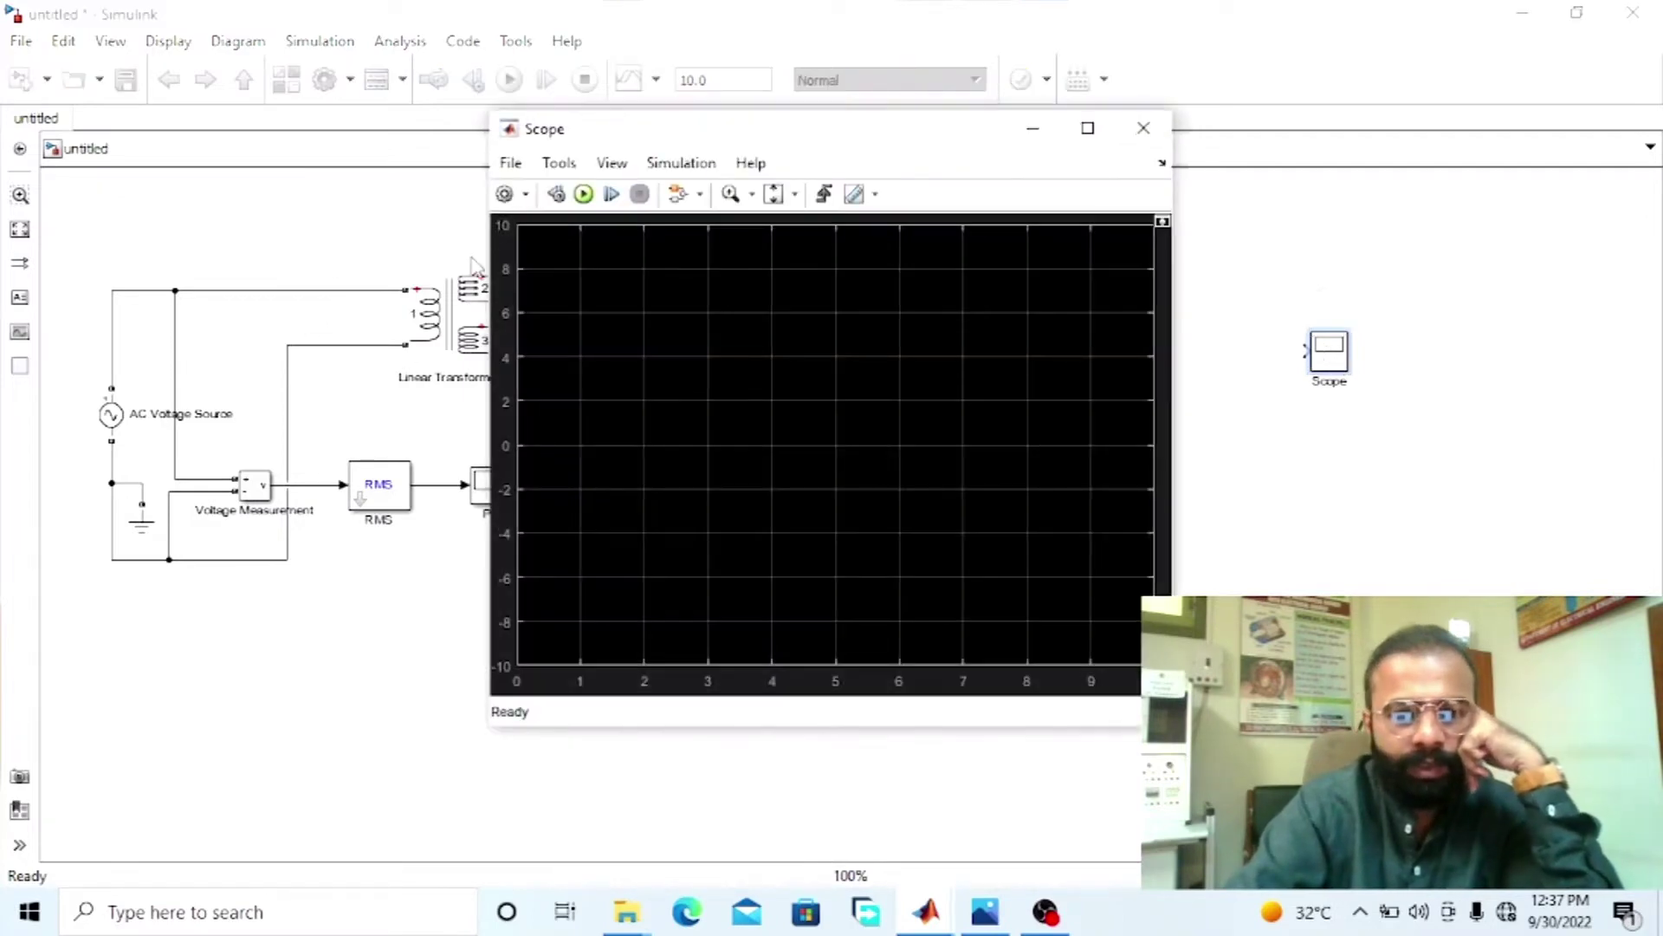
pyautogui.click(510, 163)
pyautogui.moveTo(537, 229)
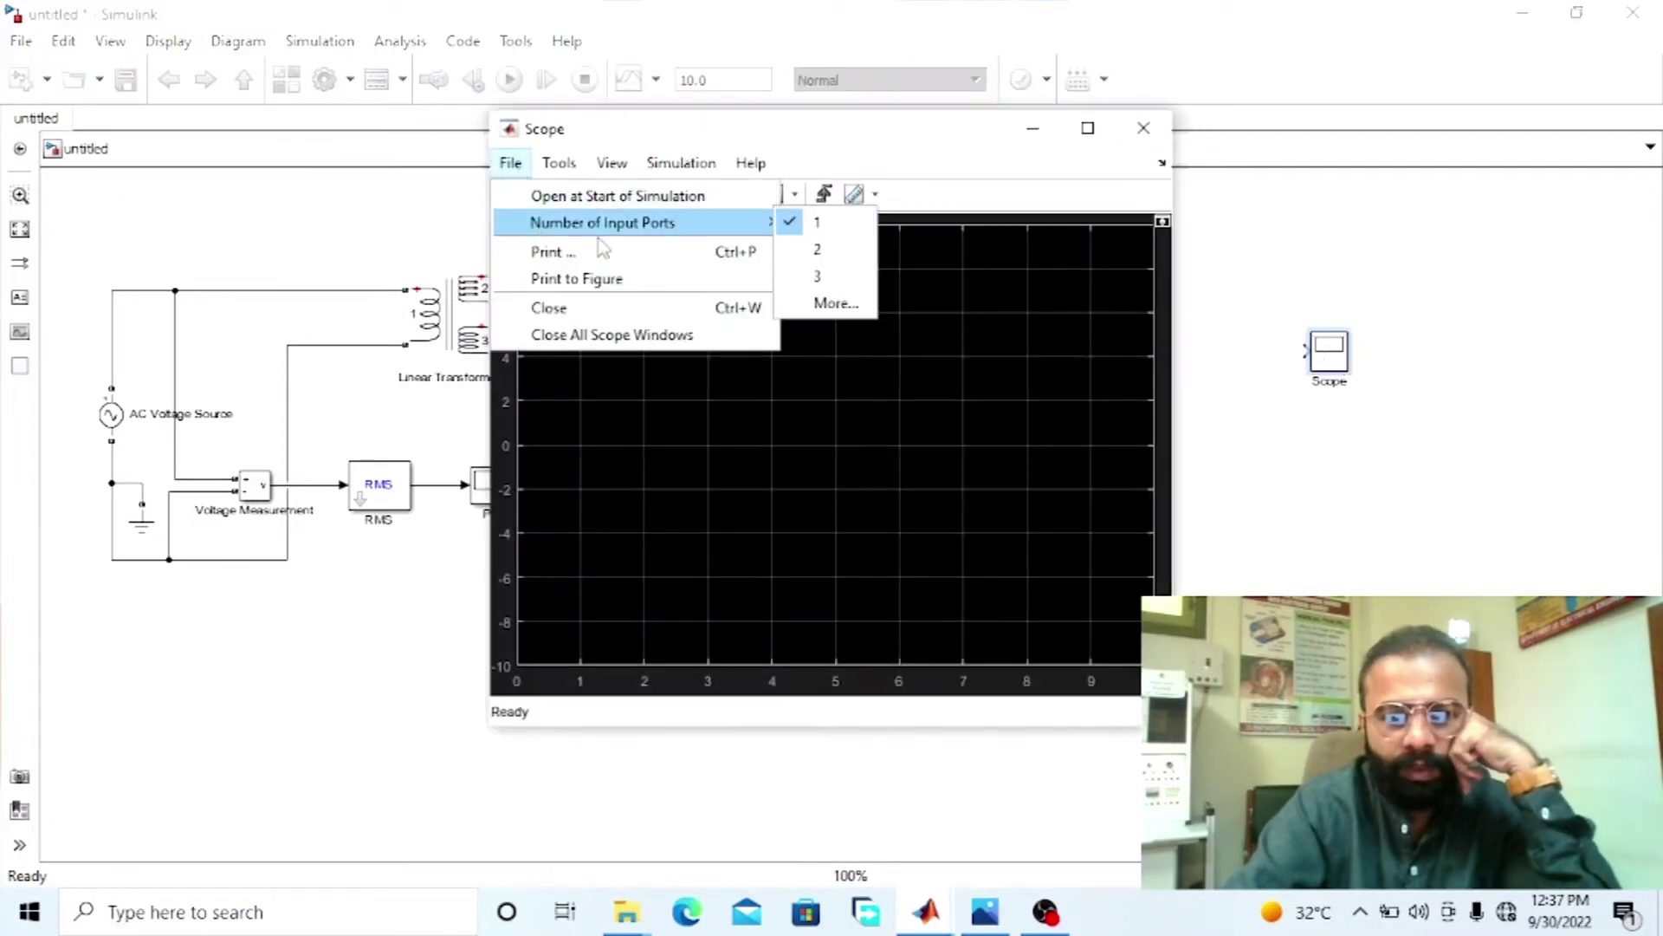
pyautogui.click(818, 252)
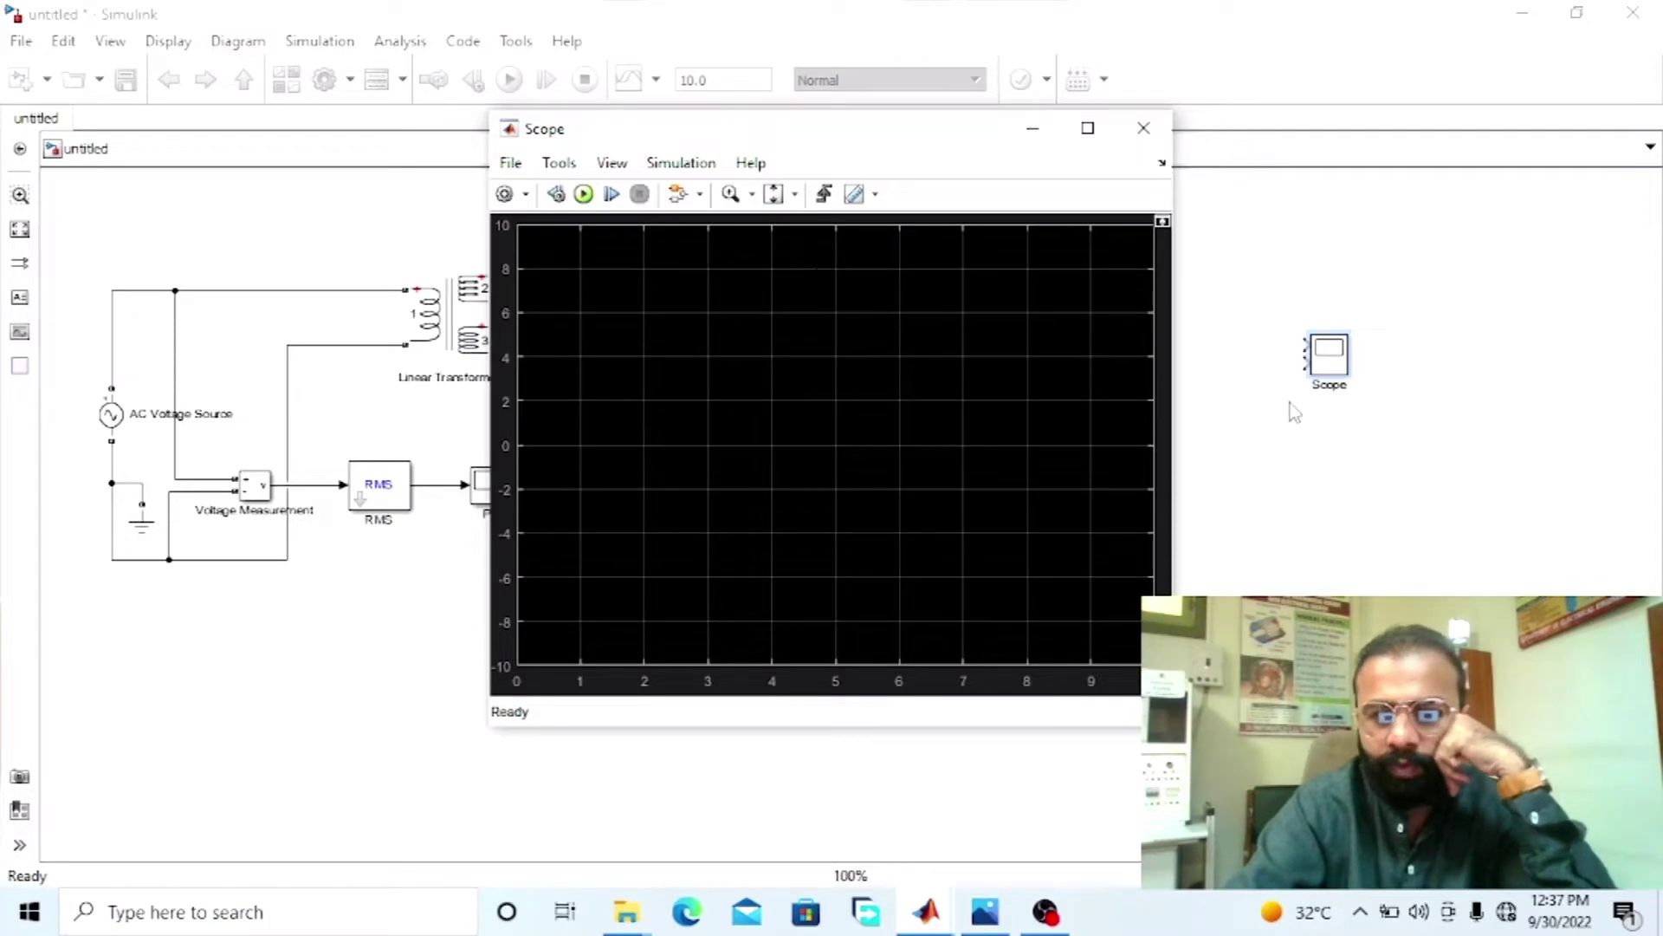
pyautogui.click(1144, 128)
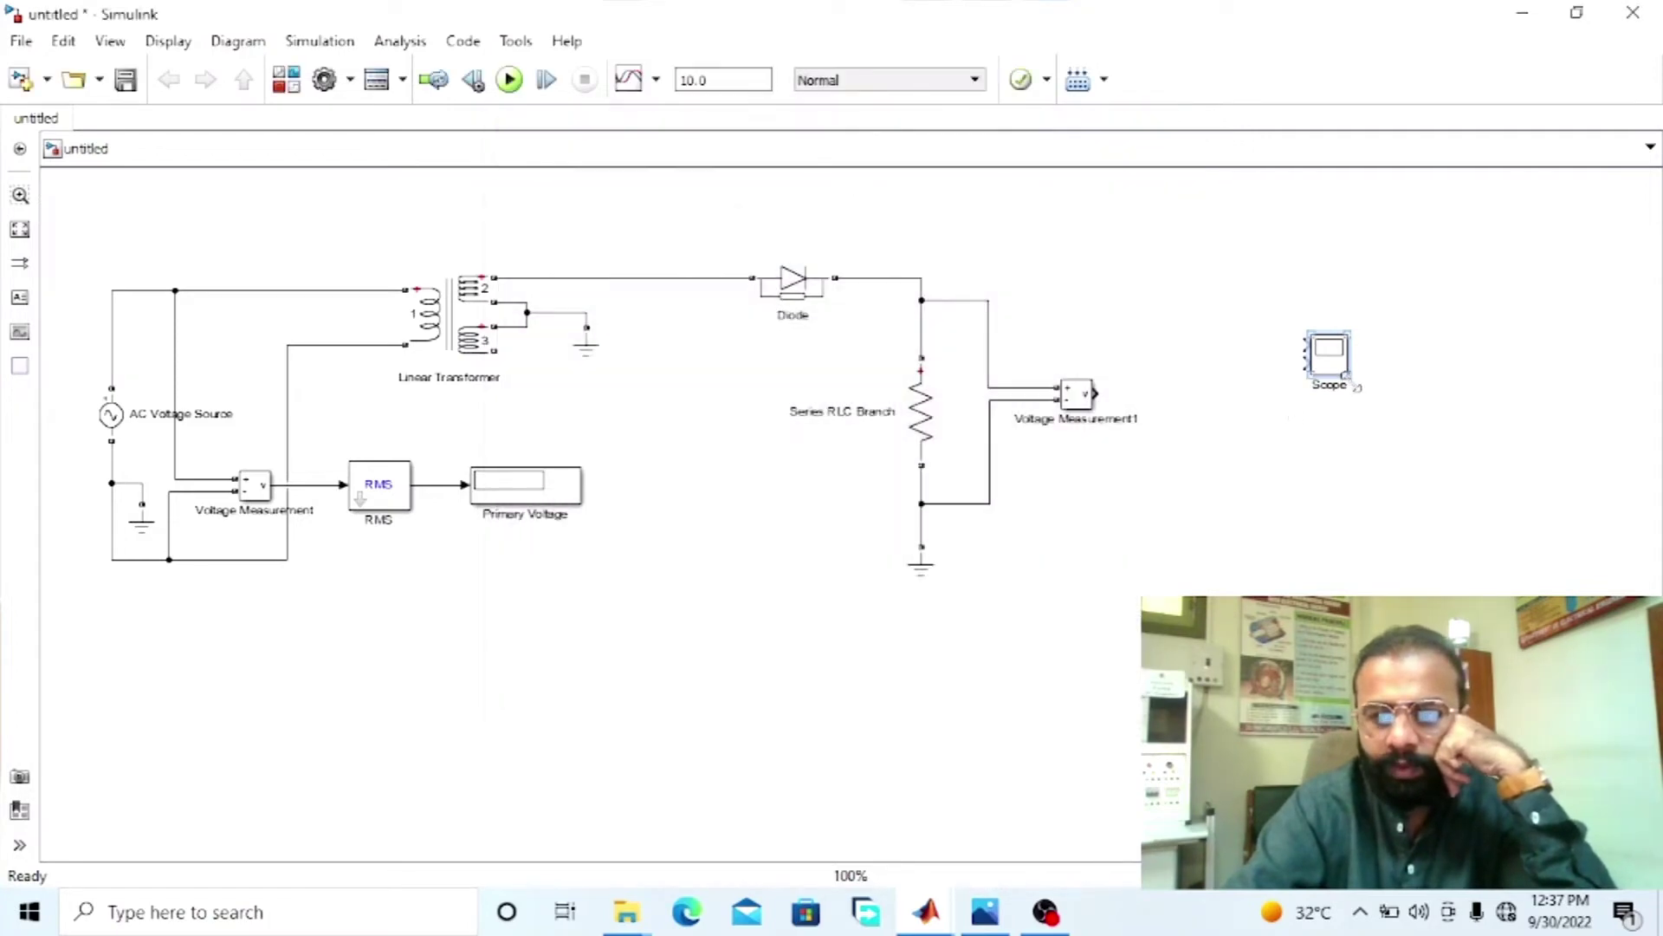
pyautogui.moveTo(1348, 378); pyautogui.dragTo(1361, 472)
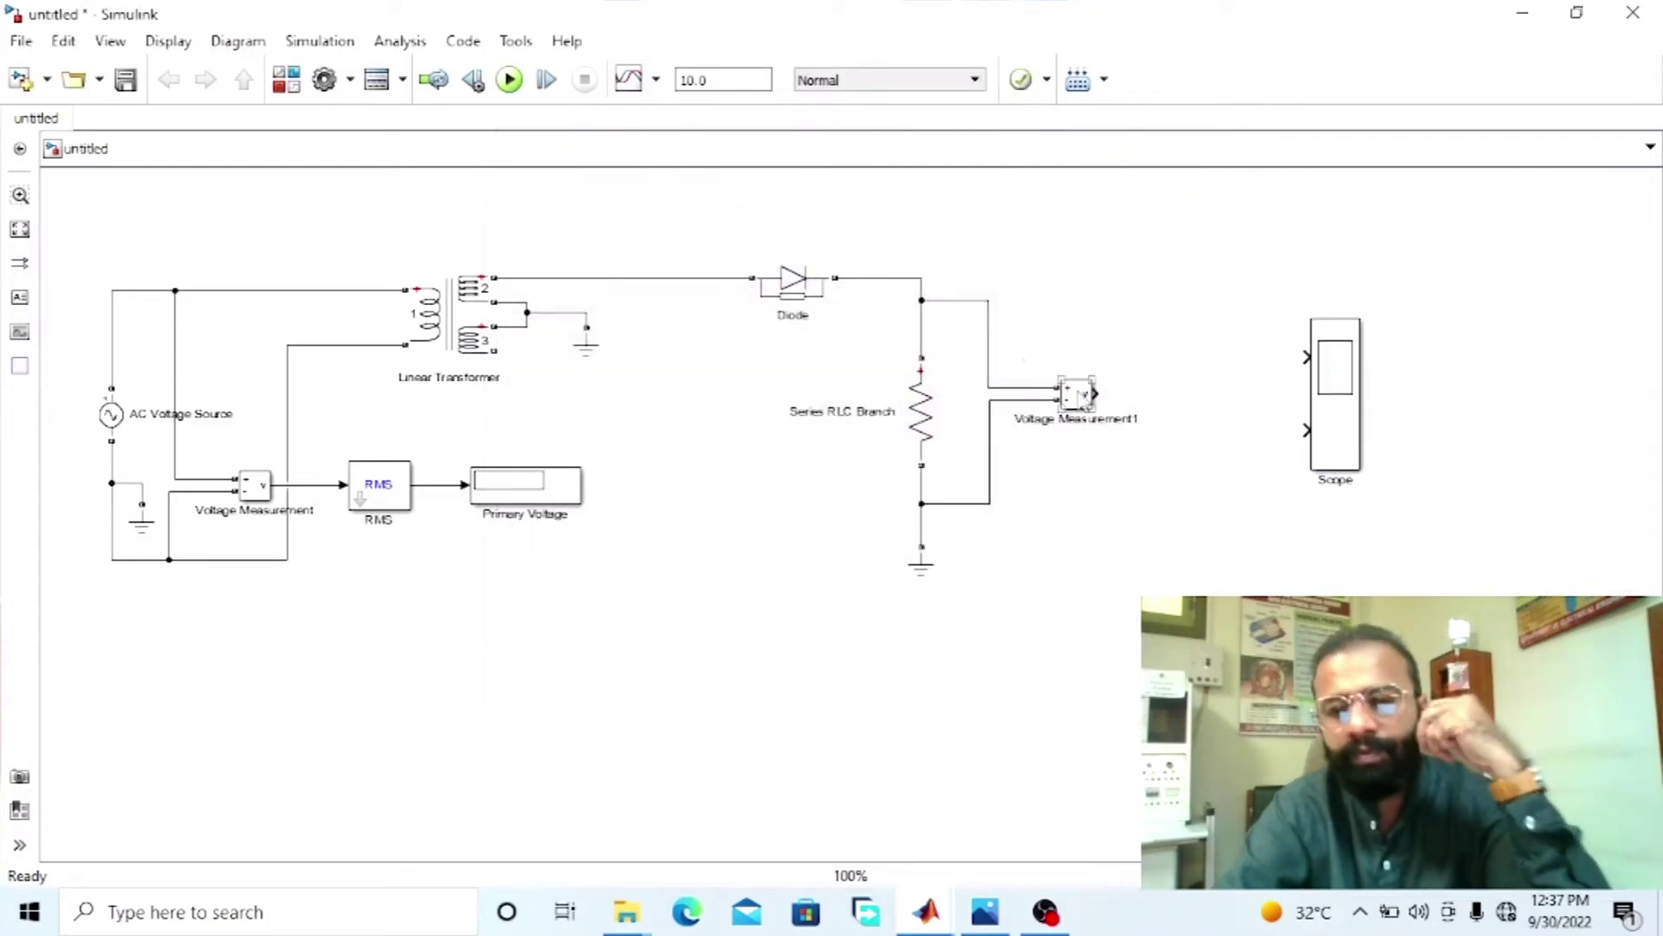
# - Wire the load's Voltage Measurement1 output to the Scope's lower input and the primary Voltage Measurement output to its upper input
pyautogui.click(921, 407)
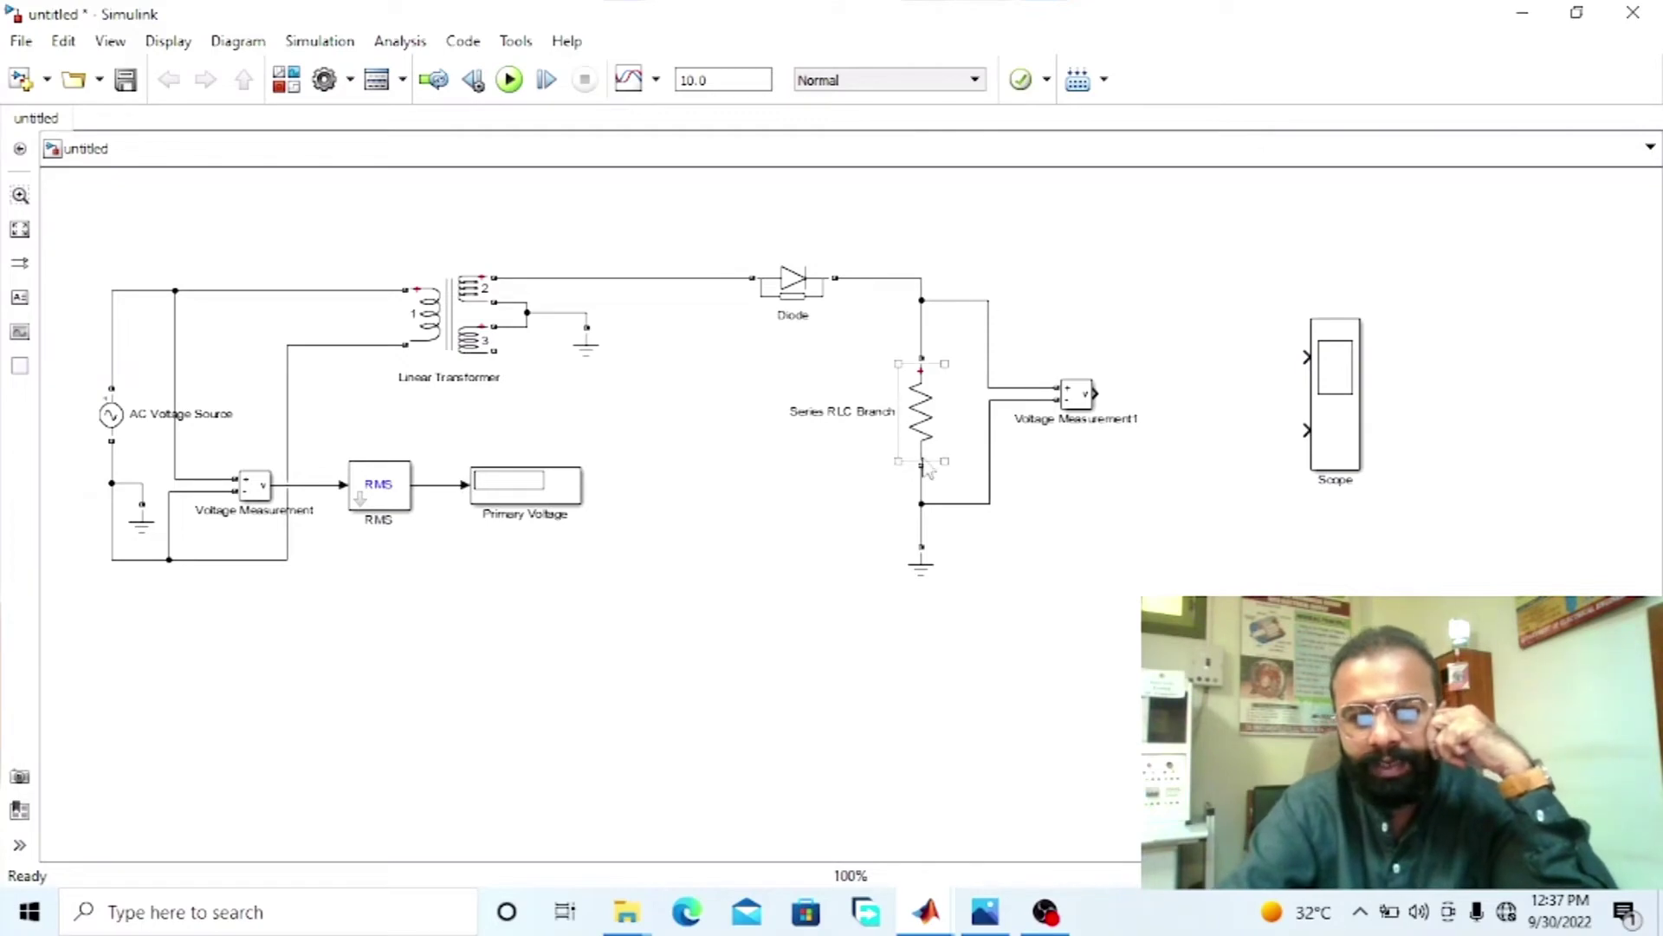
pyautogui.click(1054, 400)
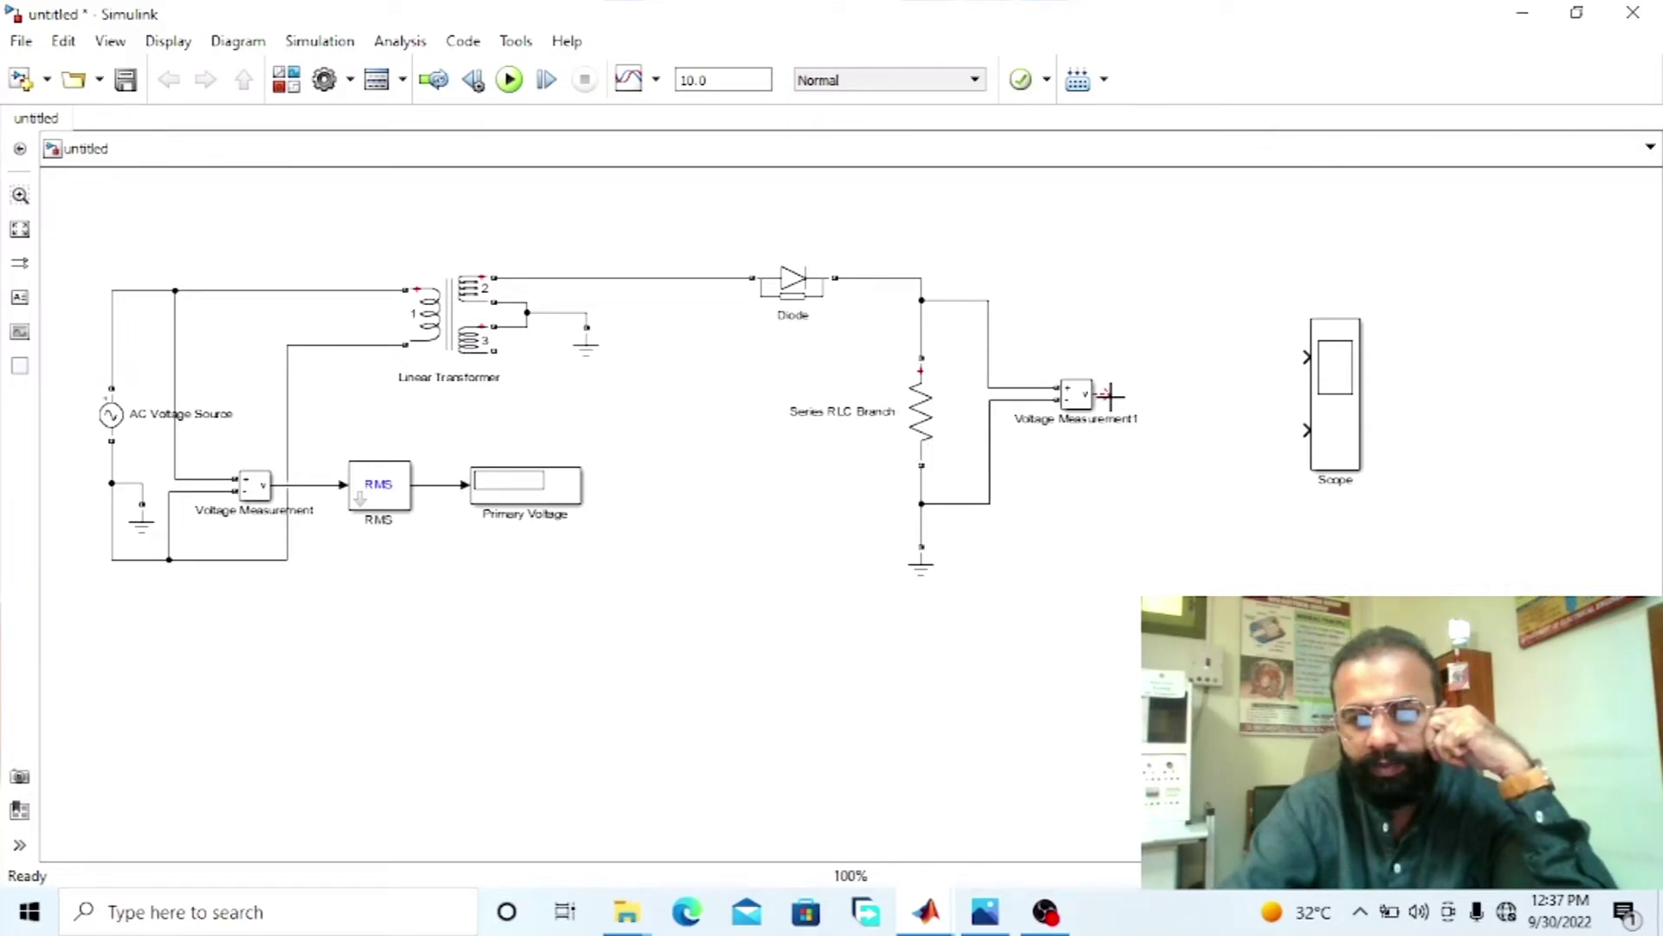
pyautogui.moveTo(1110, 396)
pyautogui.mouseDown()
pyautogui.moveTo(1306, 428)
pyautogui.moveTo(1359, 400)
pyautogui.mouseUp()
pyautogui.click(1359, 346)
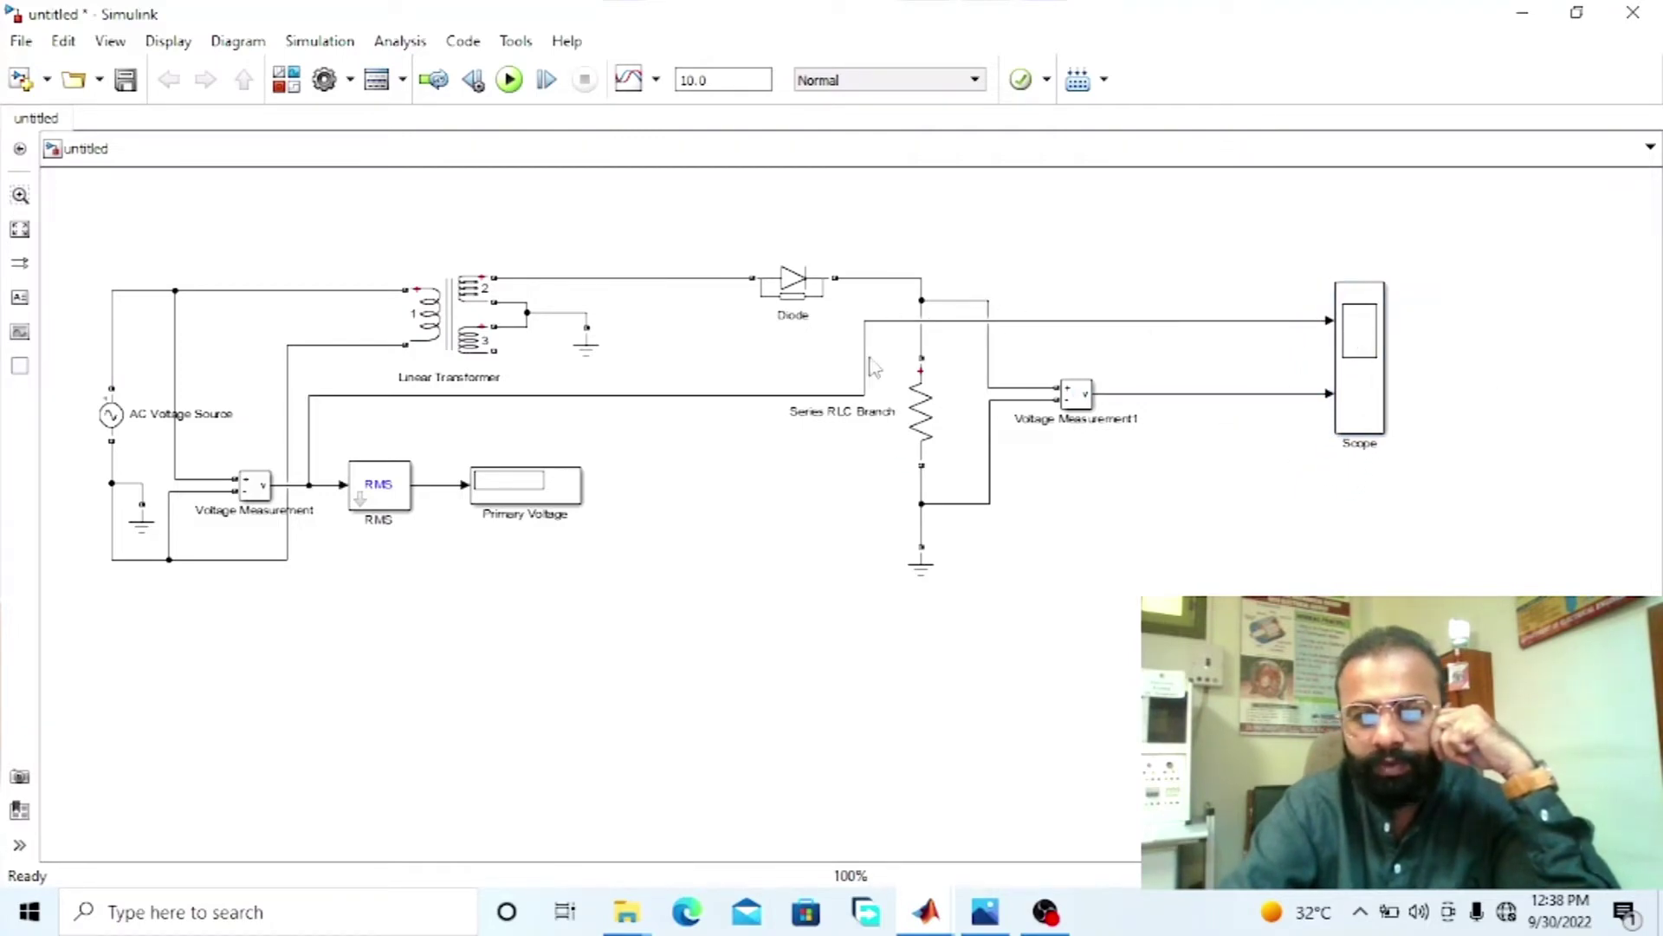
pyautogui.click(260, 484)
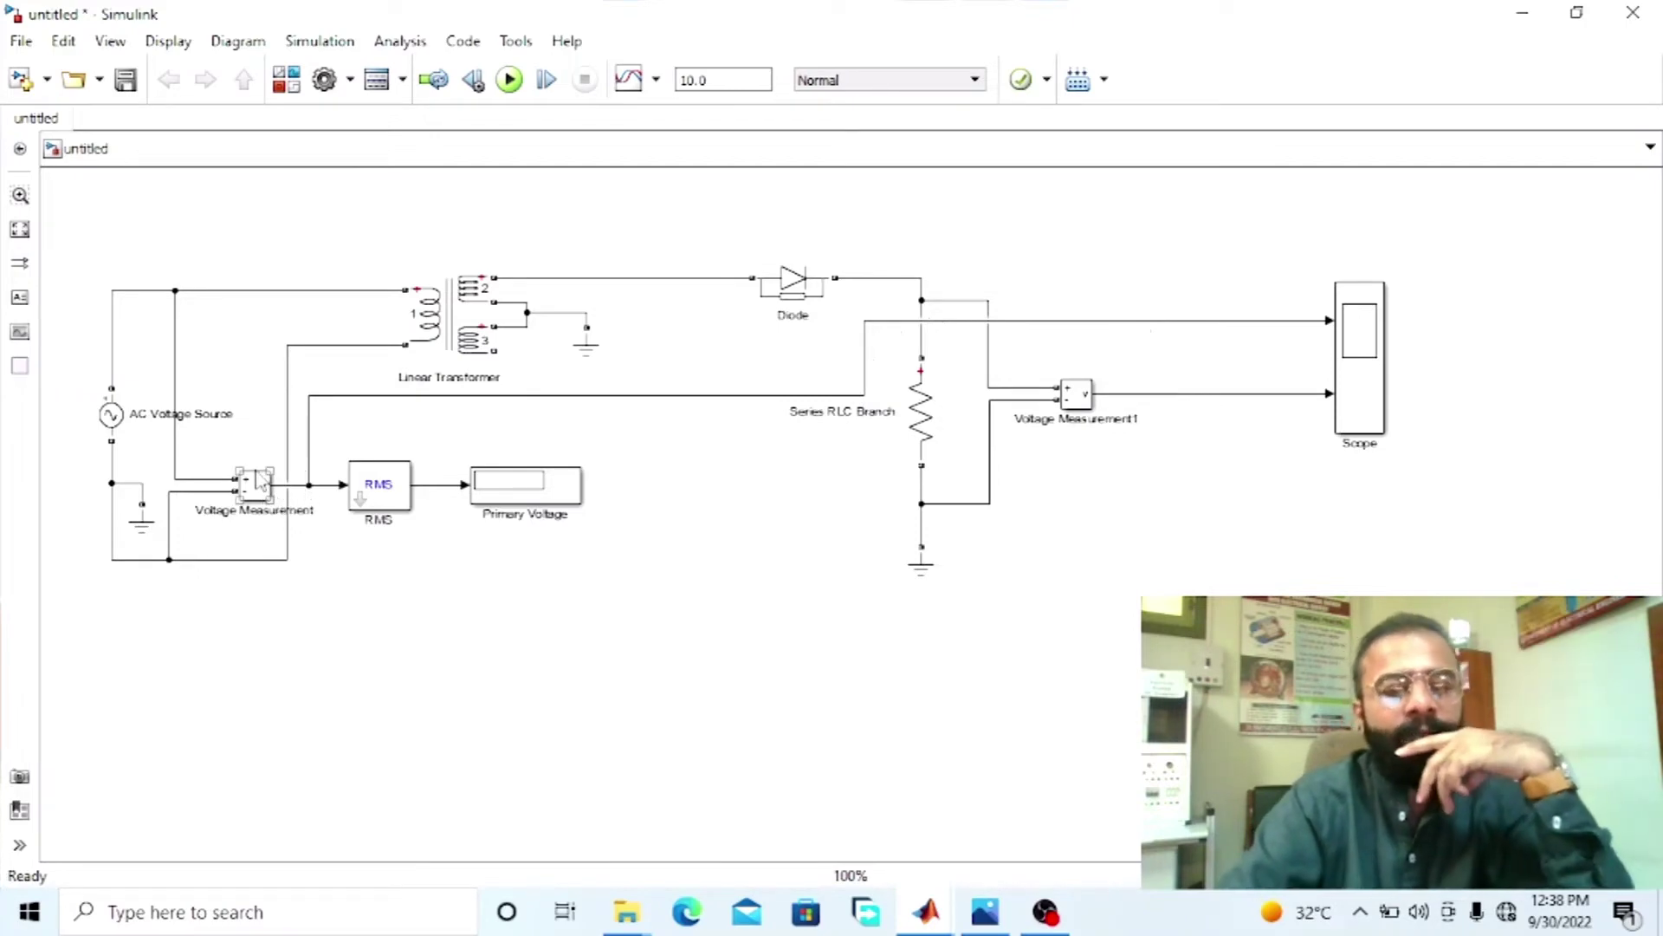
pyautogui.click(484, 672)
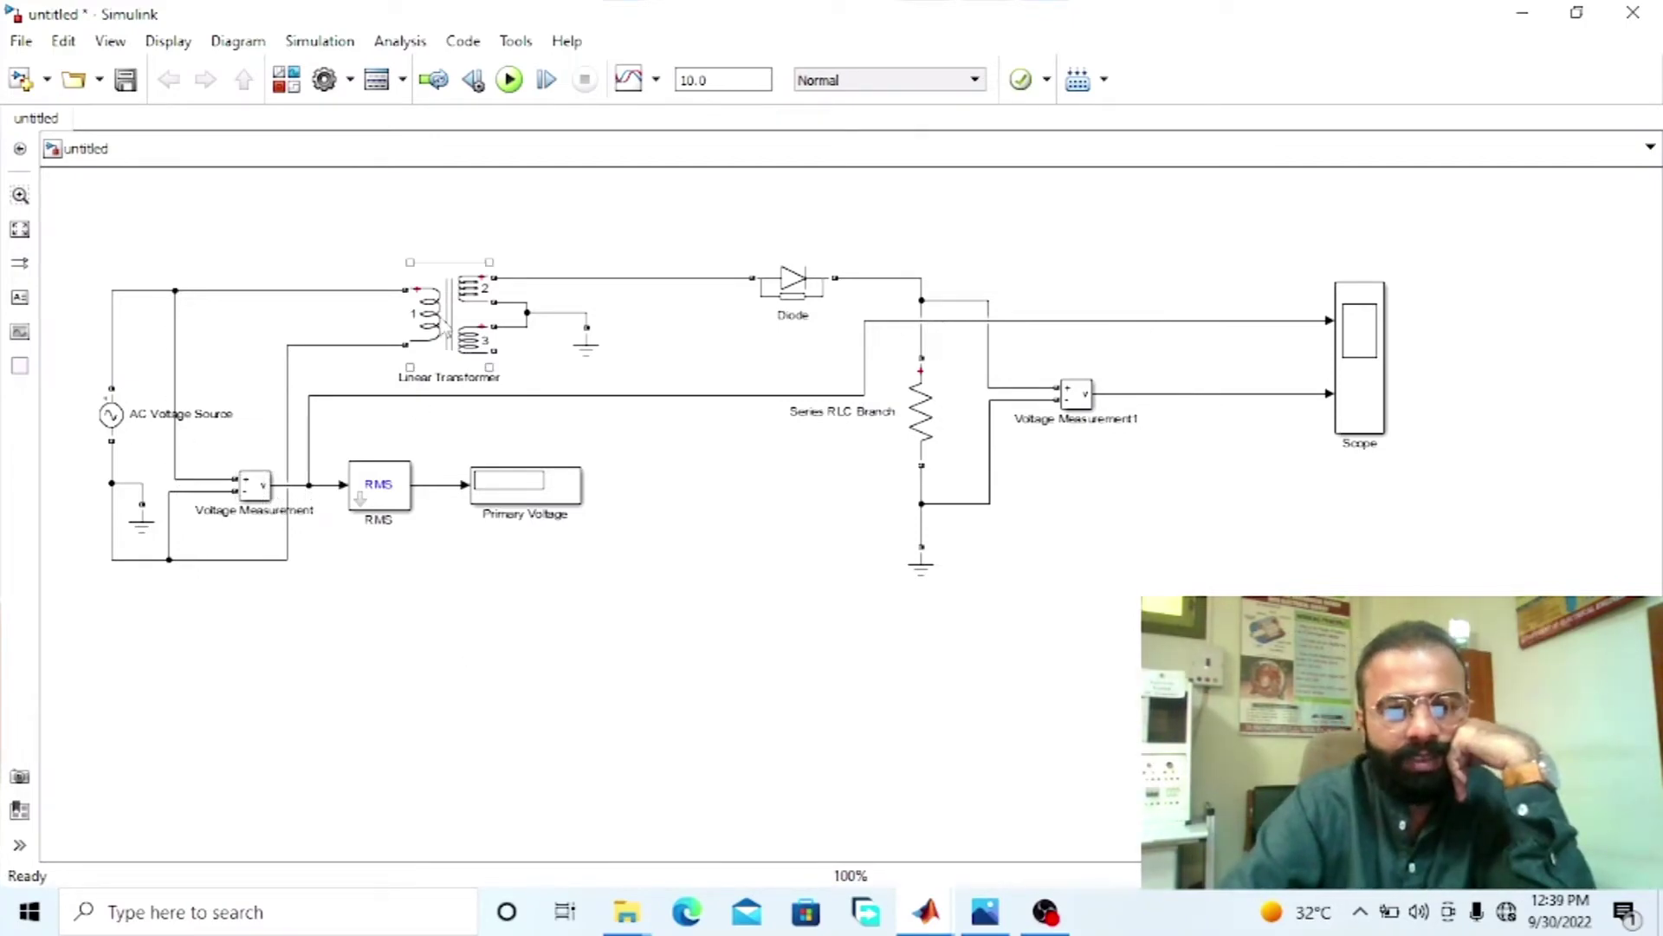
# - Set the Linear Transformer's nominal power and frequency to [ 5e3 50 ]
pyautogui.doubleClick(446, 331)
pyautogui.tripleClick(575, 286)
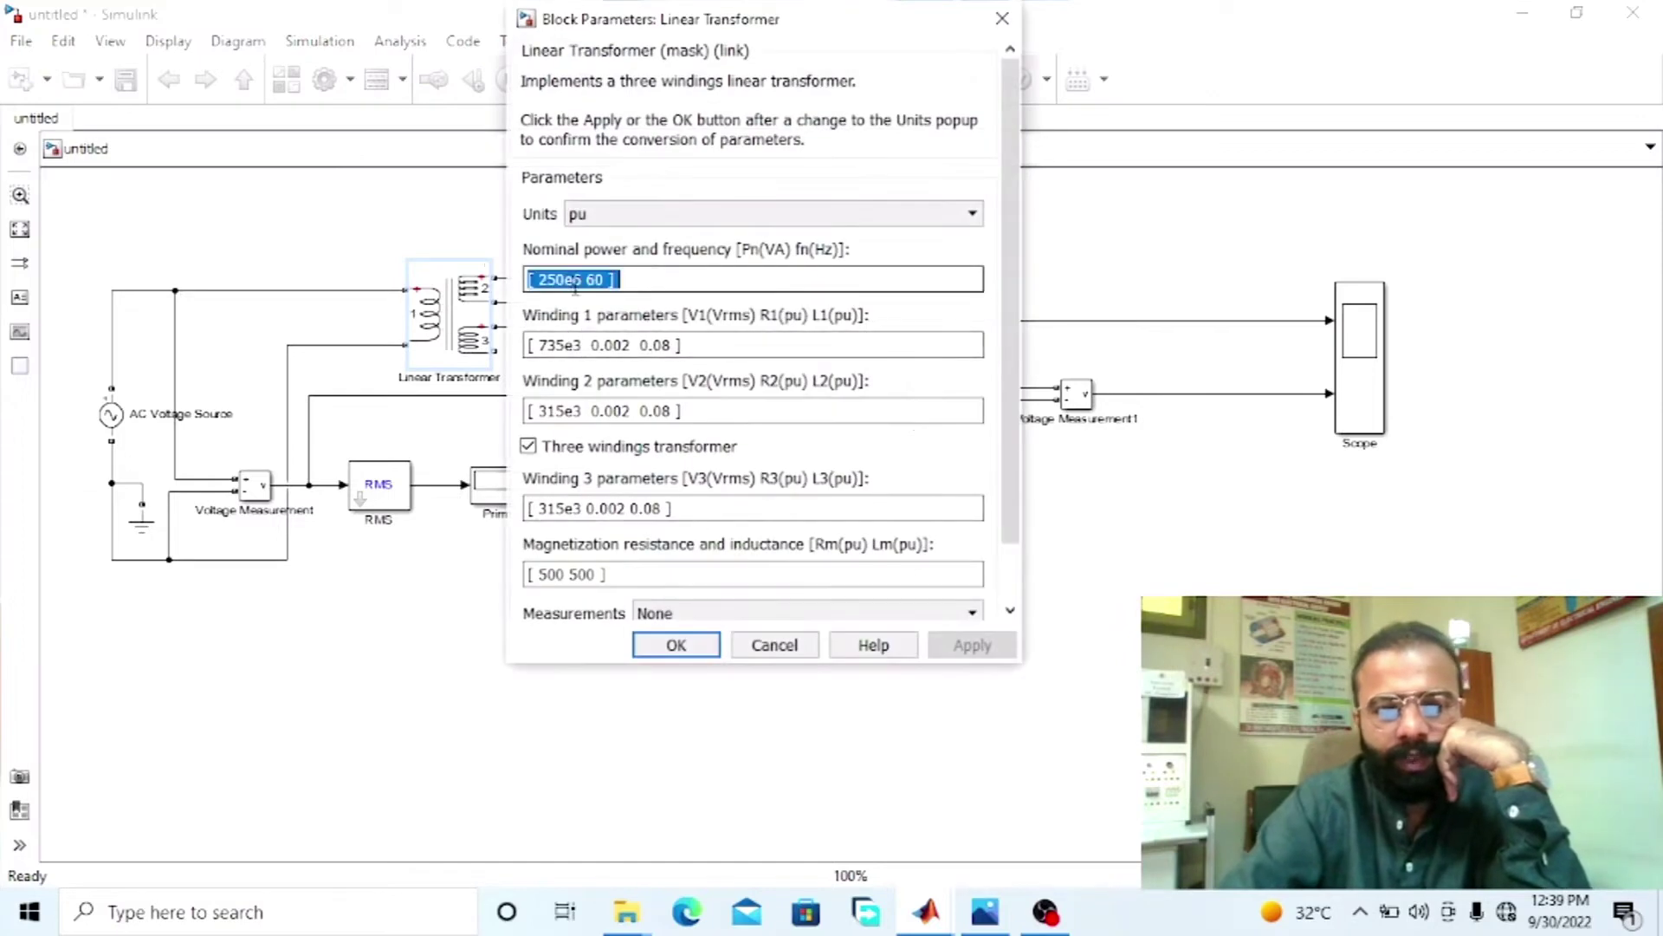
pyautogui.click(589, 283)
pyautogui.press('BackSpace')
pyautogui.press('BackSpace')
pyautogui.press('BackSpace')
pyautogui.press('BackSpace')
pyautogui.press('BackSpace')
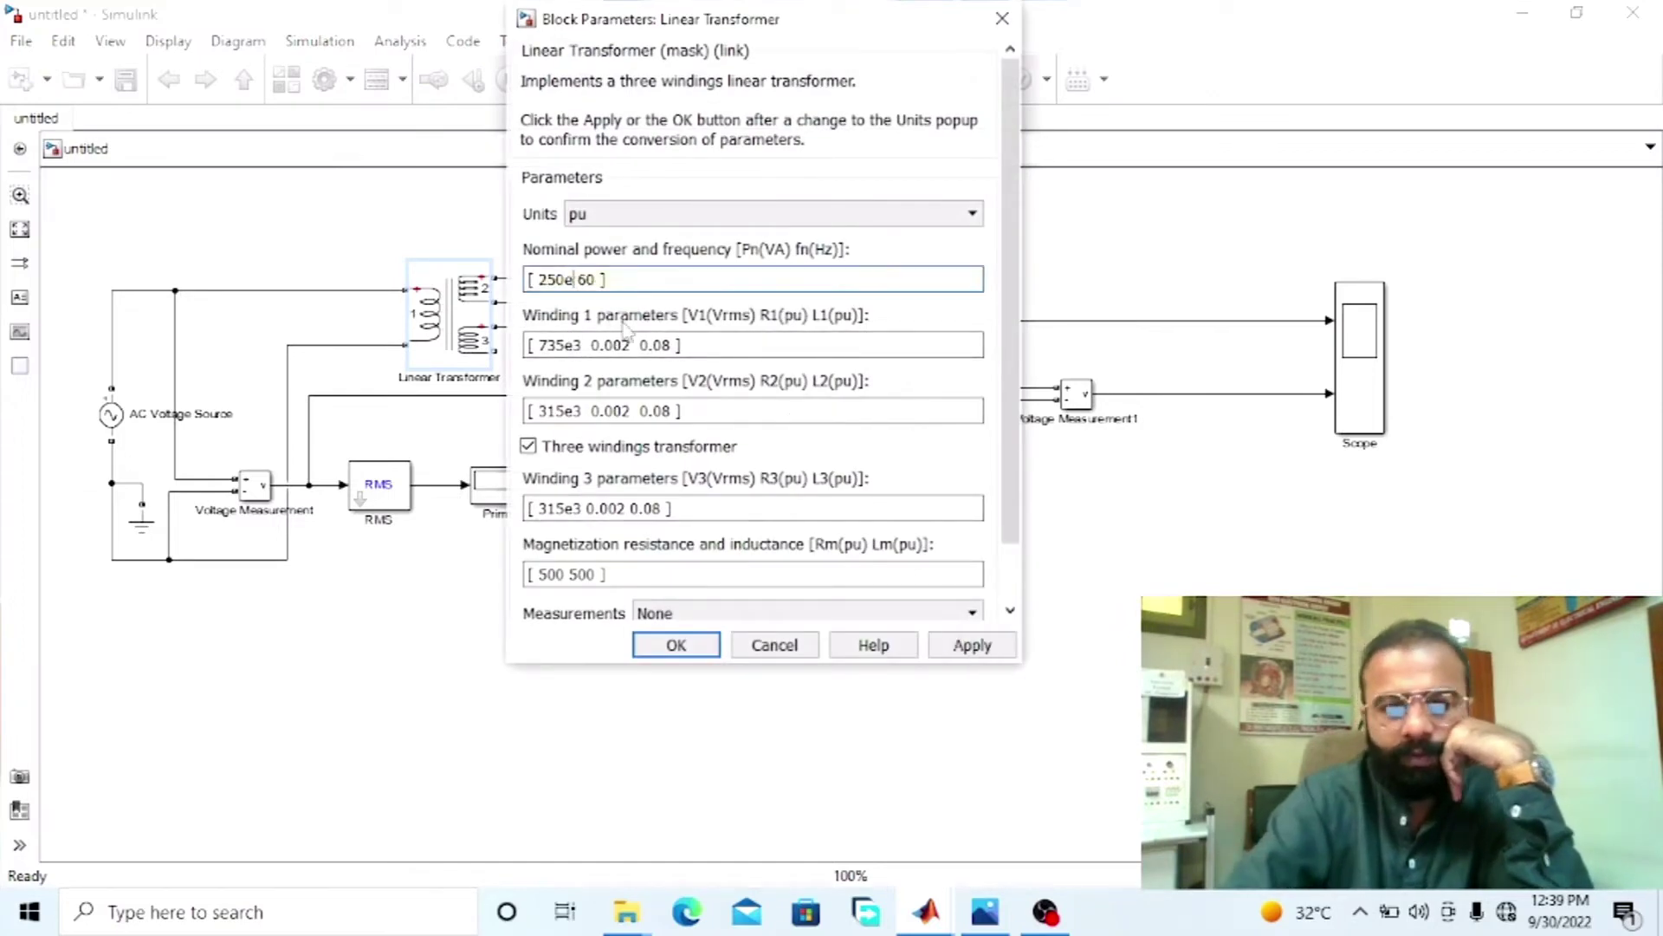
pyautogui.write('5e3')
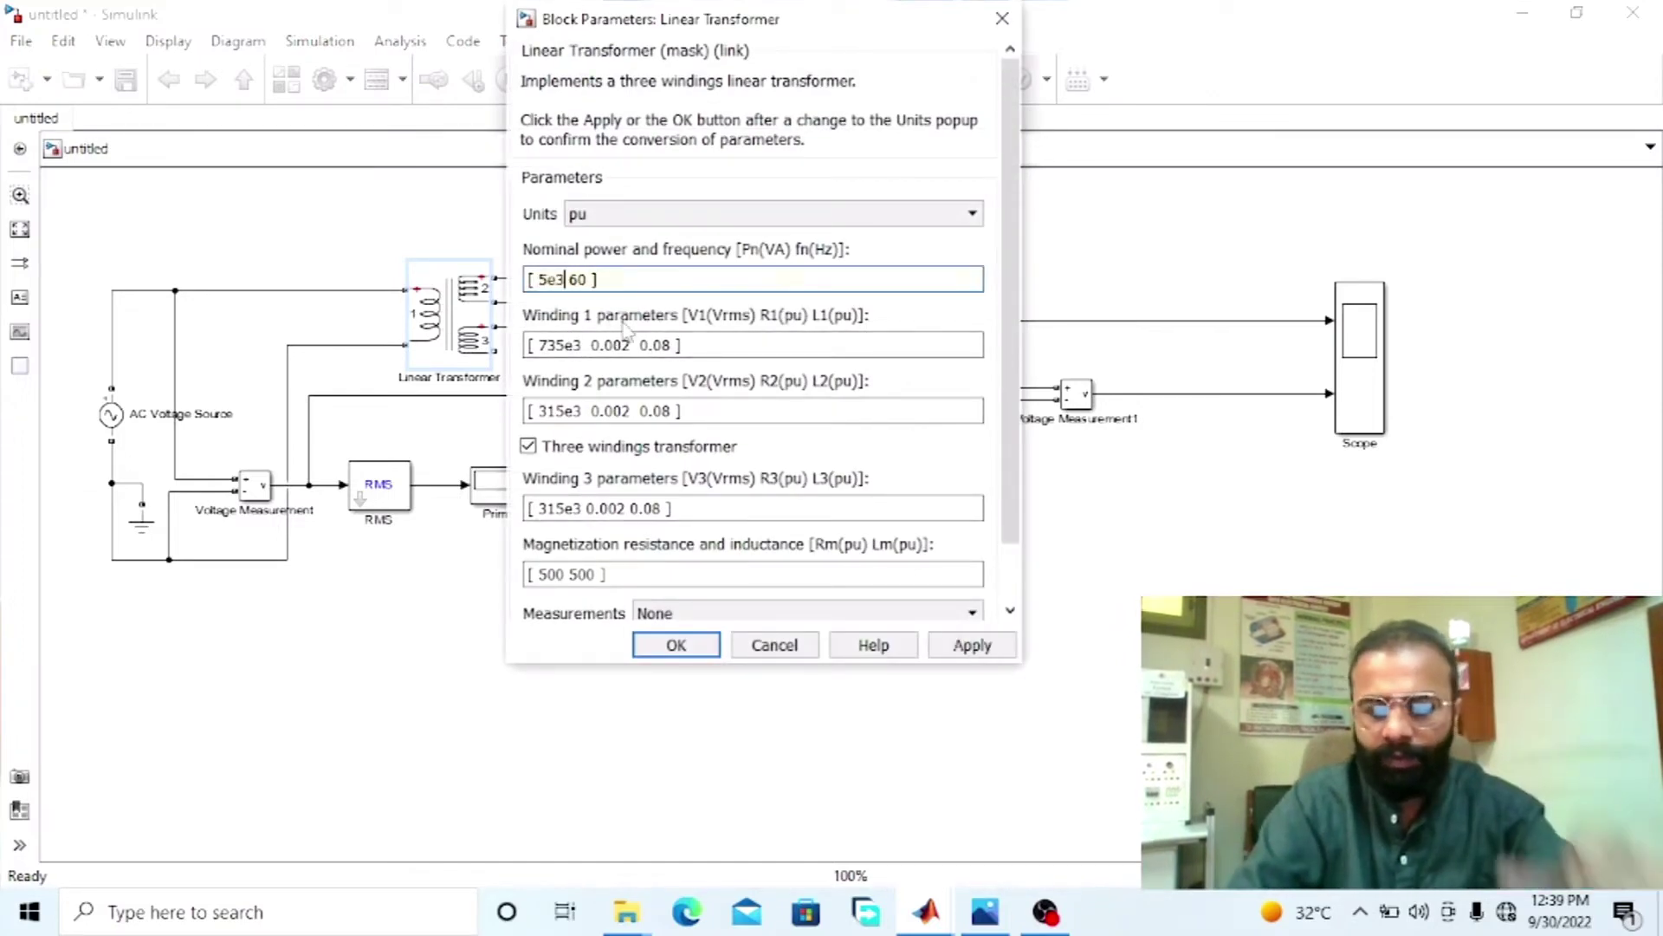
pyautogui.click(653, 351)
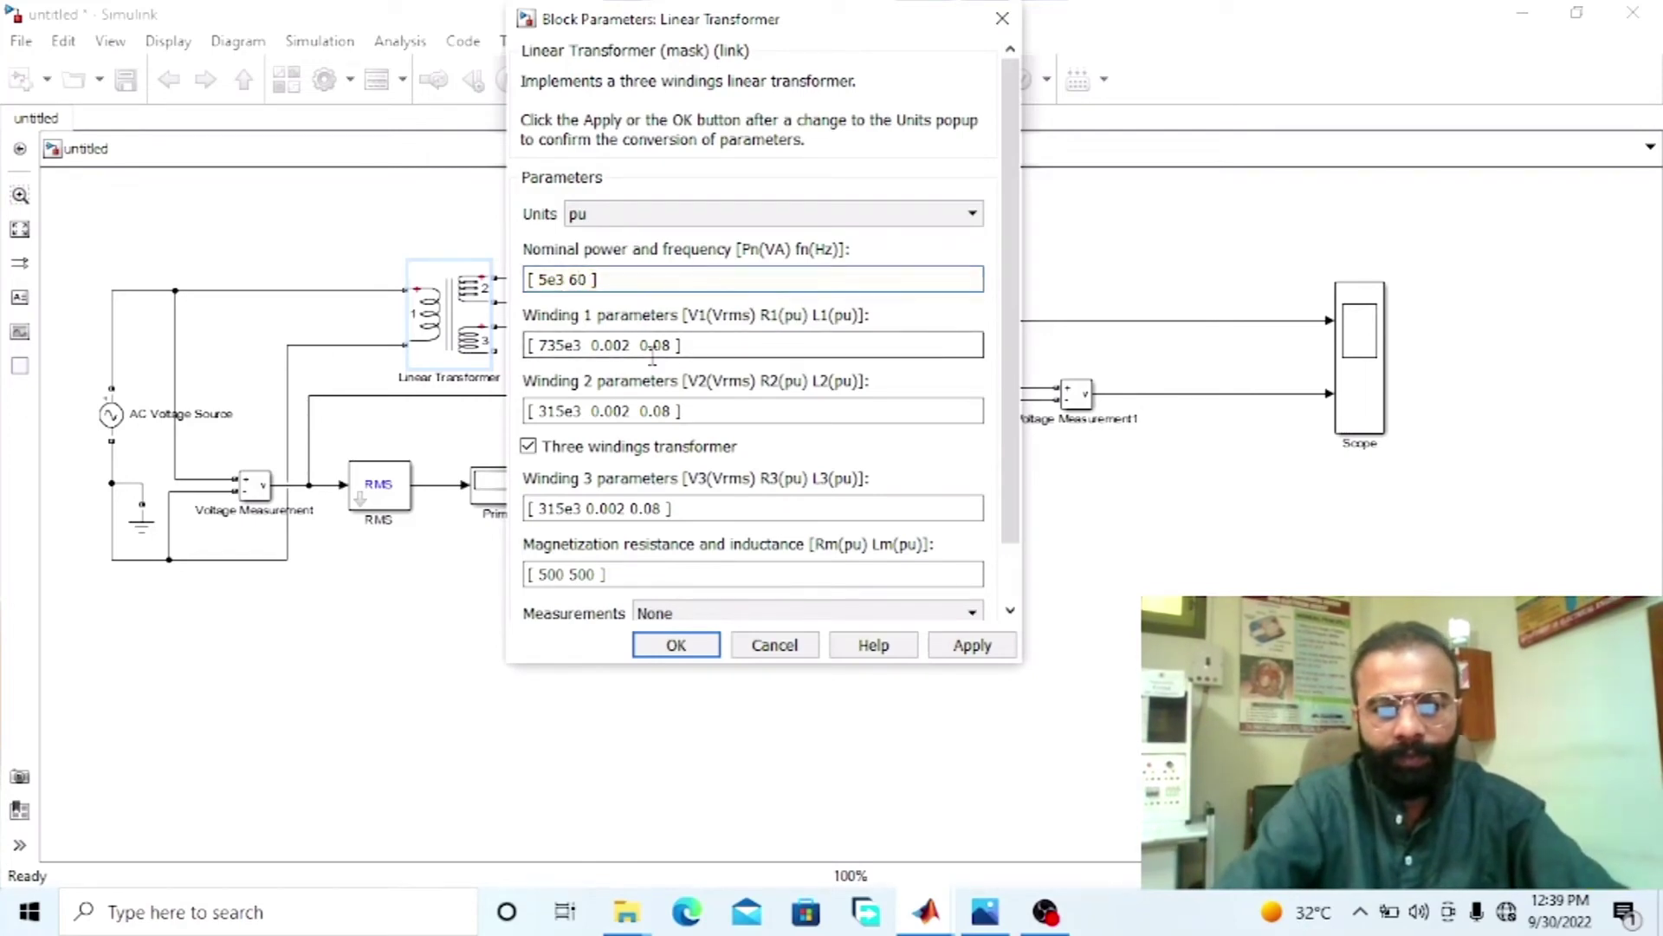
pyautogui.write('5')
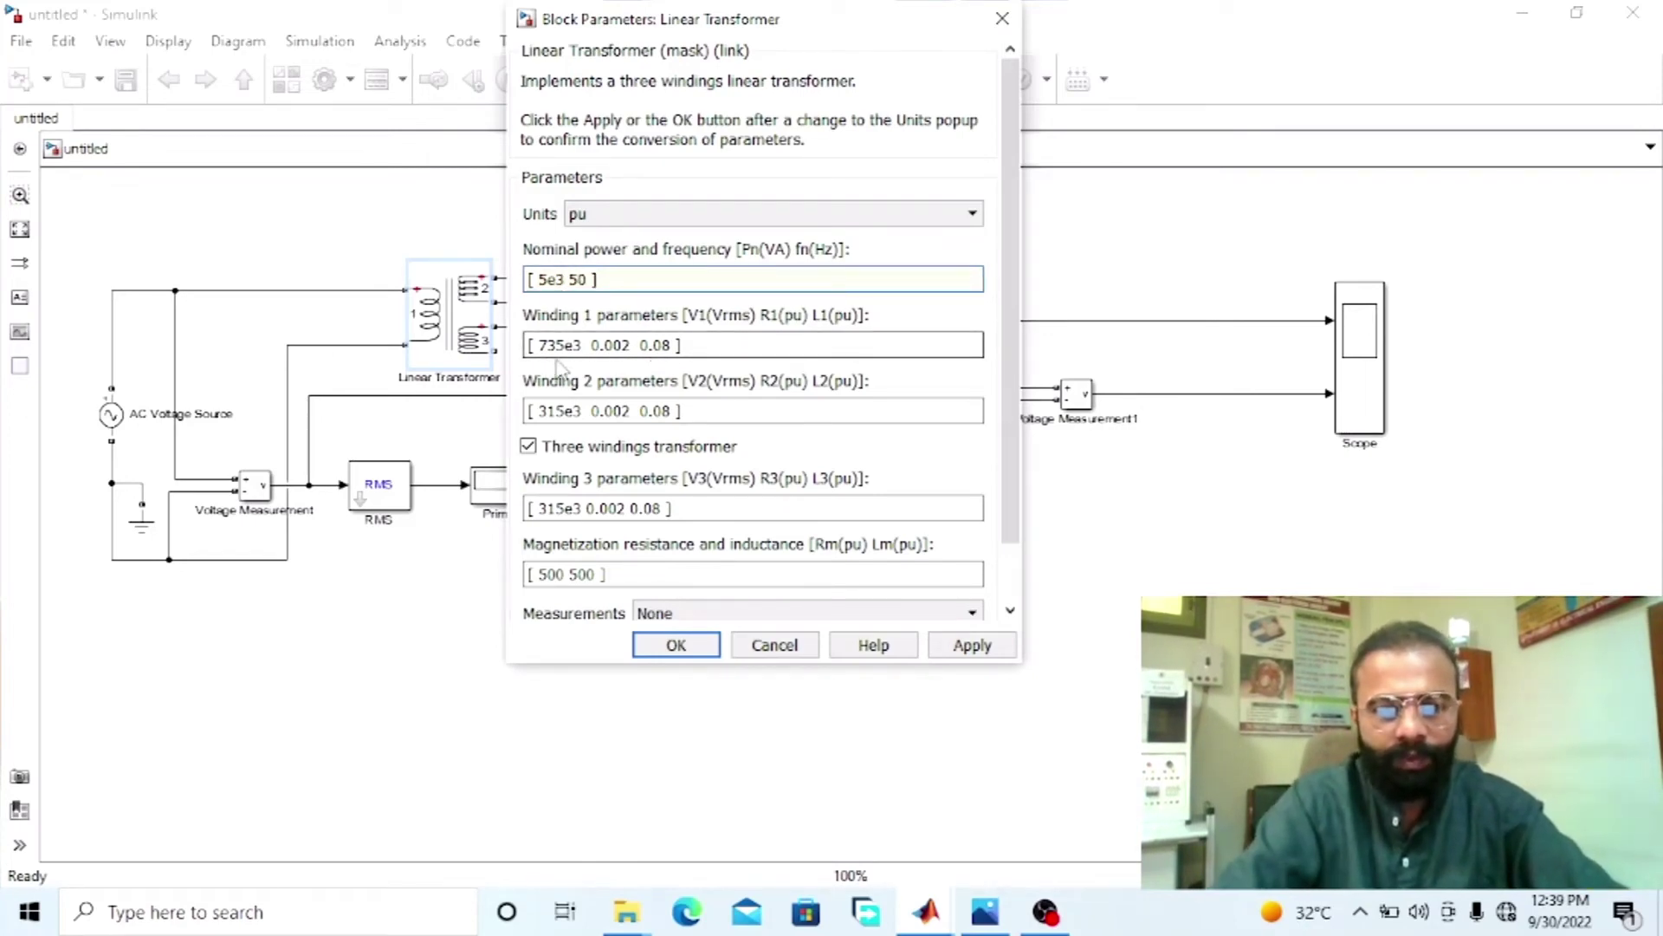
# - Set the transformer's winding 1 voltage to 440 Vrms
pyautogui.tripleClick(562, 362)
pyautogui.click(584, 355)
pyautogui.press('BackSpace')
pyautogui.press('BackSpace')
pyautogui.press('BackSpace')
pyautogui.press('BackSpace')
pyautogui.press('BackSpace')
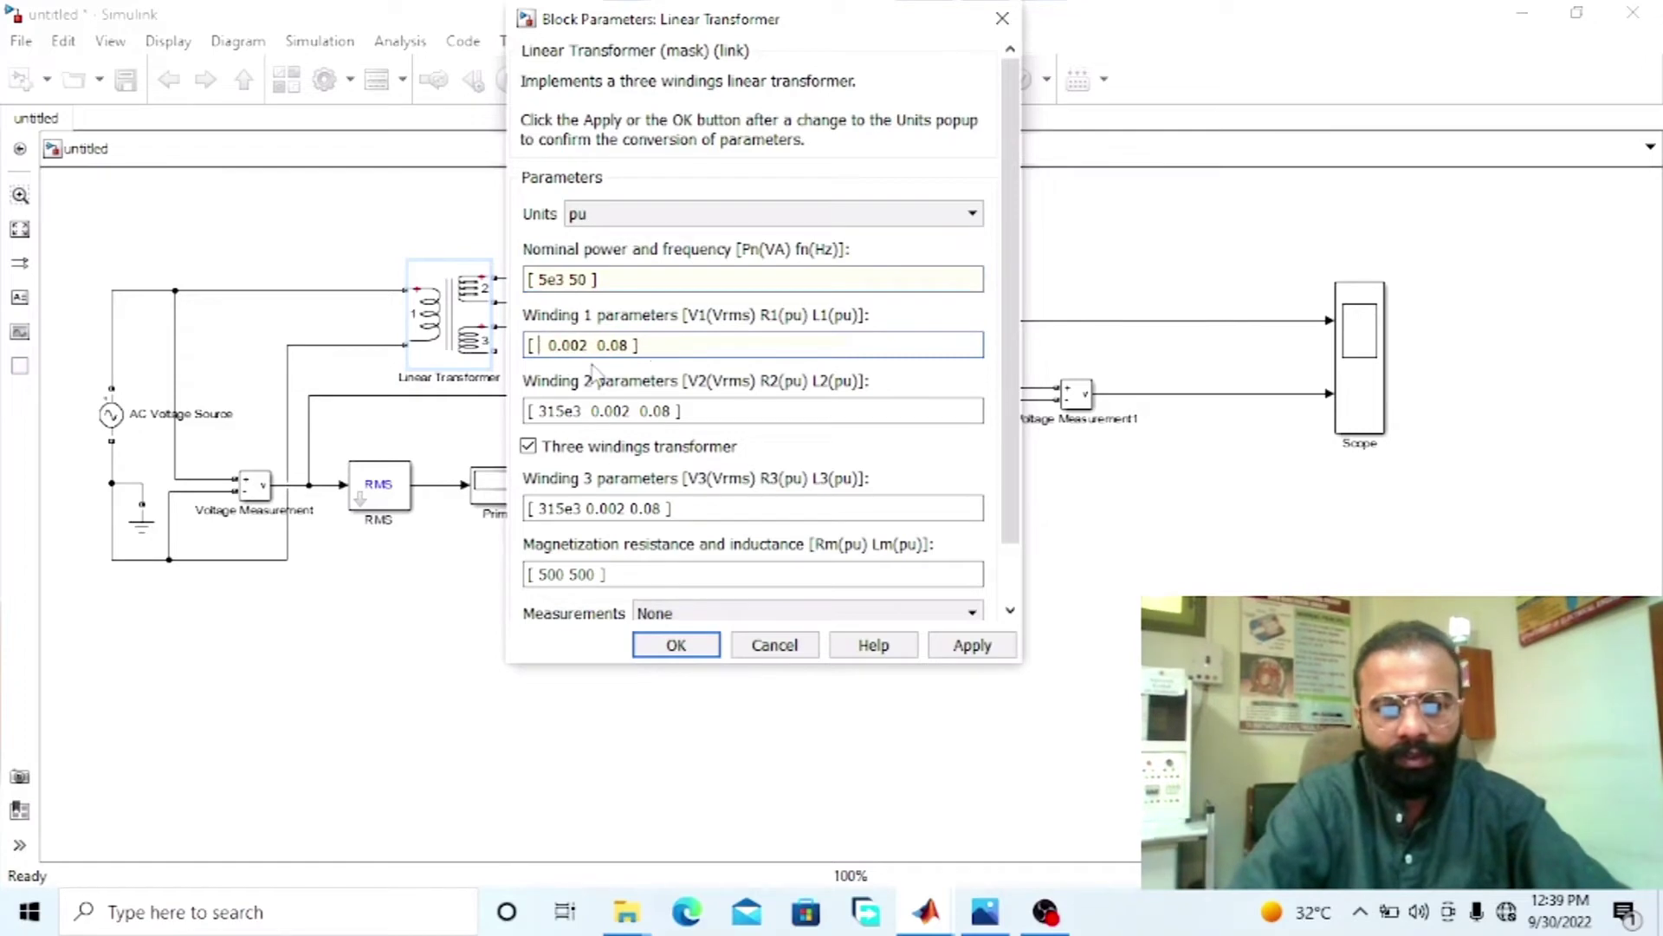
pyautogui.write('440')
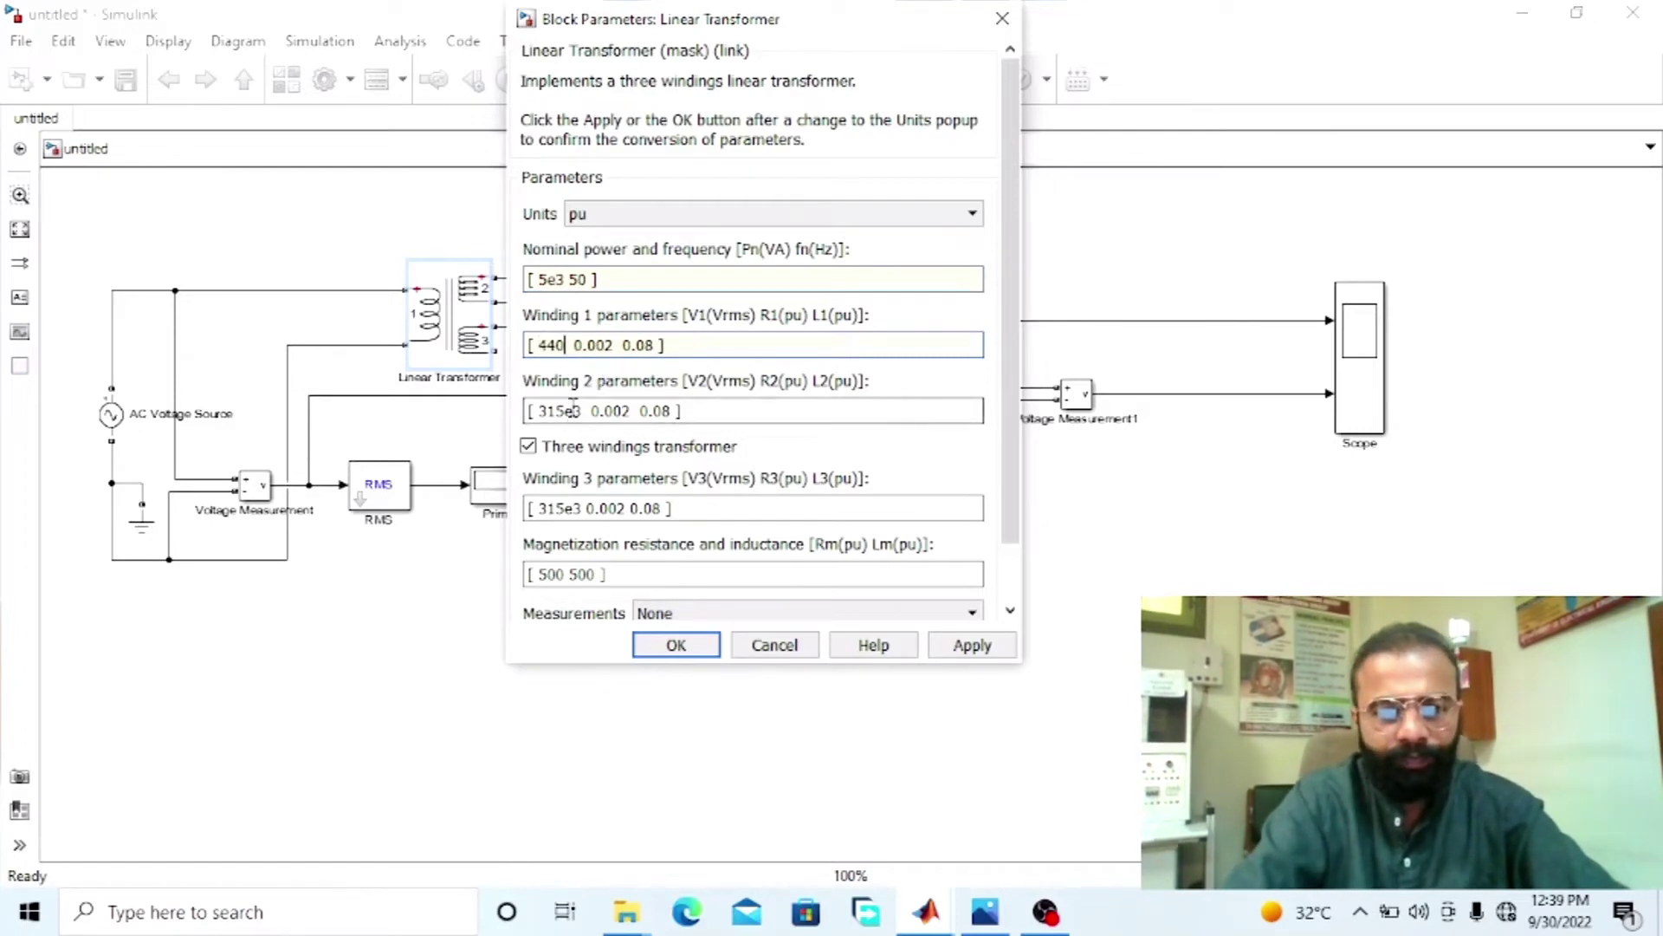
# - Set the transformer's winding 2 voltage to 220 Vrms
pyautogui.click(580, 411)
pyautogui.press('BackSpace')
pyautogui.press('BackSpace')
pyautogui.press('BackSpace')
pyautogui.press('BackSpace')
pyautogui.press('BackSpace')
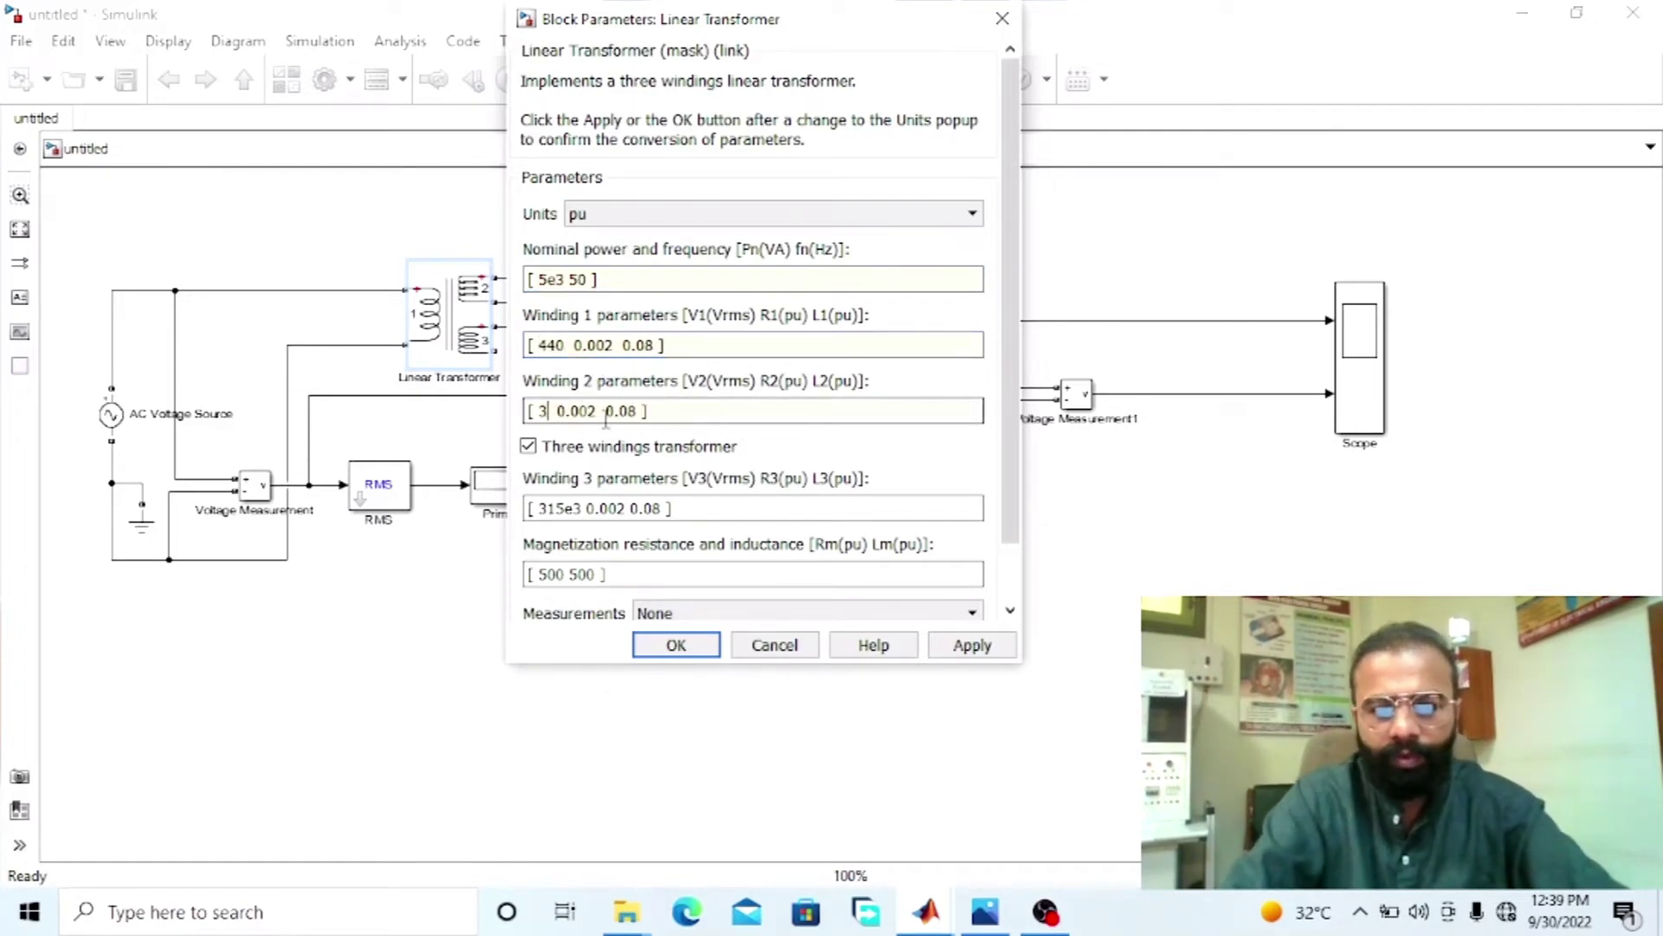
pyautogui.write('220')
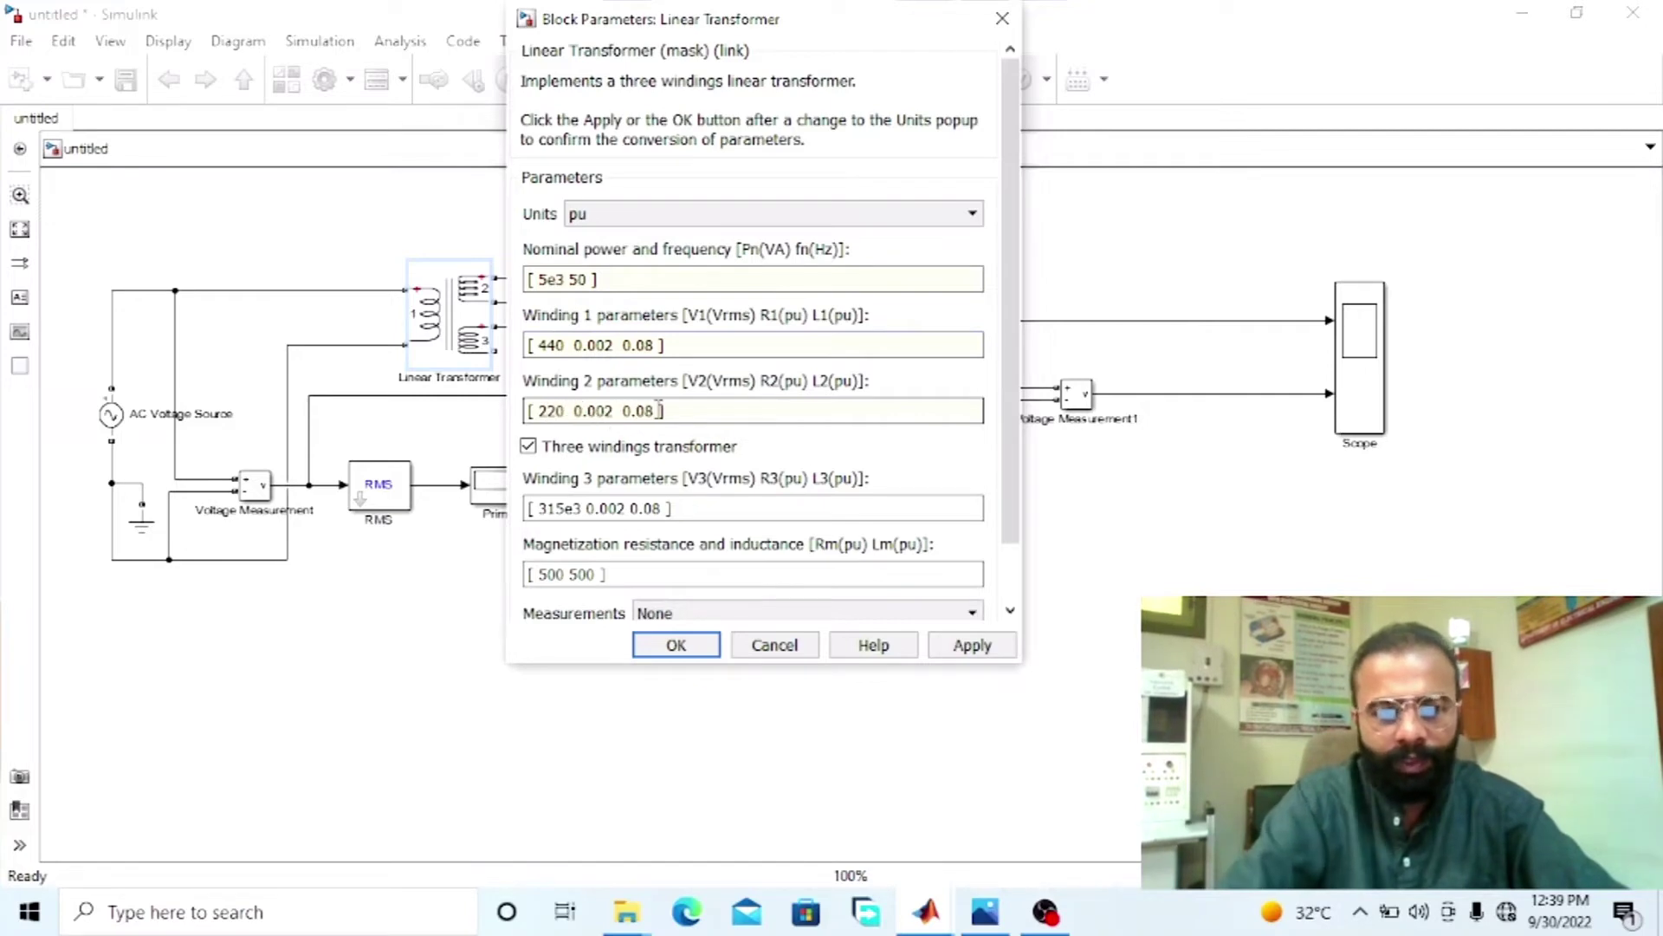
# - Copy the winding 2 parameters [ 220 0.002 0.08 ] to winding 3 and apply the transformer settings
pyautogui.moveTo(650, 416); pyautogui.dragTo(496, 425)
pyautogui.hotkey('ctrl', 'c')
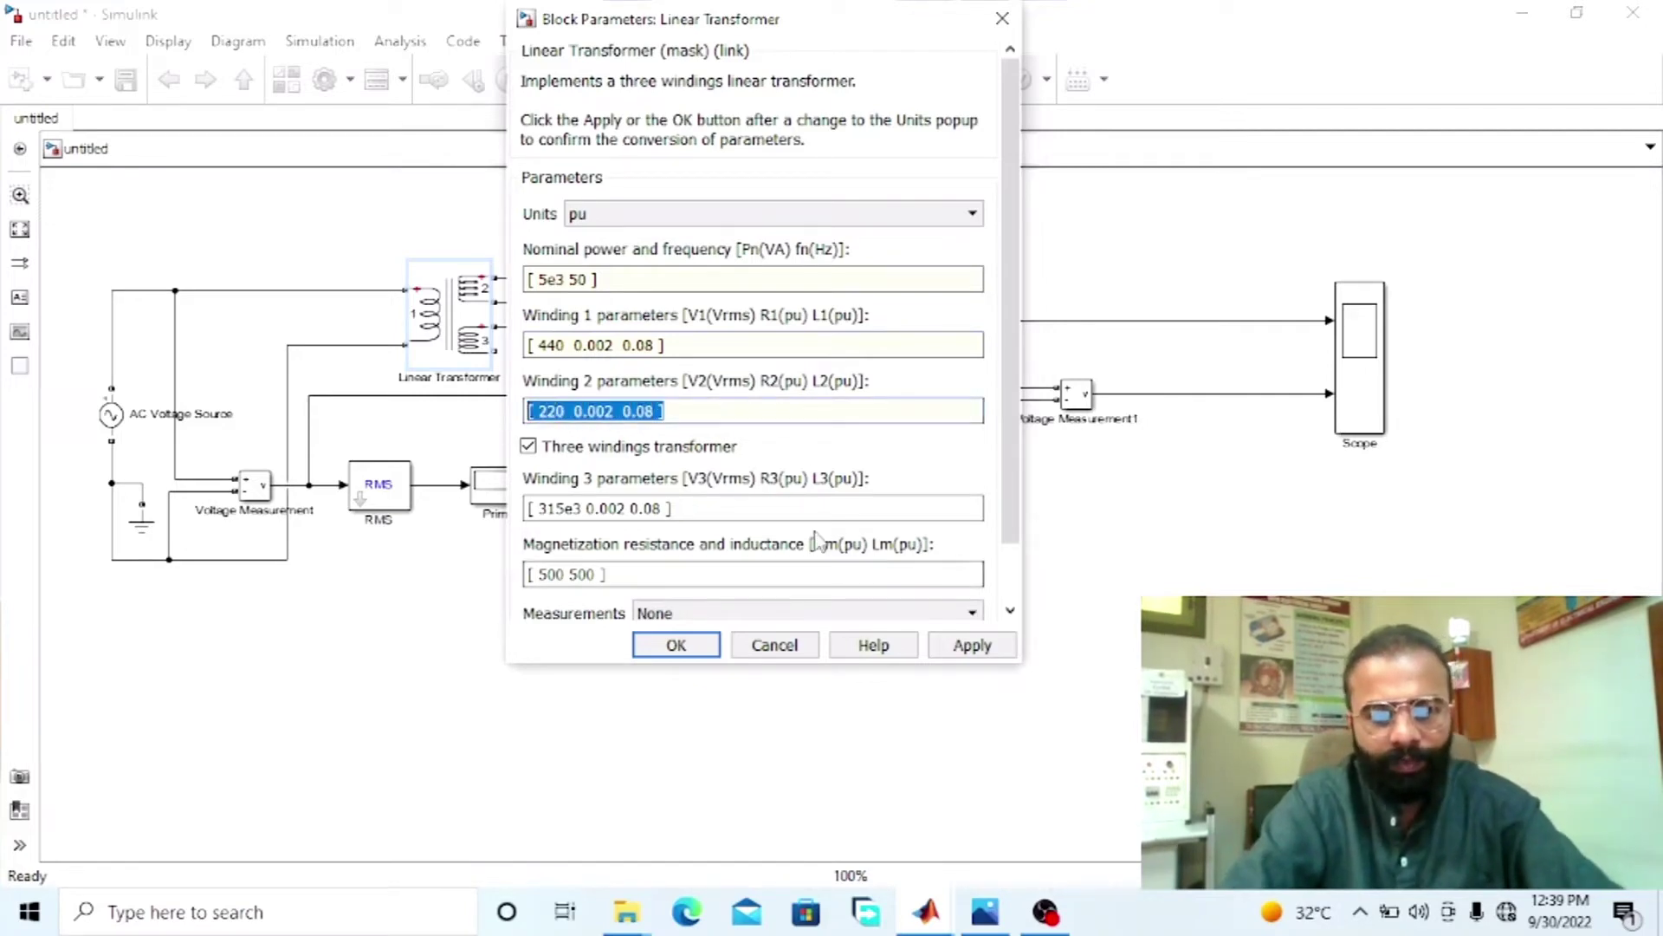
pyautogui.tripleClick(755, 511)
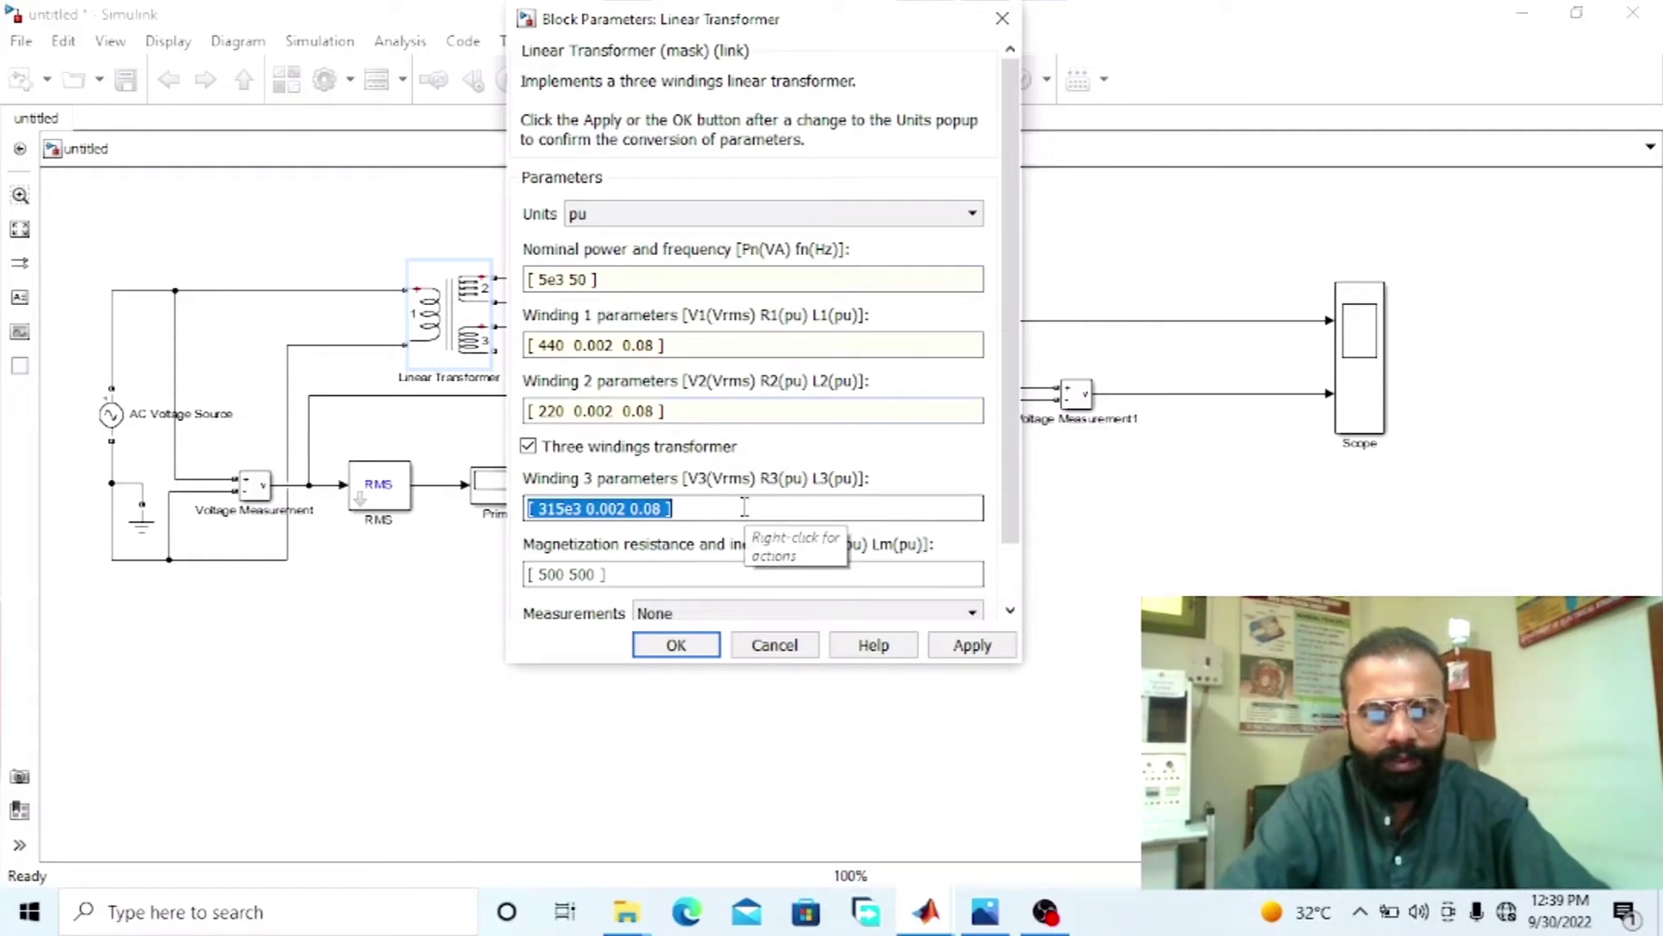
pyautogui.hotkey('ctrl', 'v')
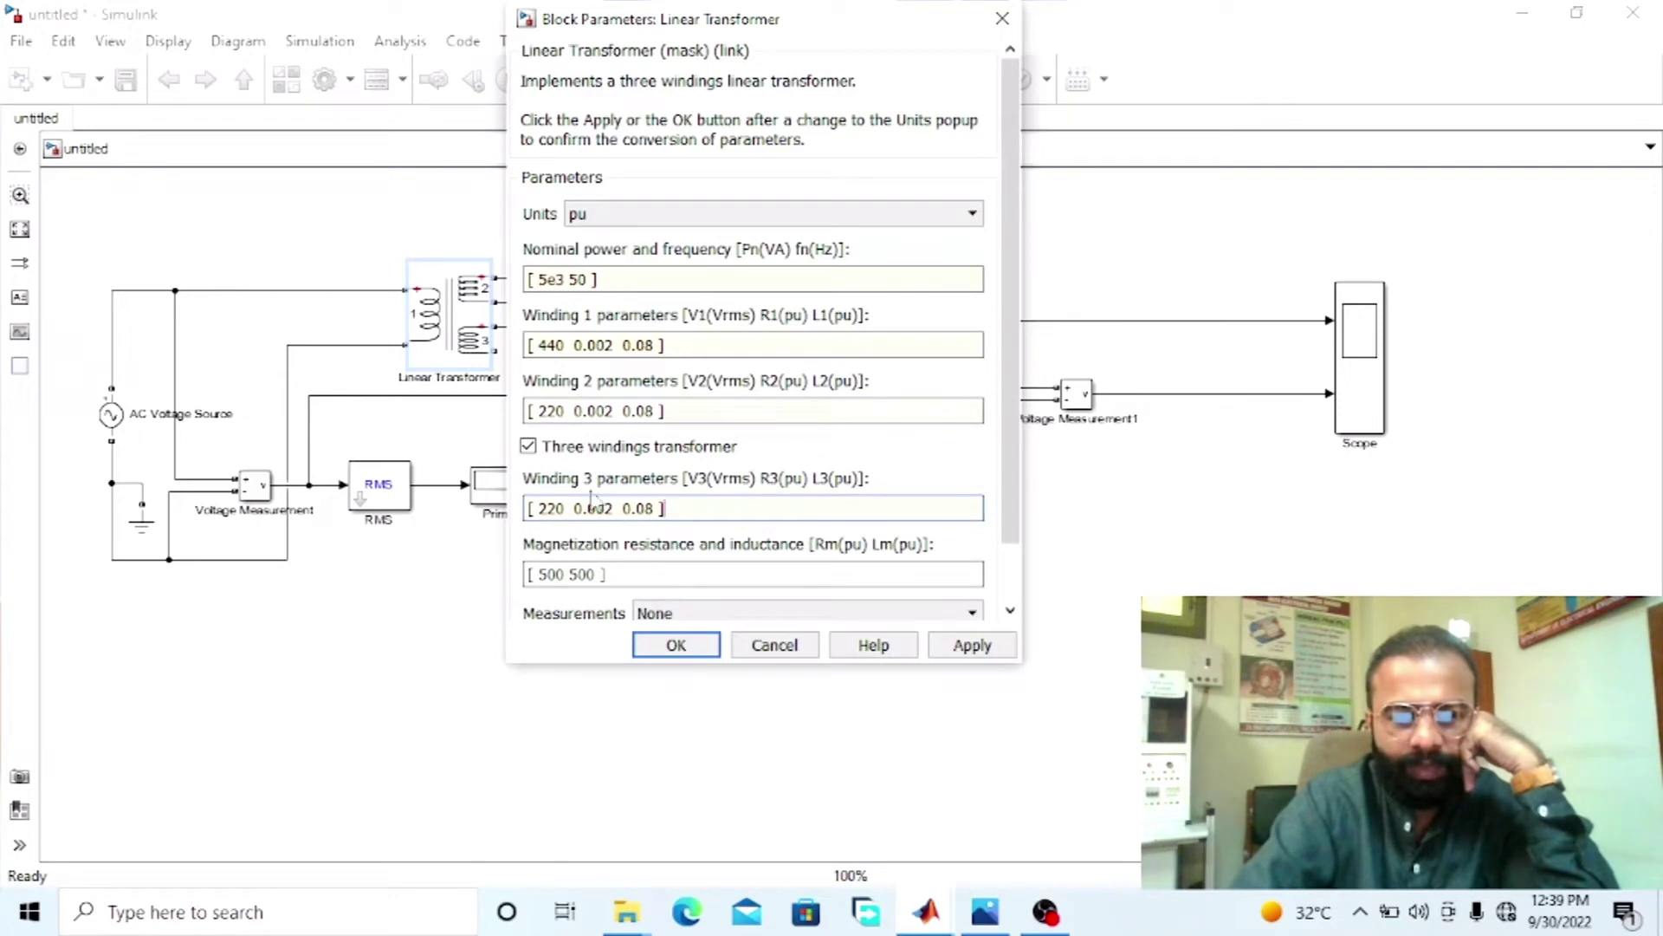
pyautogui.click(971, 646)
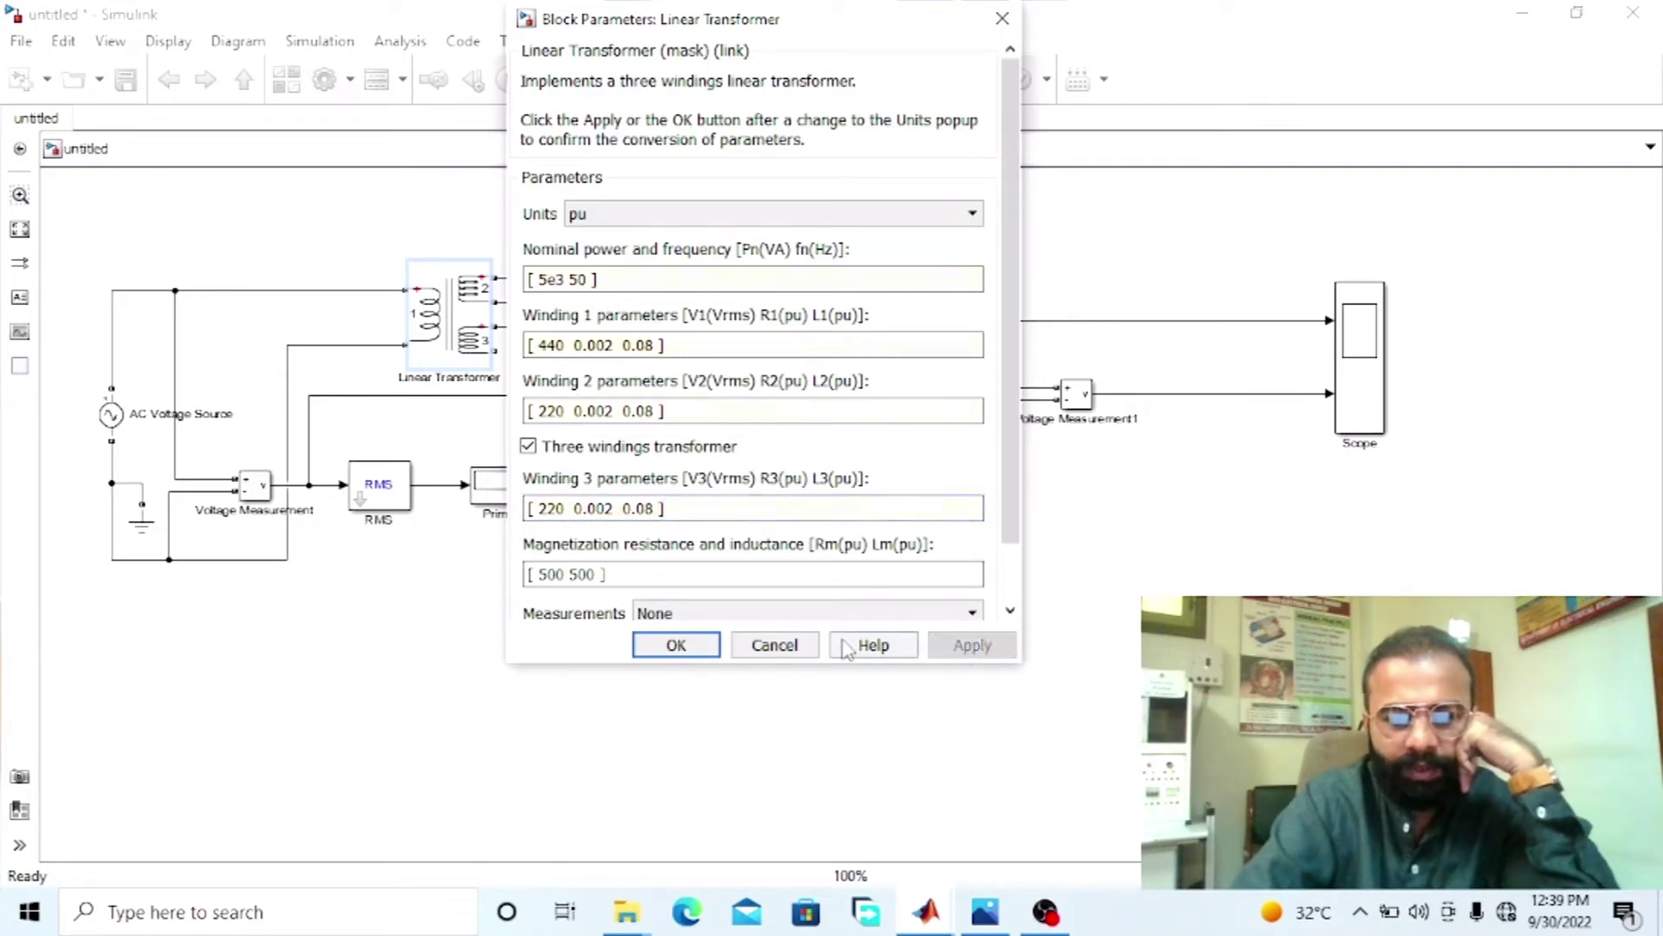
pyautogui.click(676, 646)
# - Set the AC Voltage Source's peak amplitude to 440 V and accept its parameters
pyautogui.doubleClick(94, 421)
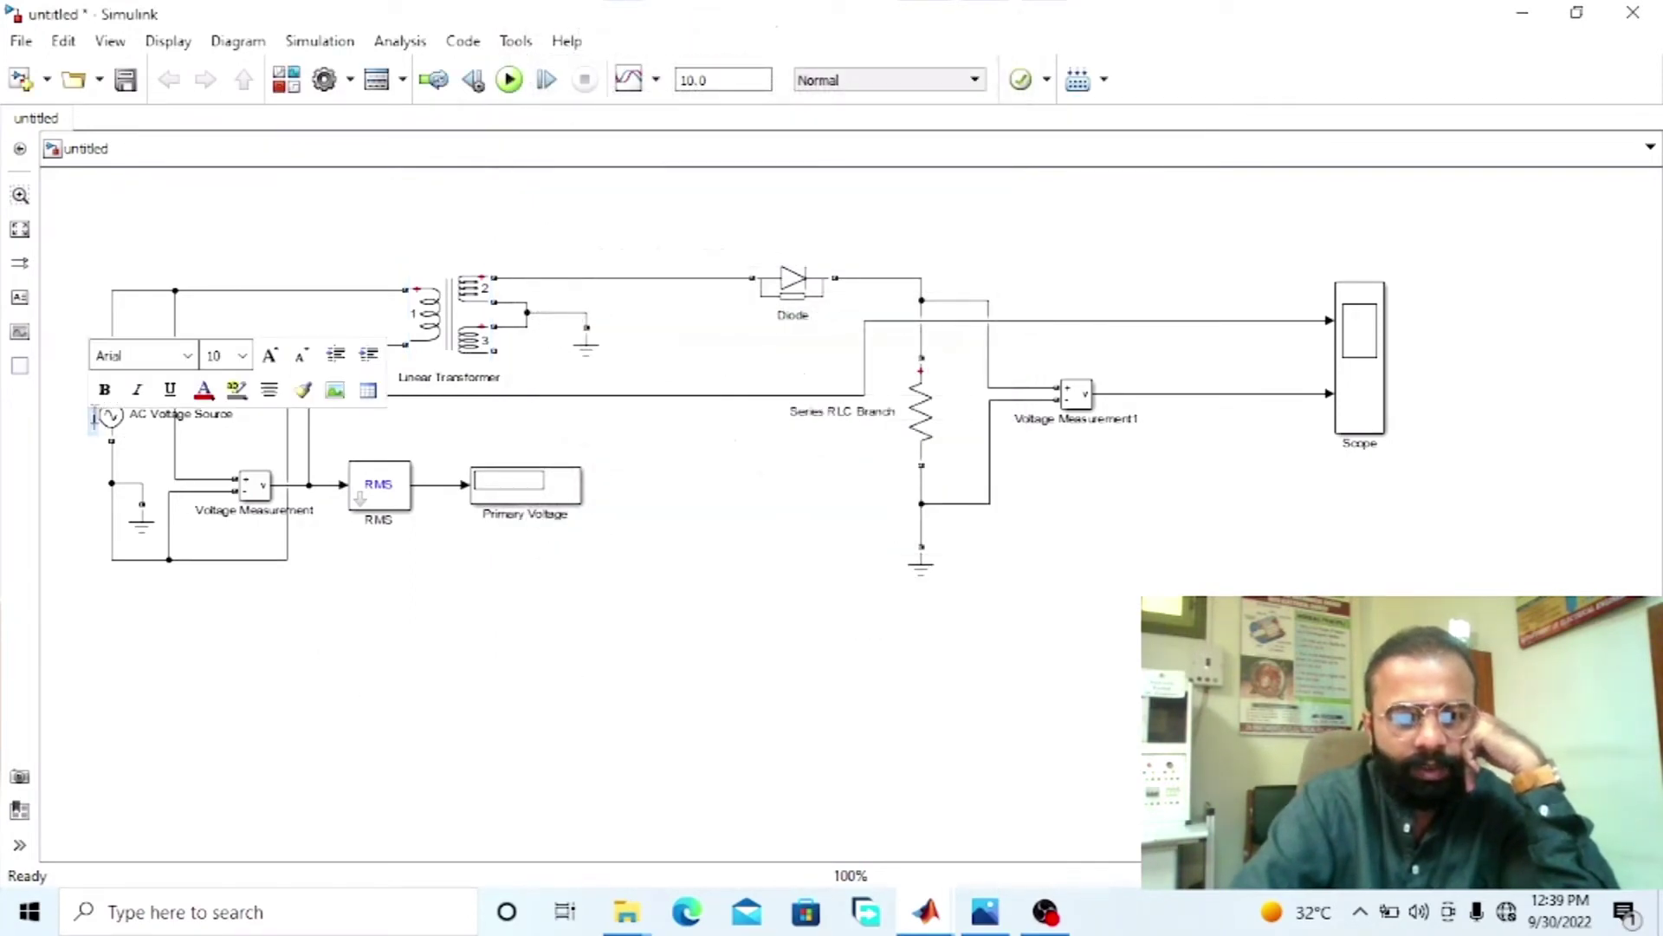
pyautogui.doubleClick(115, 421)
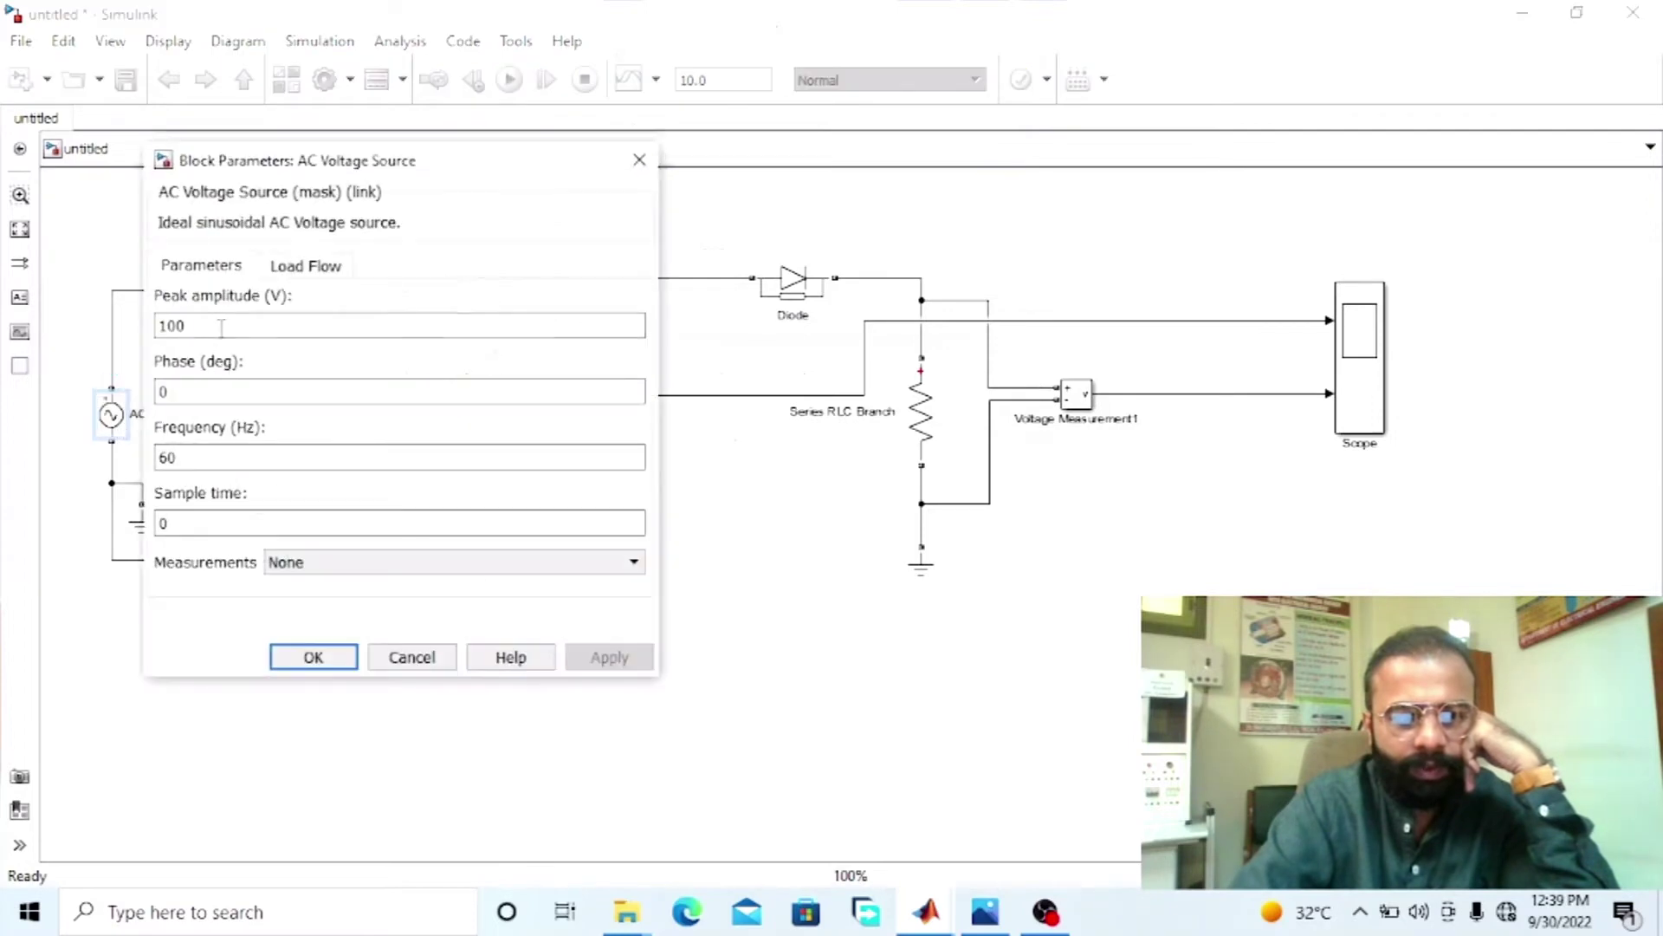
pyautogui.doubleClick(356, 321)
pyautogui.write('440')
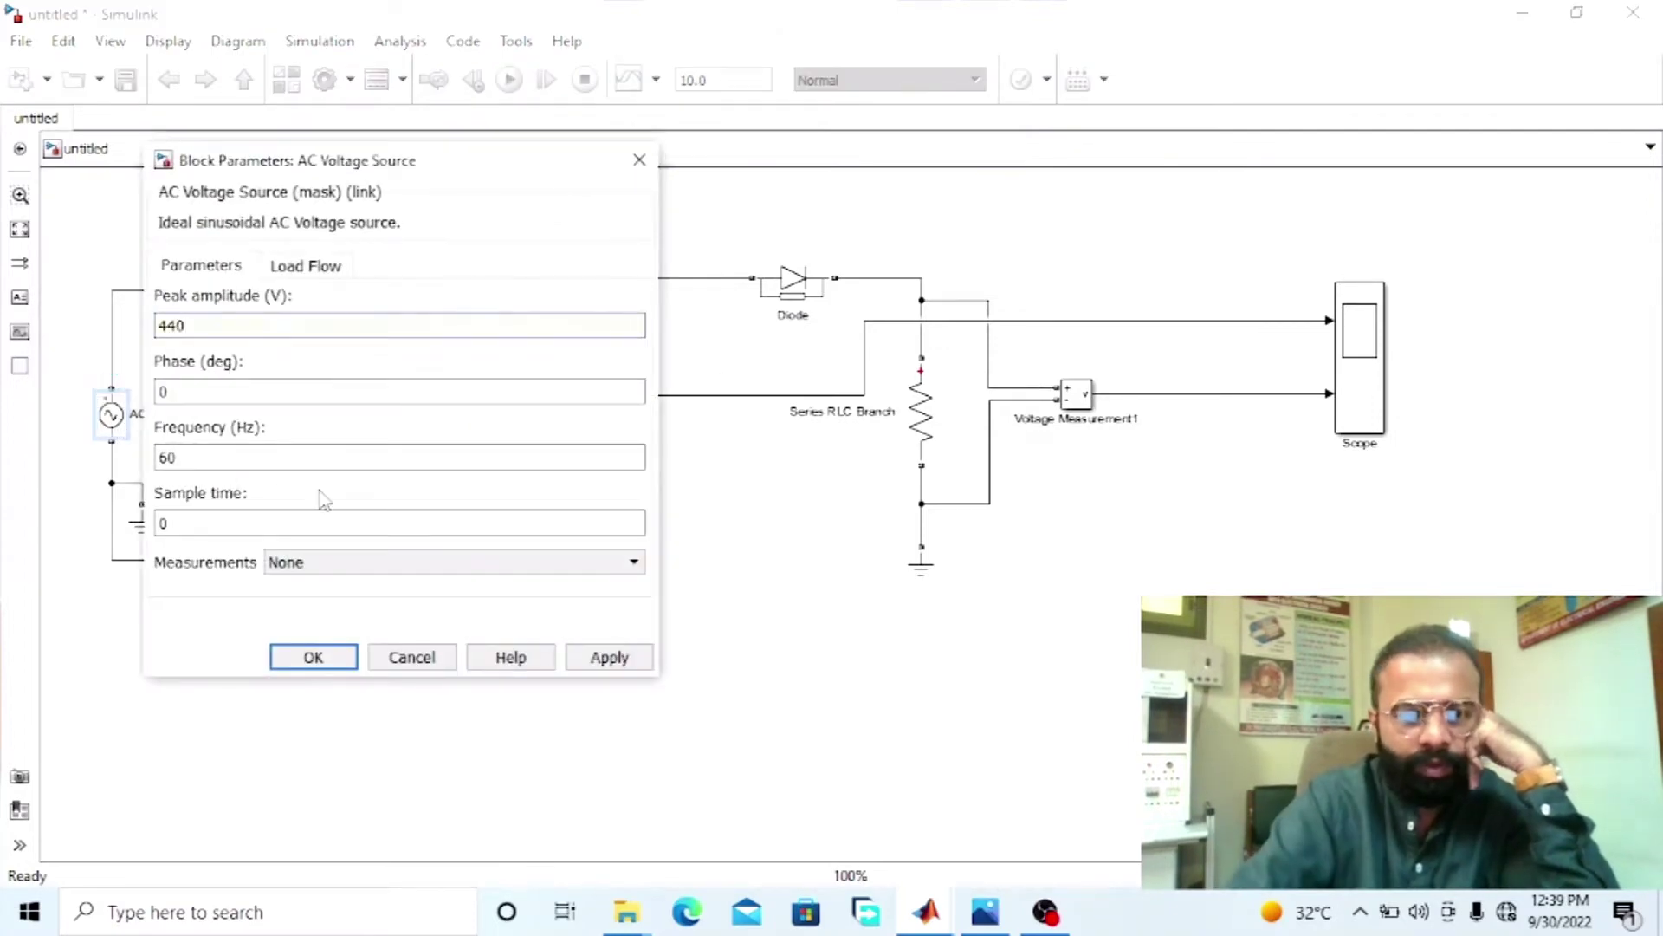
pyautogui.doubleClick(333, 458)
pyautogui.press('Return')
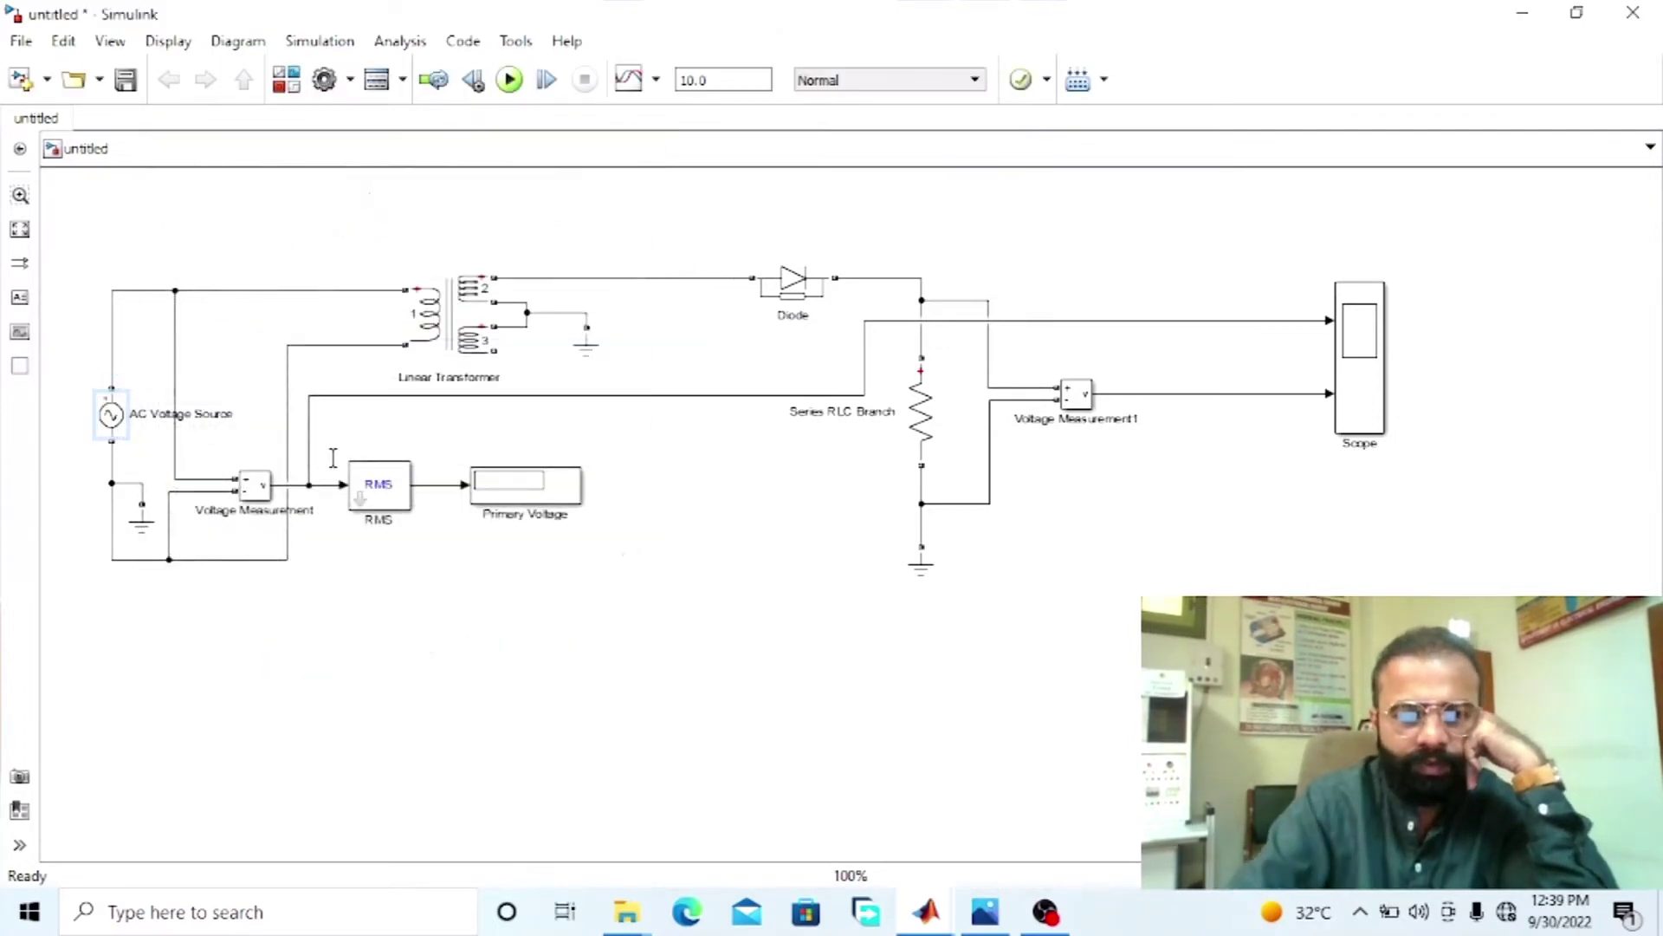
# - Set the RMS block's fundamental frequency to 50 Hz and accept its parameters
pyautogui.click(397, 490)
pyautogui.doubleClick(397, 489)
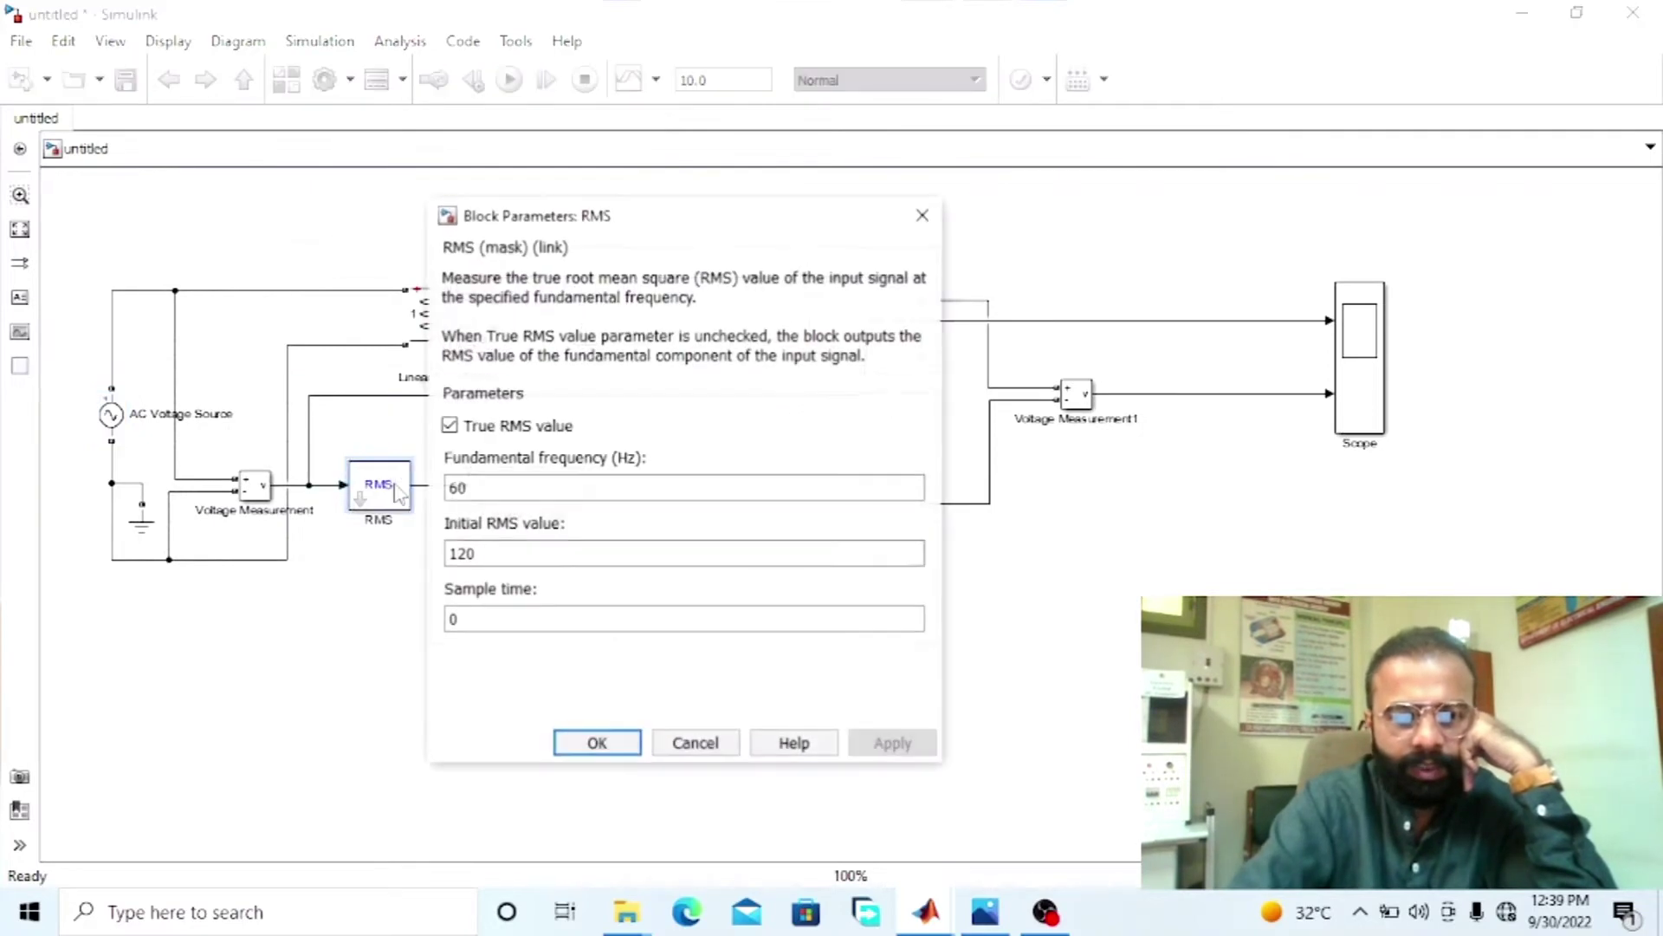
pyautogui.doubleClick(540, 486)
pyautogui.write('50')
pyautogui.press('Return')
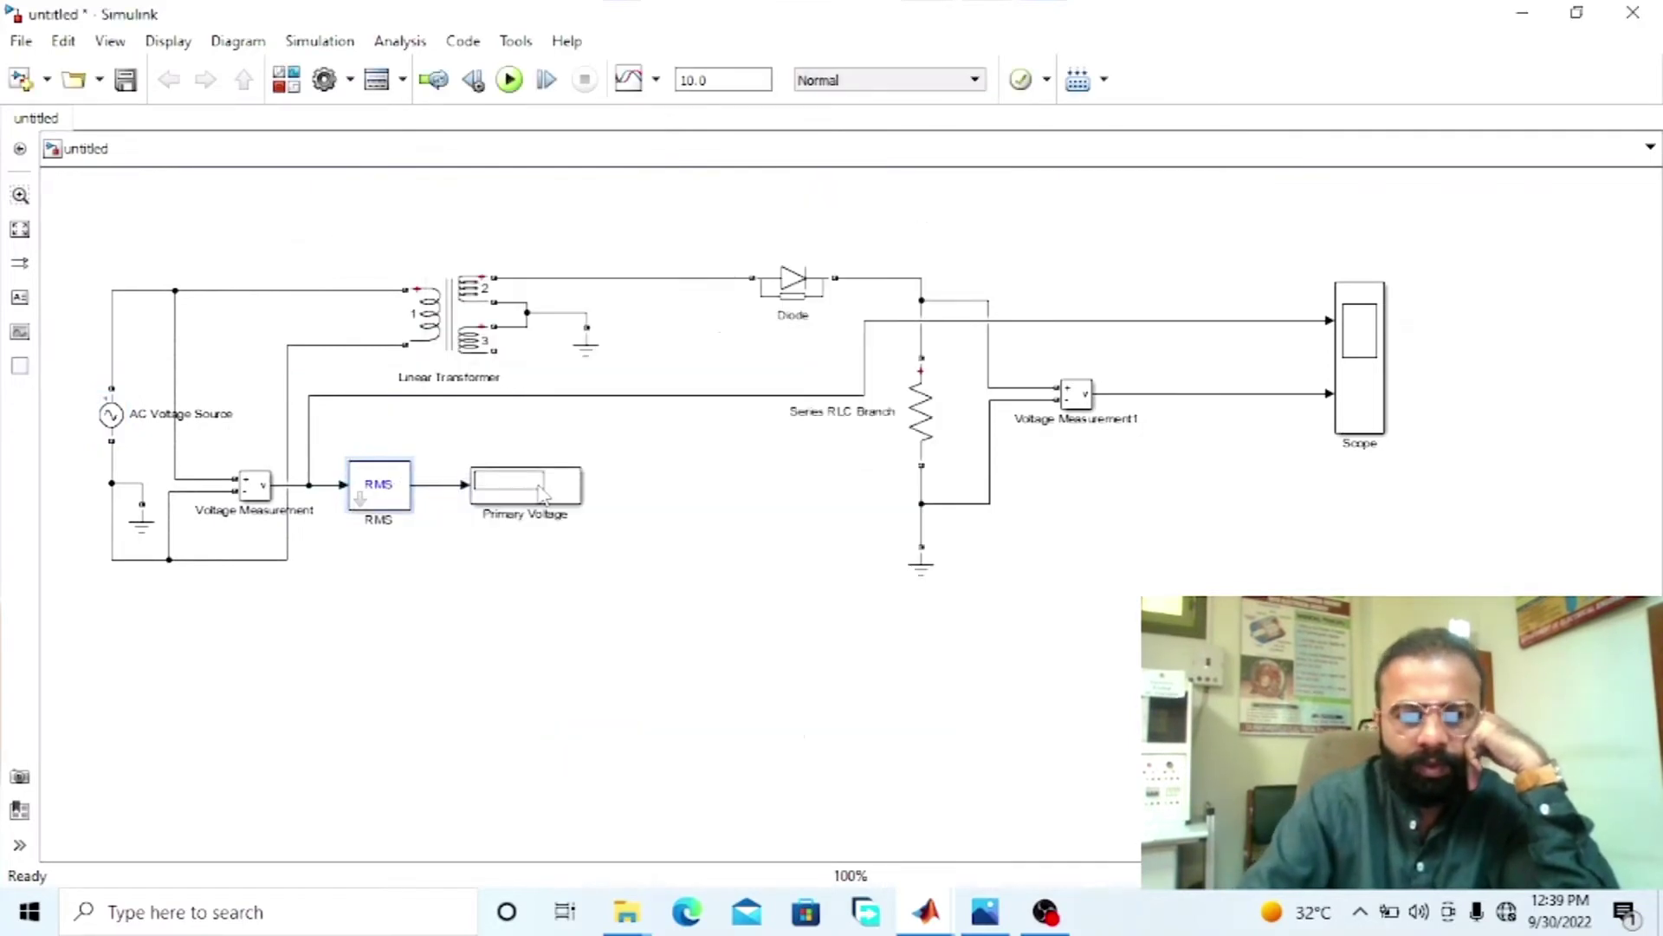
# - Set the Series RLC Branch load resistance to 100 ohms and accept its parameters
pyautogui.doubleClick(927, 419)
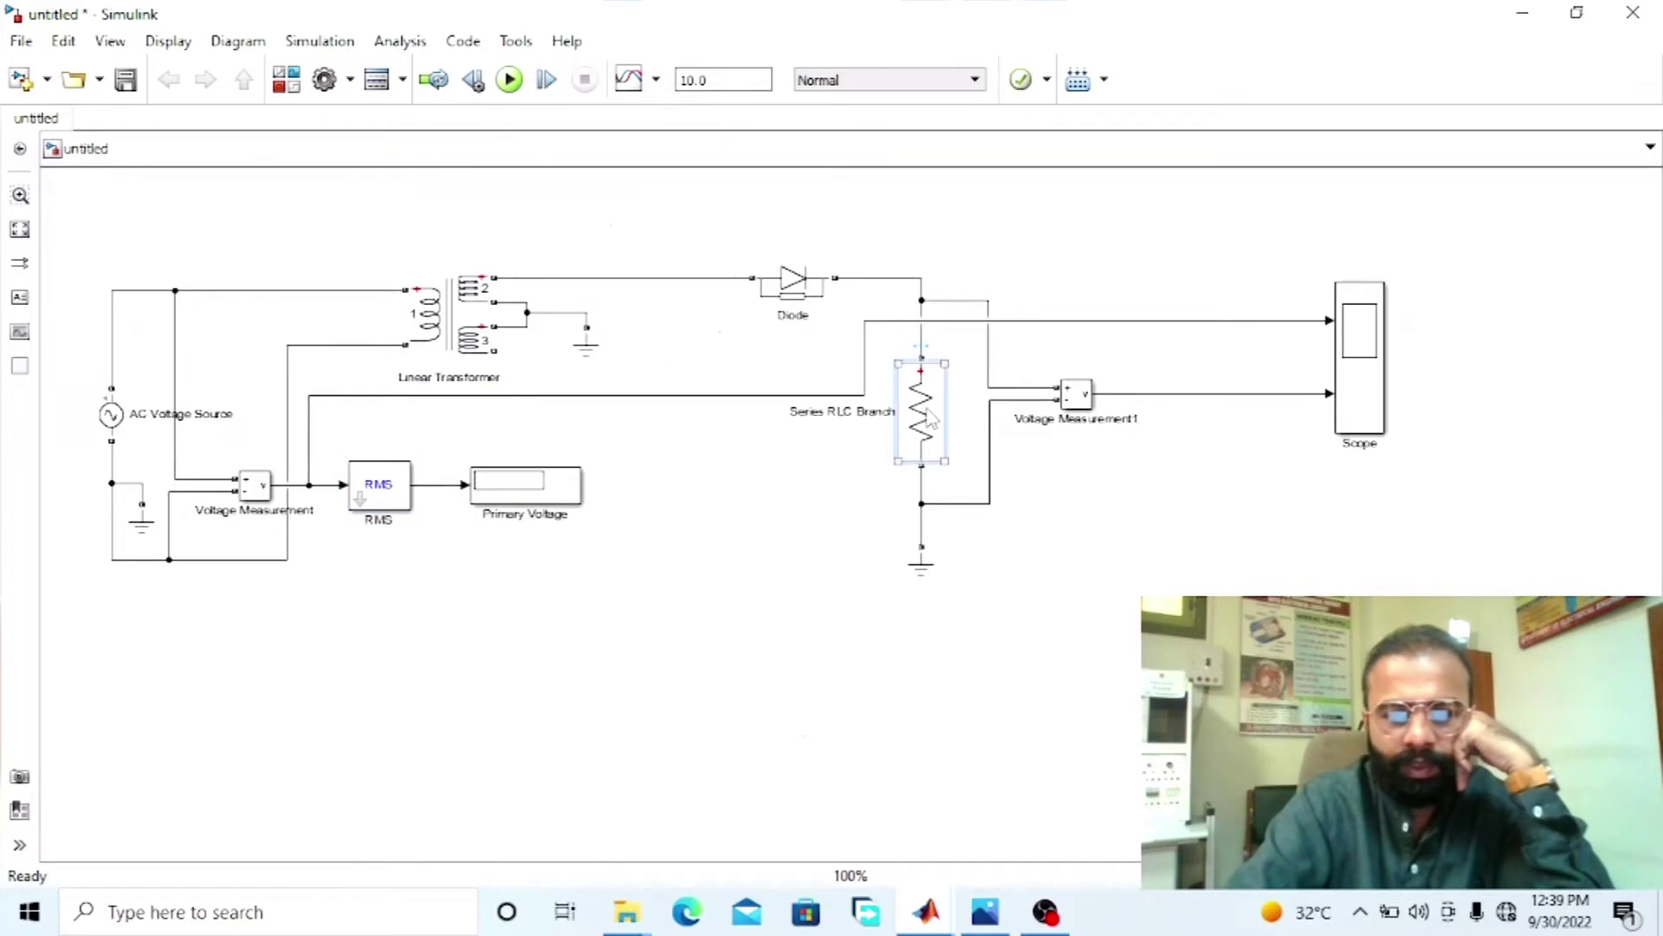
pyautogui.doubleClick(1080, 476)
pyautogui.write('100')
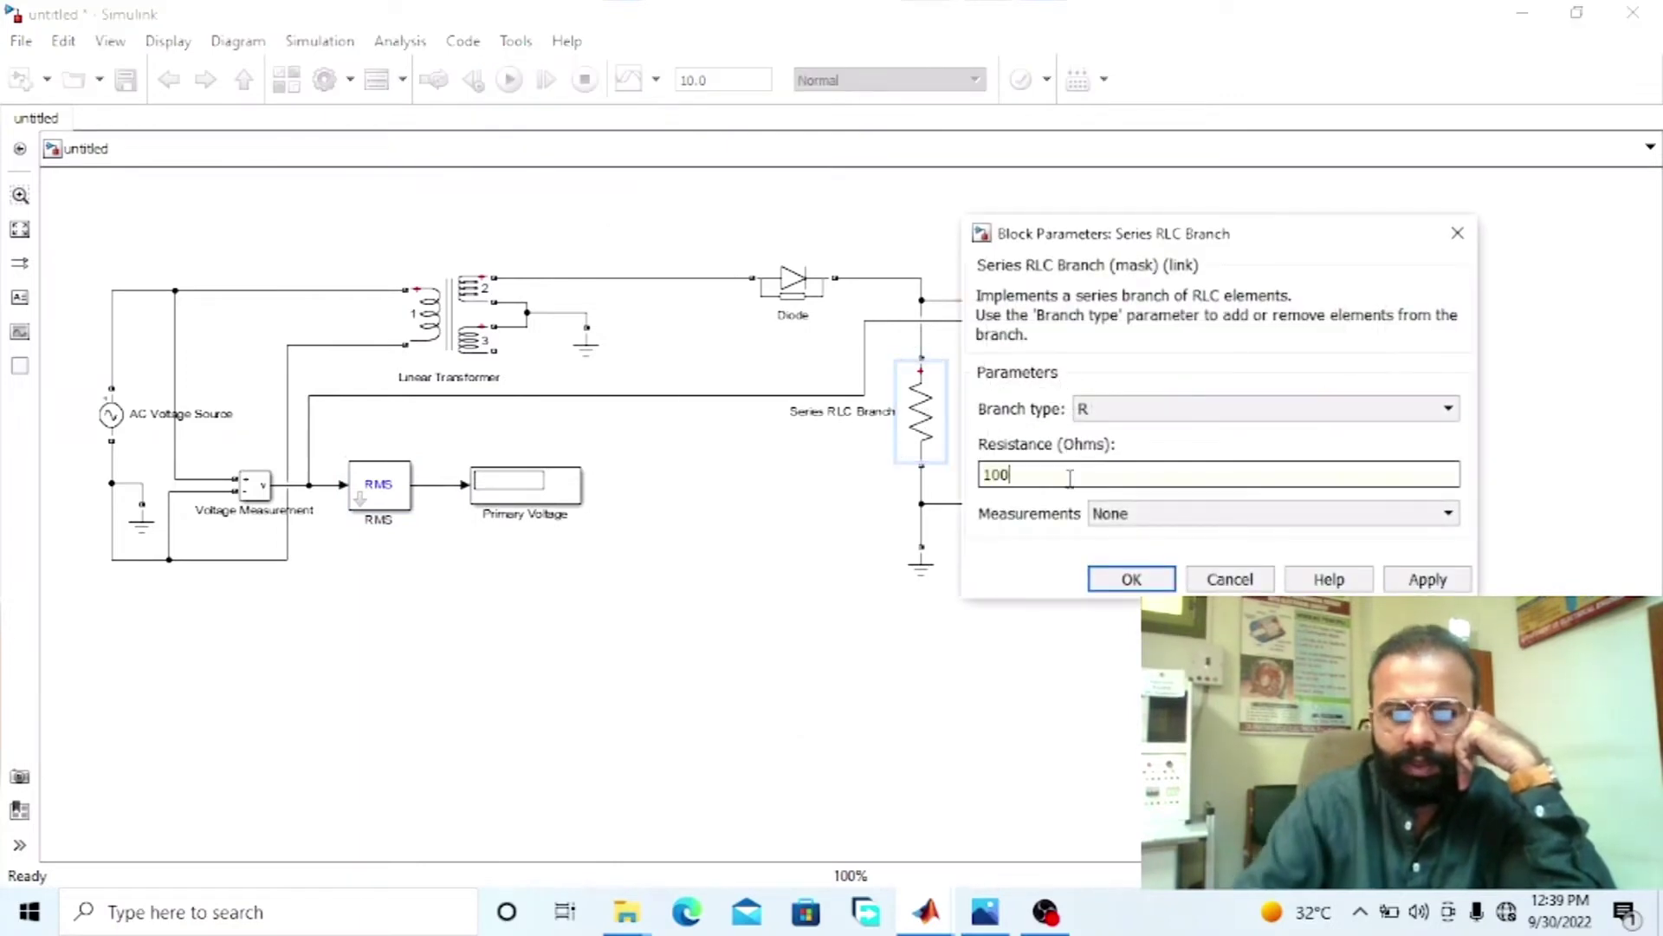
pyautogui.press('Return')
pyautogui.click(1170, 555)
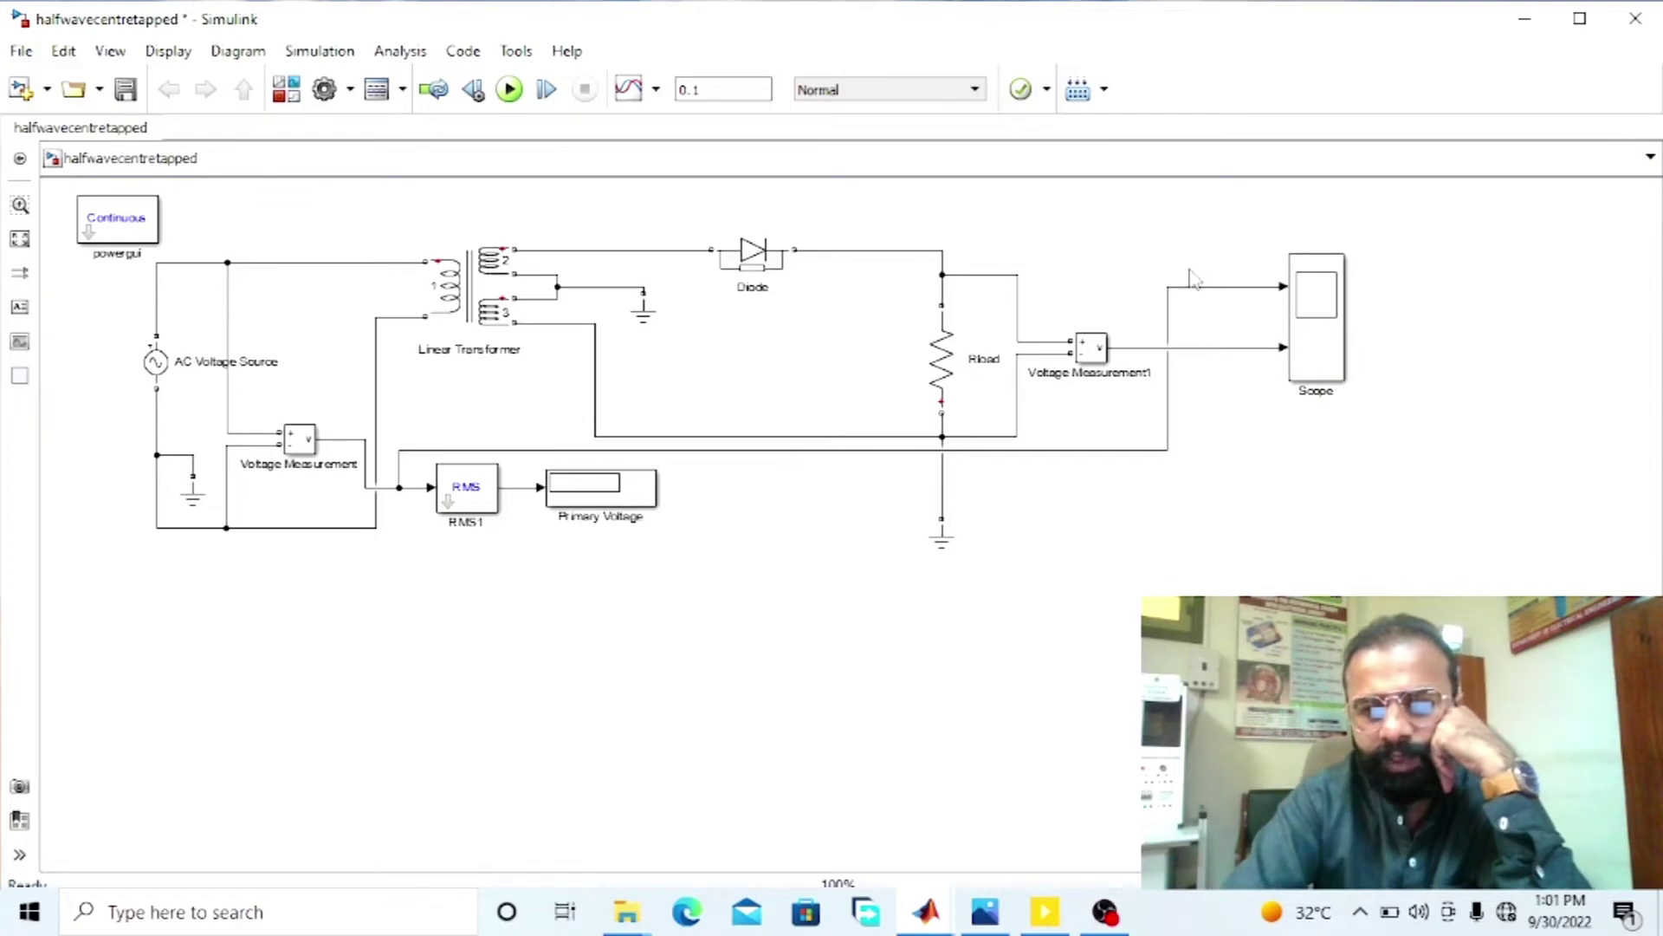
# - Run the halfwavecentretapped simulation and open the Scope to show the source and load voltage waveforms
pyautogui.click(510, 90)
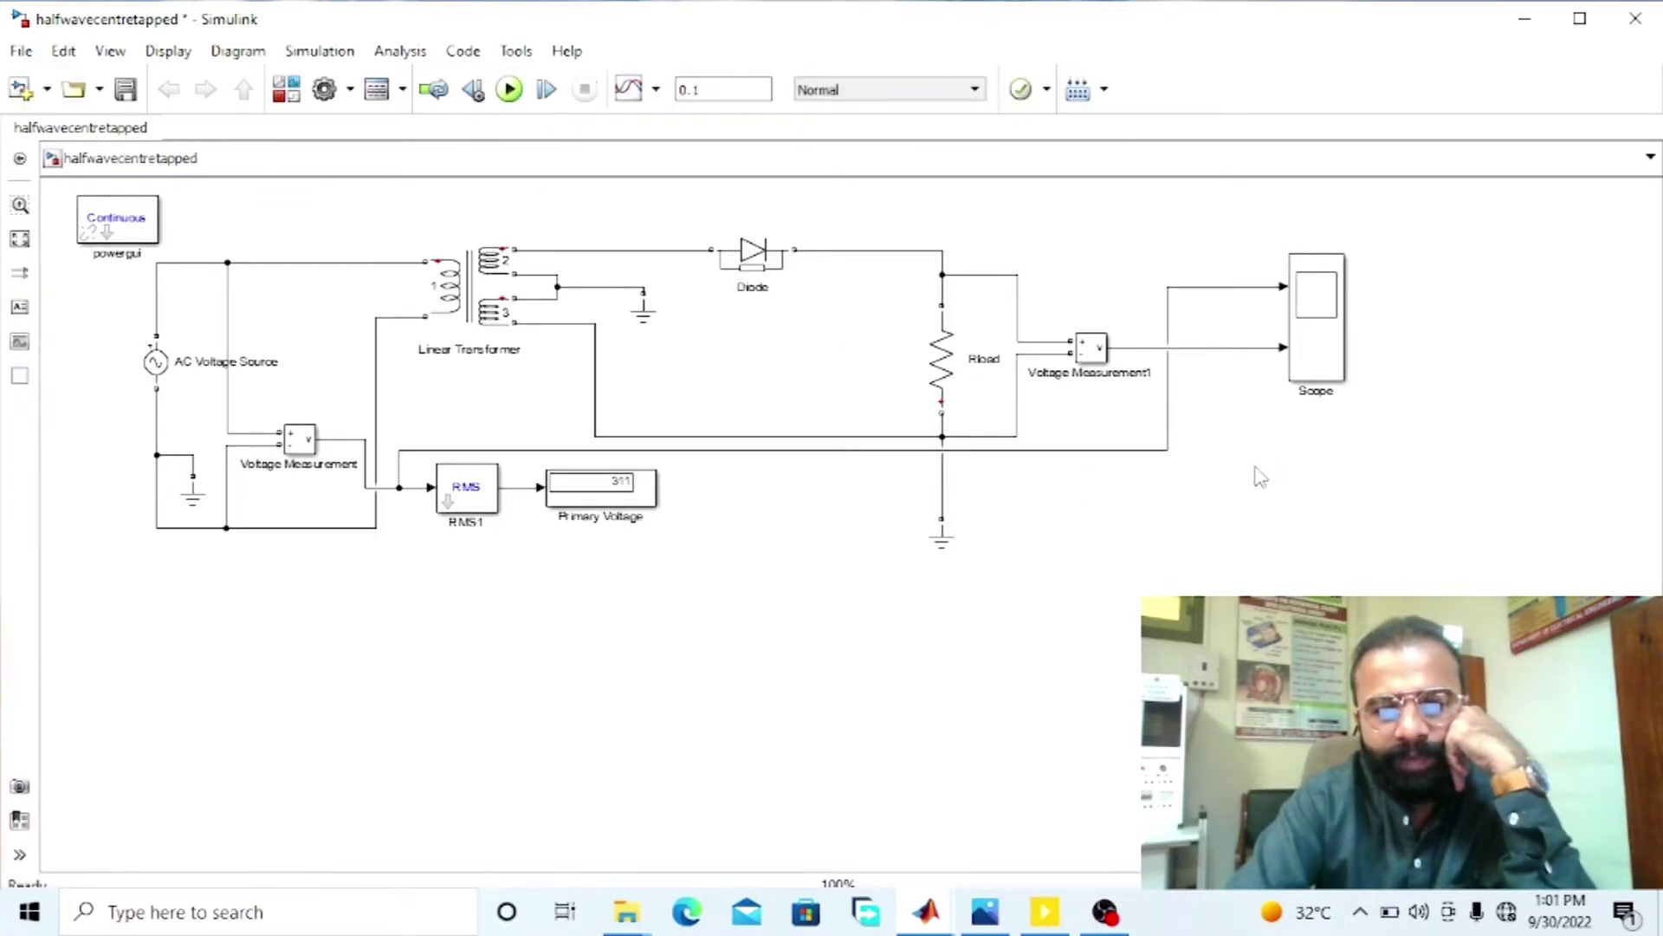
pyautogui.click(1291, 354)
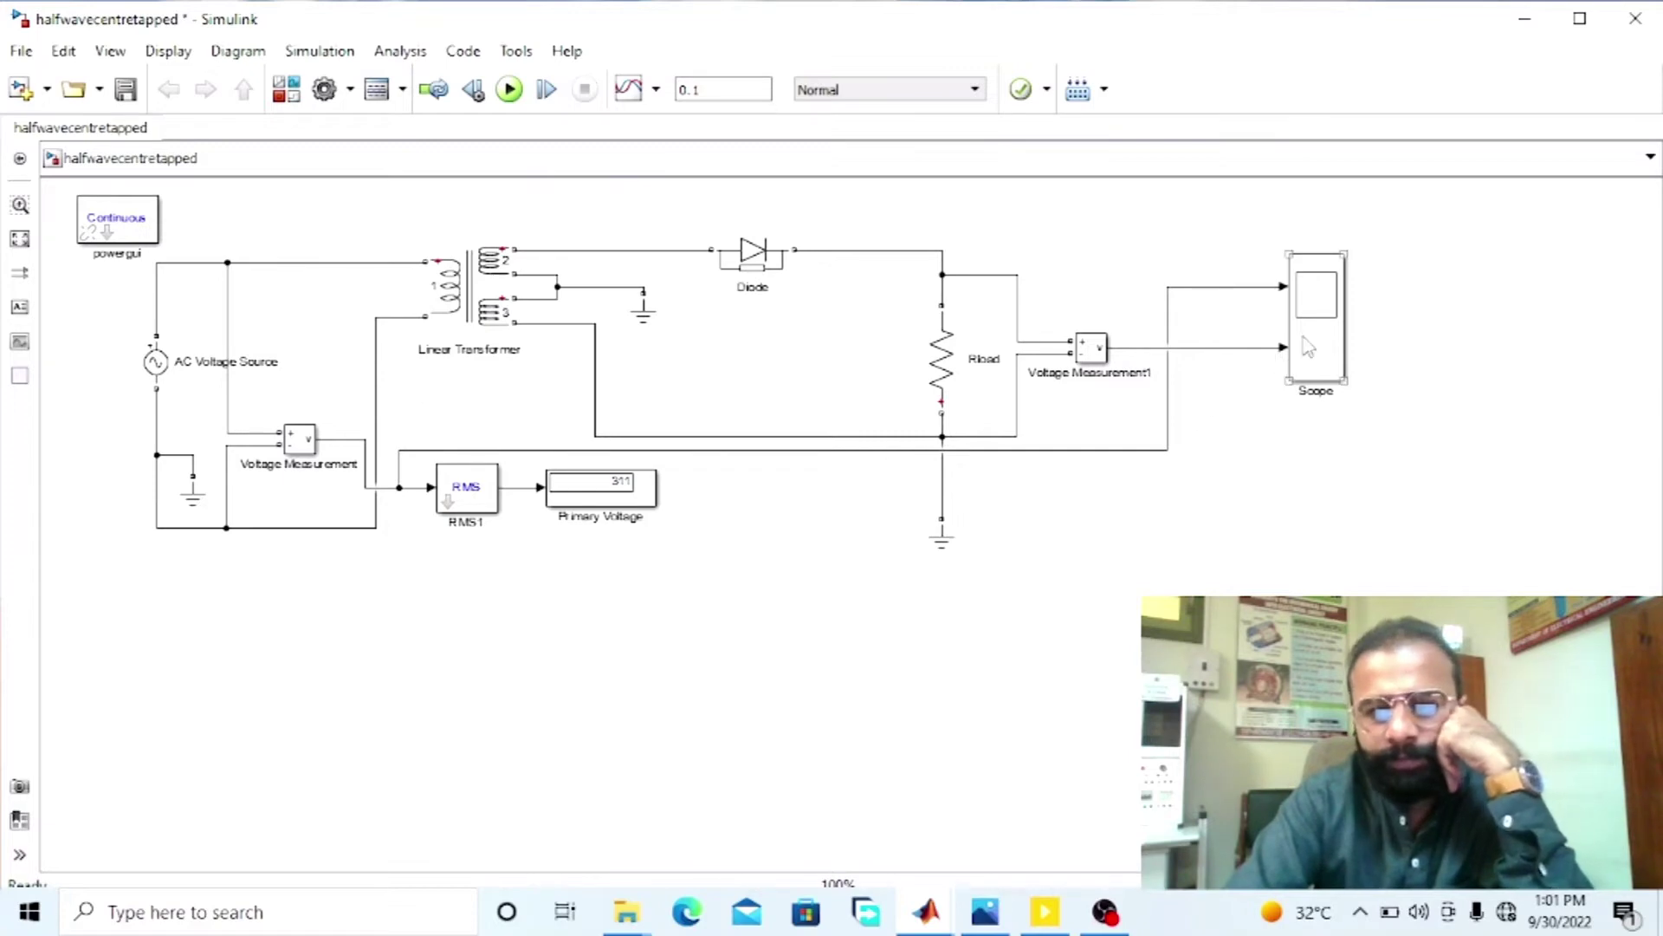
pyautogui.doubleClick(1309, 347)
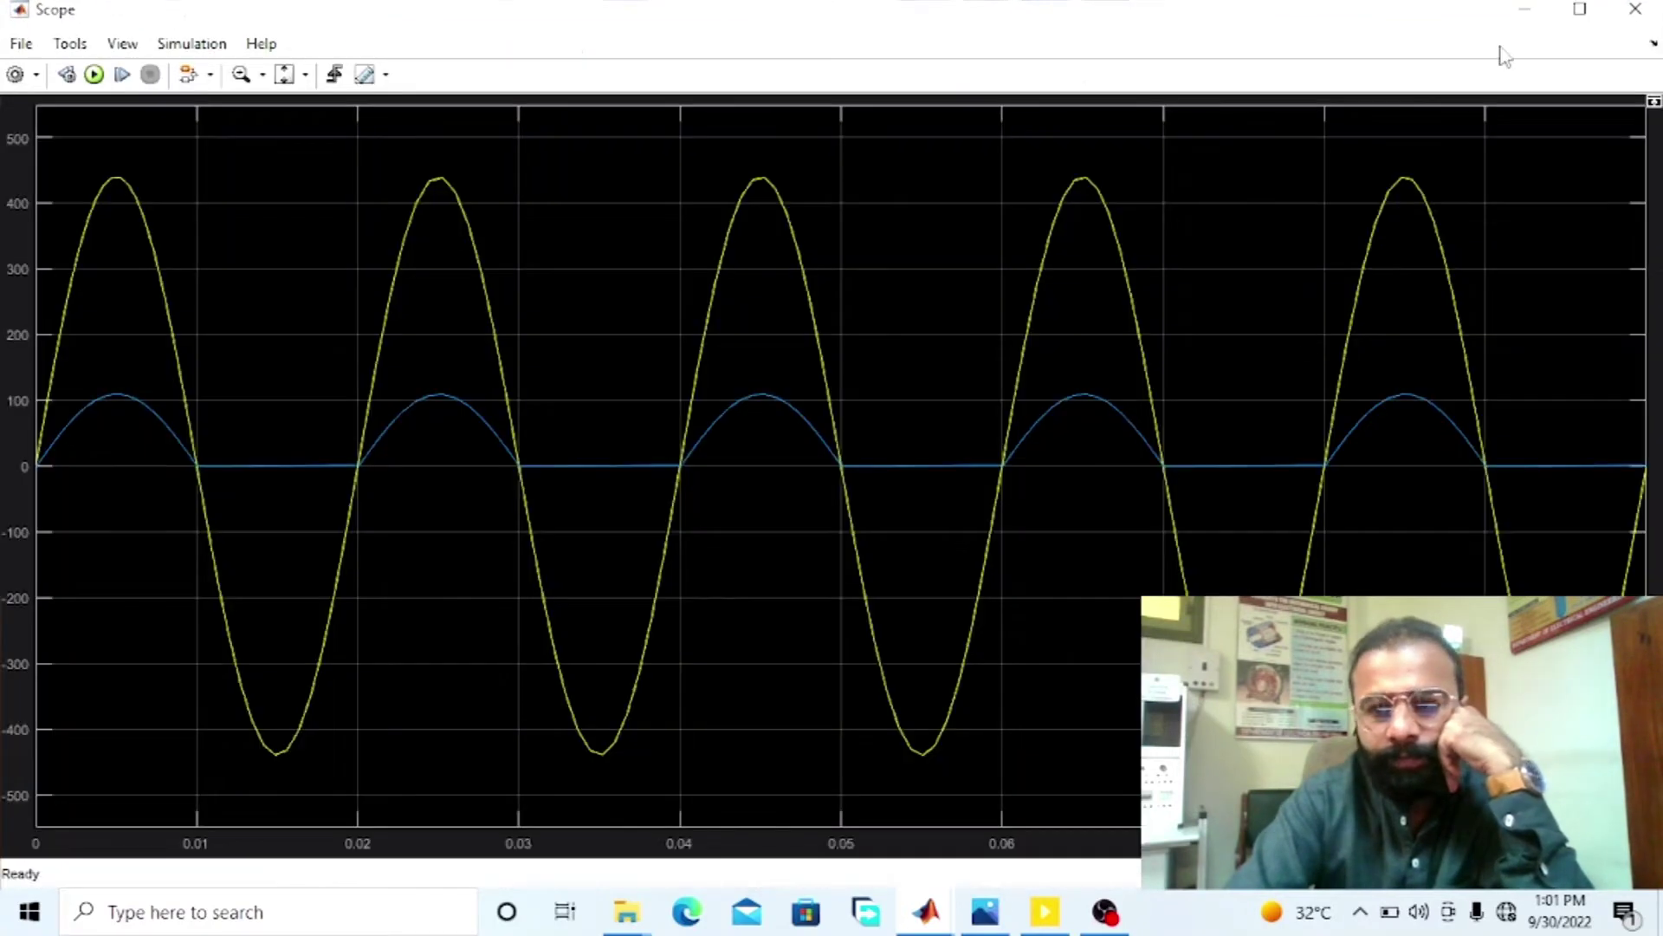
# - Shrink and reposition the Scope window over the model so that both complete voltage waveforms can be examined
pyautogui.click(1579, 10)
pyautogui.doubleClick(1316, 35)
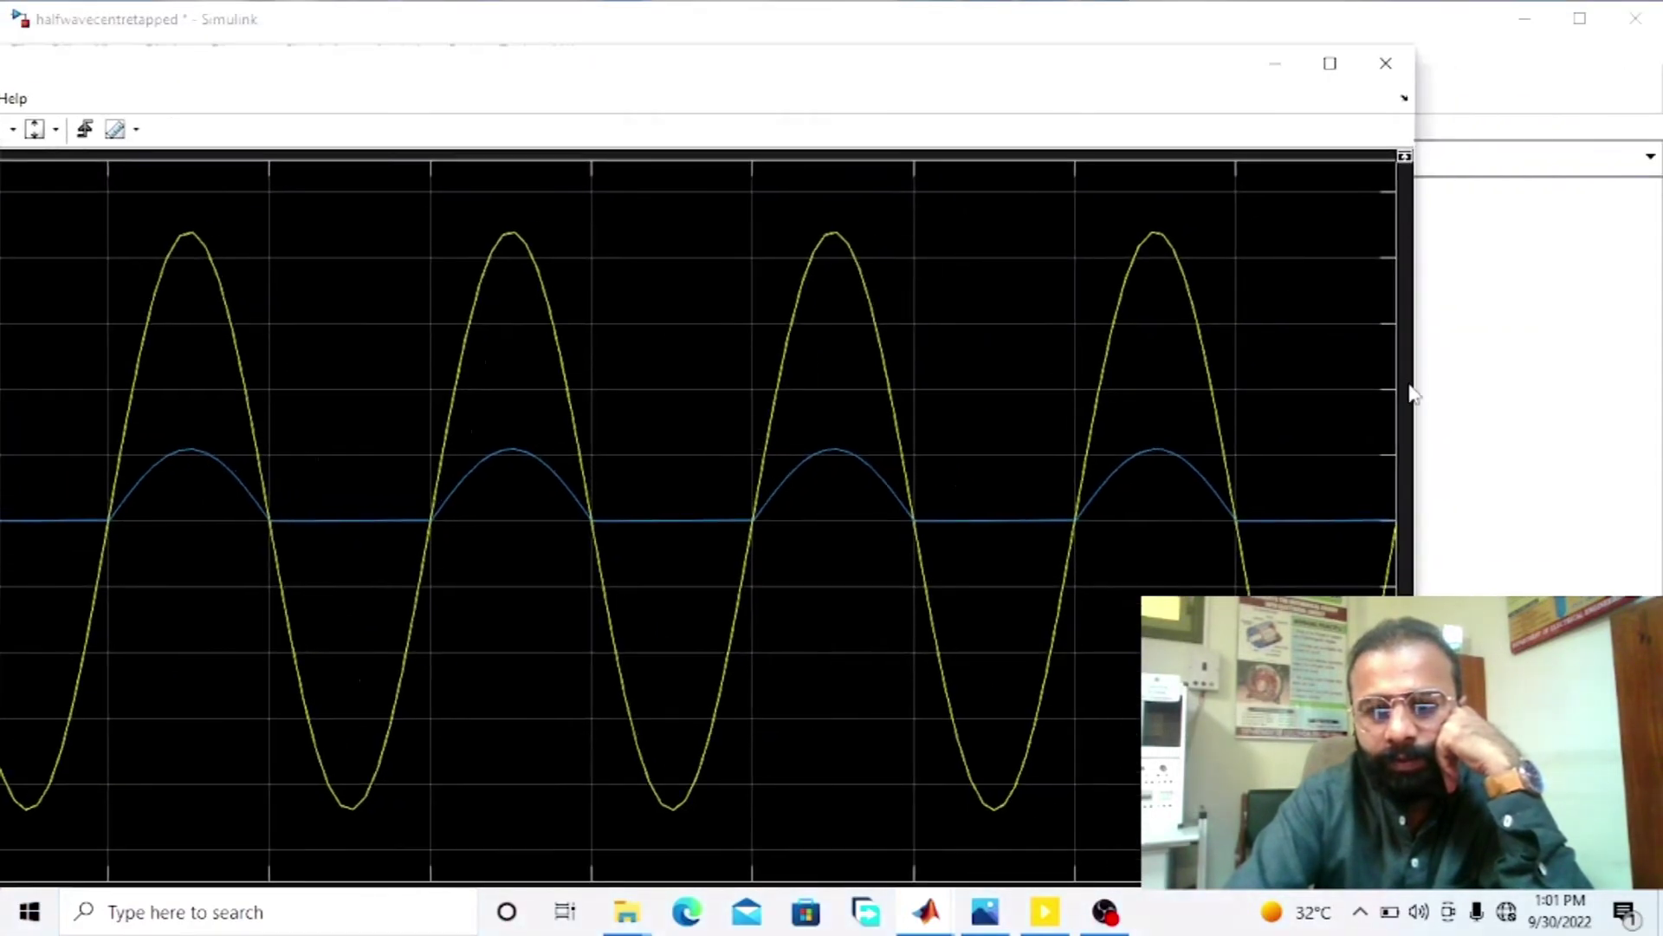
pyautogui.moveTo(1415, 391); pyautogui.dragTo(754, 433)
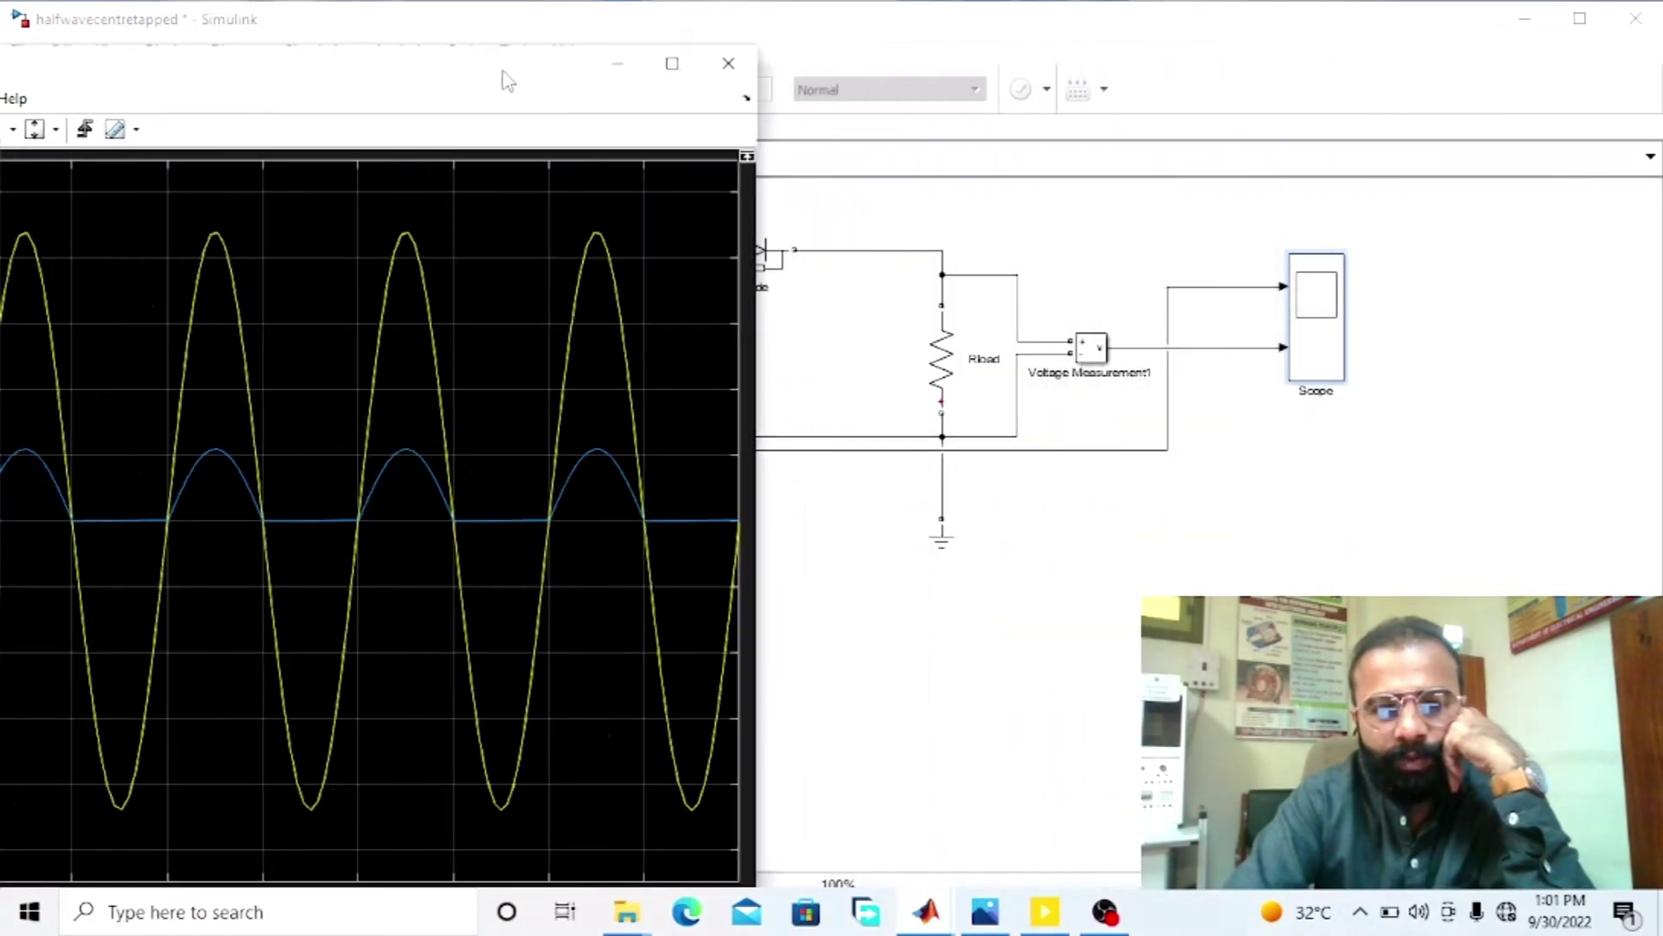
pyautogui.moveTo(505, 76); pyautogui.dragTo(839, 11)
pyautogui.doubleClick(715, 22)
pyautogui.moveTo(514, 48); pyautogui.dragTo(356, 420)
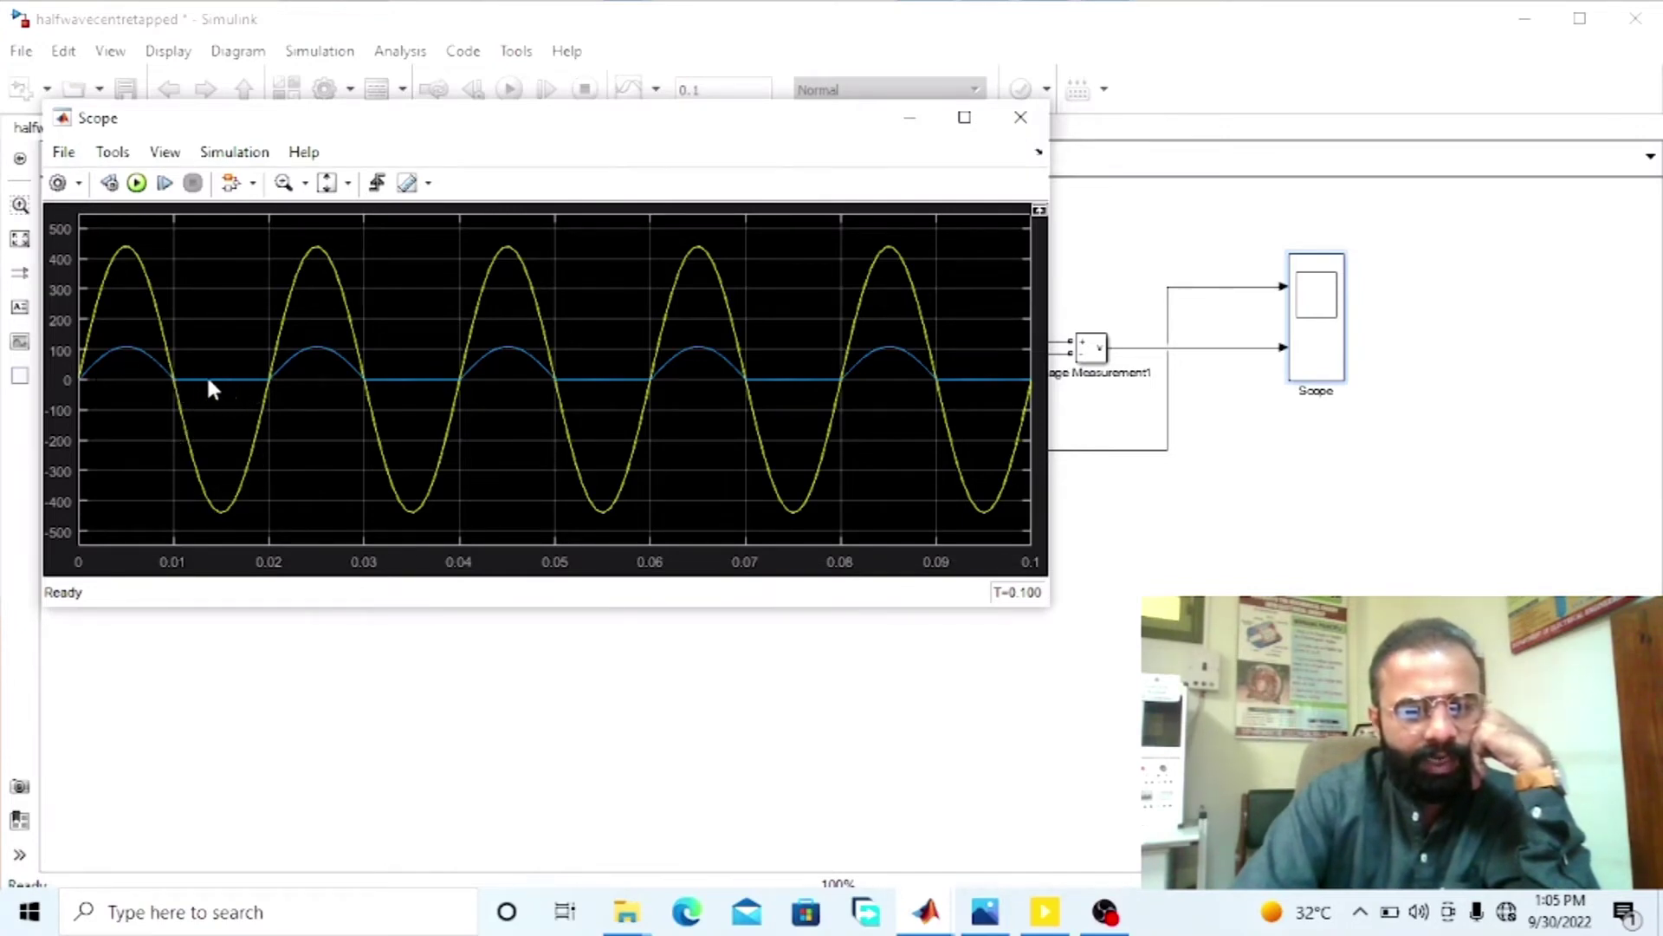
pyautogui.moveTo(641, 135)
pyautogui.mouseDown()
pyautogui.moveTo(924, 174)
pyautogui.moveTo(769, 179)
pyautogui.moveTo(704, 371)
pyautogui.moveTo(749, 401)
pyautogui.moveTo(809, 379)
pyautogui.moveTo(699, 283)
pyautogui.moveTo(720, 216)
pyautogui.moveTo(690, 212)
pyautogui.moveTo(658, 154)
pyautogui.mouseUp()
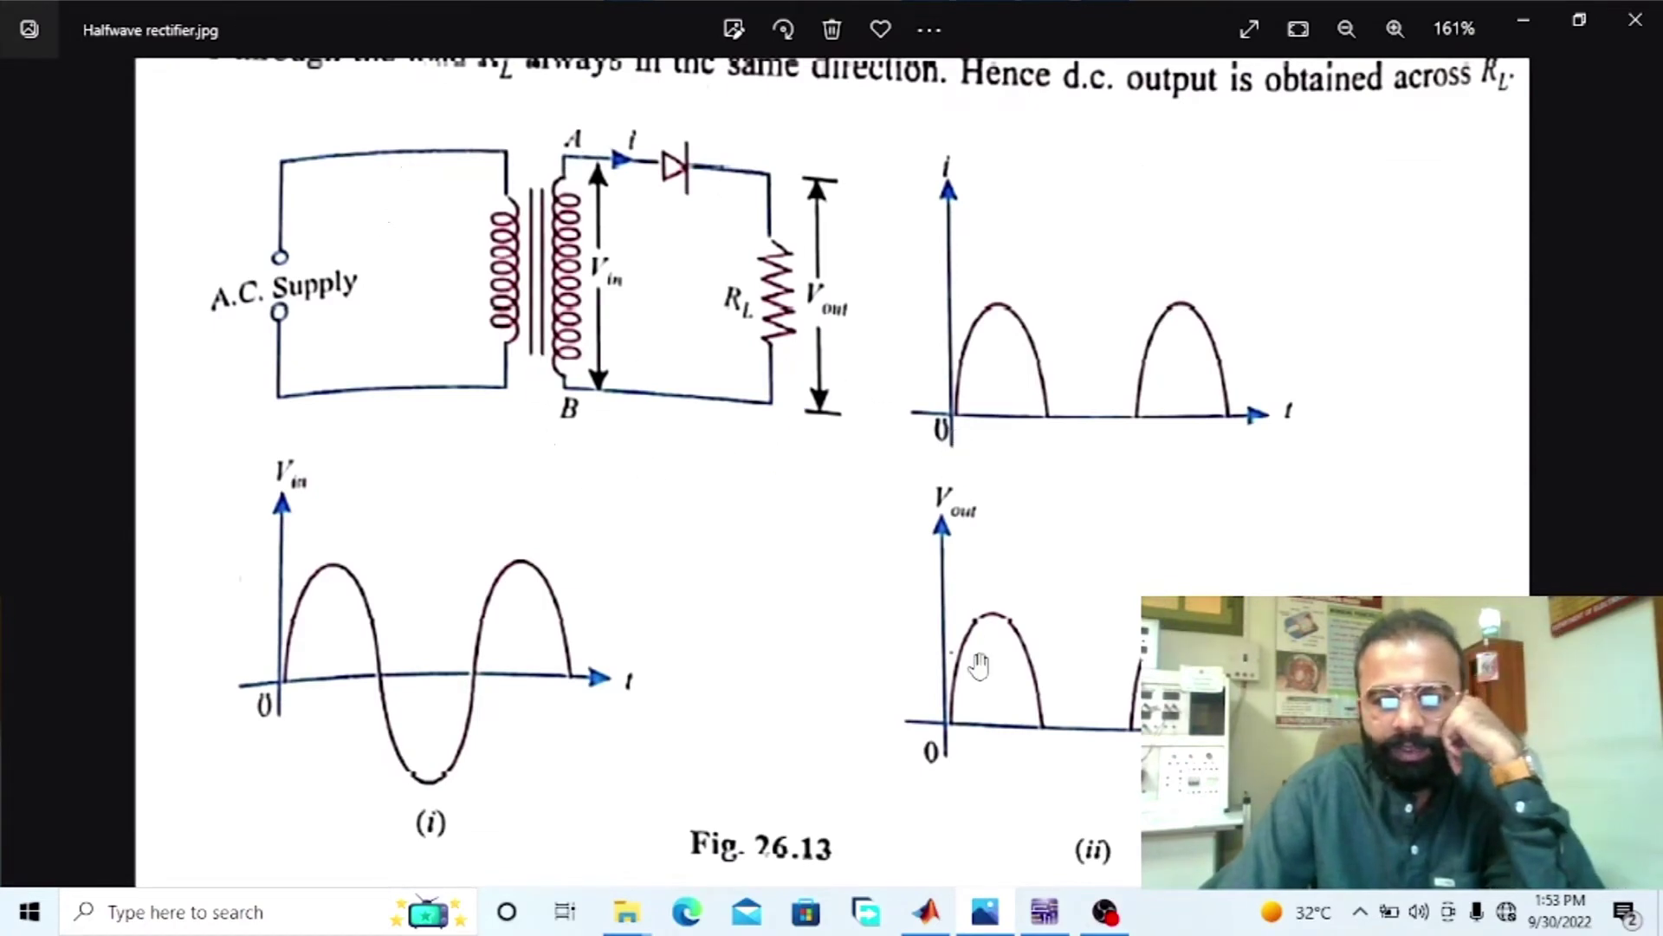
# - Switch to Multisim and place an AC_POWER source from the power sources family in the upper-left area of the sheet
pyautogui.click(1044, 912)
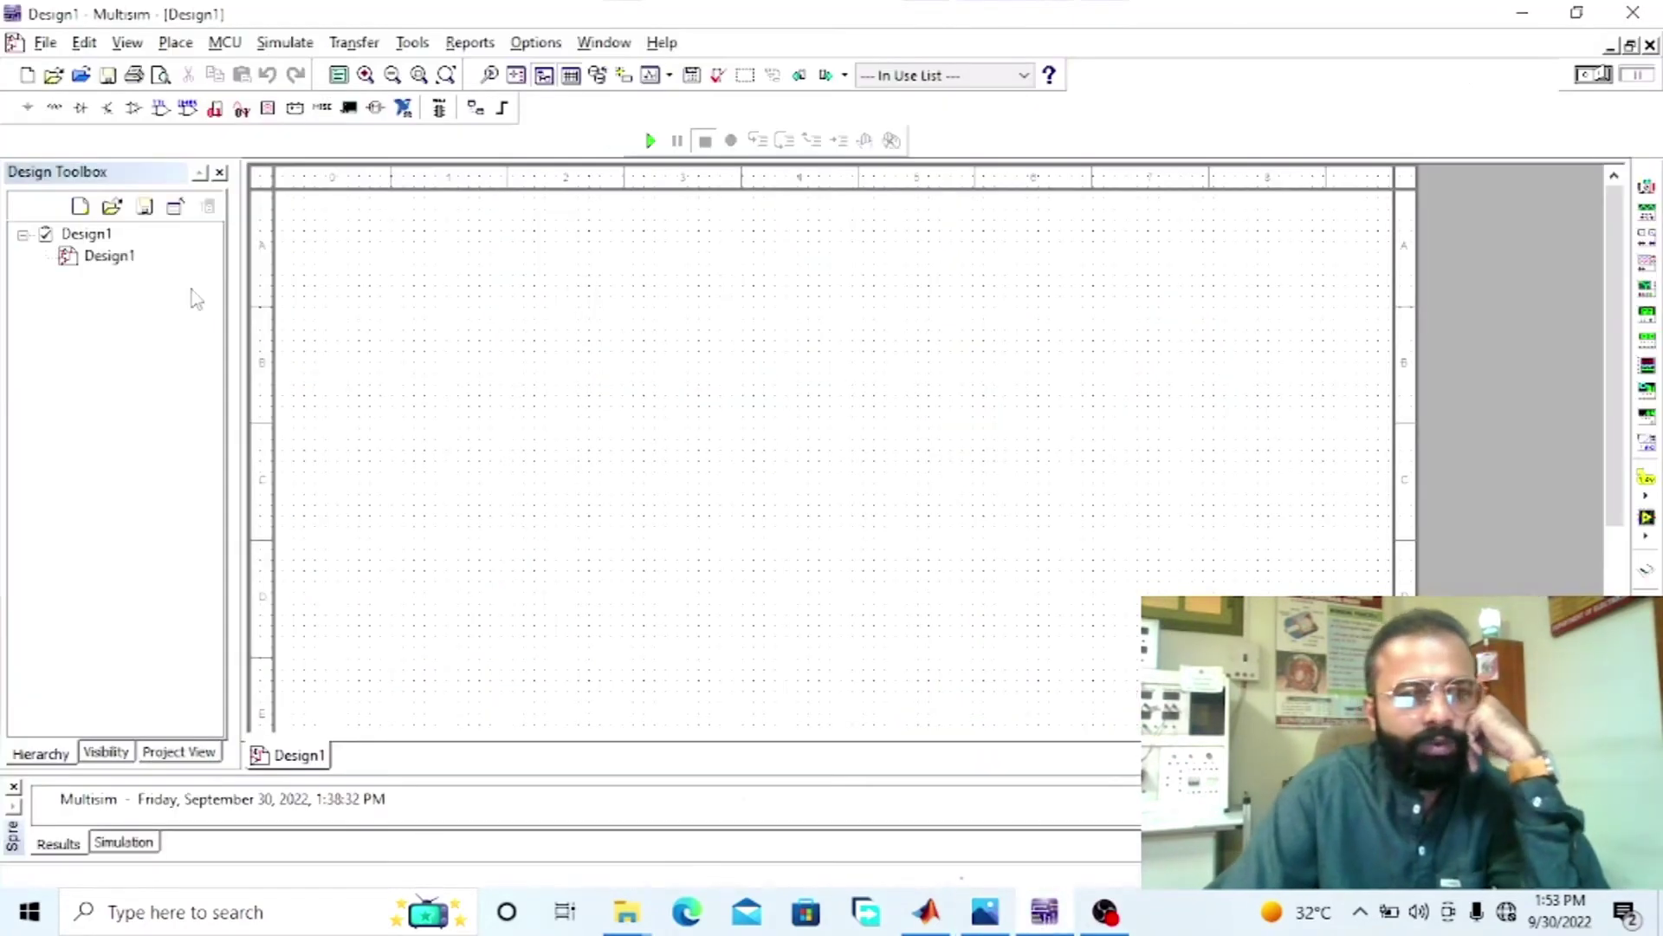
pyautogui.click(29, 107)
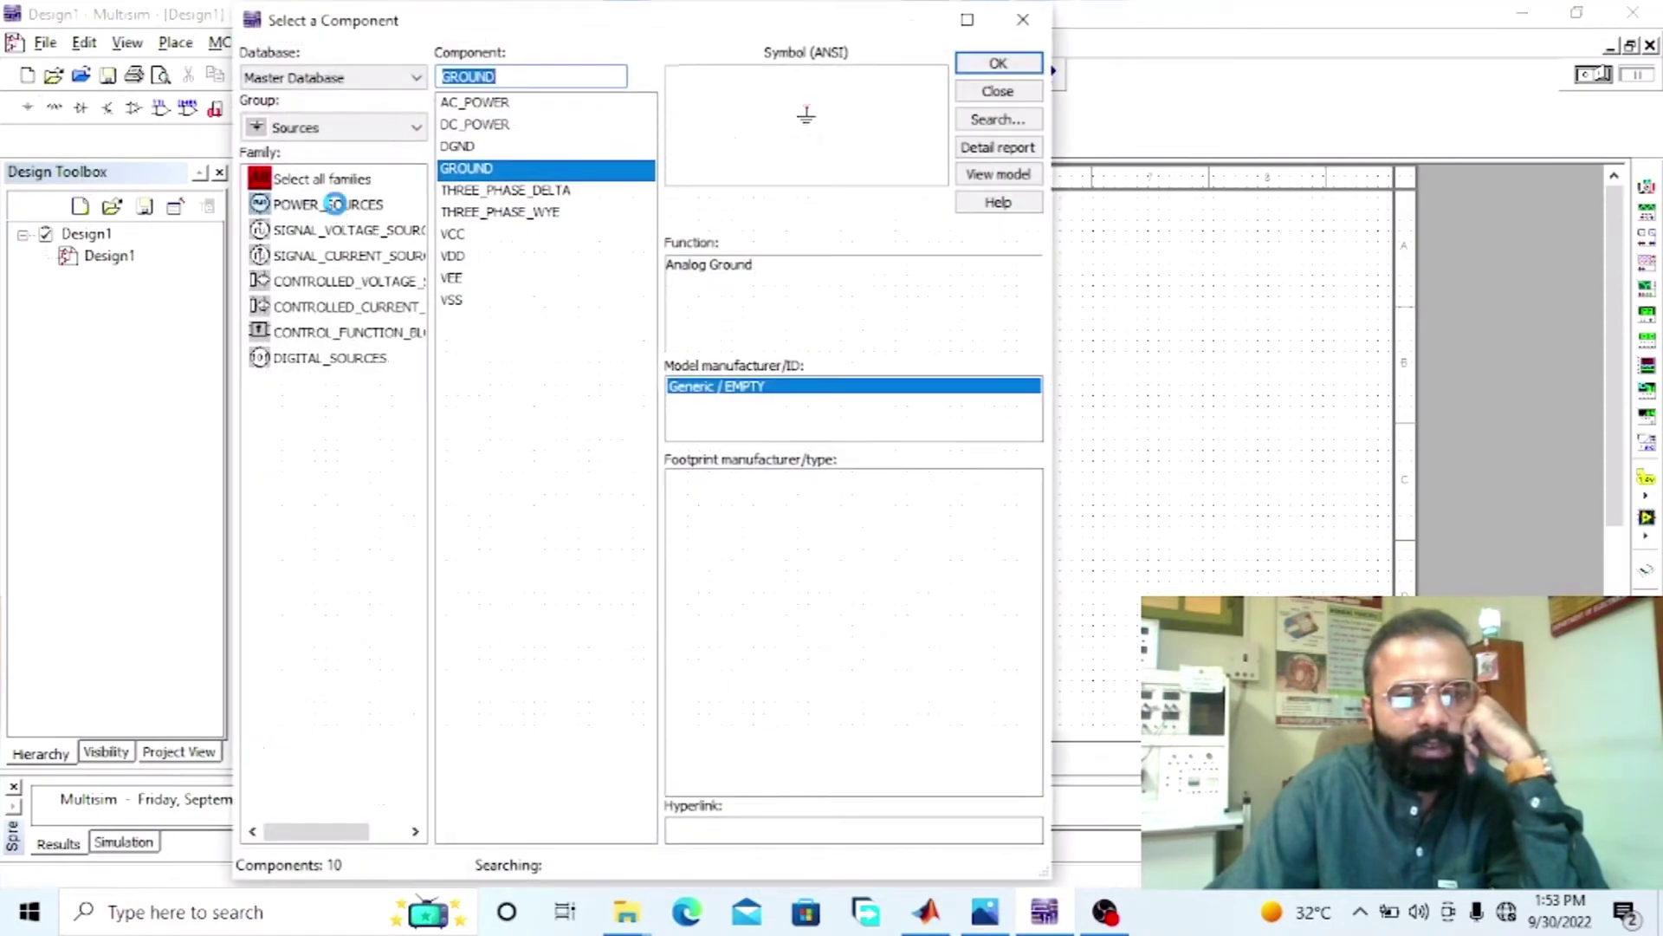
pyautogui.click(327, 205)
pyautogui.click(485, 104)
pyautogui.click(998, 63)
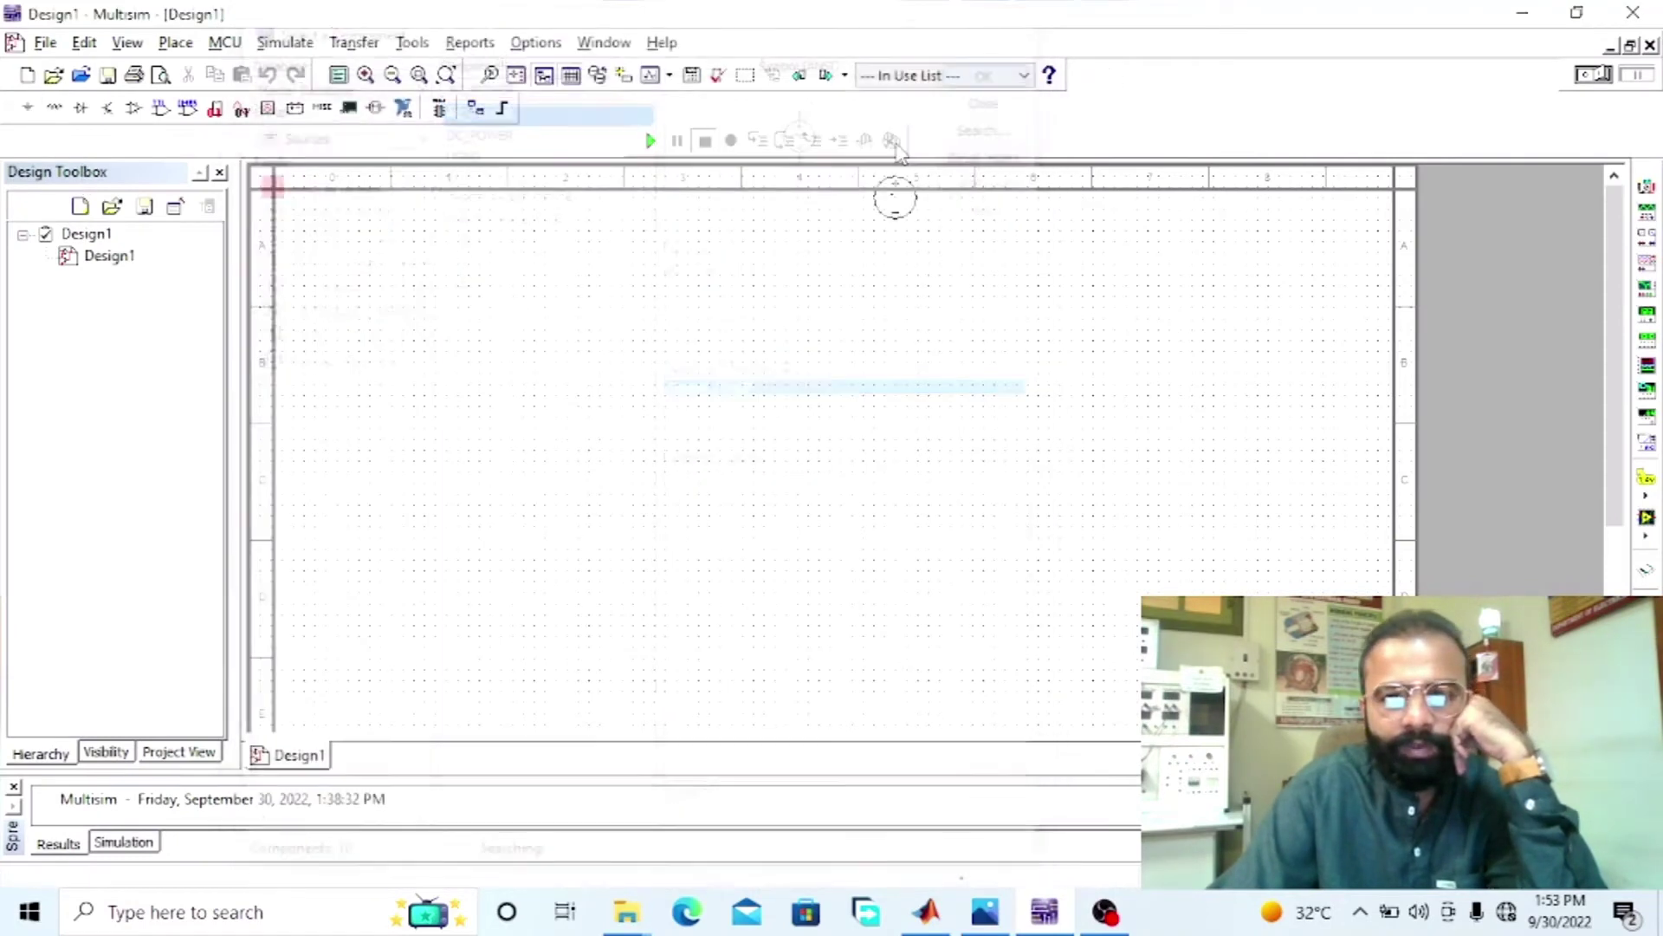
pyautogui.click(468, 382)
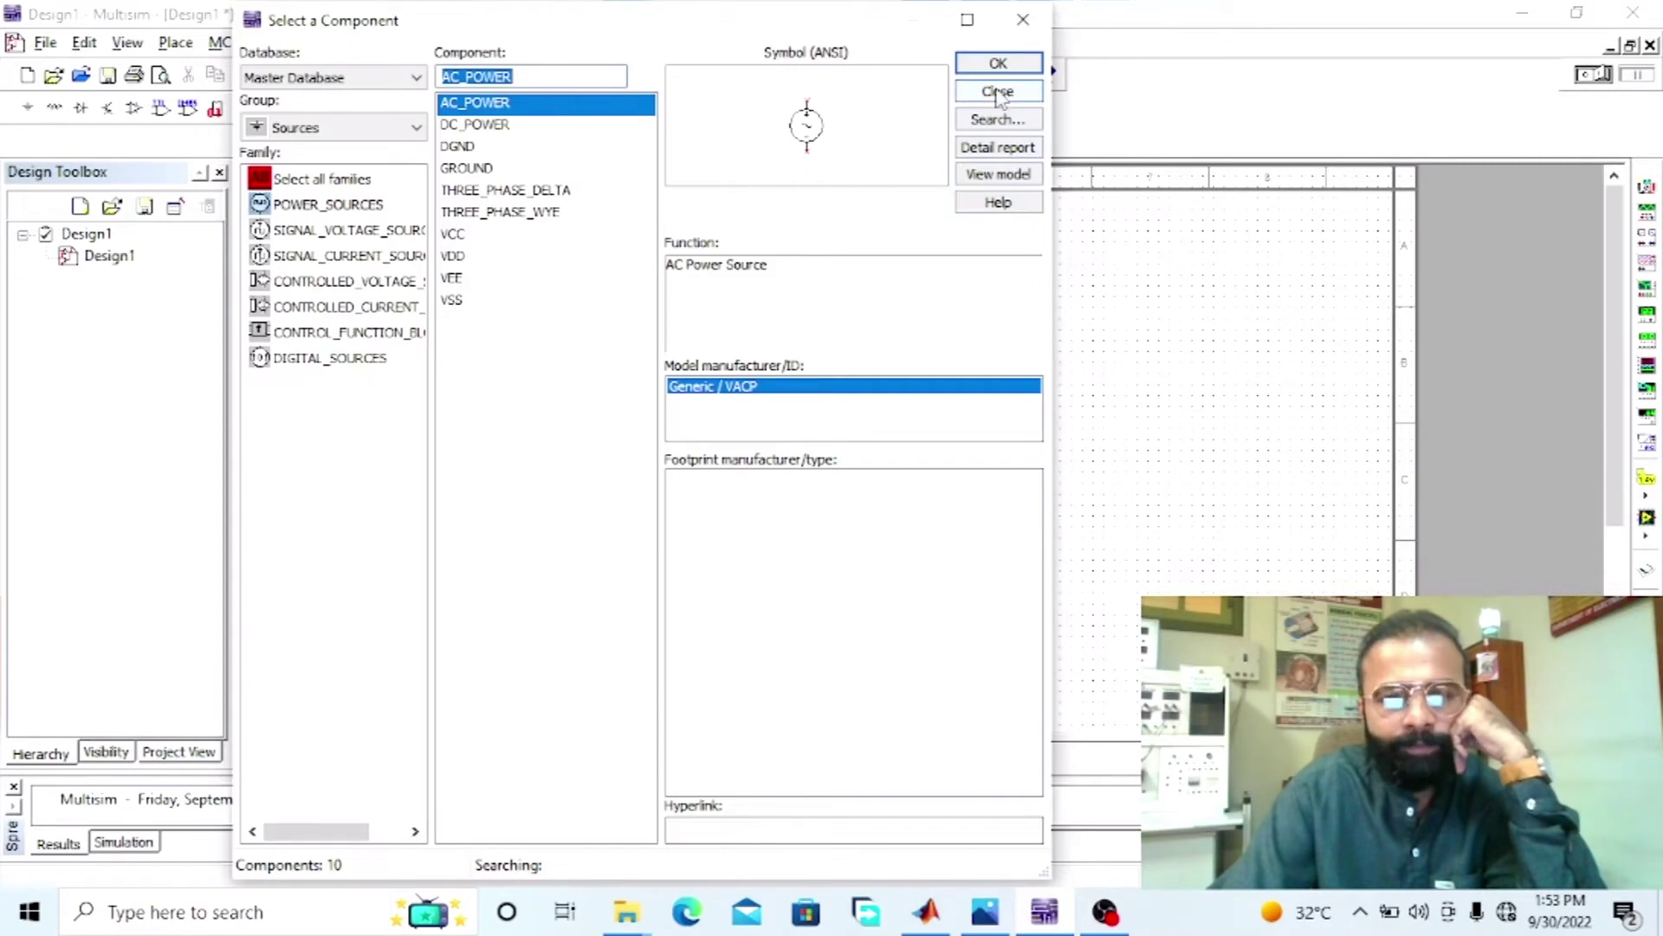
# - Place a GROUND symbol on the sheet below the AC source
pyautogui.click(514, 174)
pyautogui.click(998, 63)
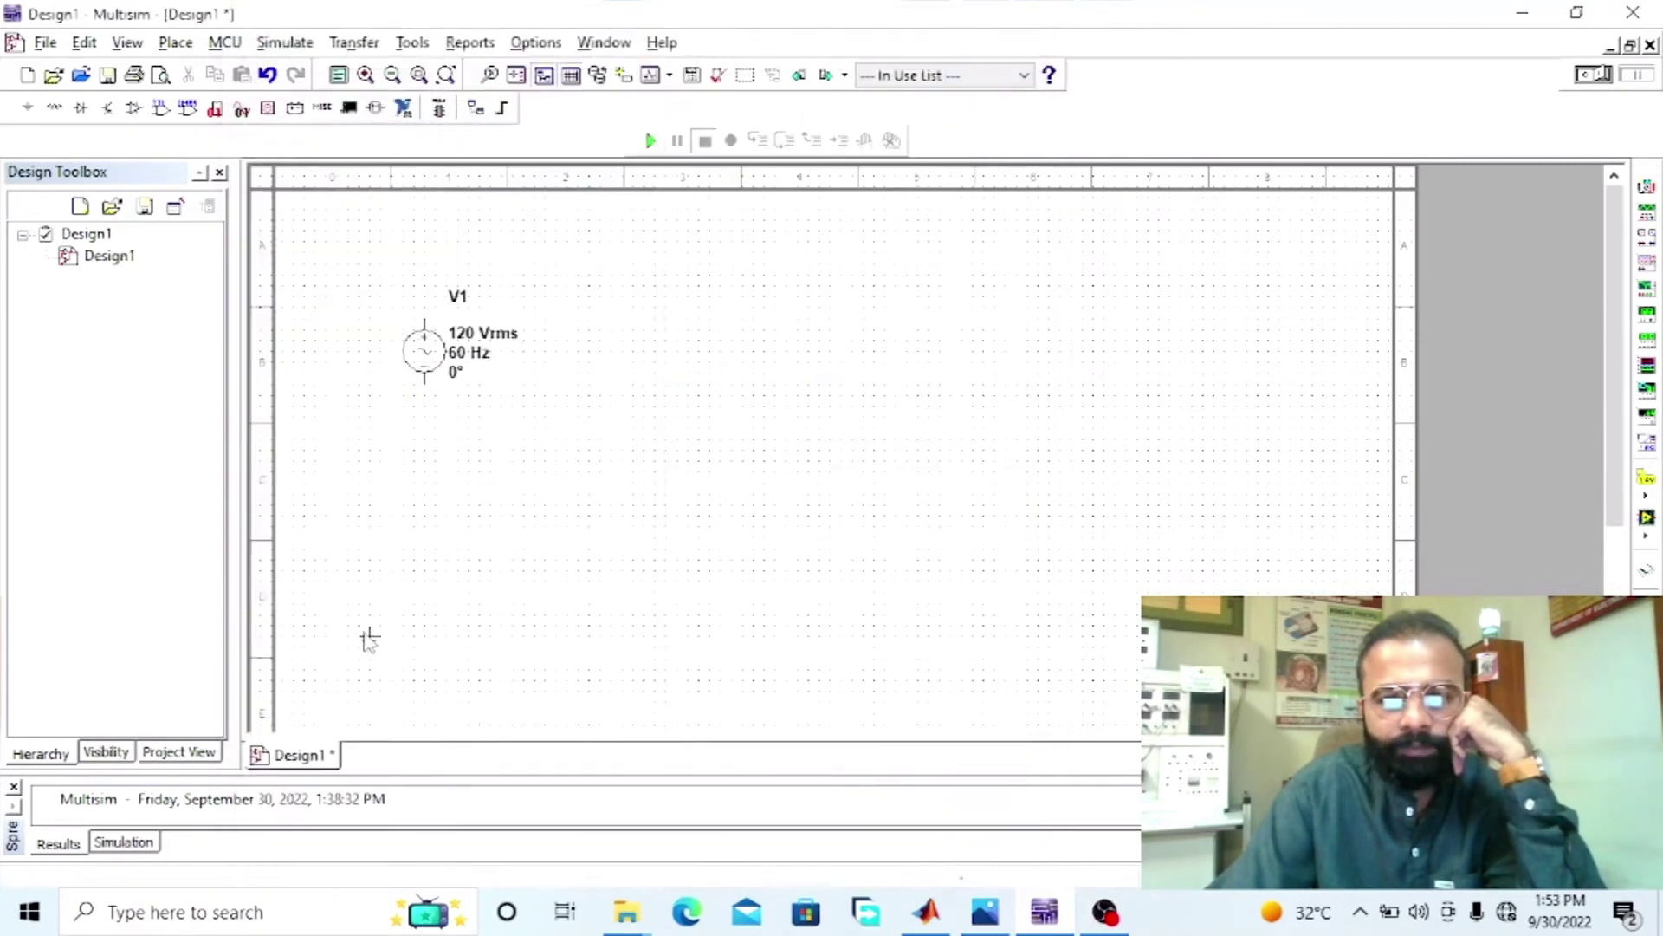
pyautogui.click(446, 530)
# - Place a TS_POWER_10_TO_1 transformer from the Basic group to the right of the AC source and finish component placement
pyautogui.click(415, 128)
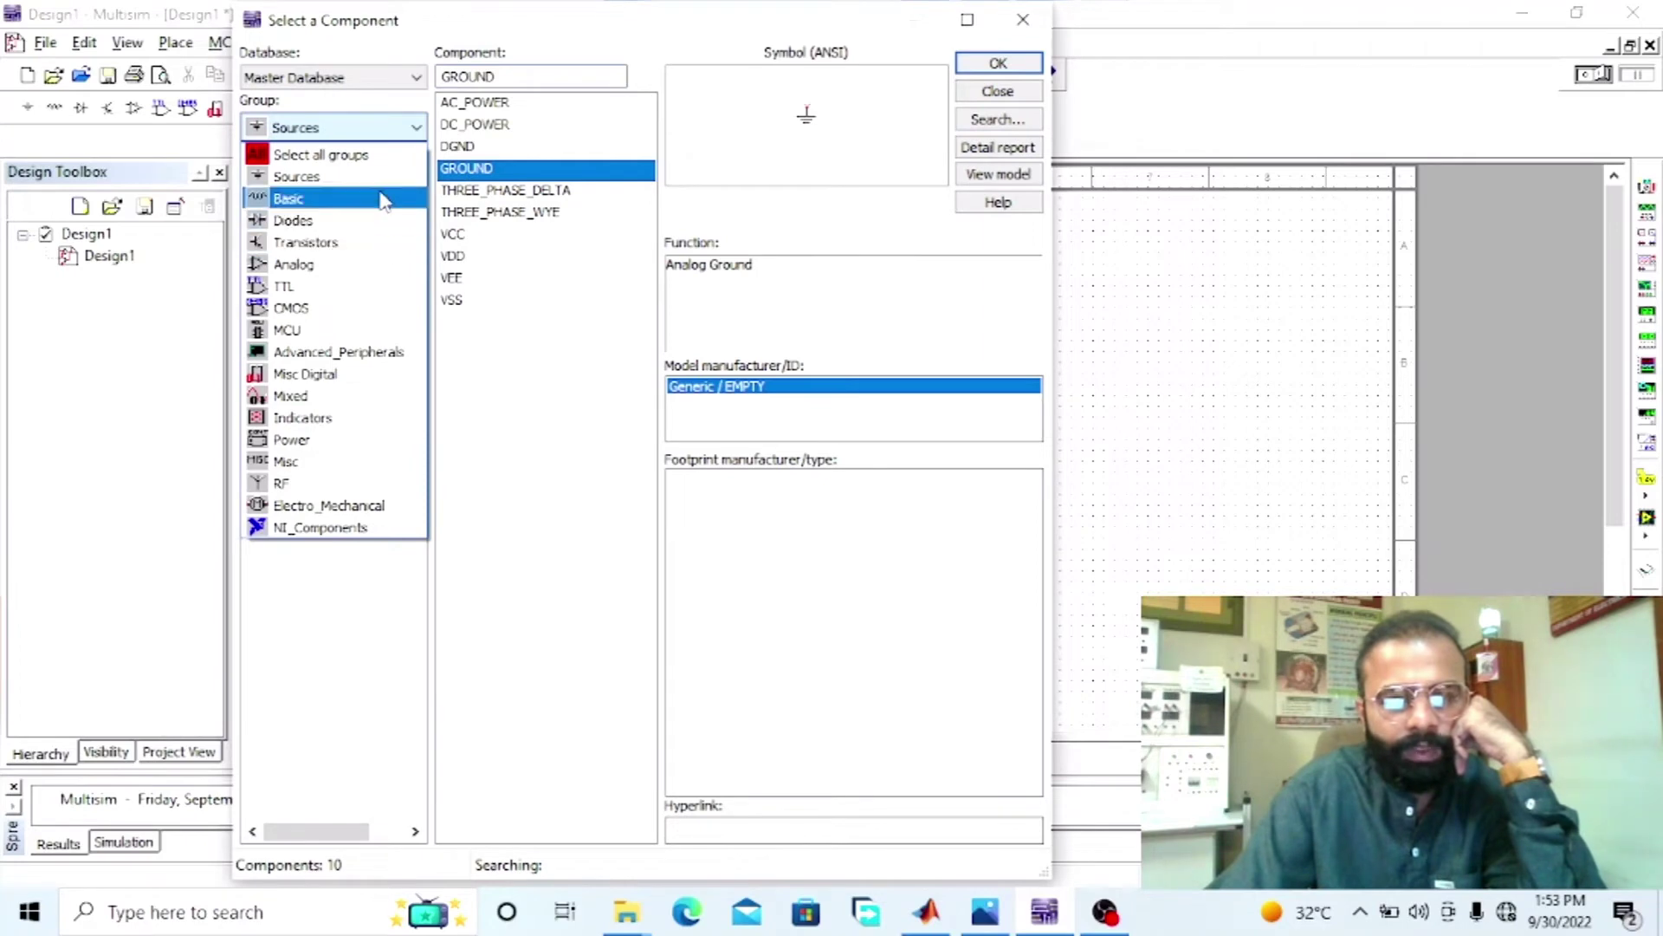
pyautogui.click(382, 199)
pyautogui.click(344, 305)
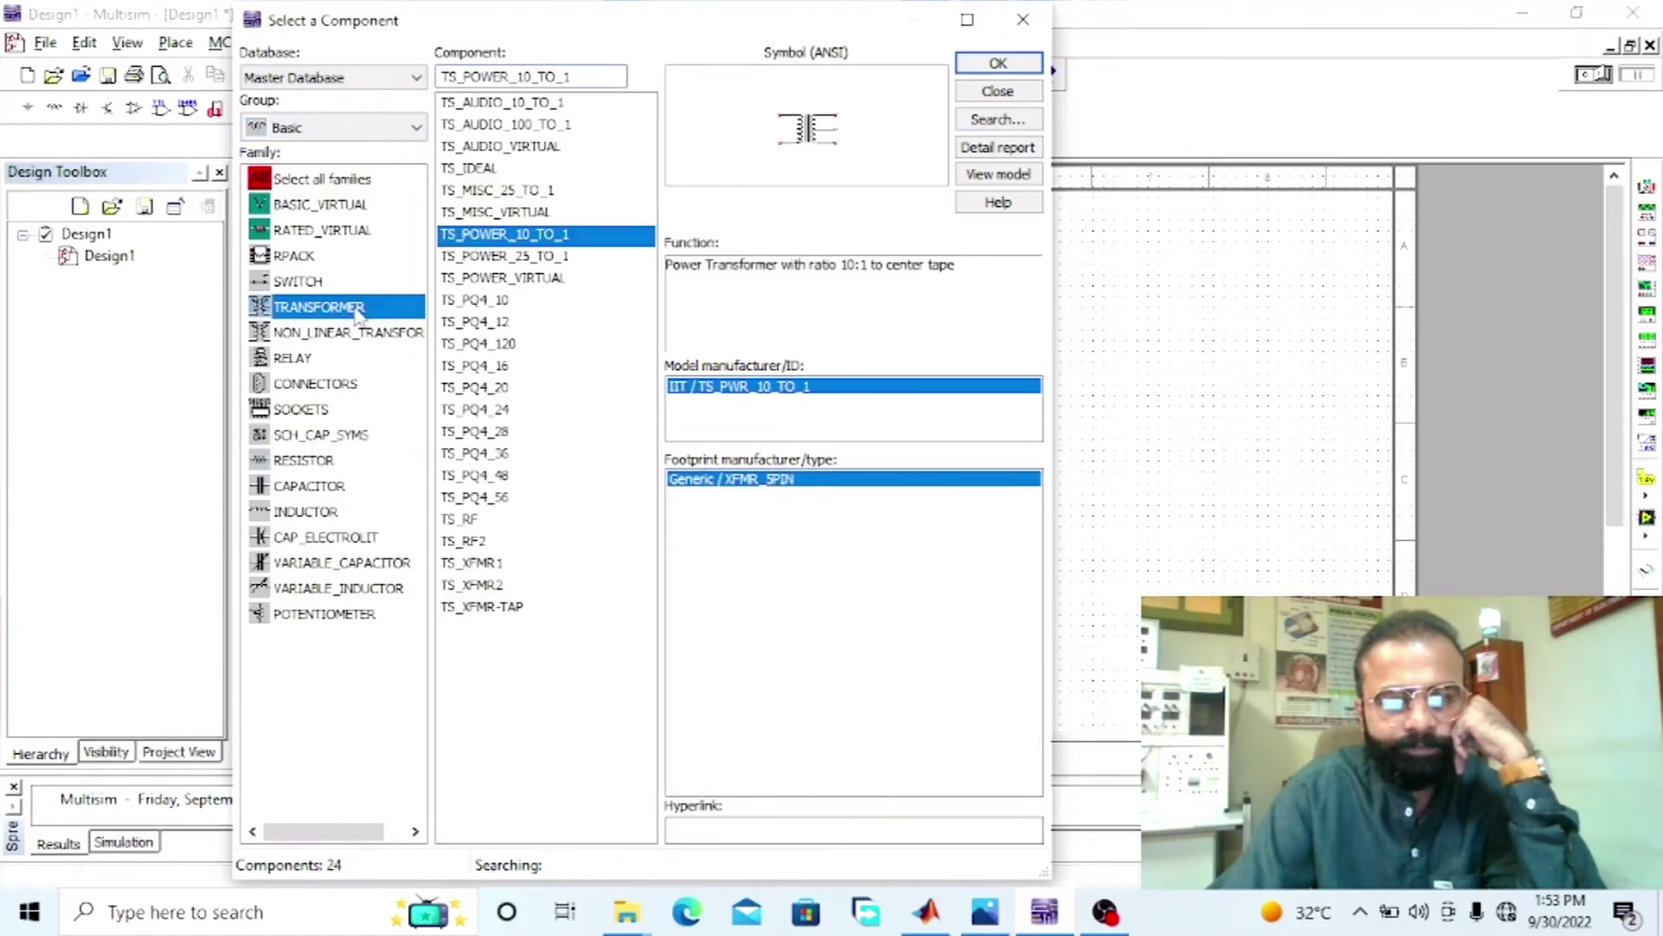
pyautogui.click(996, 62)
pyautogui.click(702, 325)
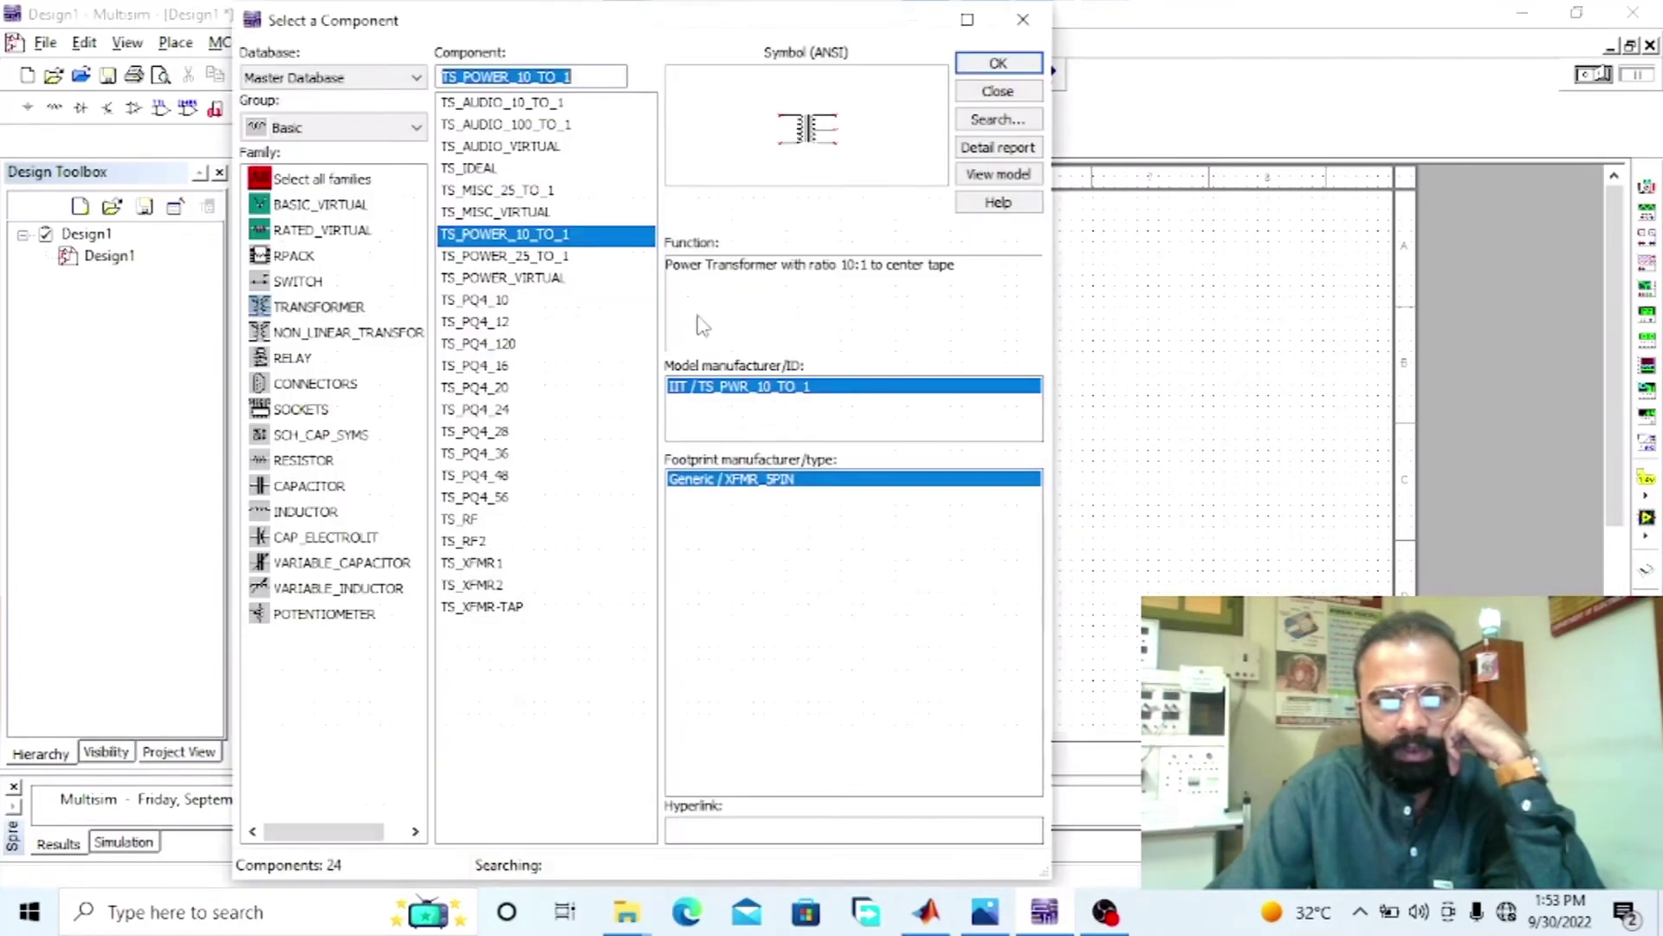
pyautogui.click(1000, 90)
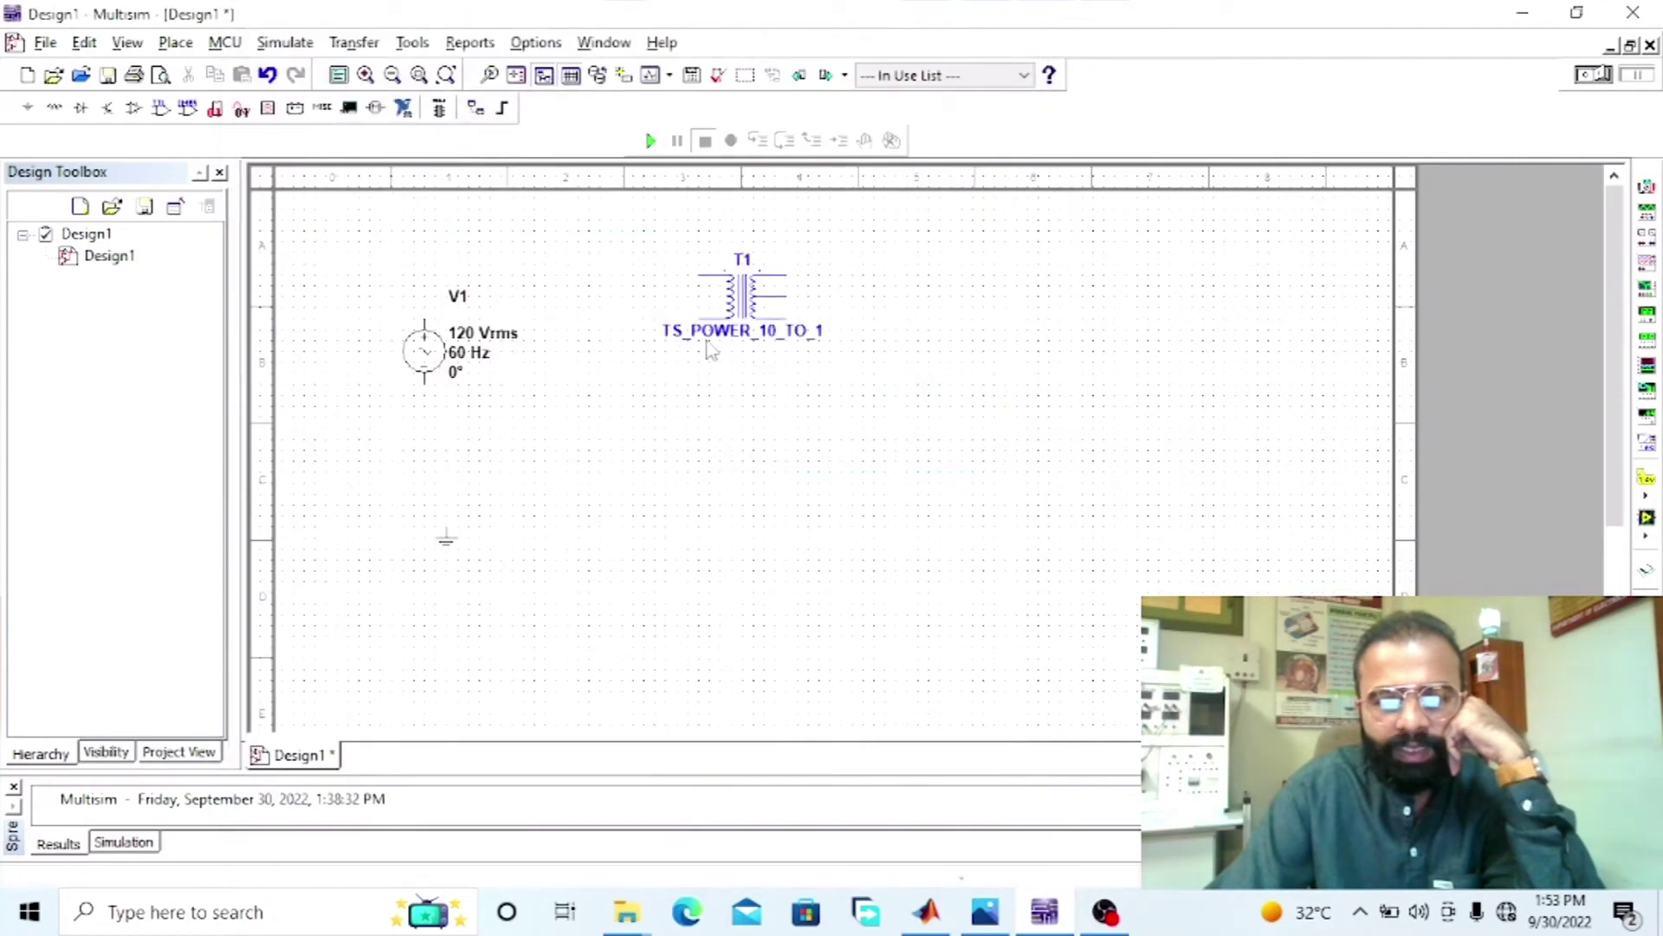
# - Move the AC source and the transformer slightly lower on the sheet
pyautogui.moveTo(450, 355); pyautogui.dragTo(429, 410)
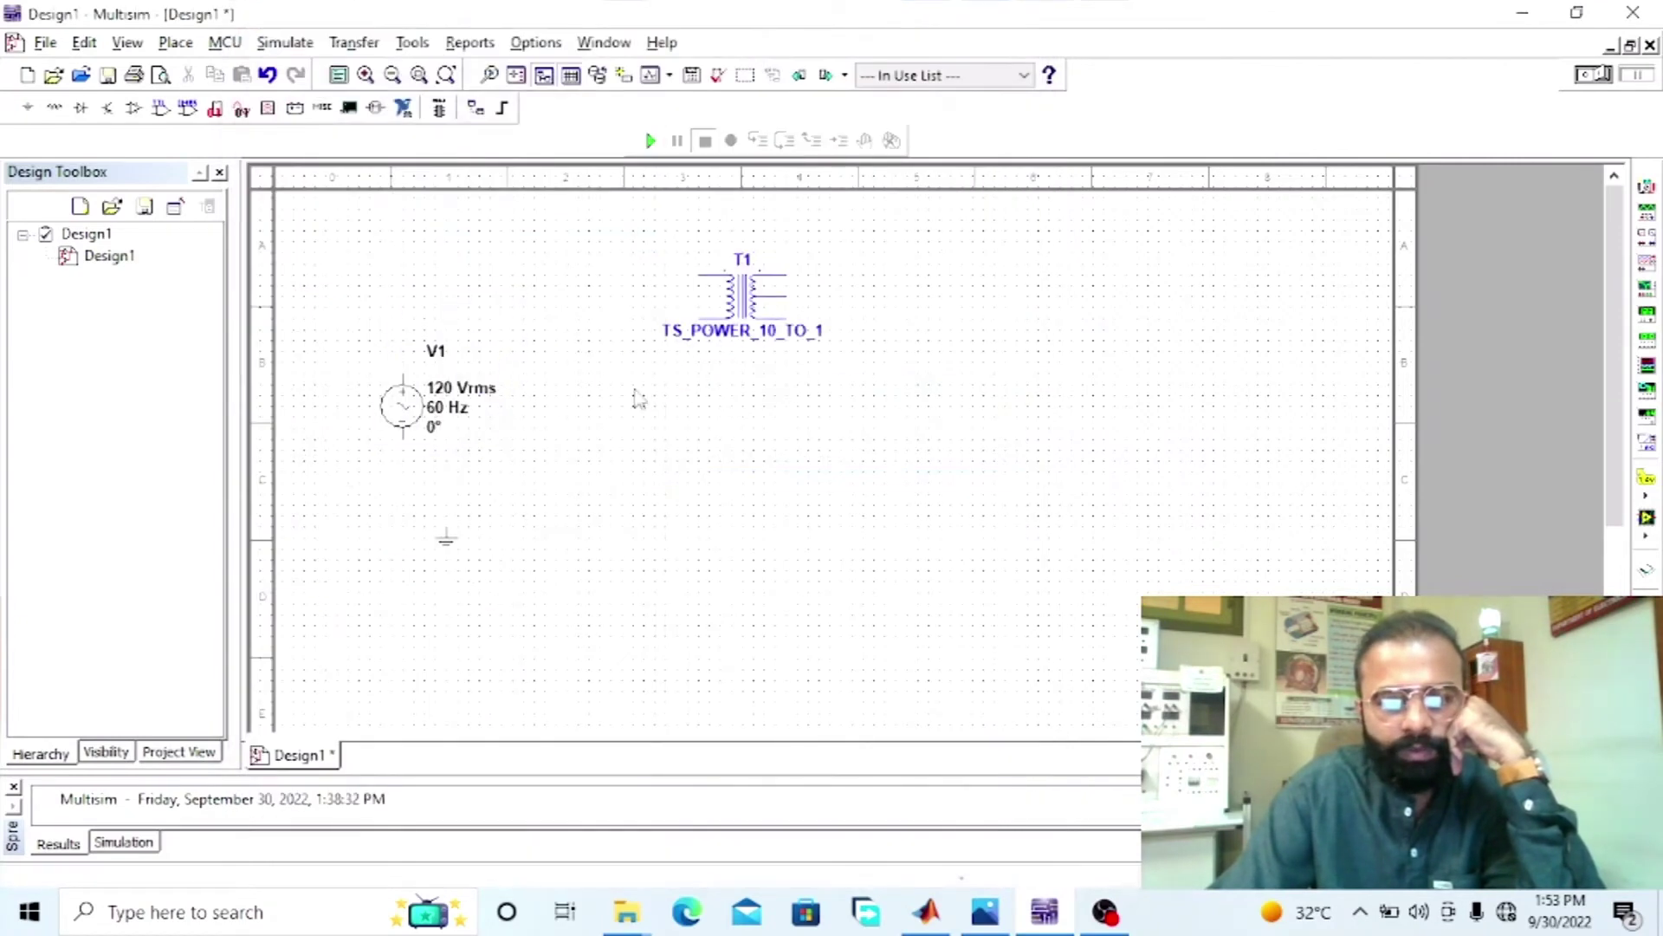
pyautogui.moveTo(717, 314); pyautogui.dragTo(706, 357)
pyautogui.click(791, 418)
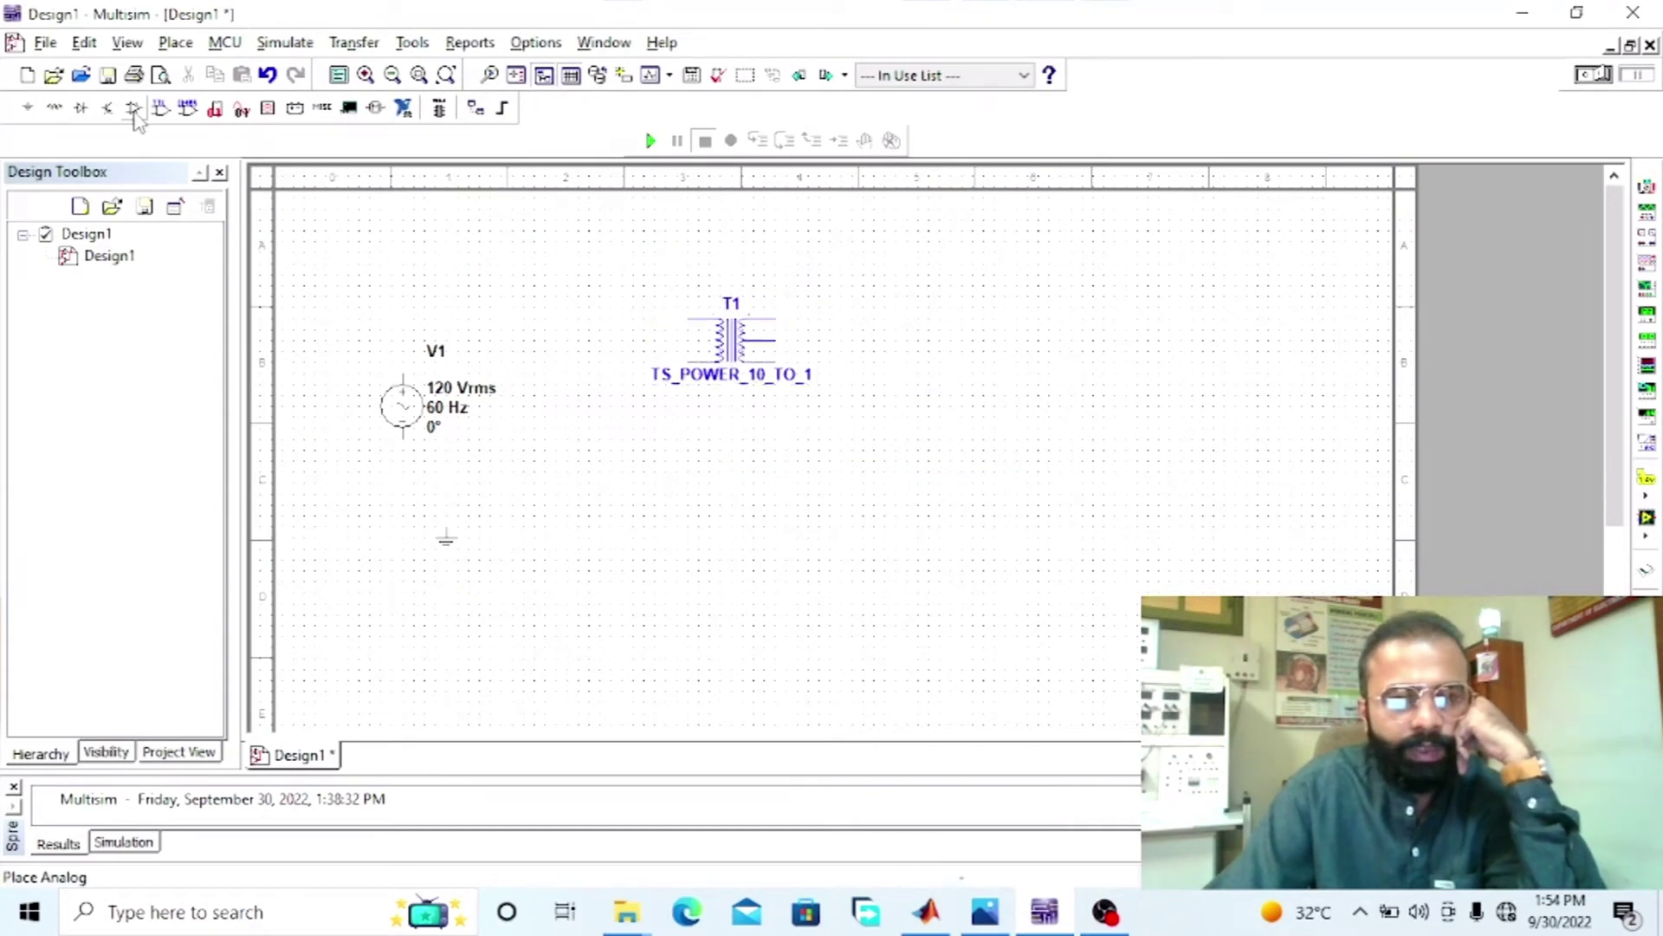
# - Place a 1BH62 diode from the DIODE family to the right of the transformer
pyautogui.click(81, 107)
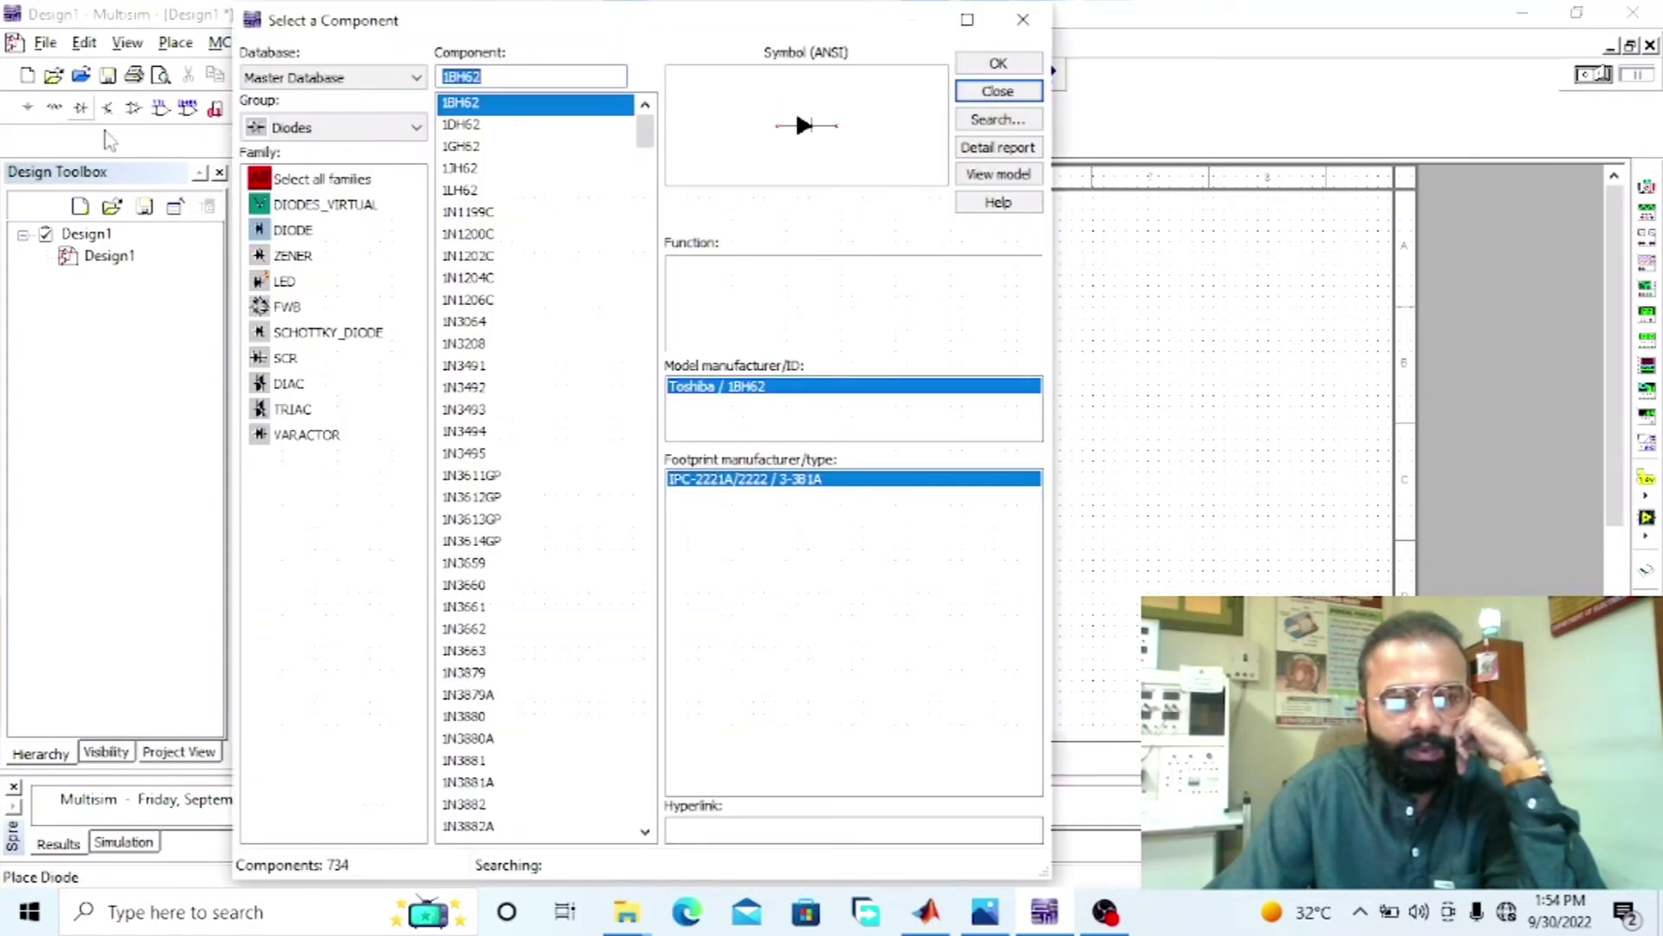
pyautogui.click(331, 232)
pyautogui.click(996, 65)
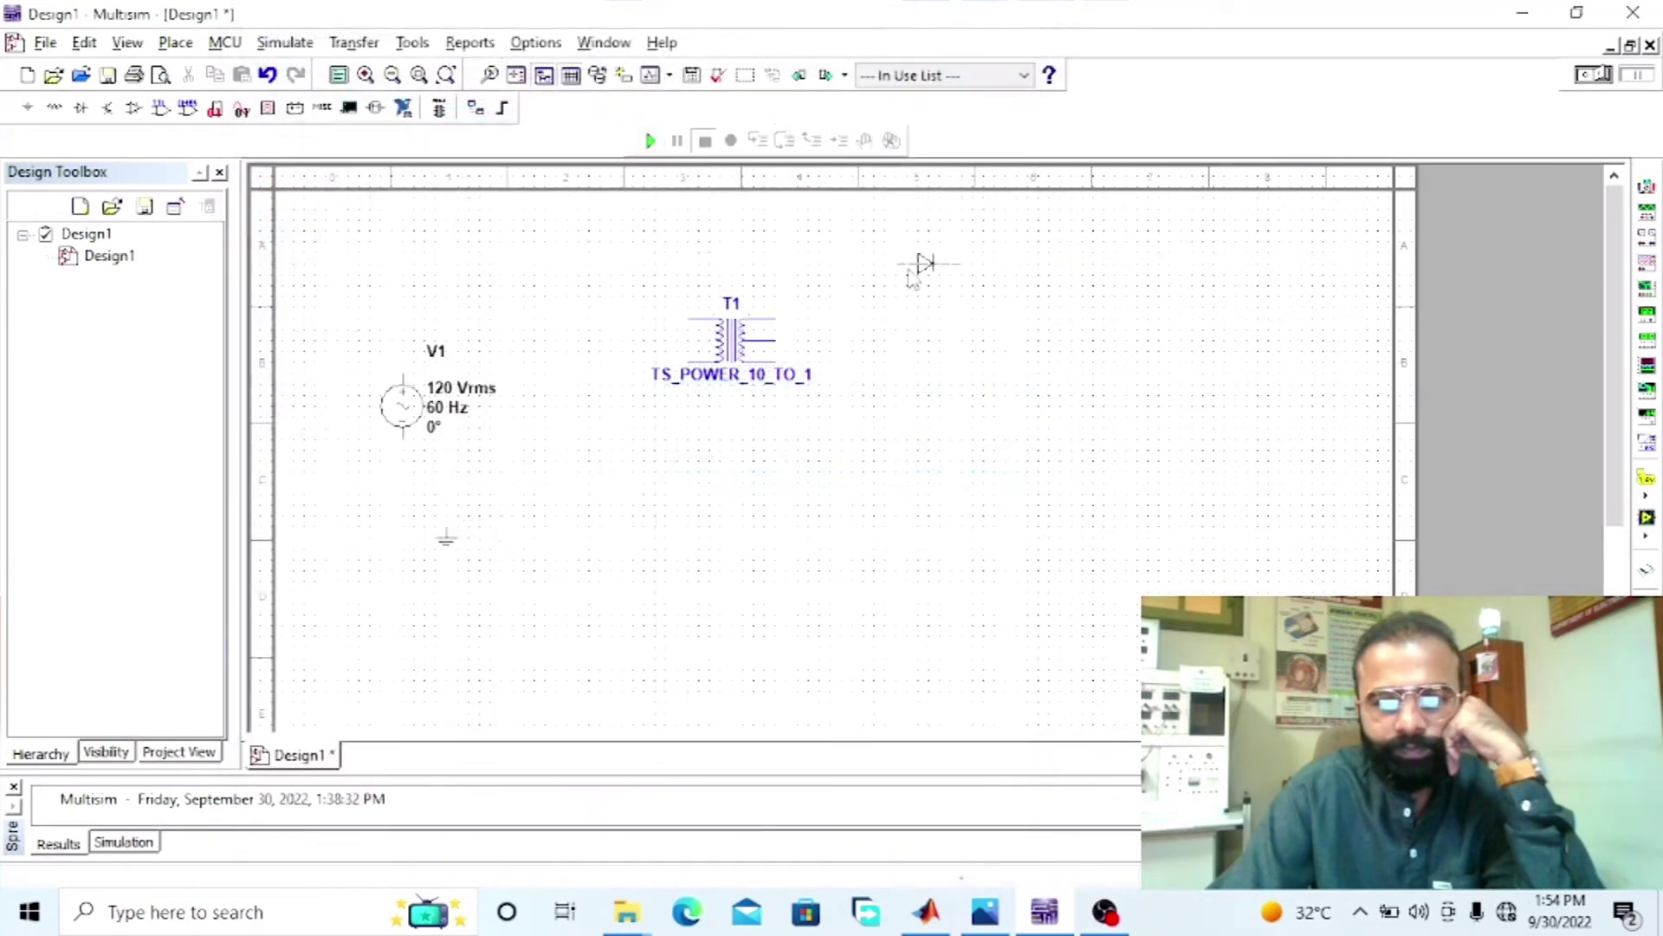
pyautogui.click(940, 303)
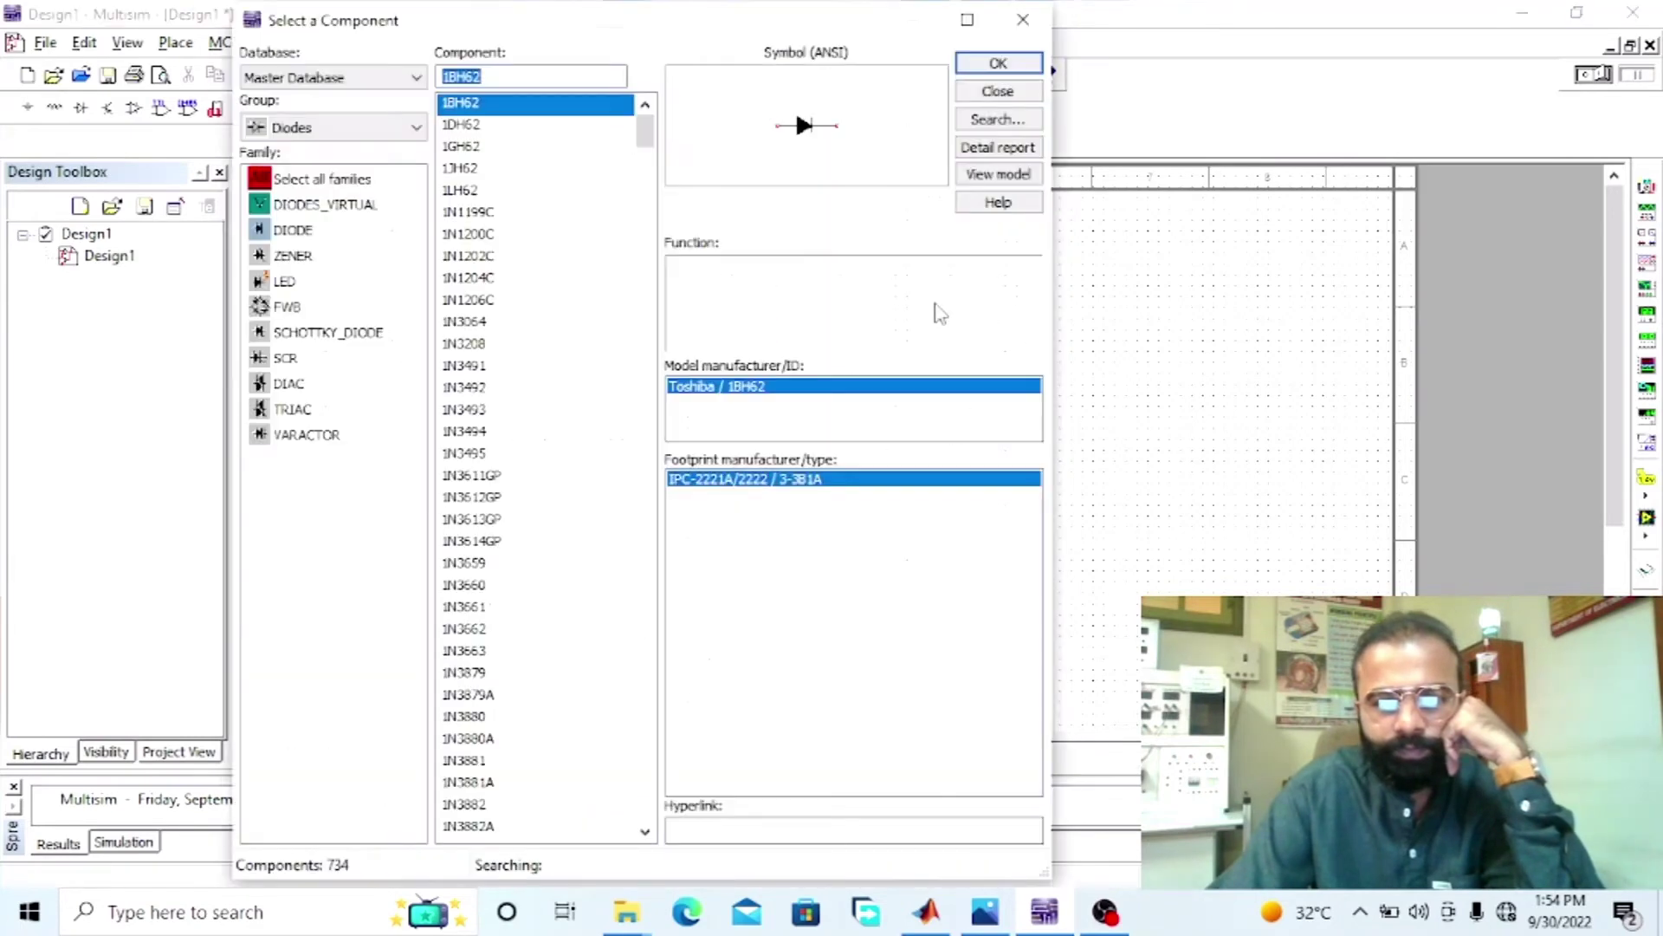
# - Place a 332 Ω resistor from the Basic group to the right of the diode and finish component placement
pyautogui.click(355, 128)
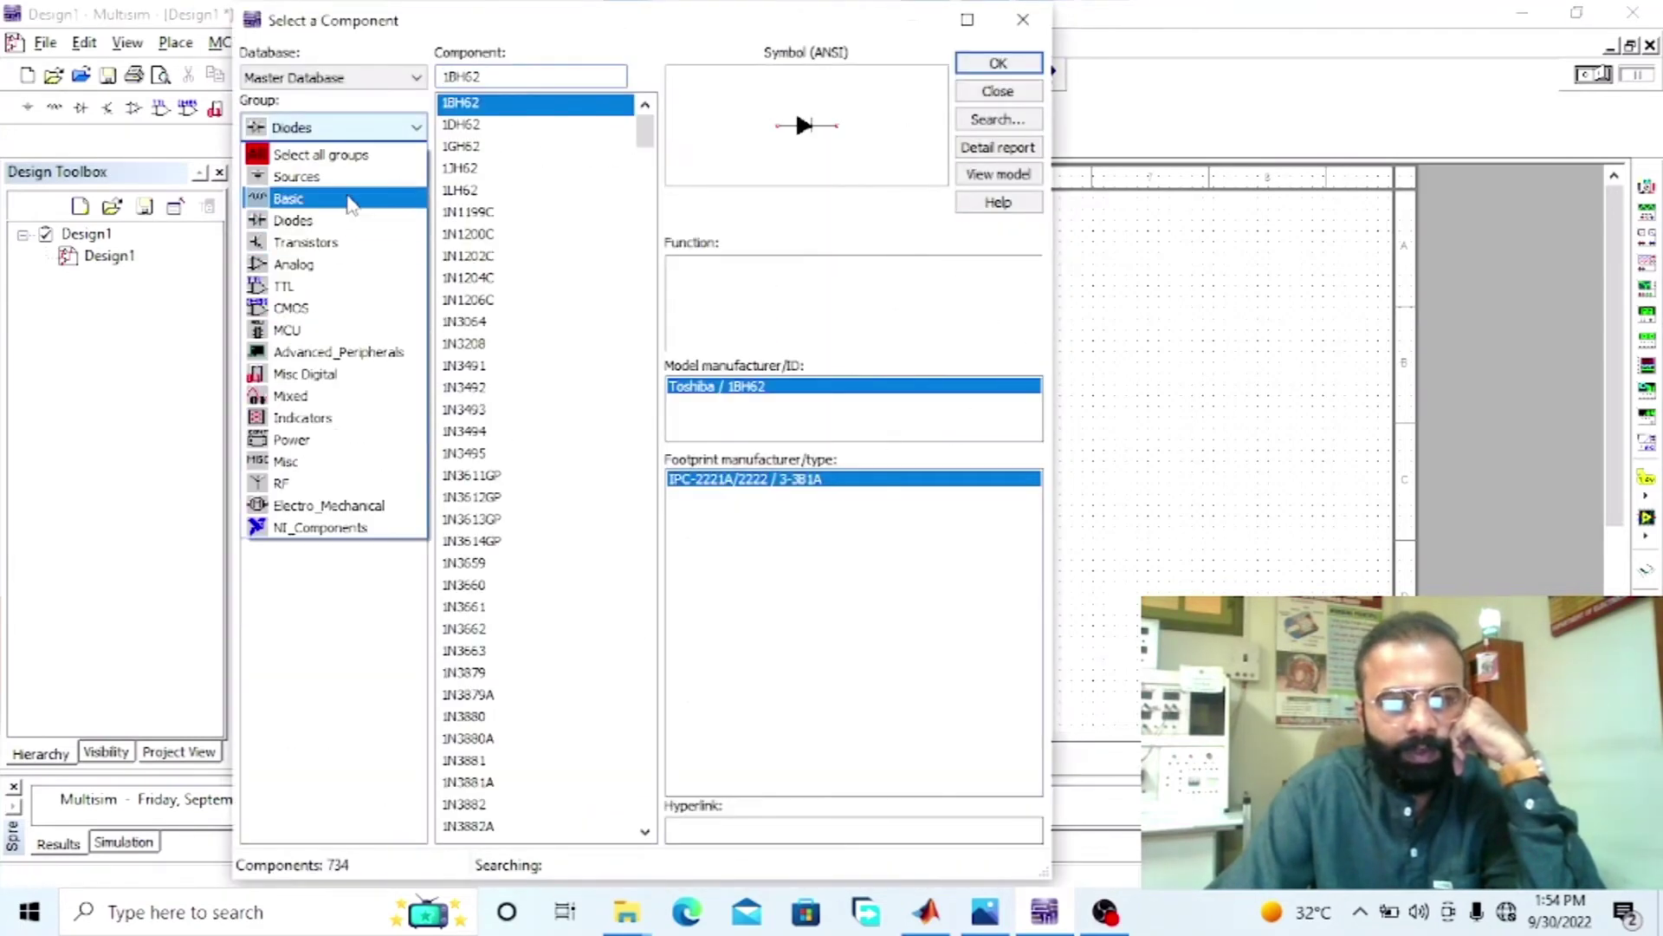
pyautogui.click(347, 198)
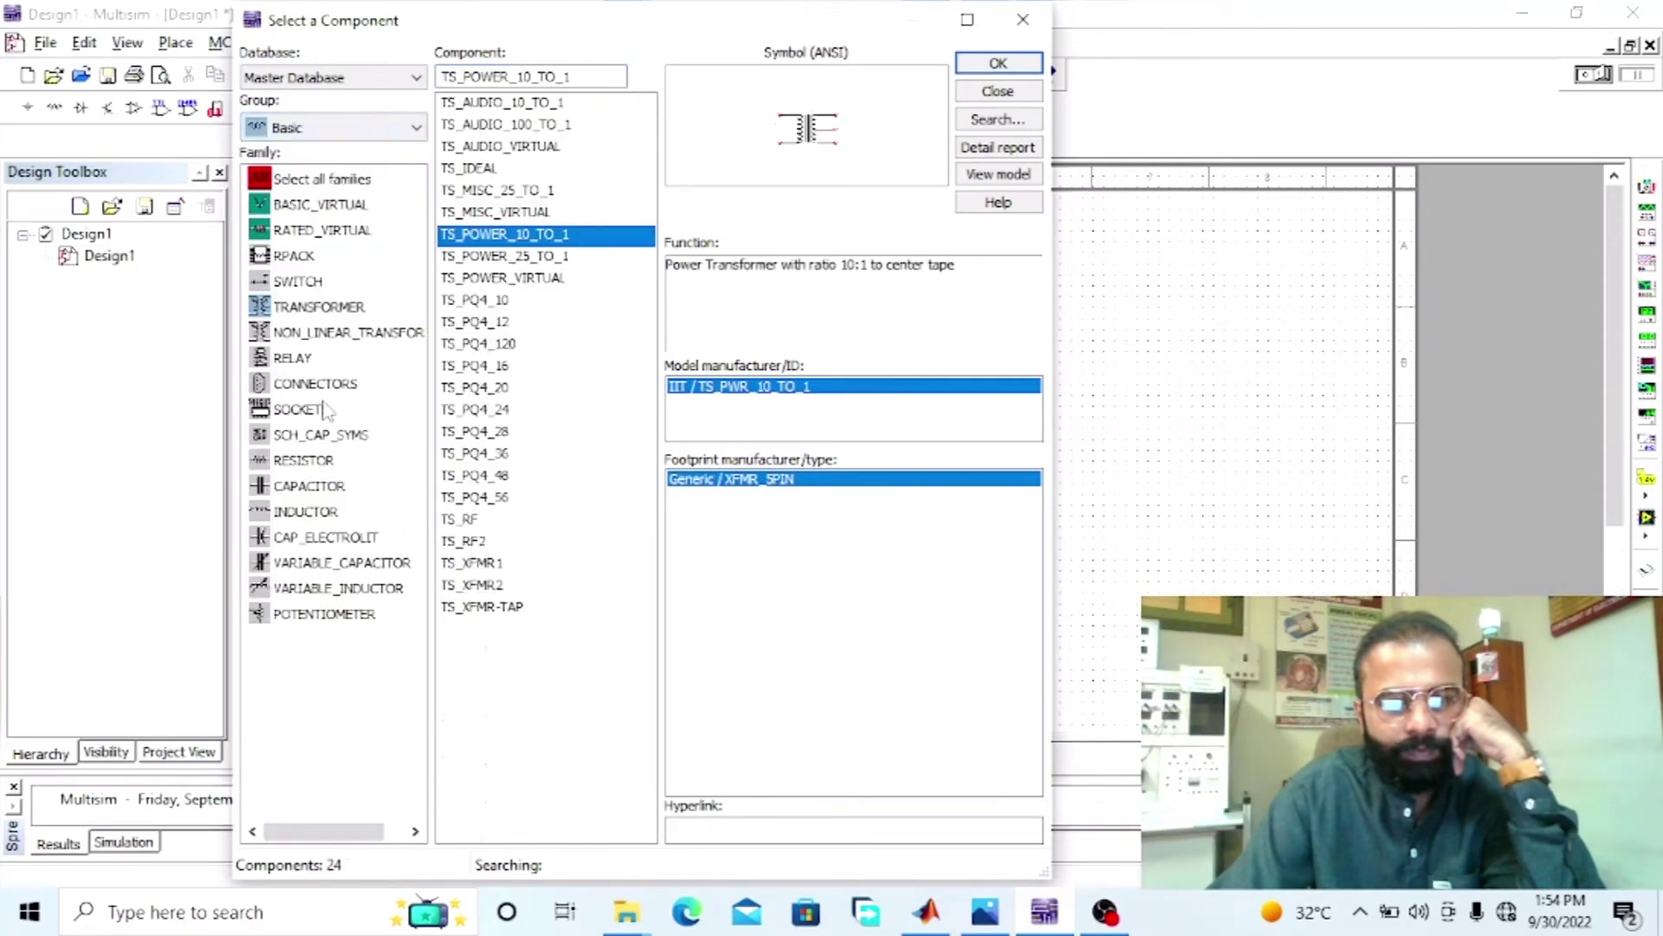
pyautogui.click(286, 460)
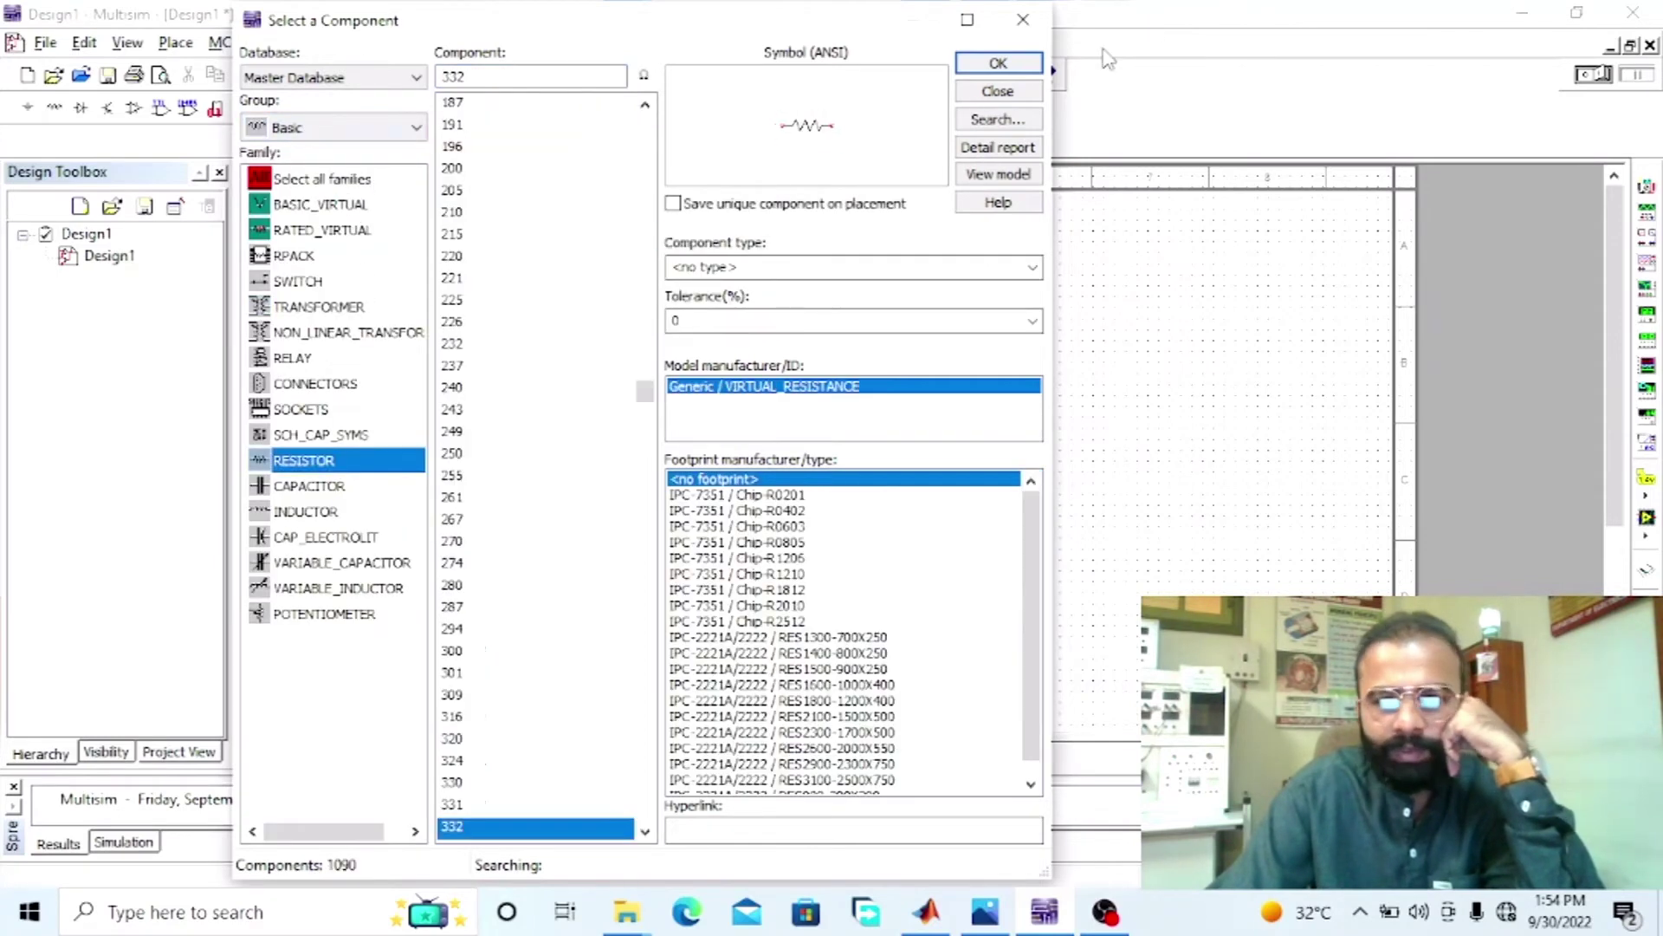
pyautogui.click(997, 91)
pyautogui.click(1089, 302)
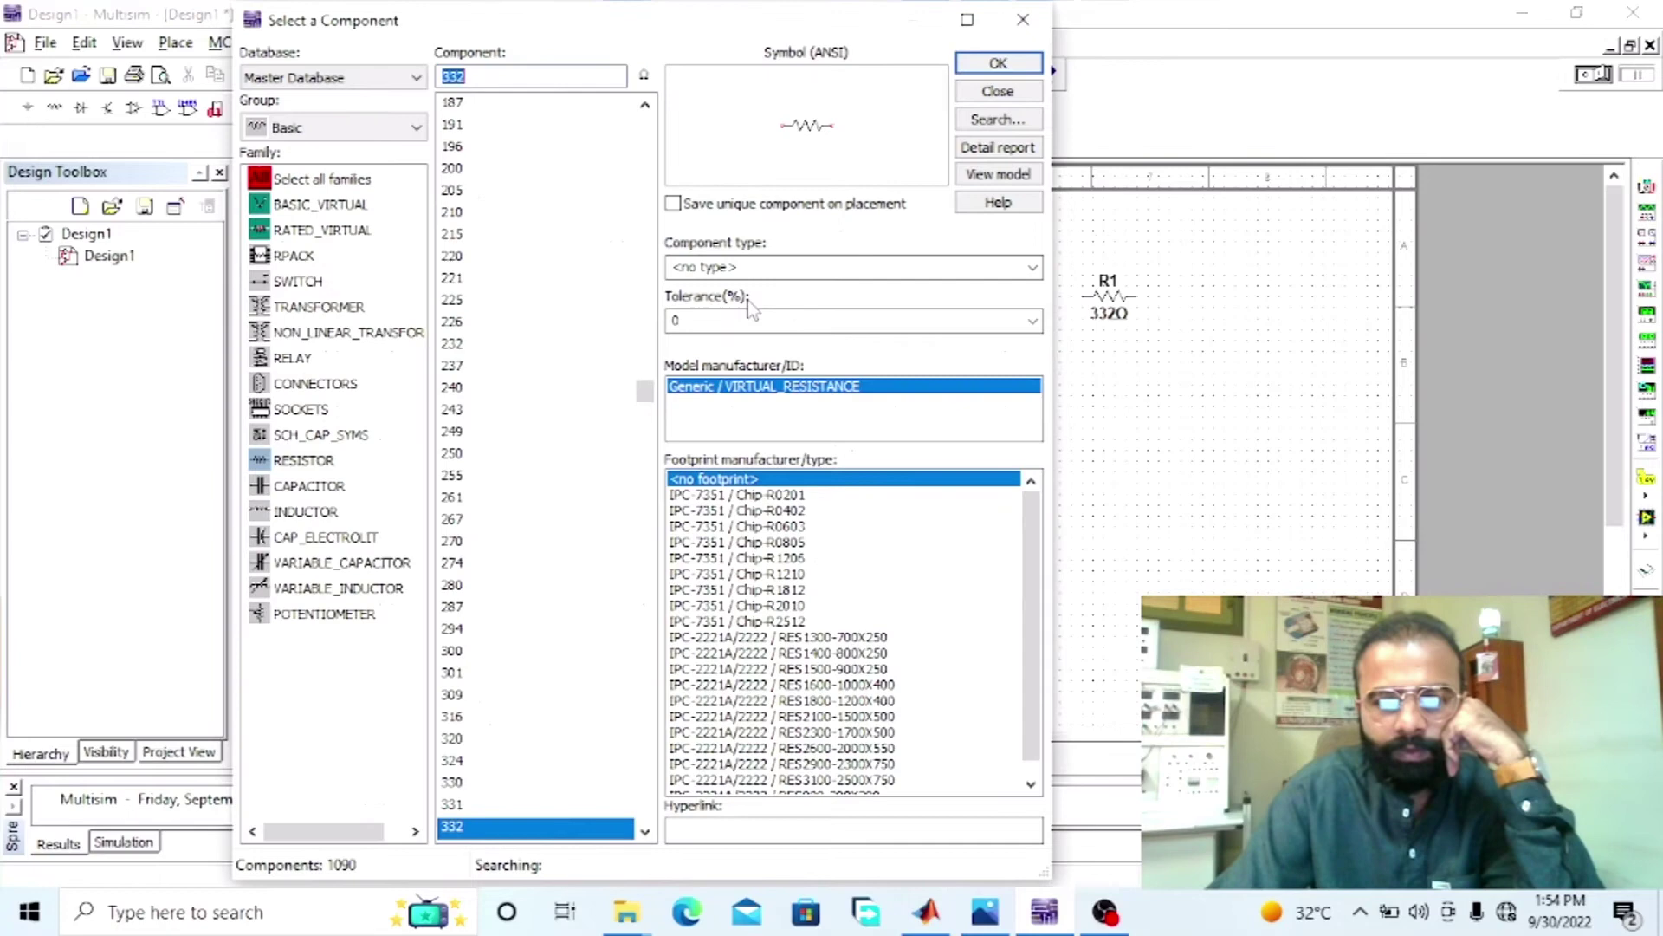
pyautogui.click(997, 91)
# - Move the AC source slightly up and to the left, and shift the transformer up and closer to it
pyautogui.moveTo(407, 438); pyautogui.dragTo(385, 405)
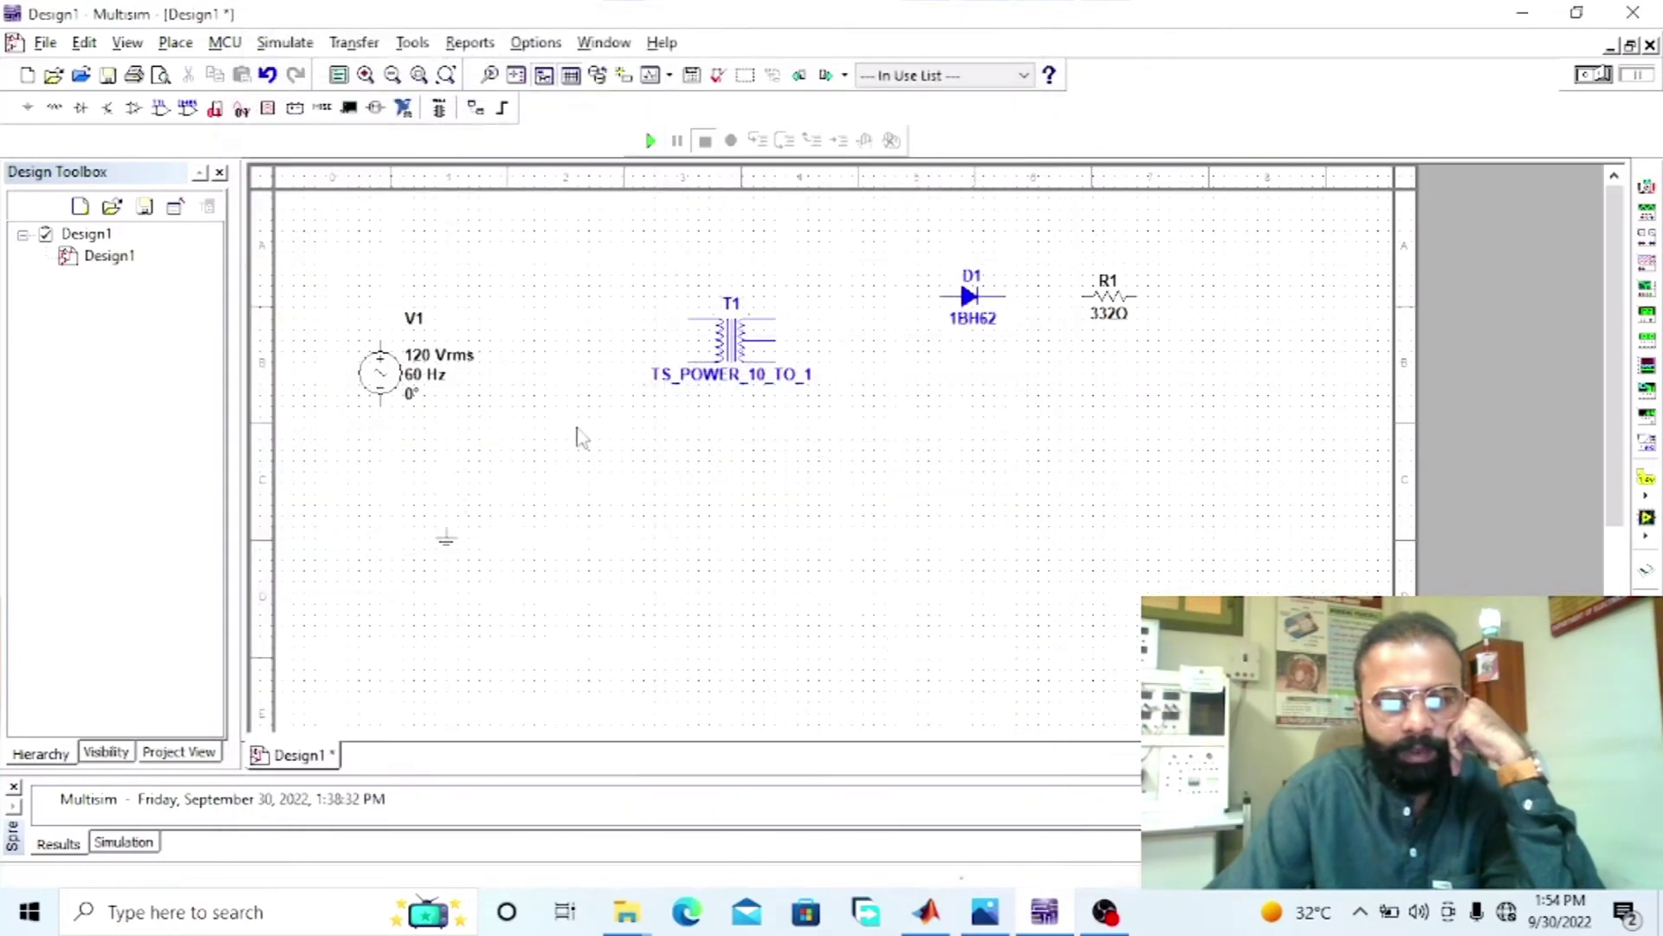
pyautogui.moveTo(750, 360); pyautogui.dragTo(648, 305)
pyautogui.click(526, 351)
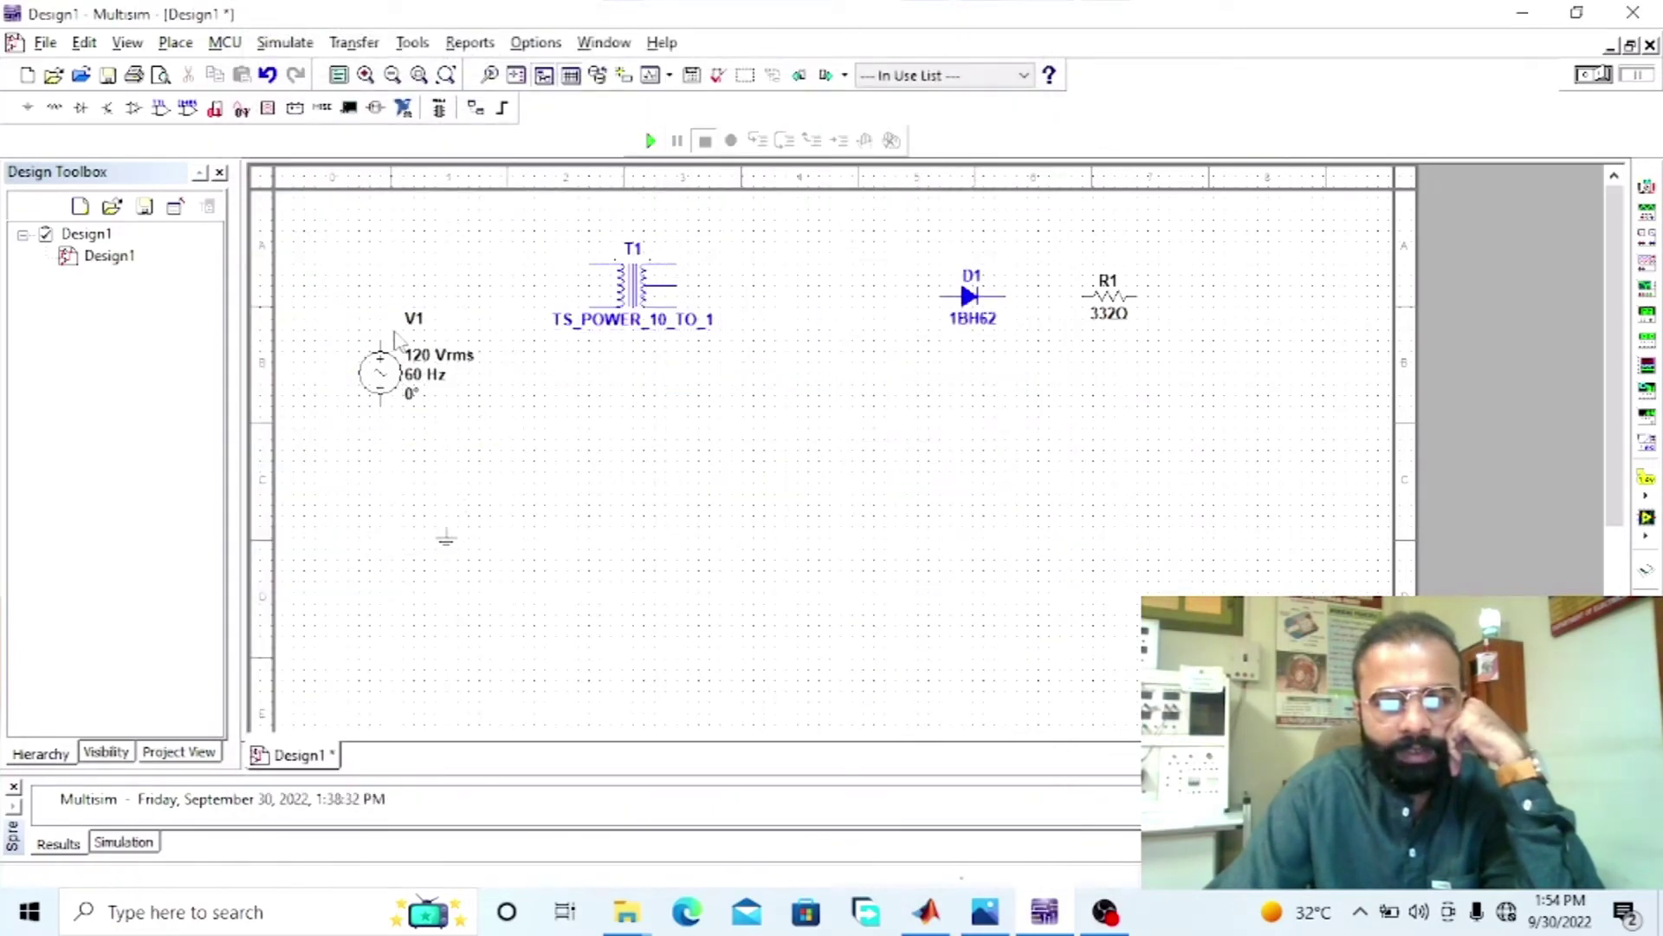
# - Wire the AC source across the transformer's primary winding and move the ground symbol up beneath the source, inside the loop
pyautogui.click(383, 342)
pyautogui.click(617, 265)
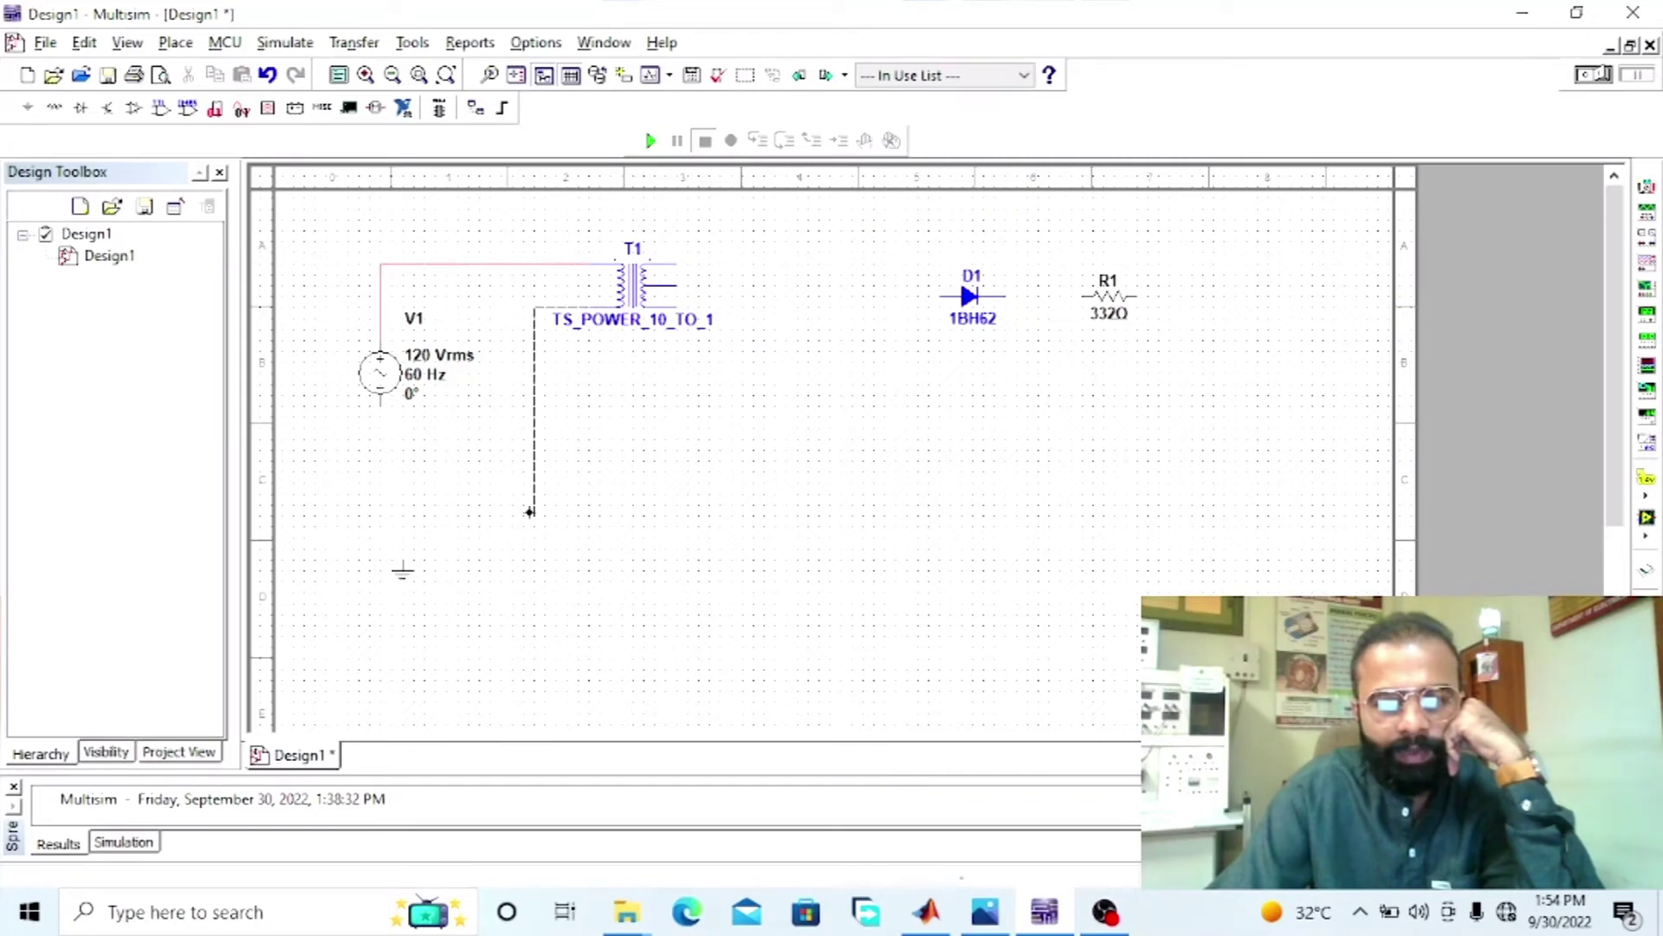
pyautogui.click(377, 412)
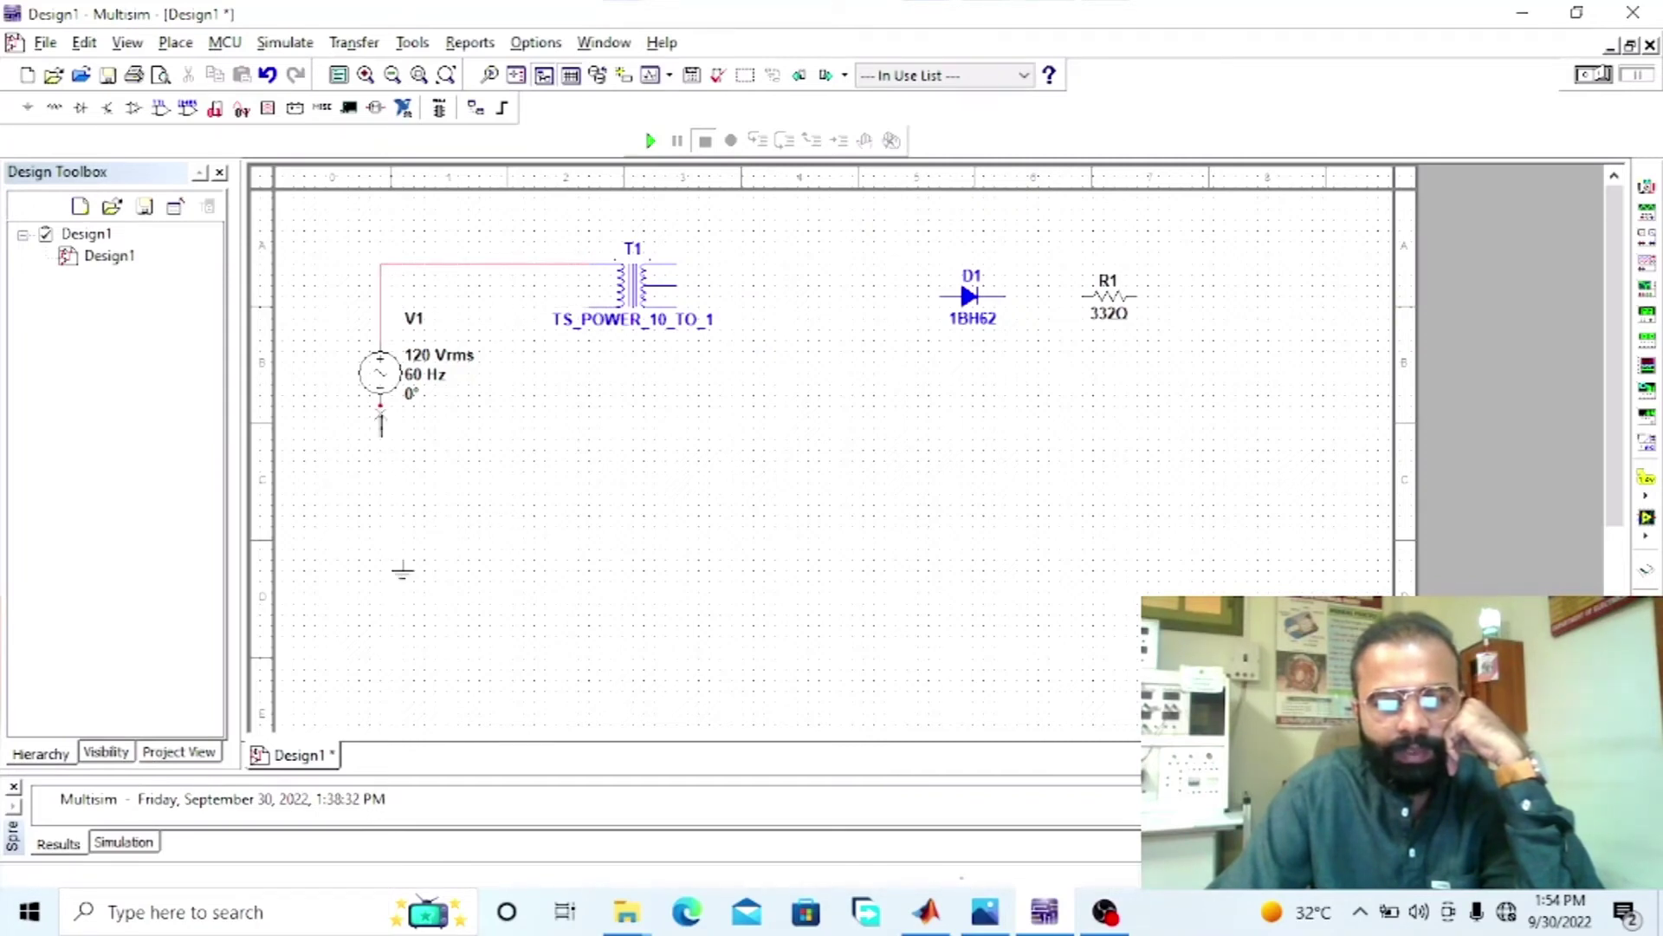
pyautogui.moveTo(403, 573); pyautogui.dragTo(430, 489)
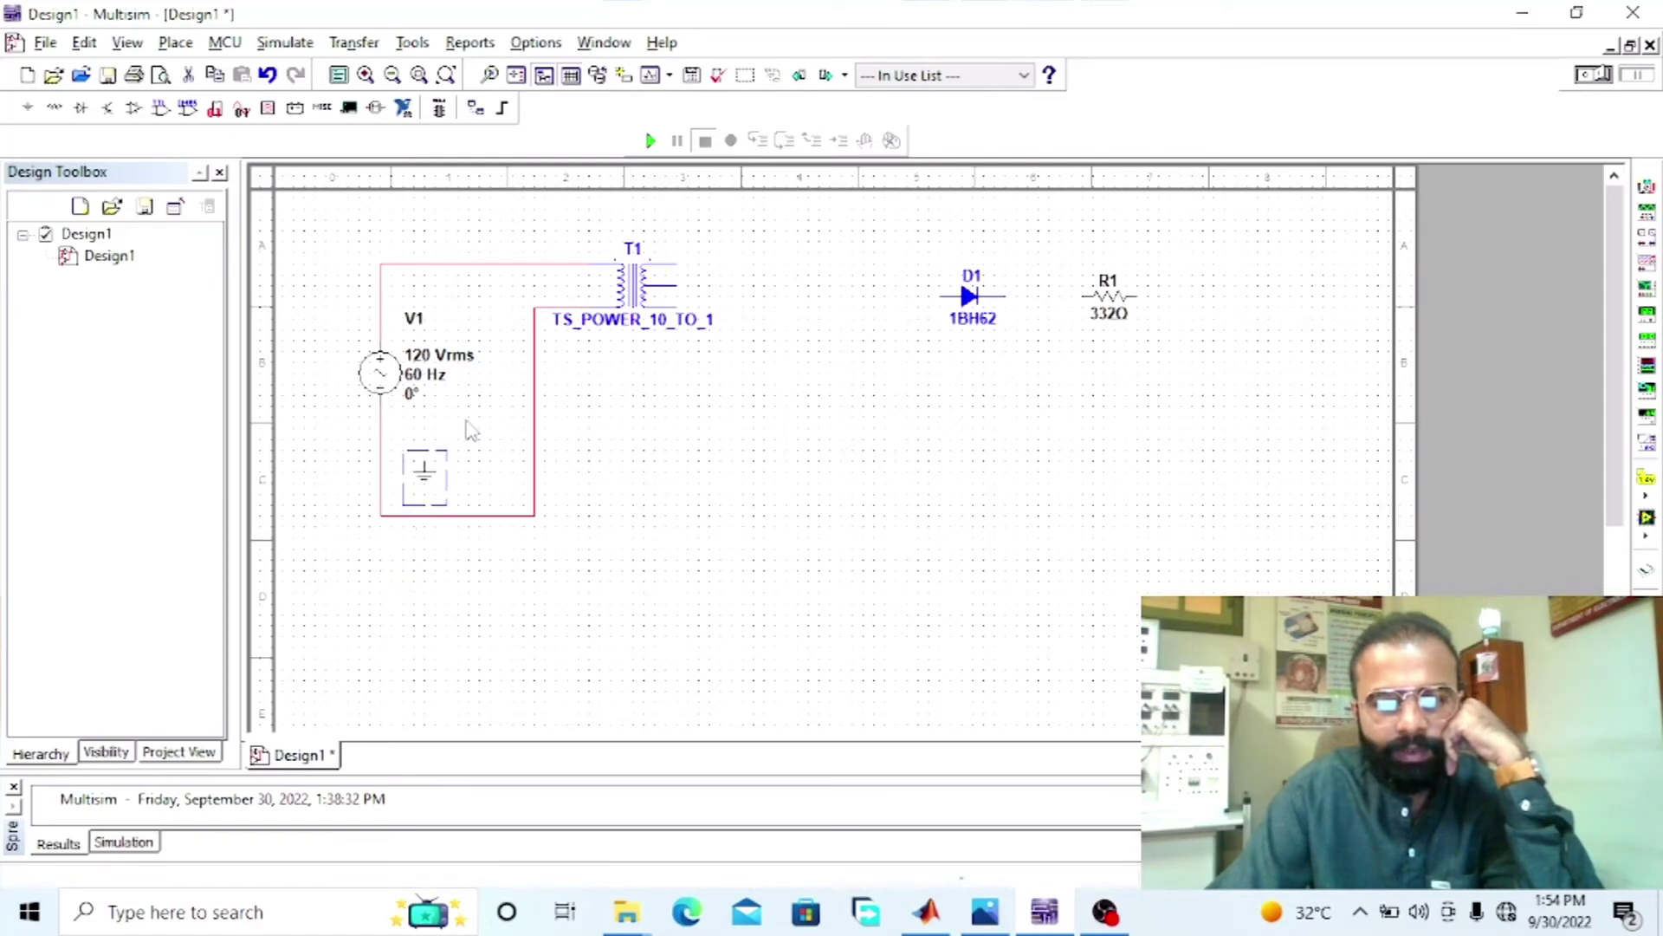
# - Connect the ground to the AC source's return wire and place a VOLTMETER_V indicator inside the transformer's primary loop
pyautogui.click(450, 438)
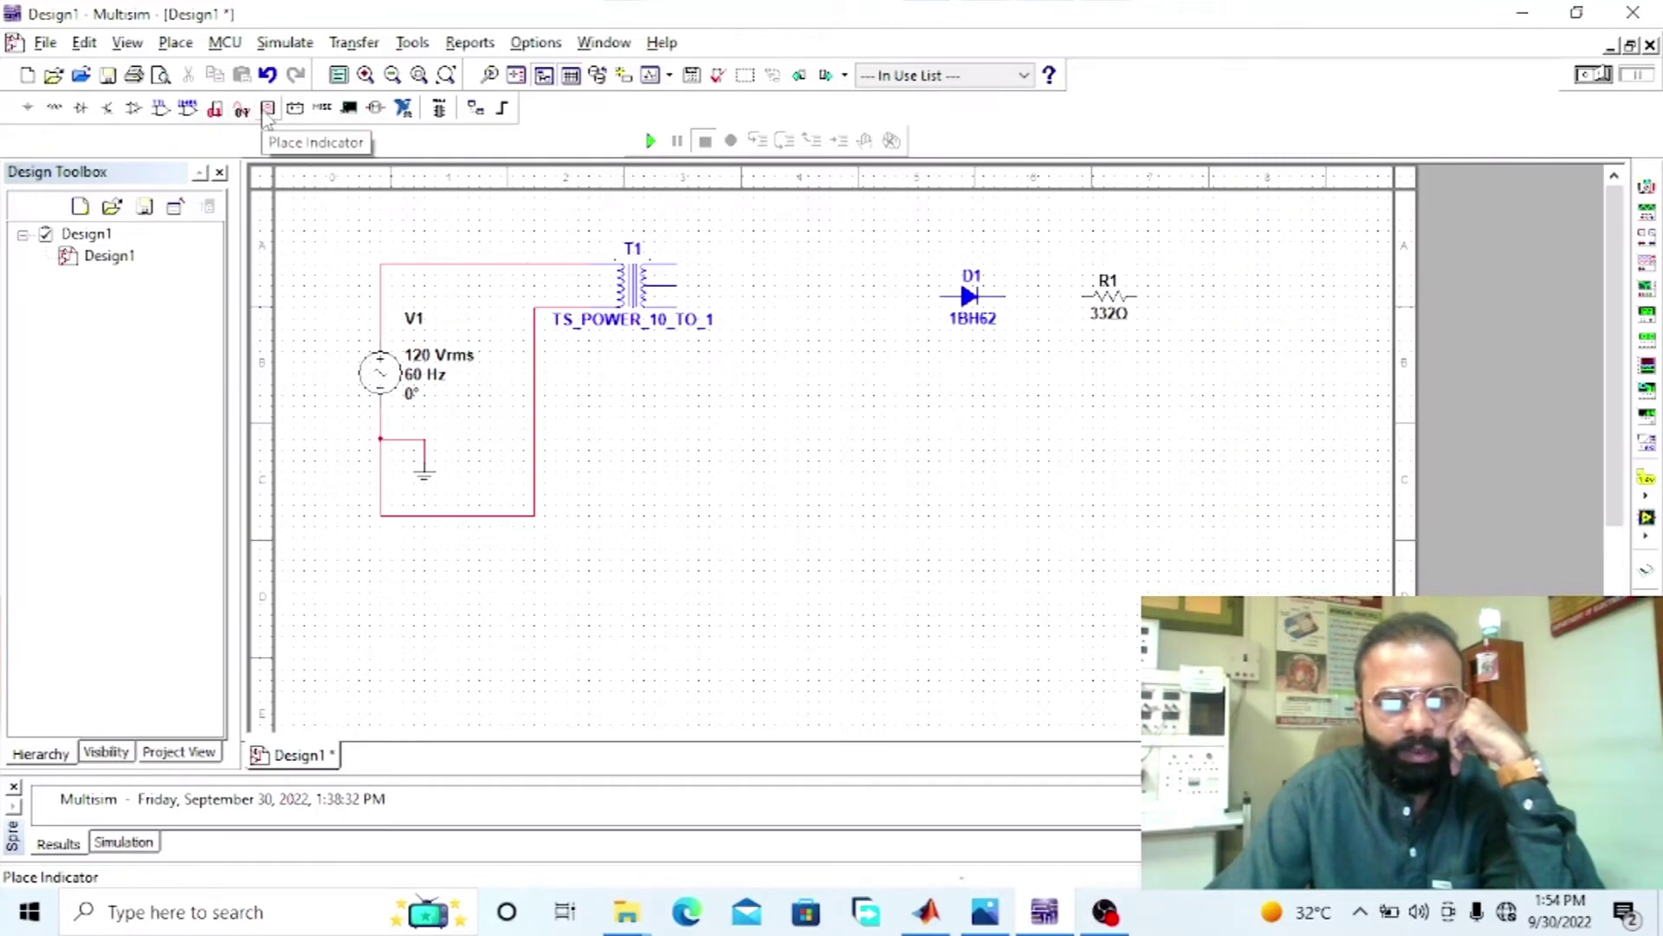
pyautogui.click(268, 109)
pyautogui.click(413, 213)
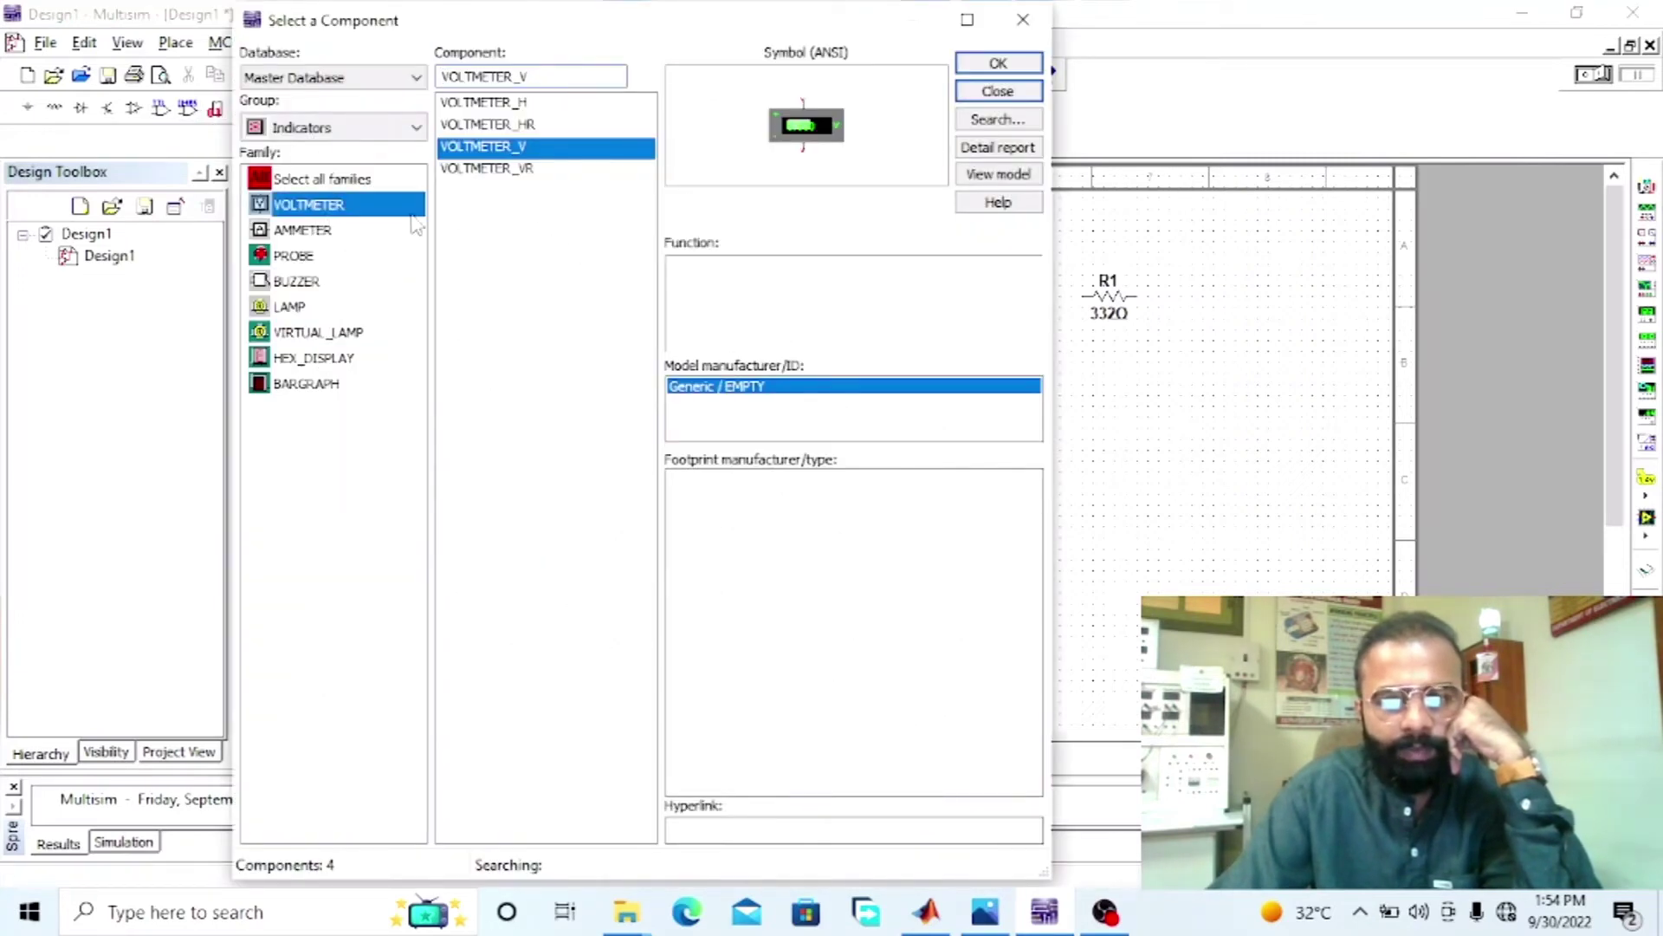
pyautogui.click(994, 63)
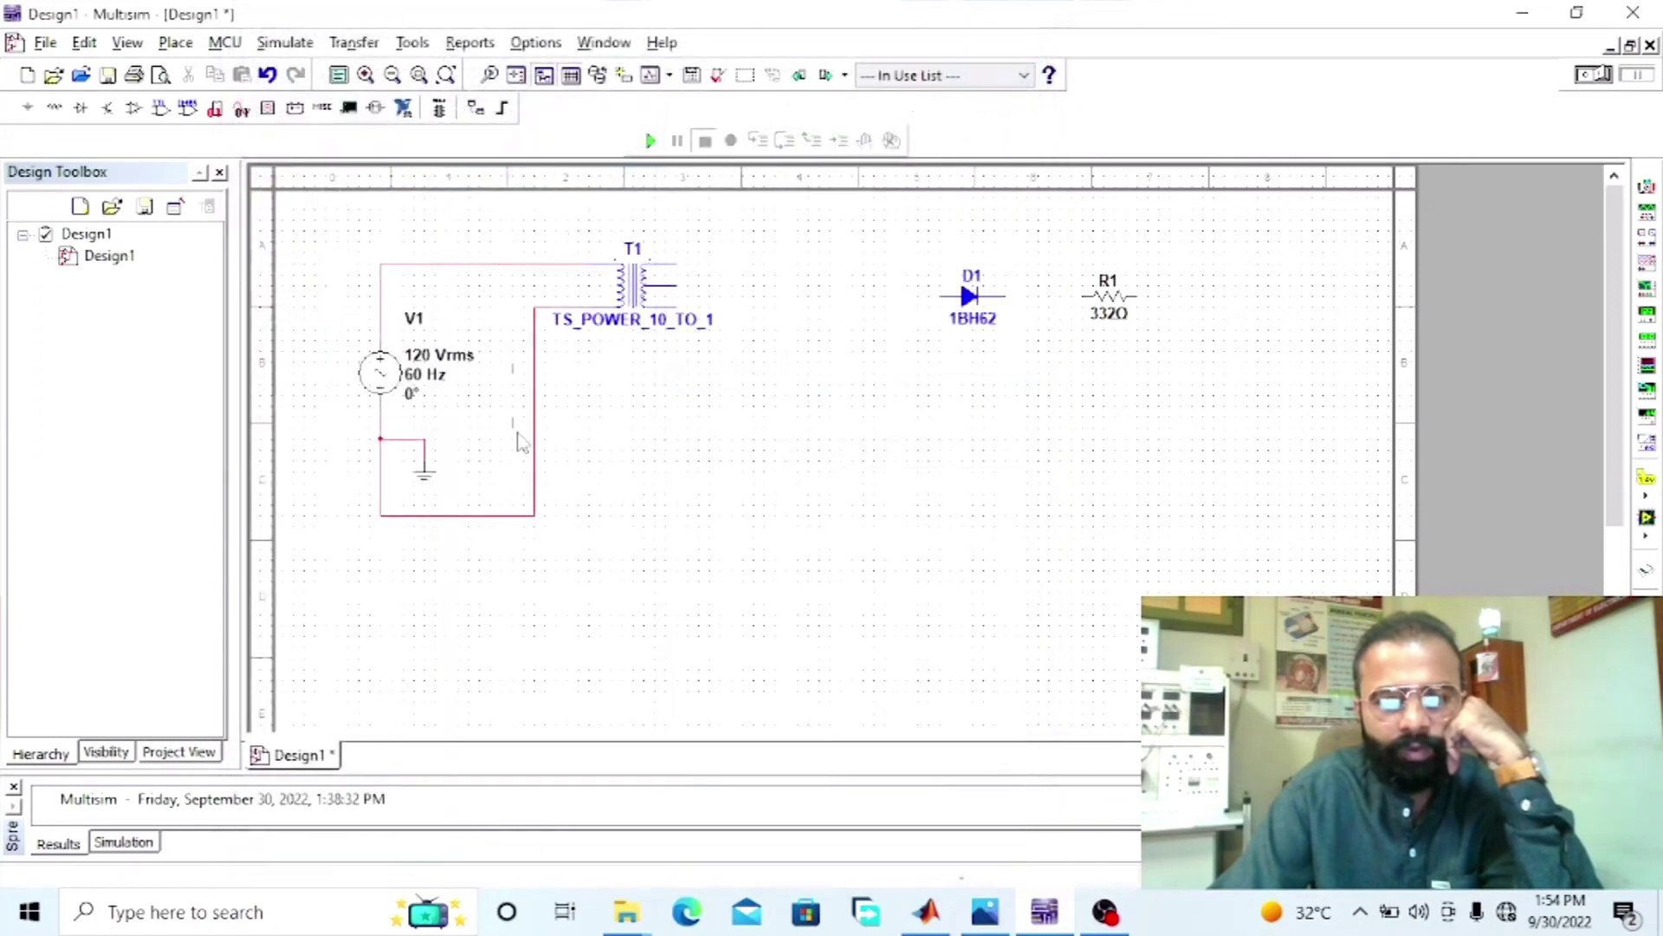
pyautogui.click(476, 460)
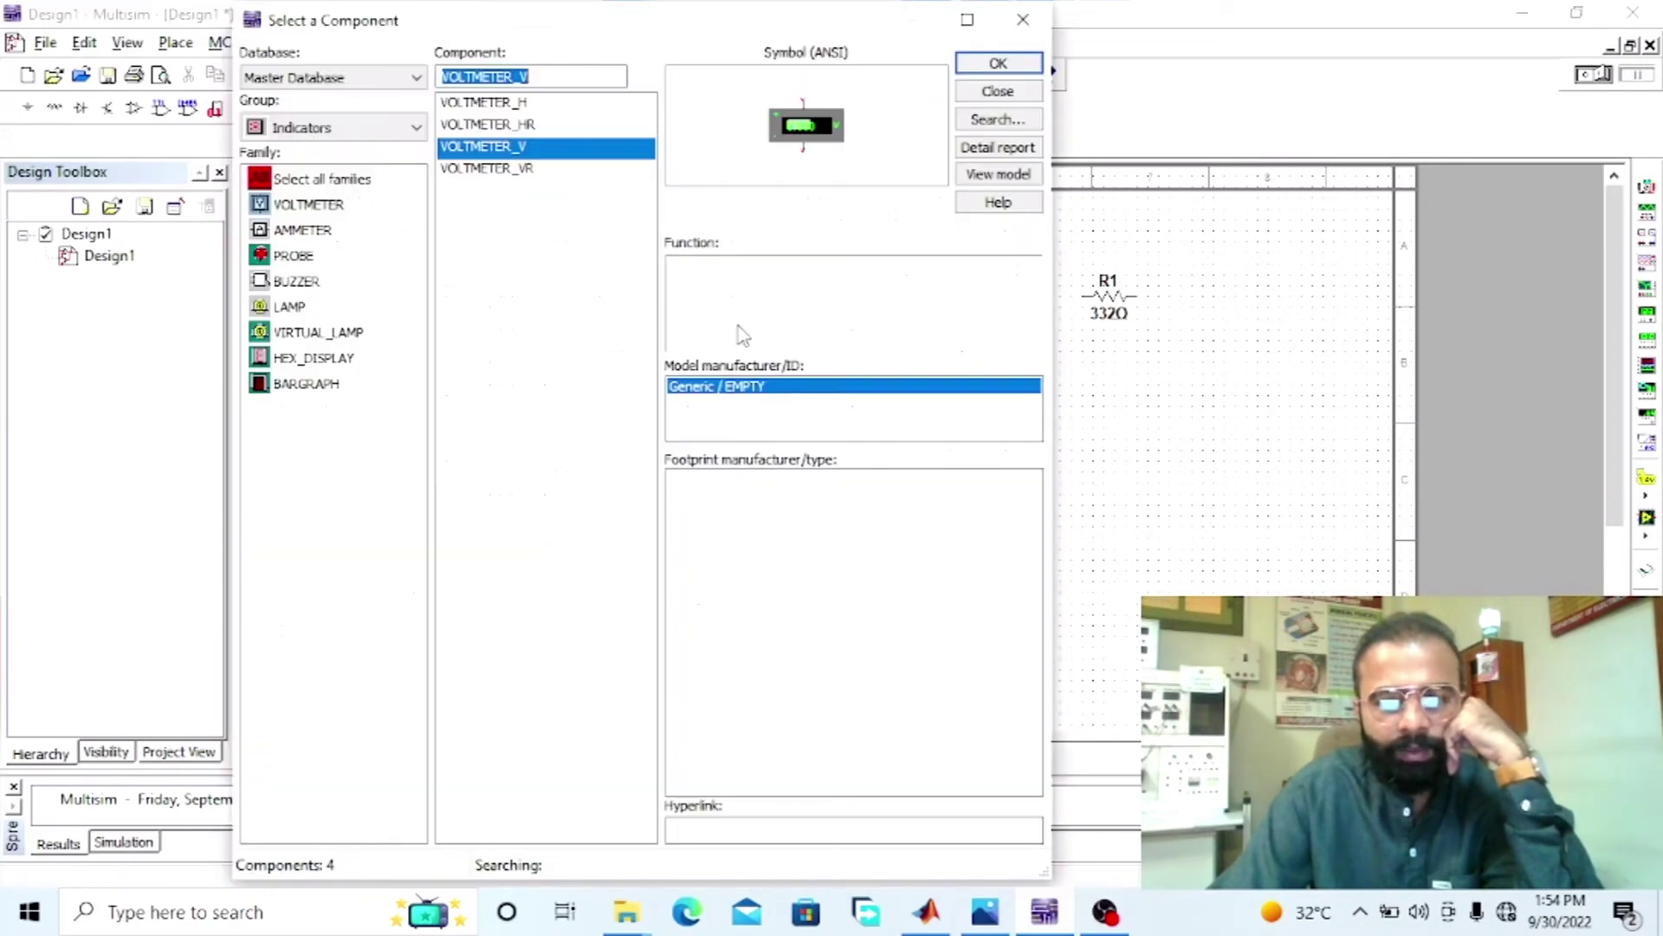
pyautogui.click(975, 95)
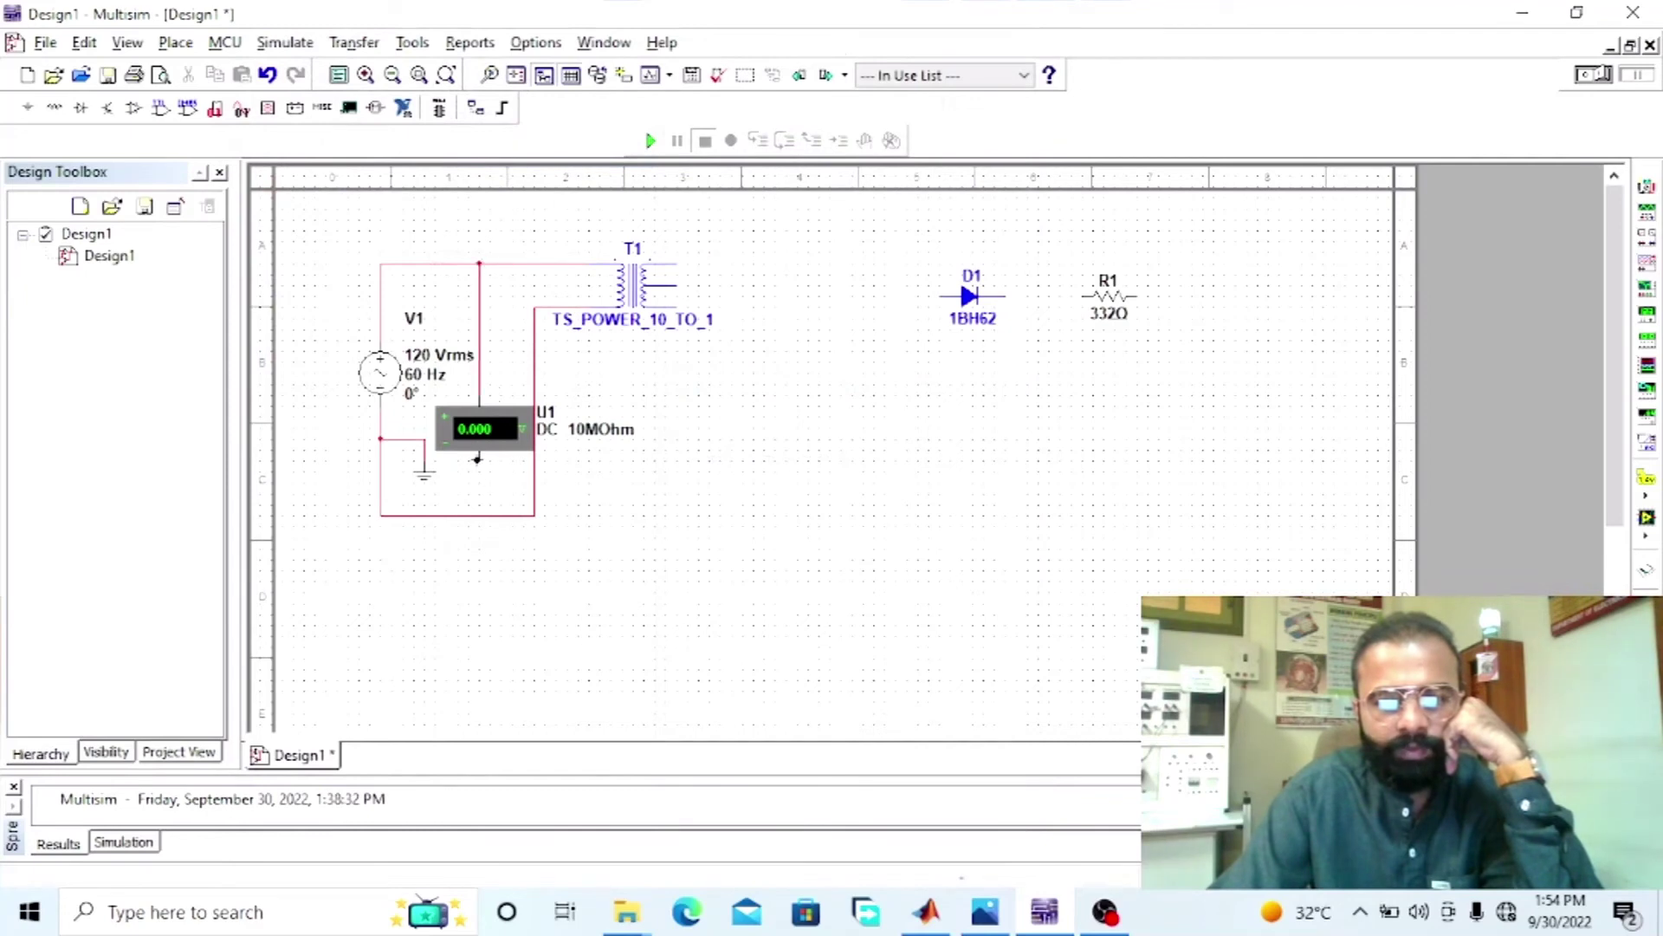
# - Wire the voltmeter across the primary loop's upper and lower wires and set its mode to AC
pyautogui.doubleClick(490, 432)
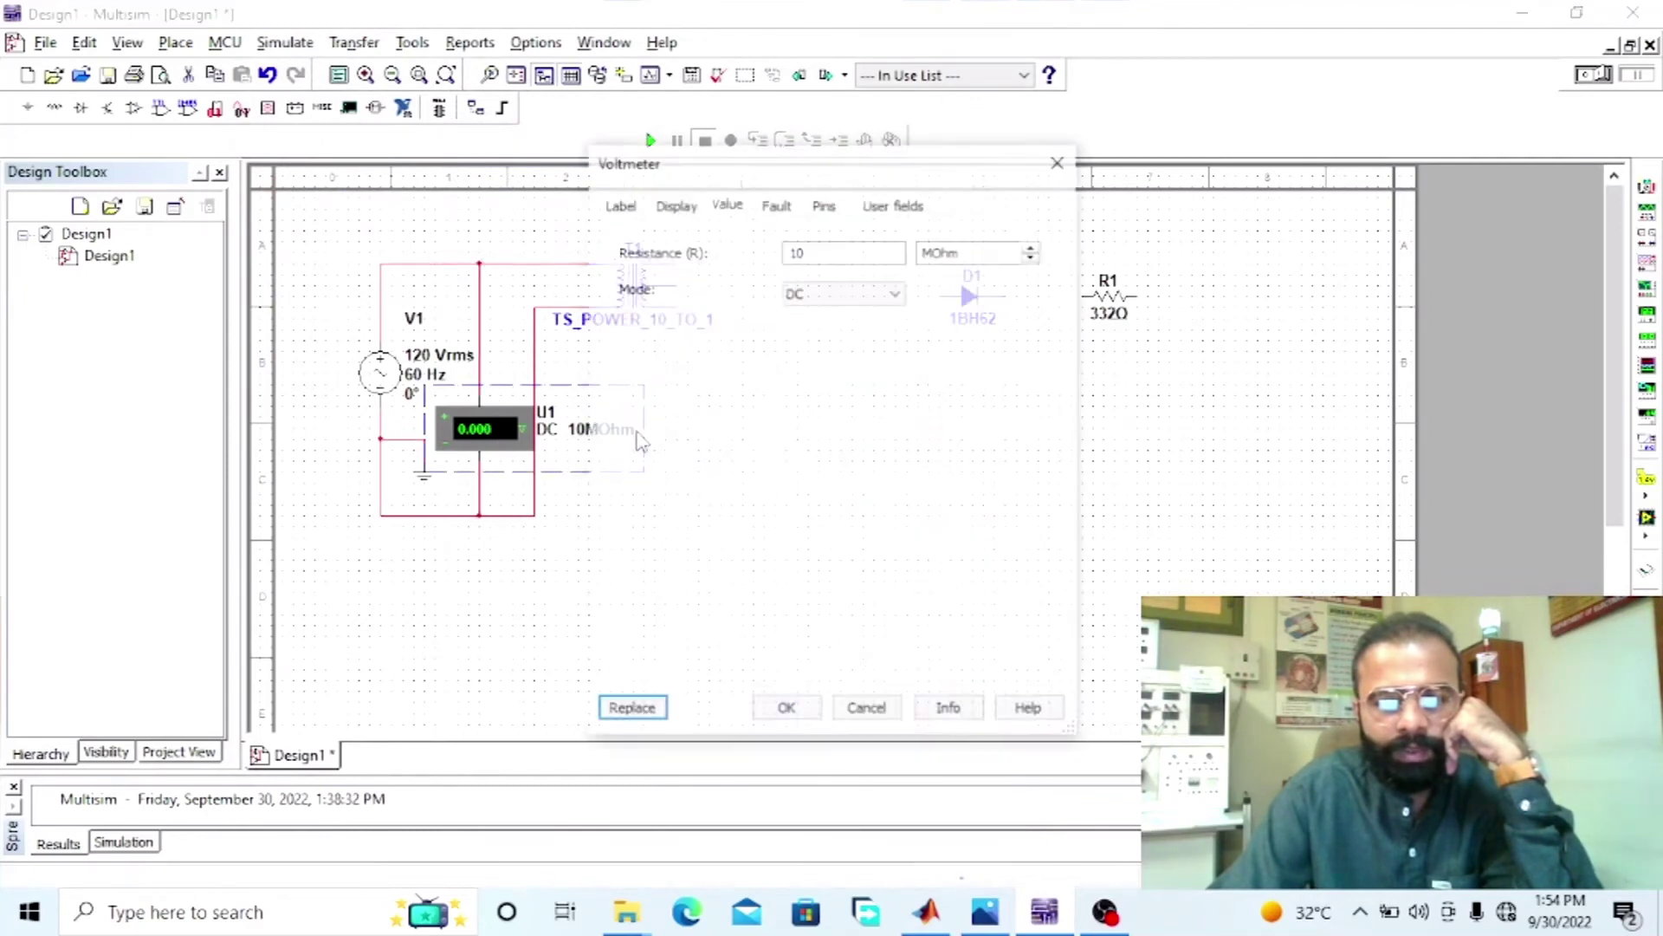
pyautogui.click(867, 293)
pyautogui.click(862, 329)
pyautogui.click(845, 292)
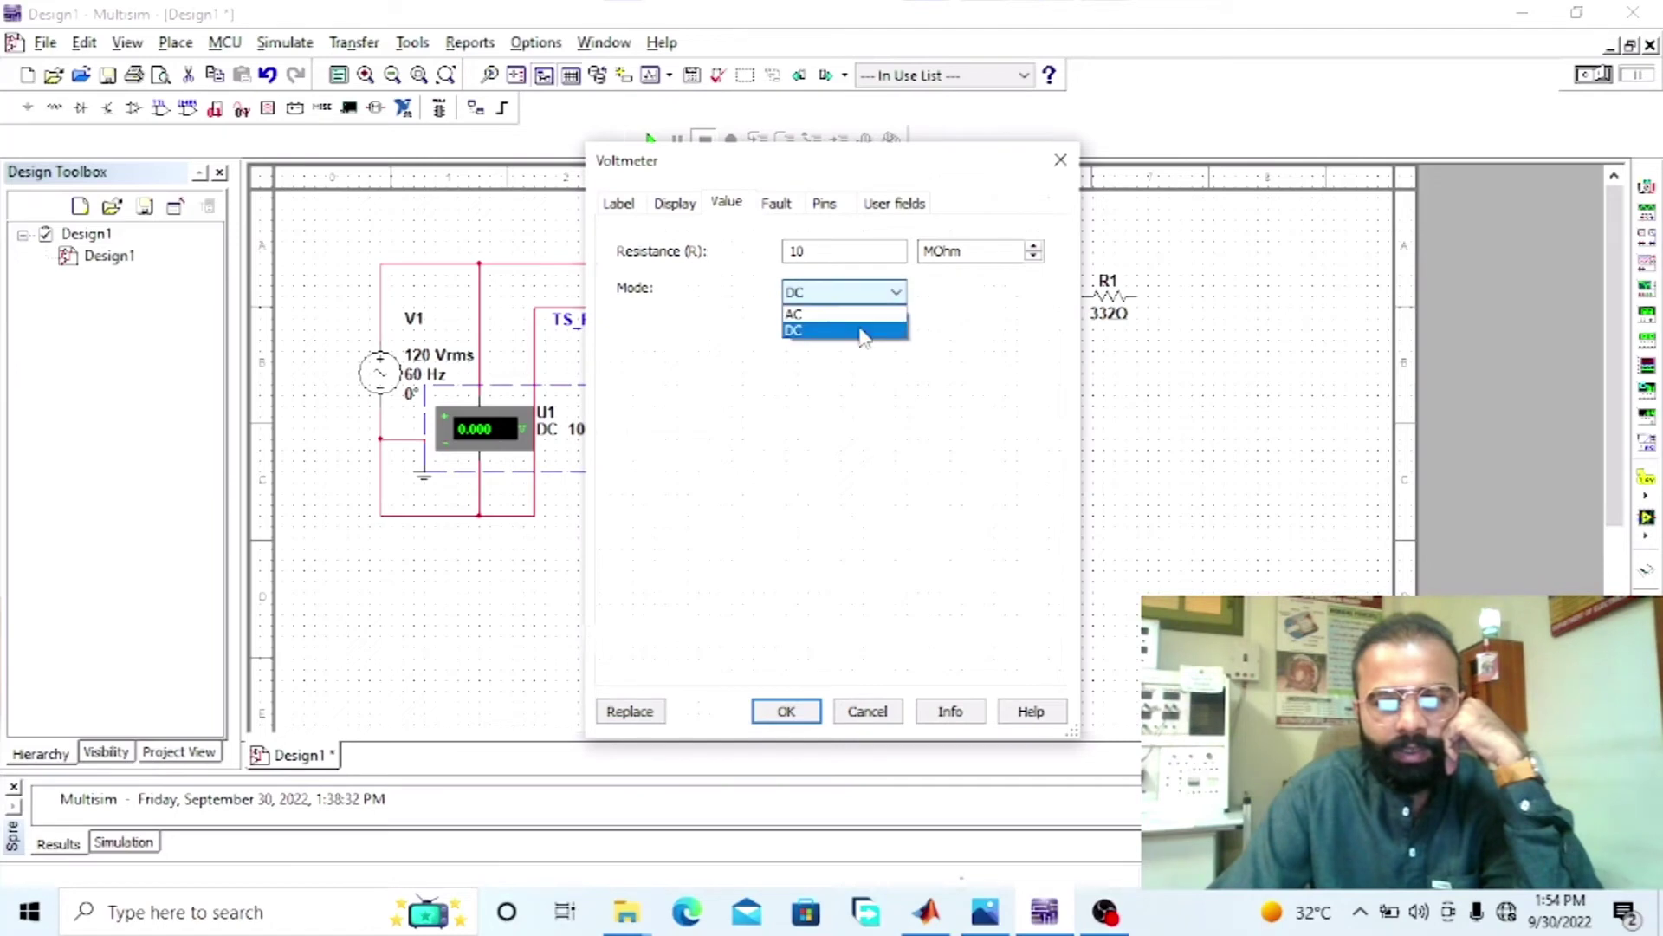
pyautogui.click(860, 314)
pyautogui.click(791, 712)
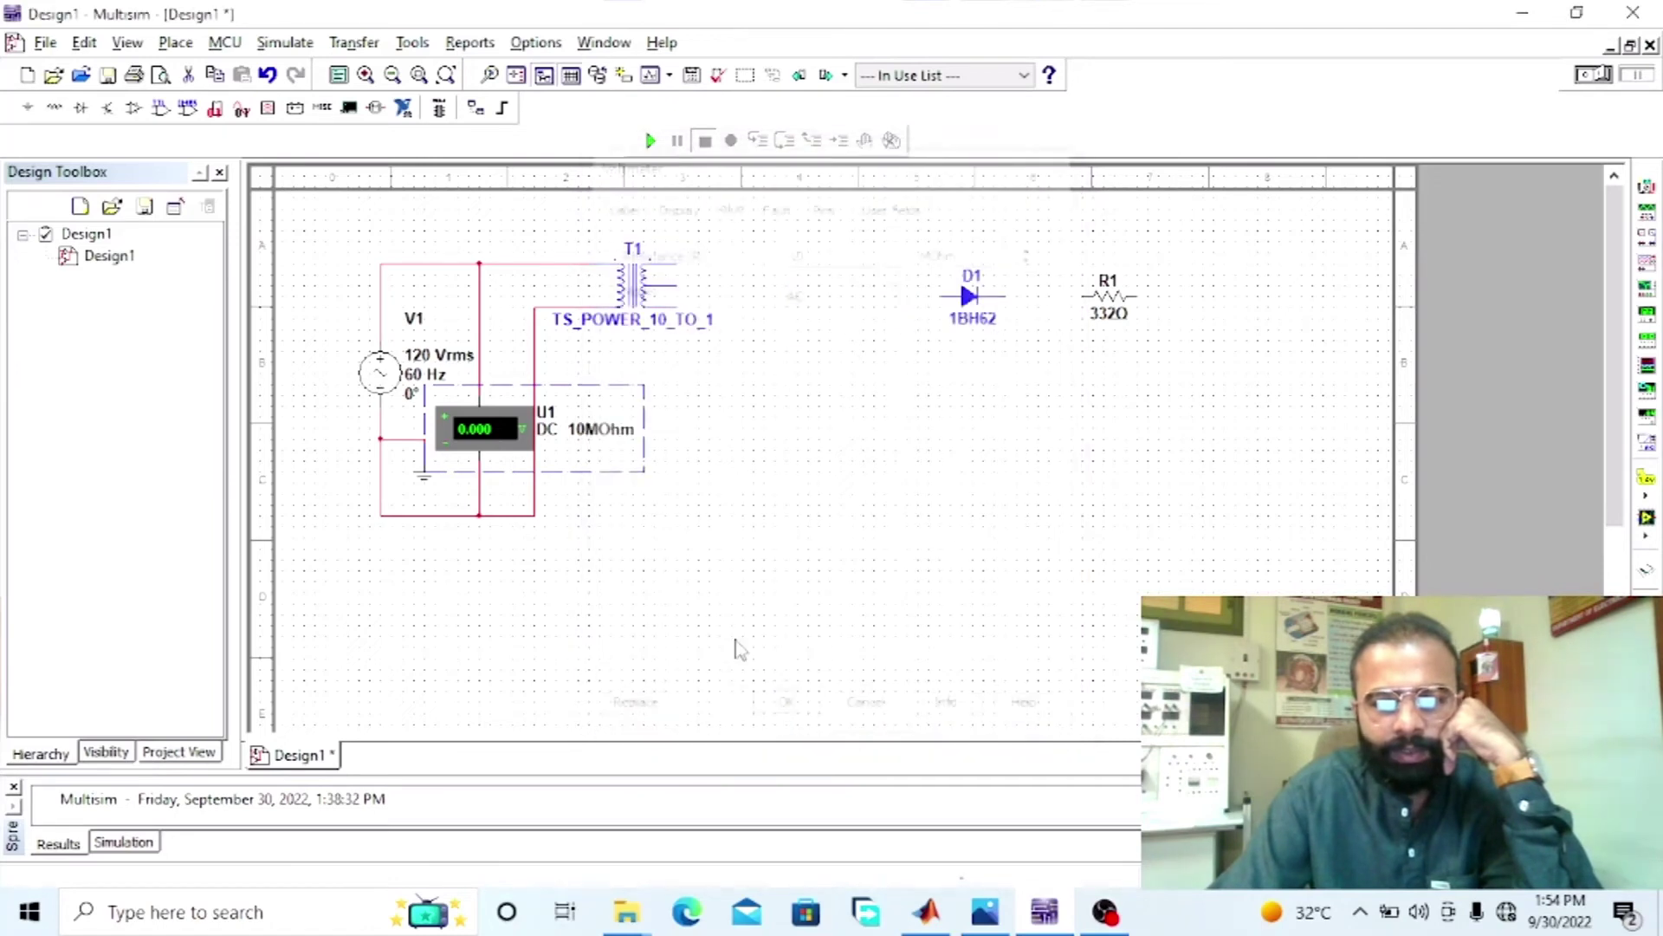
# - Move the diode level with the transformer's upper secondary lead and connect its anode to that lead
pyautogui.moveTo(951, 316); pyautogui.dragTo(831, 273)
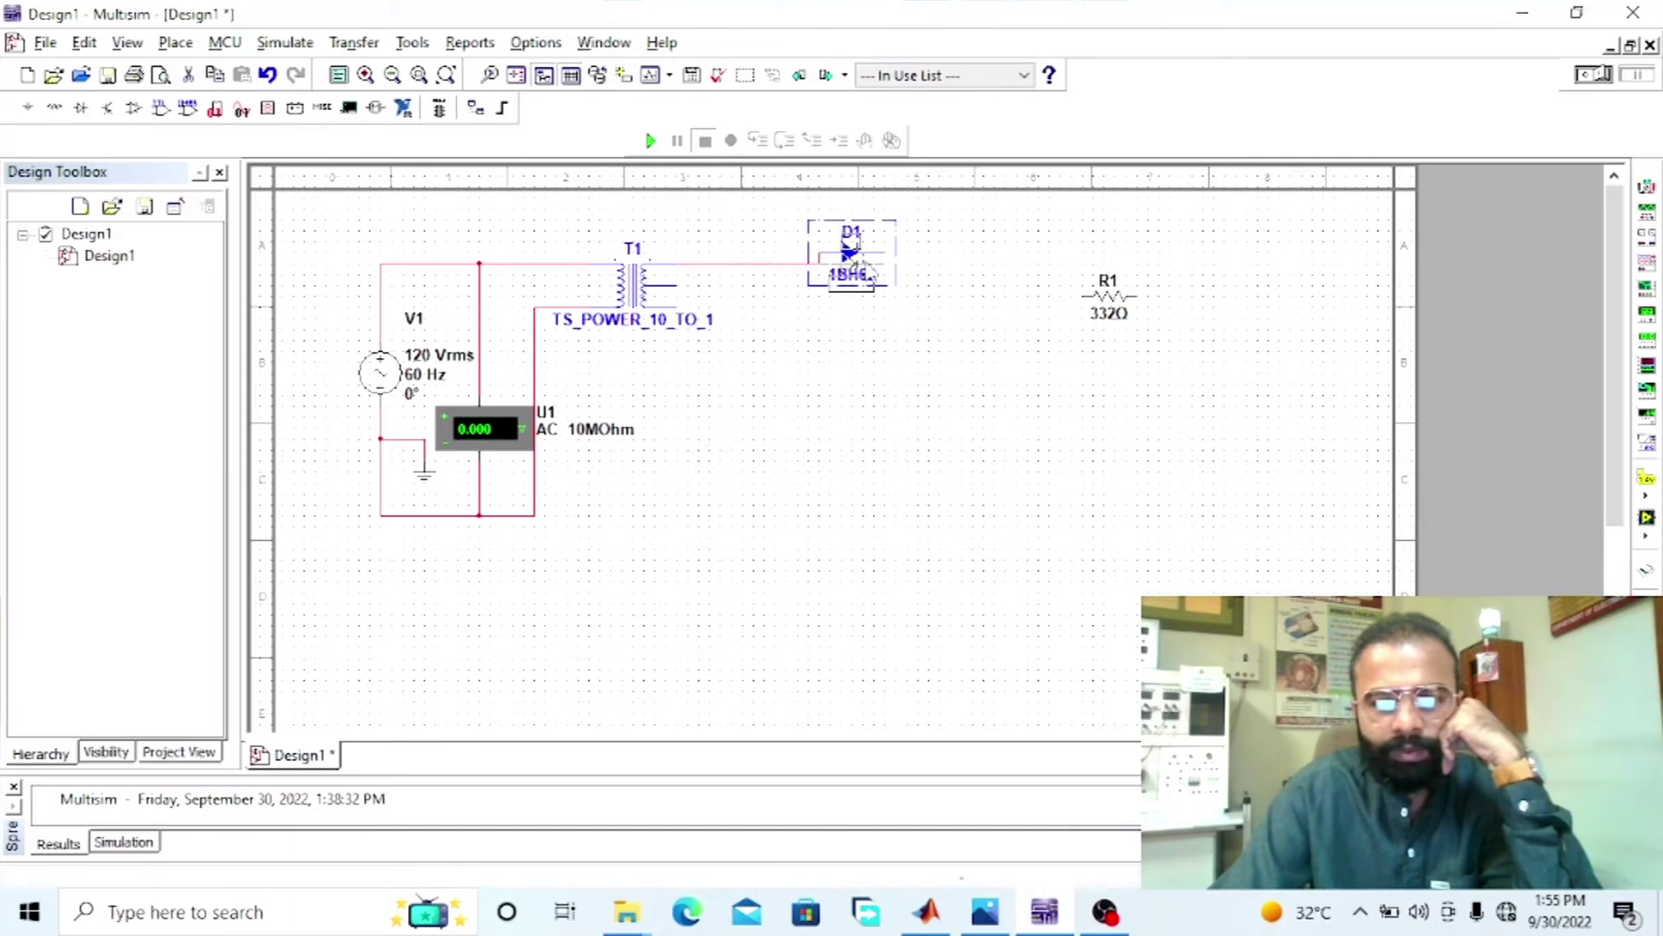
pyautogui.moveTo(860, 260); pyautogui.dragTo(861, 271)
pyautogui.click(1003, 286)
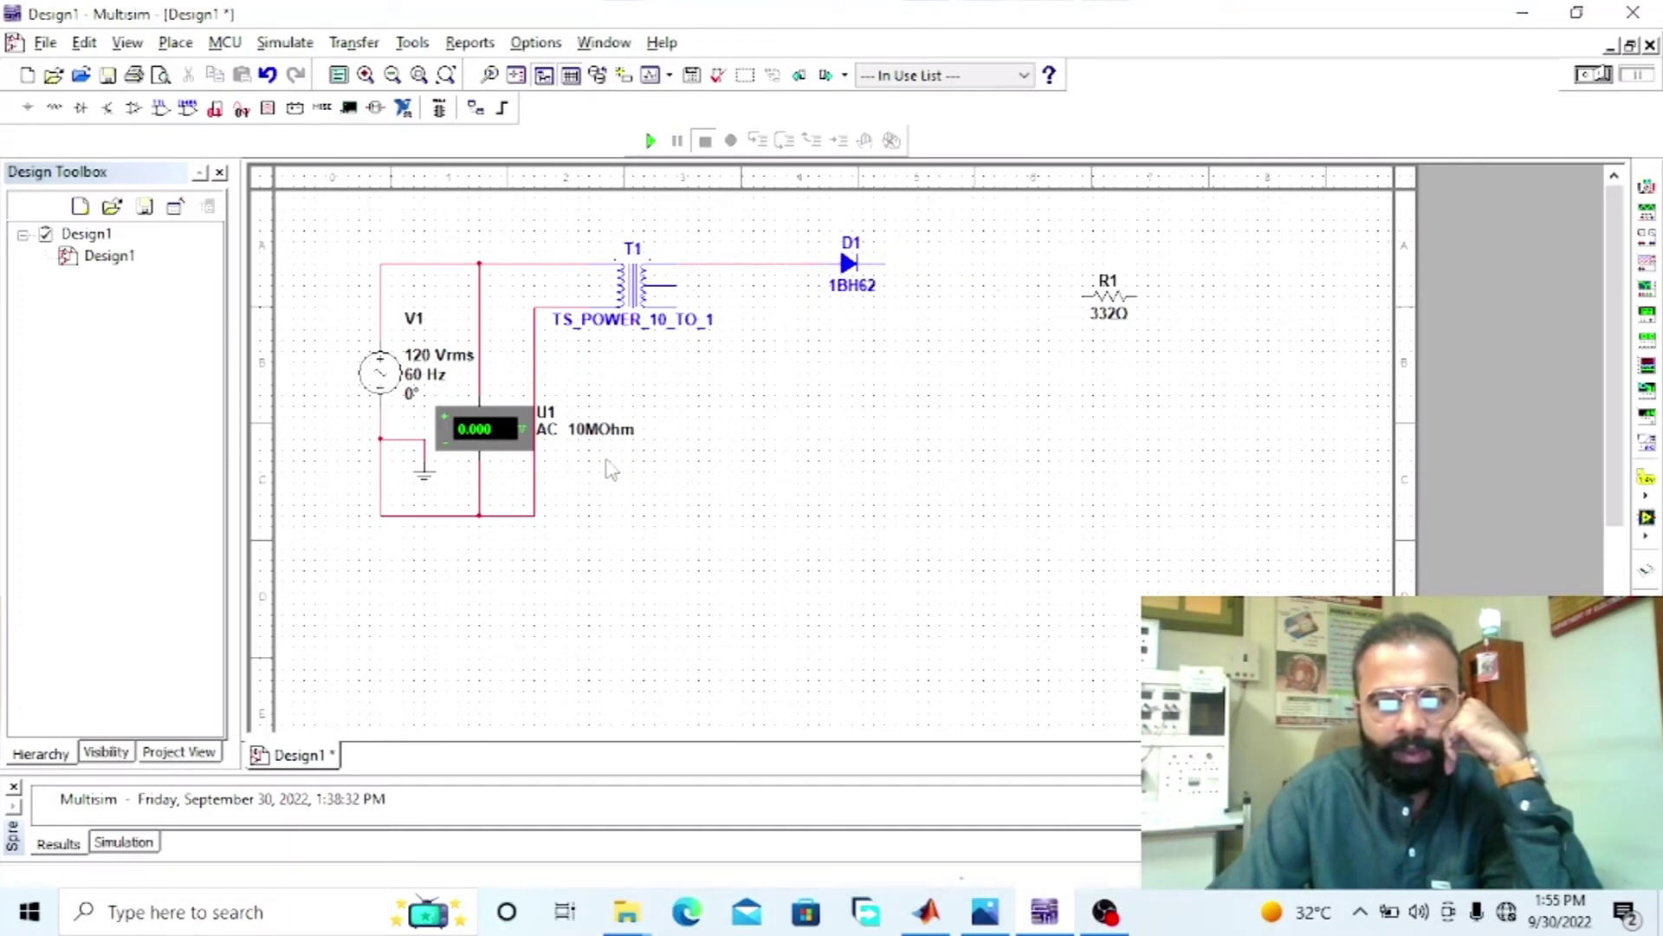
# - Place a copy of the ground symbol between the transformer and diode, wired to the secondary's centre tap
pyautogui.click(429, 478)
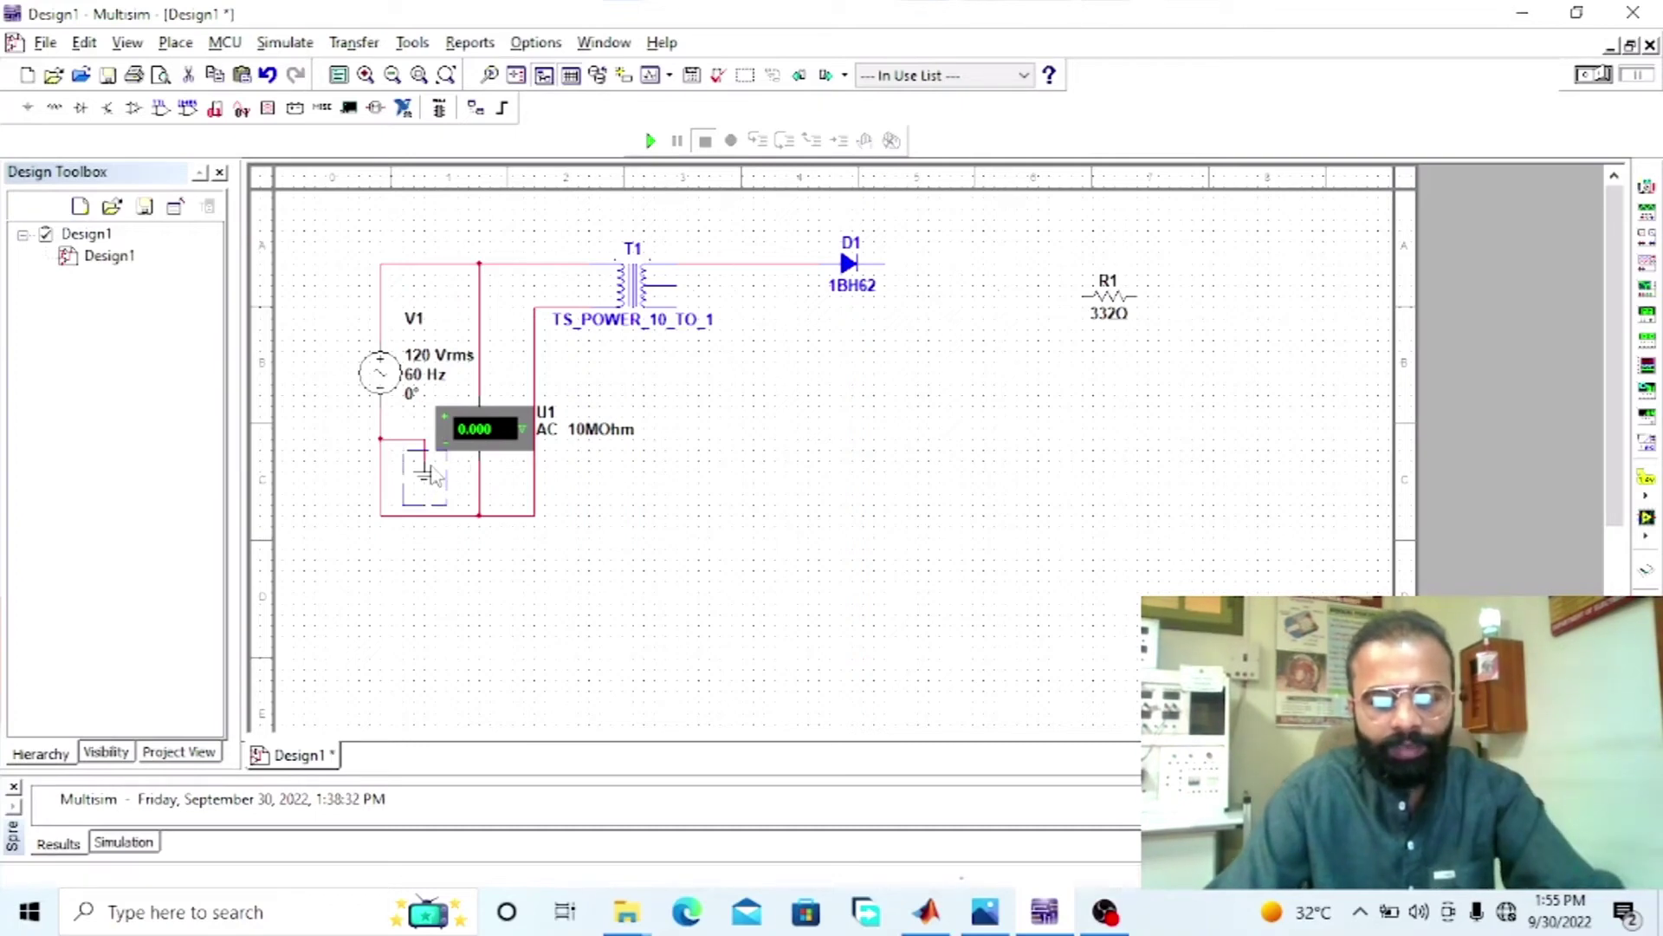
pyautogui.click(763, 297)
pyautogui.click(765, 287)
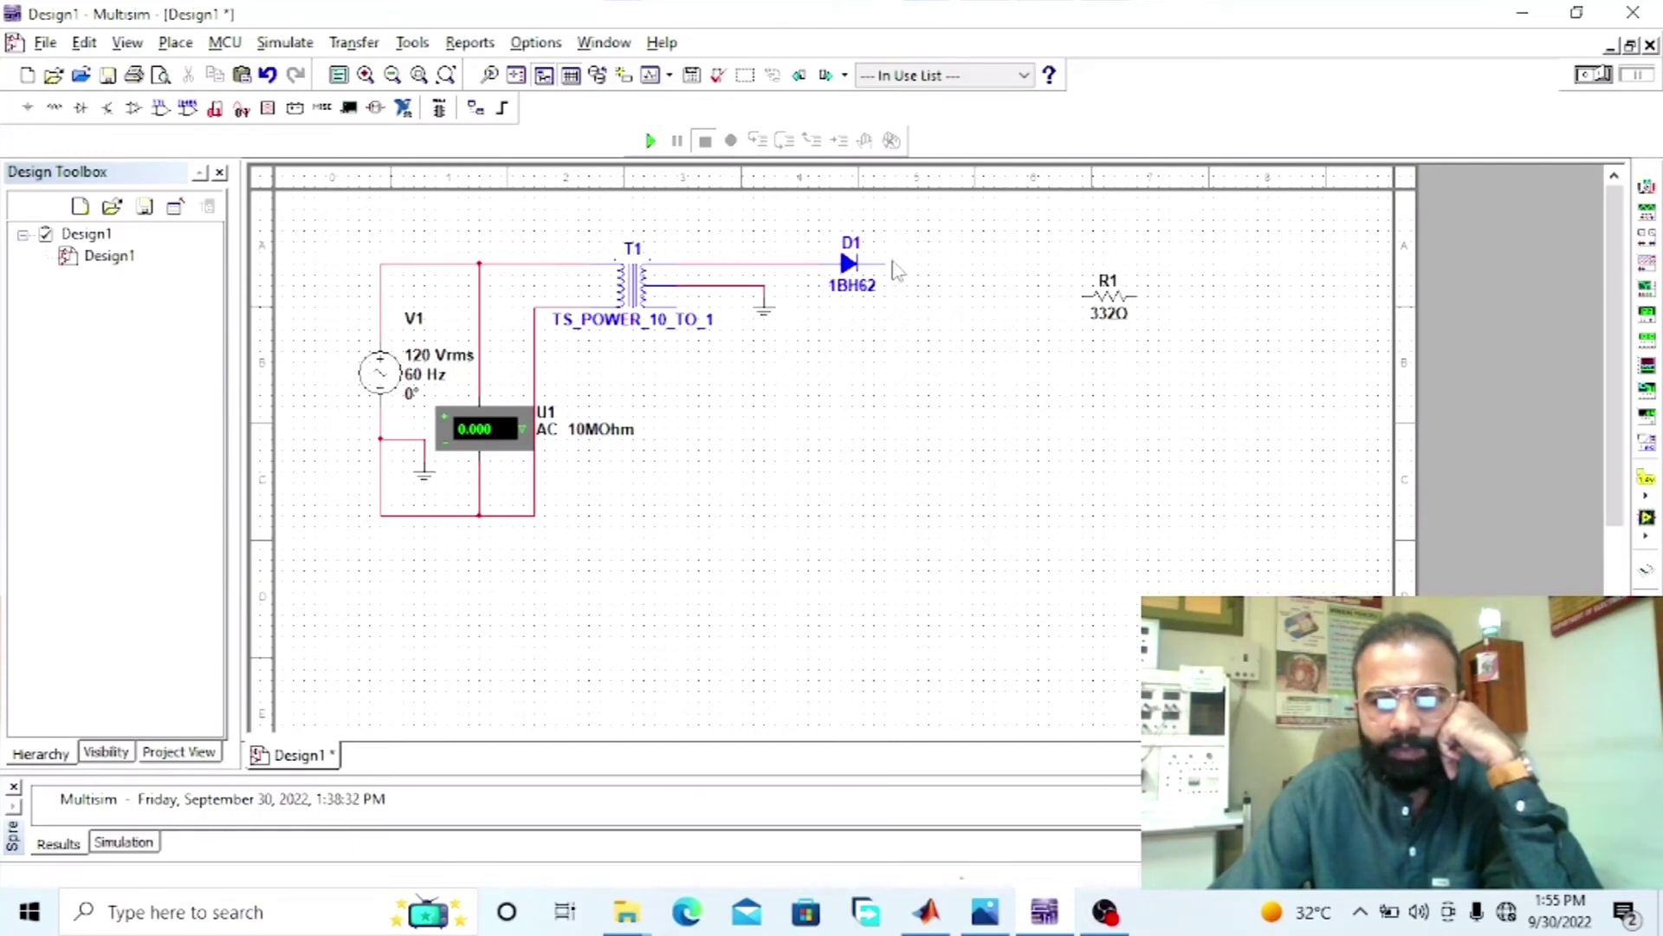
# - Rotate the resistor to vertical below and right of the diode, and wire it from the diode's cathode to the transformer's lower secondary lead
pyautogui.click(1042, 282)
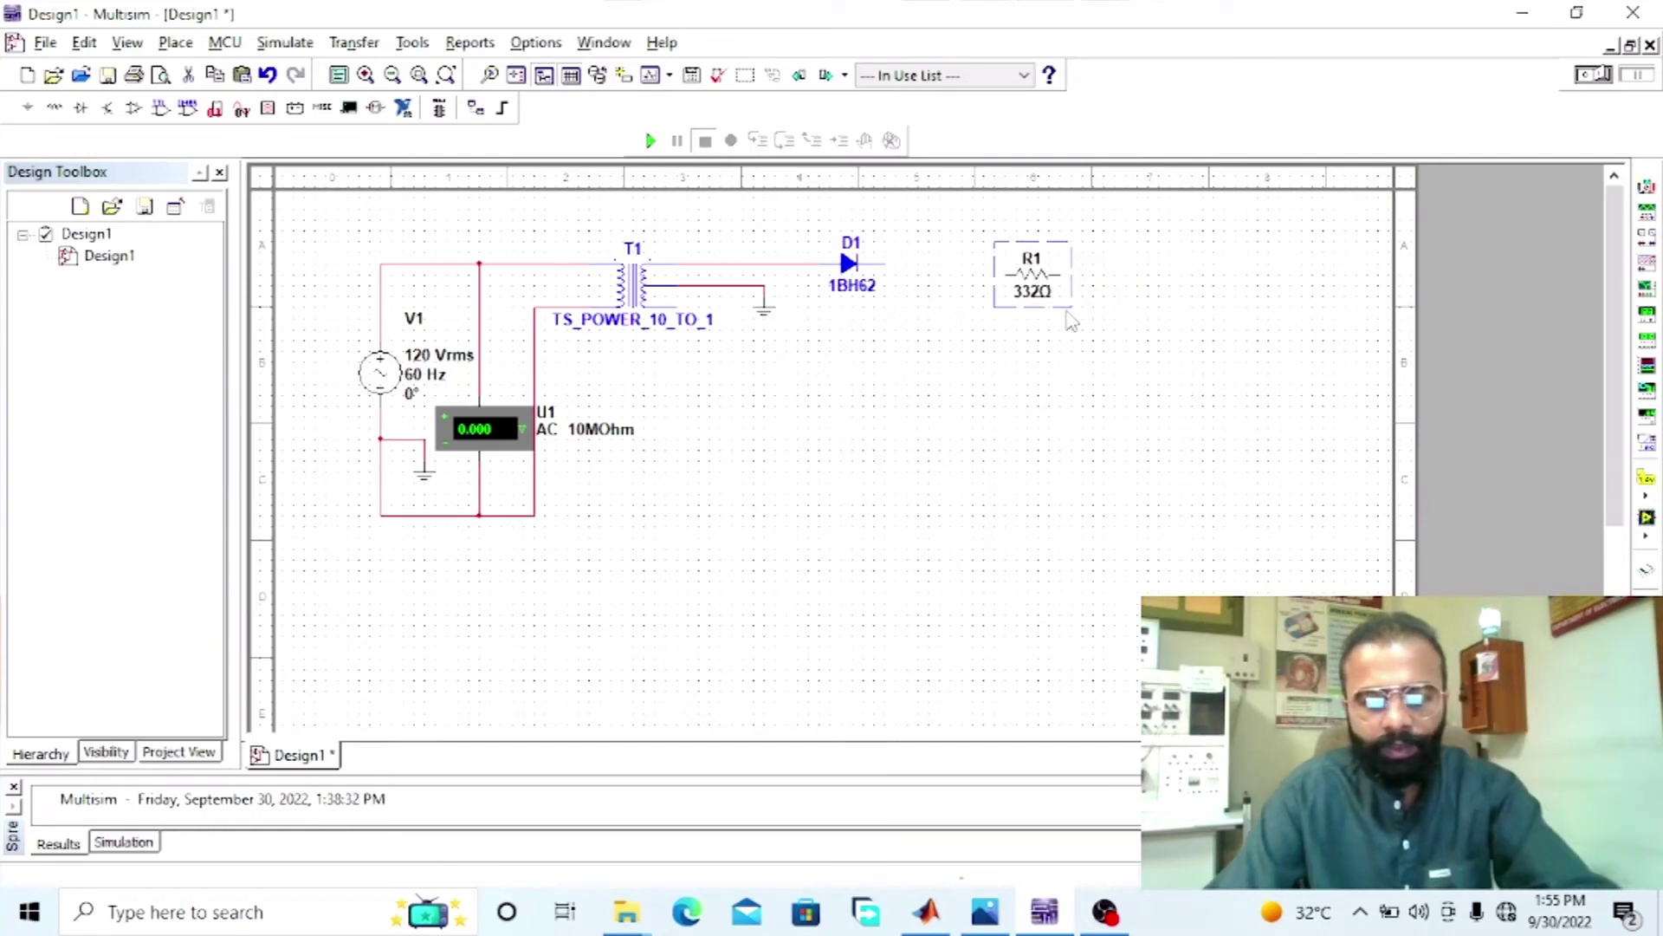
pyautogui.hotkey('ctrl', 'r')
pyautogui.moveTo(1032, 274); pyautogui.dragTo(1048, 325)
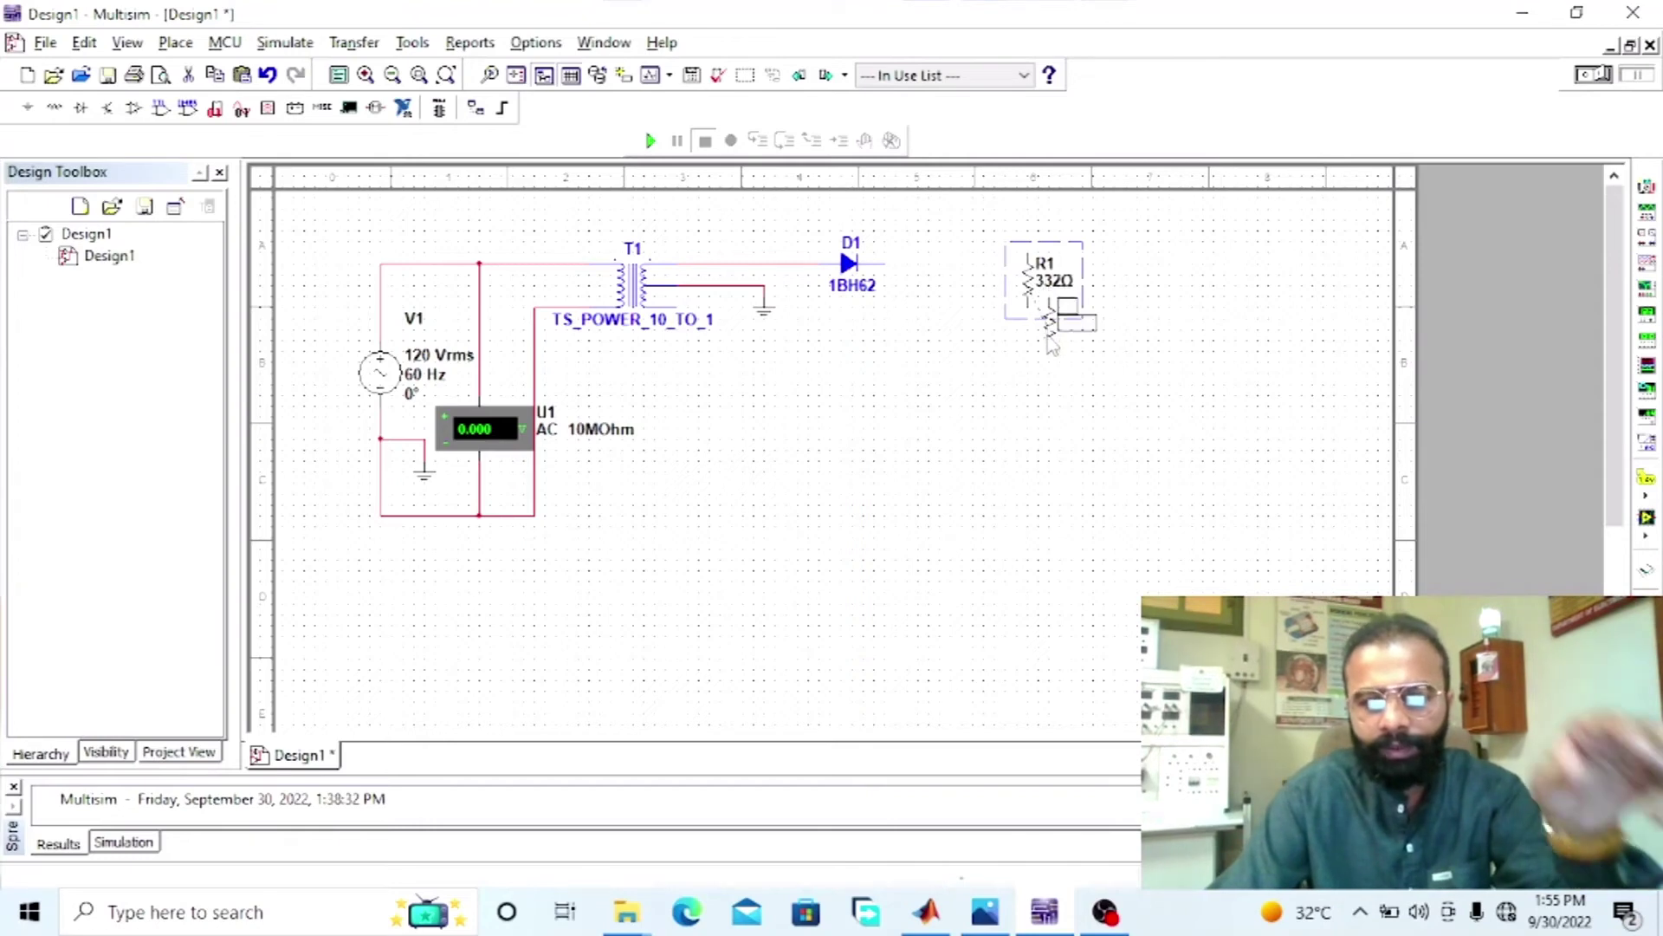
pyautogui.click(954, 286)
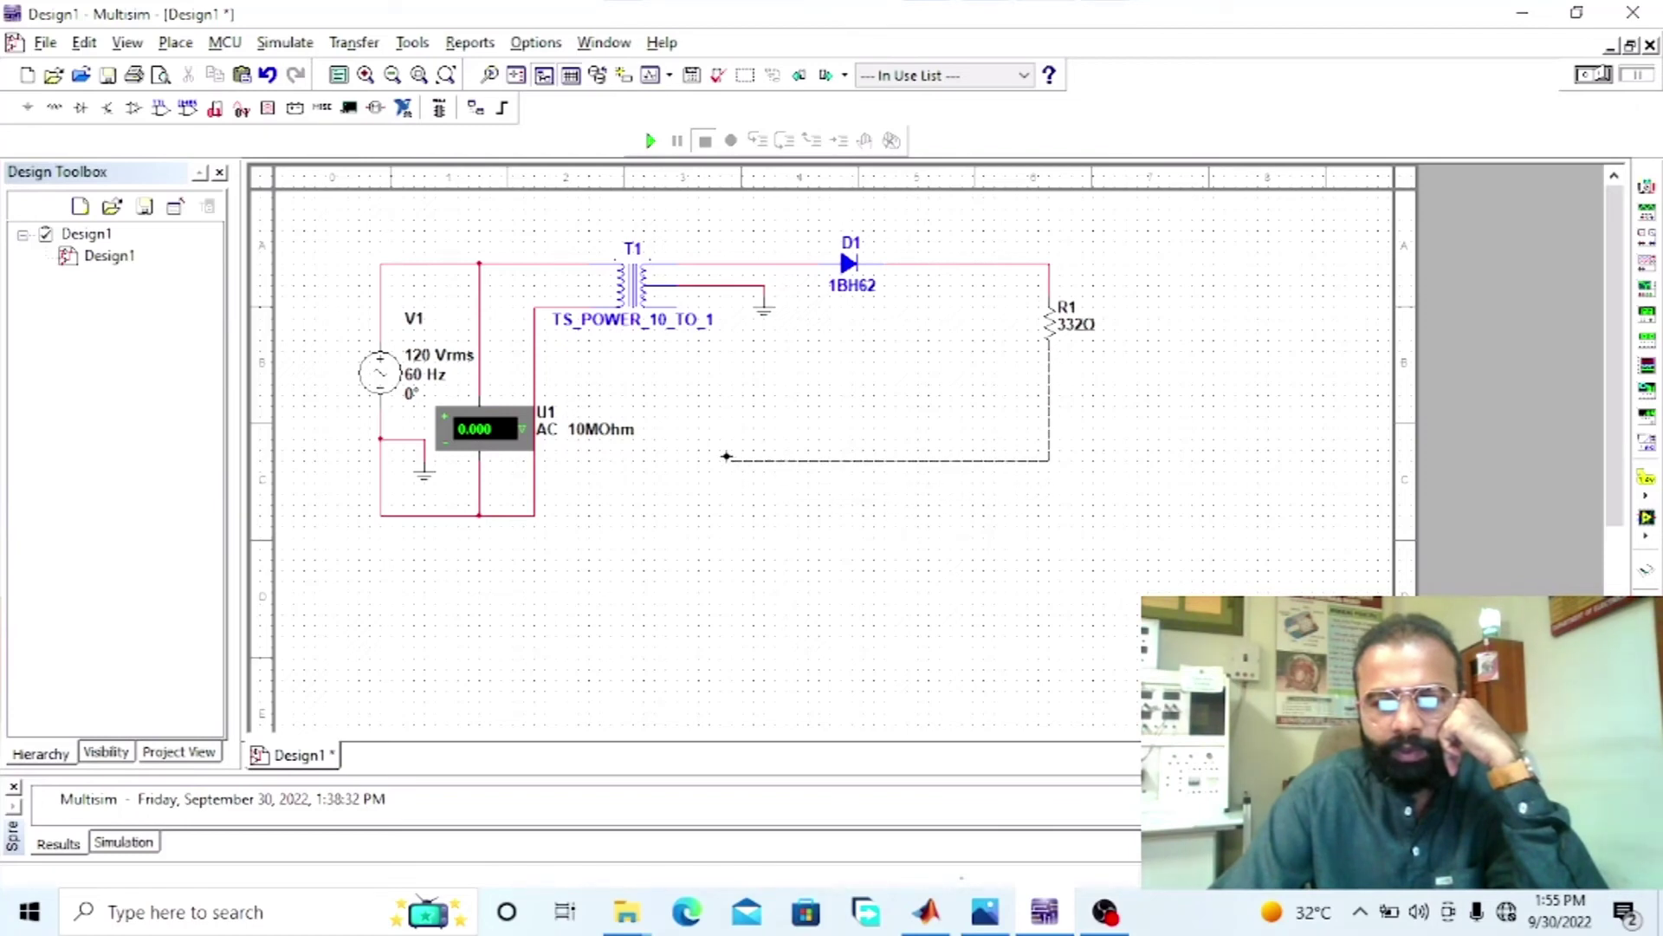
pyautogui.click(650, 303)
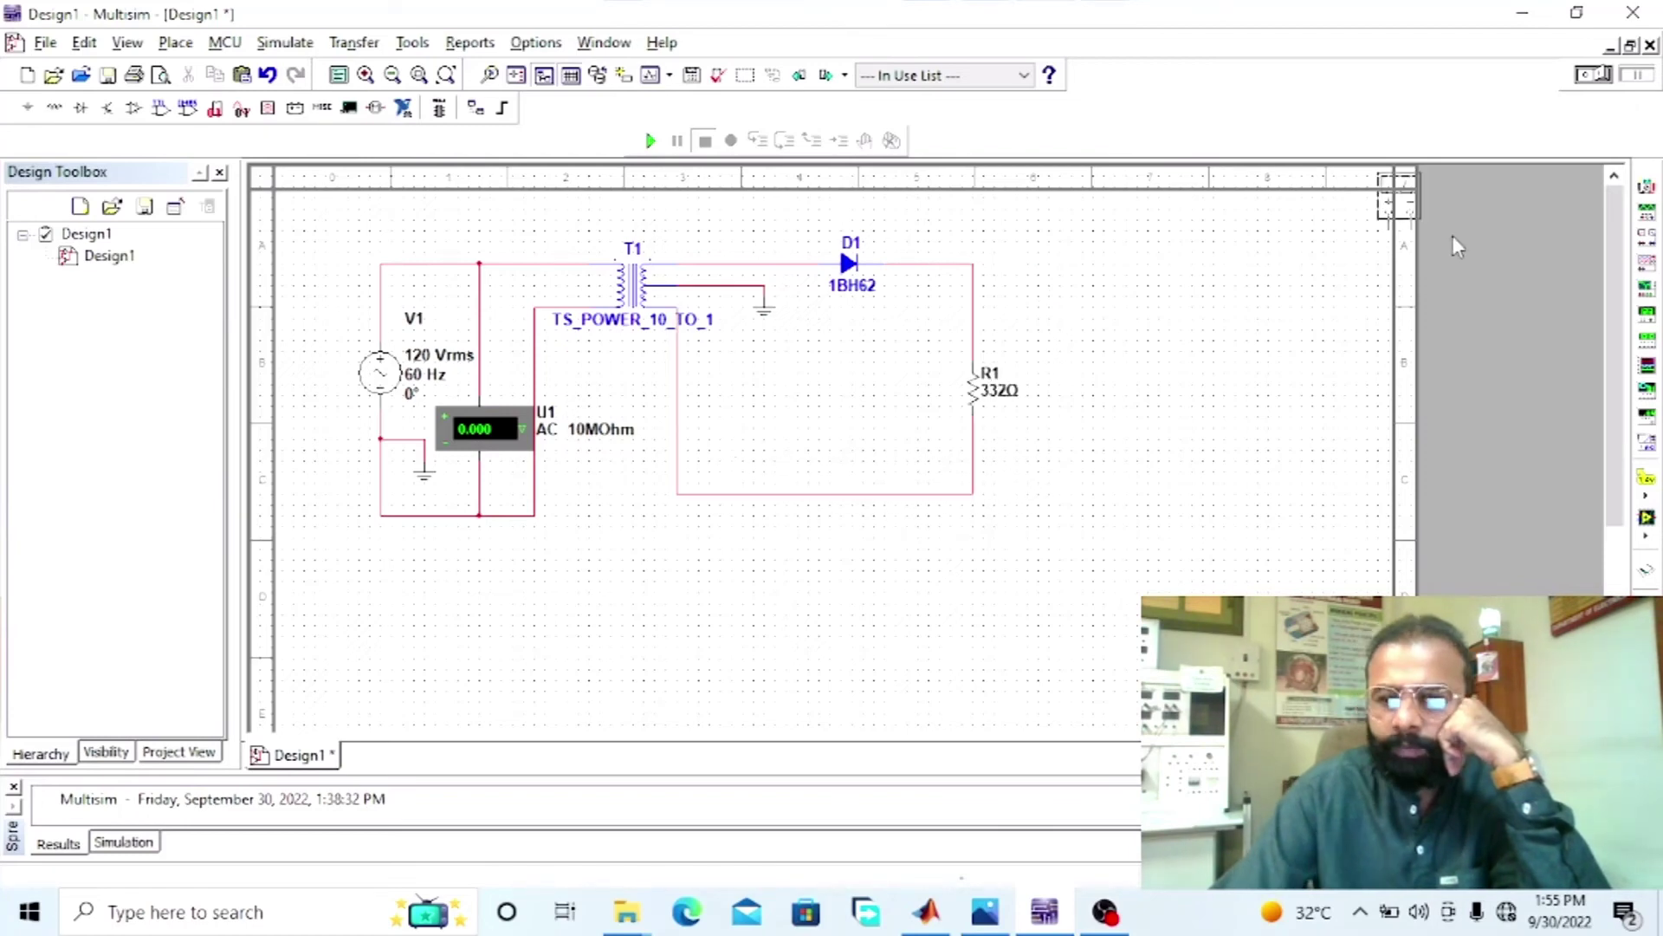
# - Place an oscilloscope right of the diode, wiring channel A to the upper secondary lead and centre tap and channel B across the resistor
pyautogui.click(1642, 269)
pyautogui.click(1057, 316)
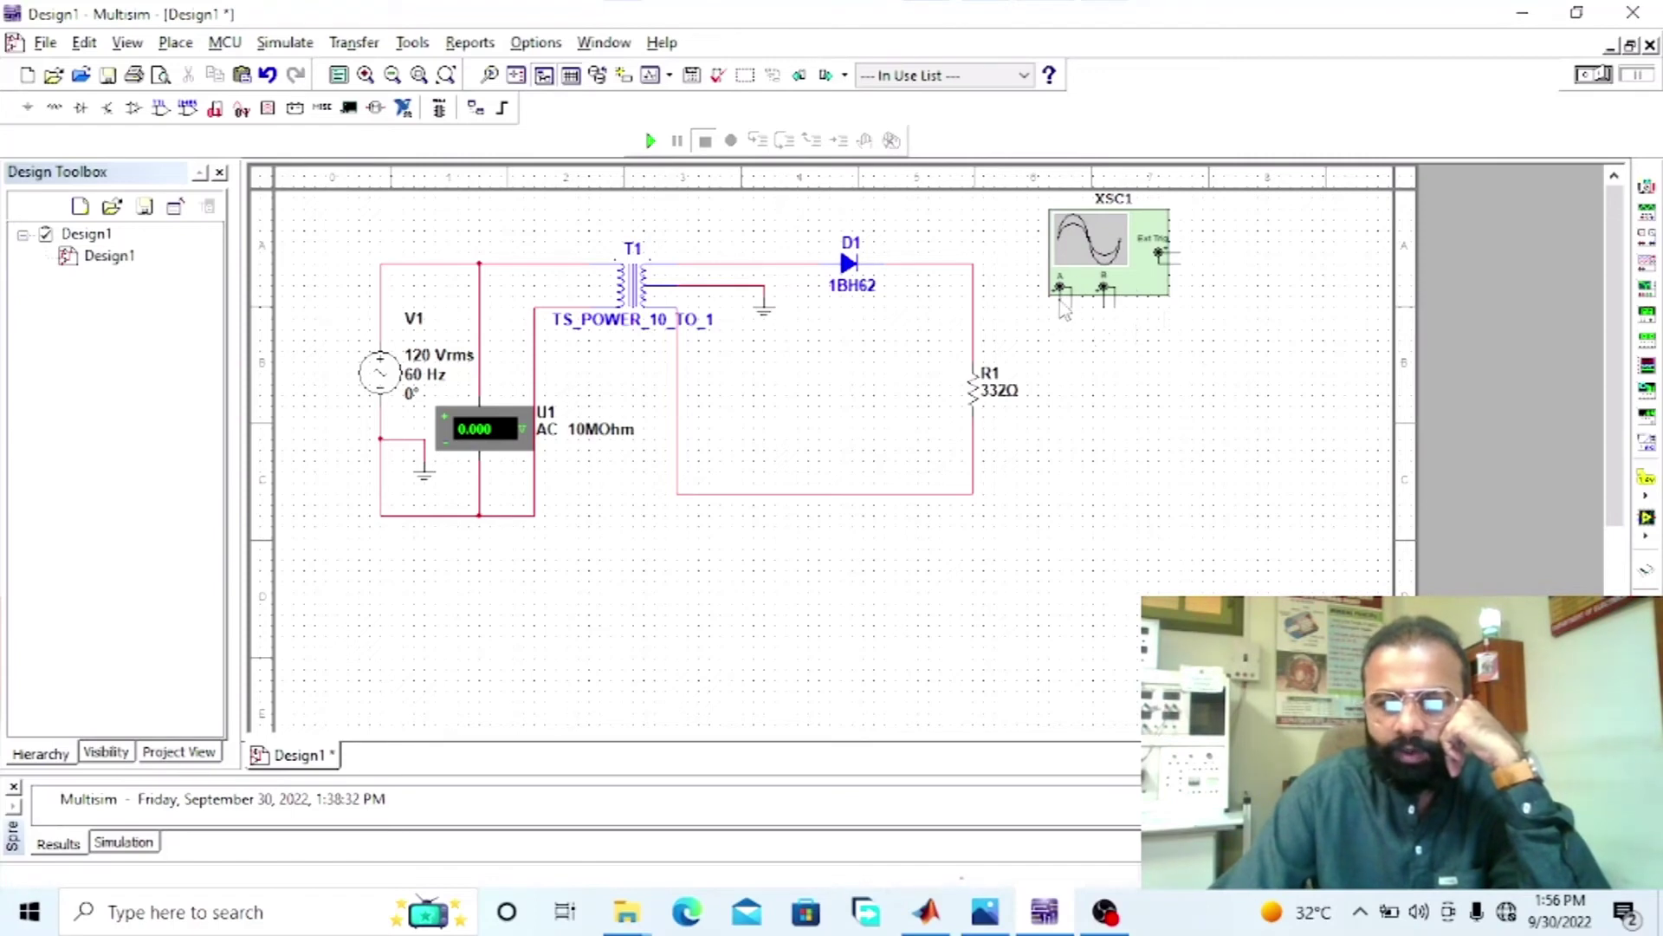
pyautogui.click(1060, 287)
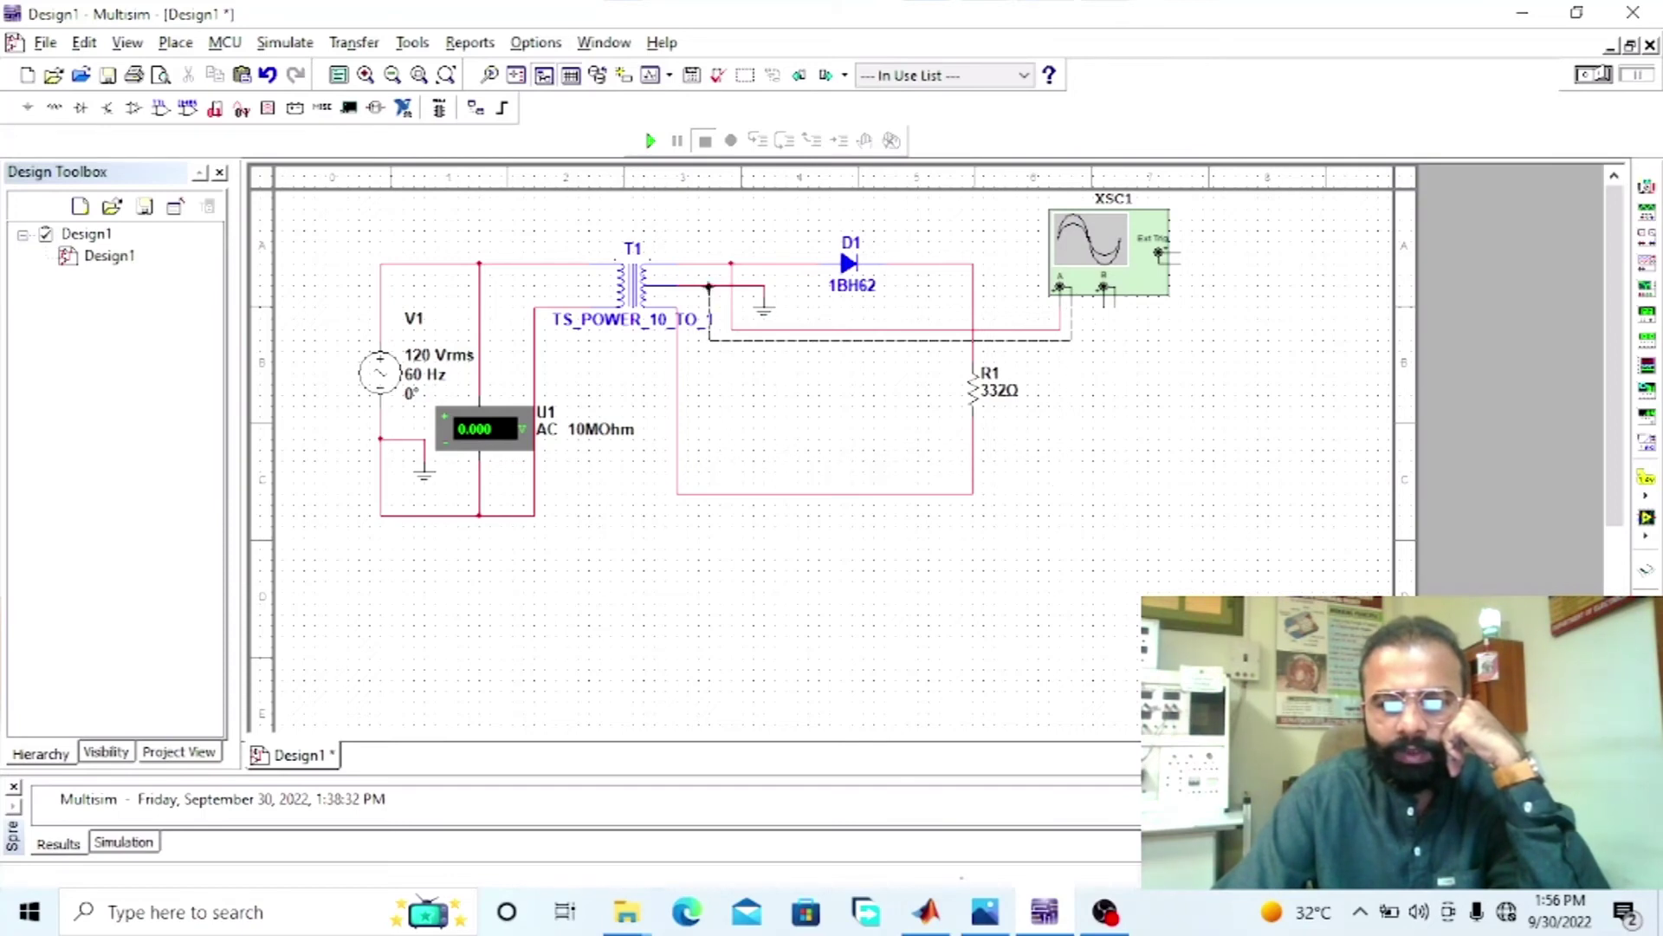
pyautogui.click(709, 287)
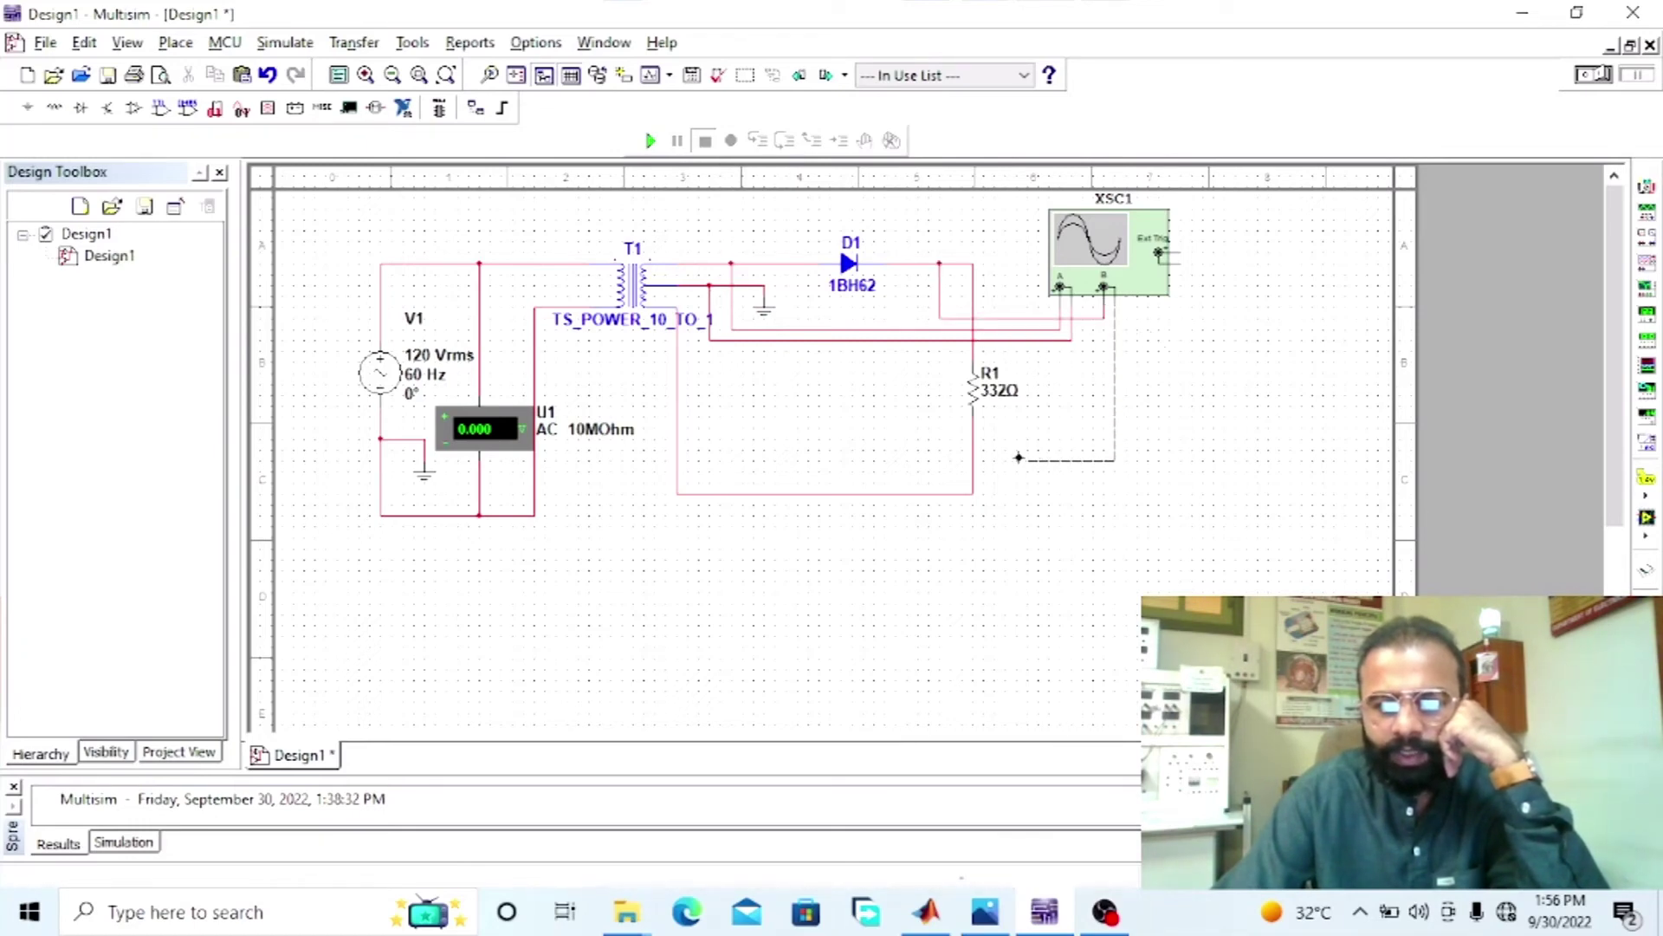
pyautogui.click(972, 459)
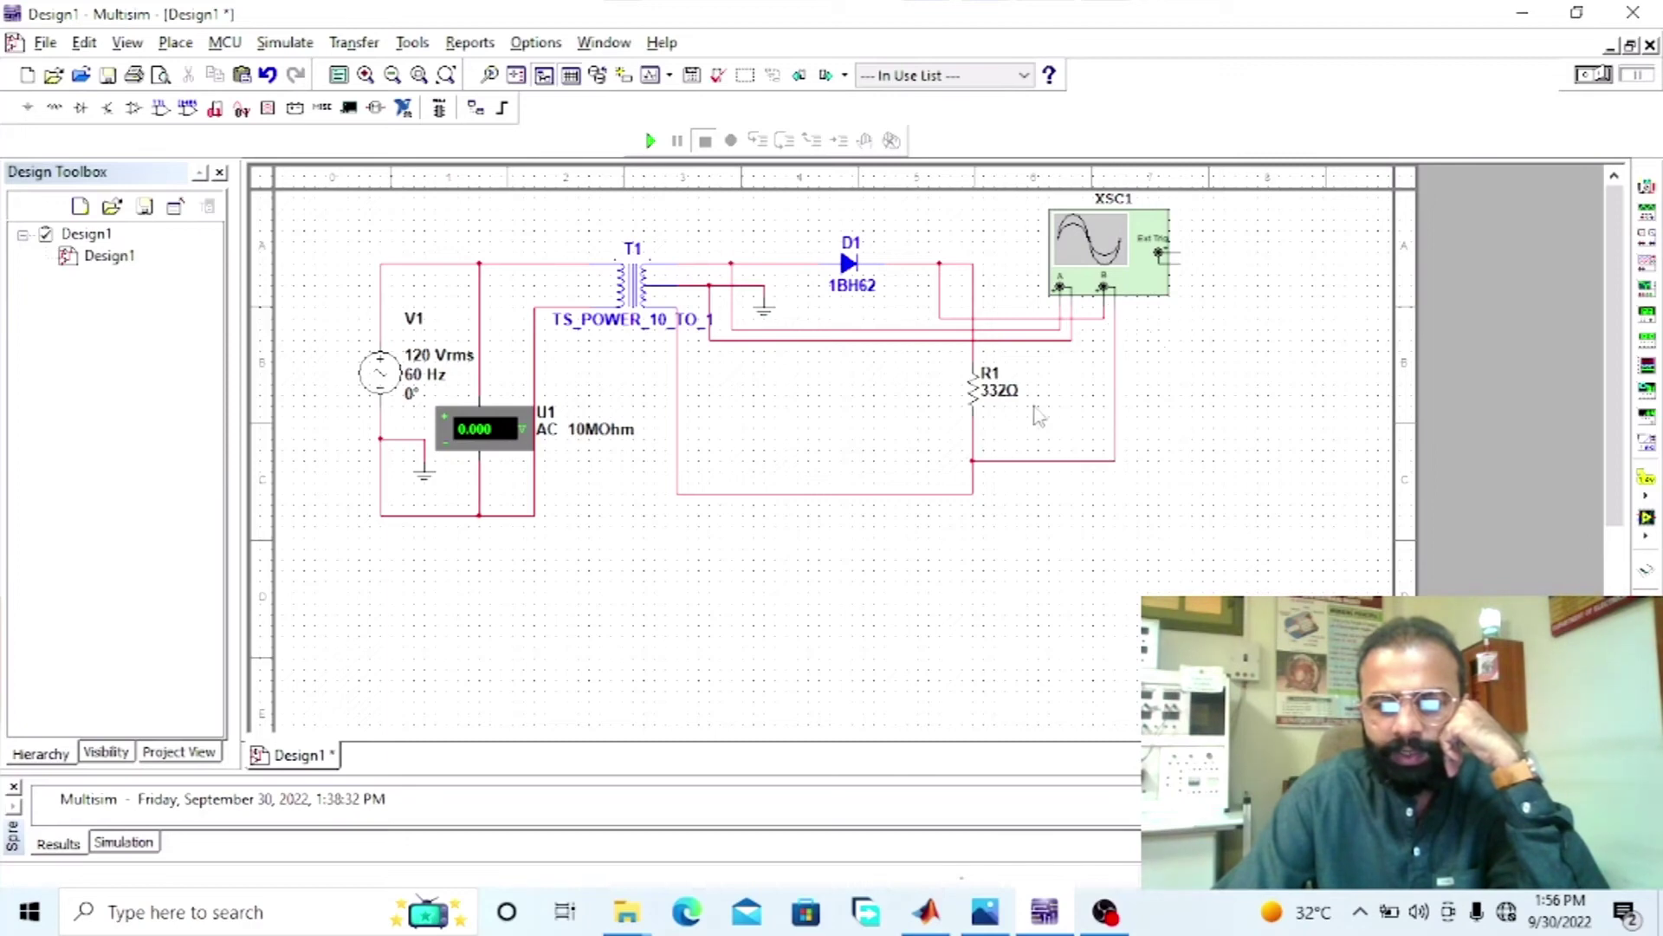
# - Set the net color of the oscilloscope's channel B positive wire to yellow
pyautogui.doubleClick(1102, 318)
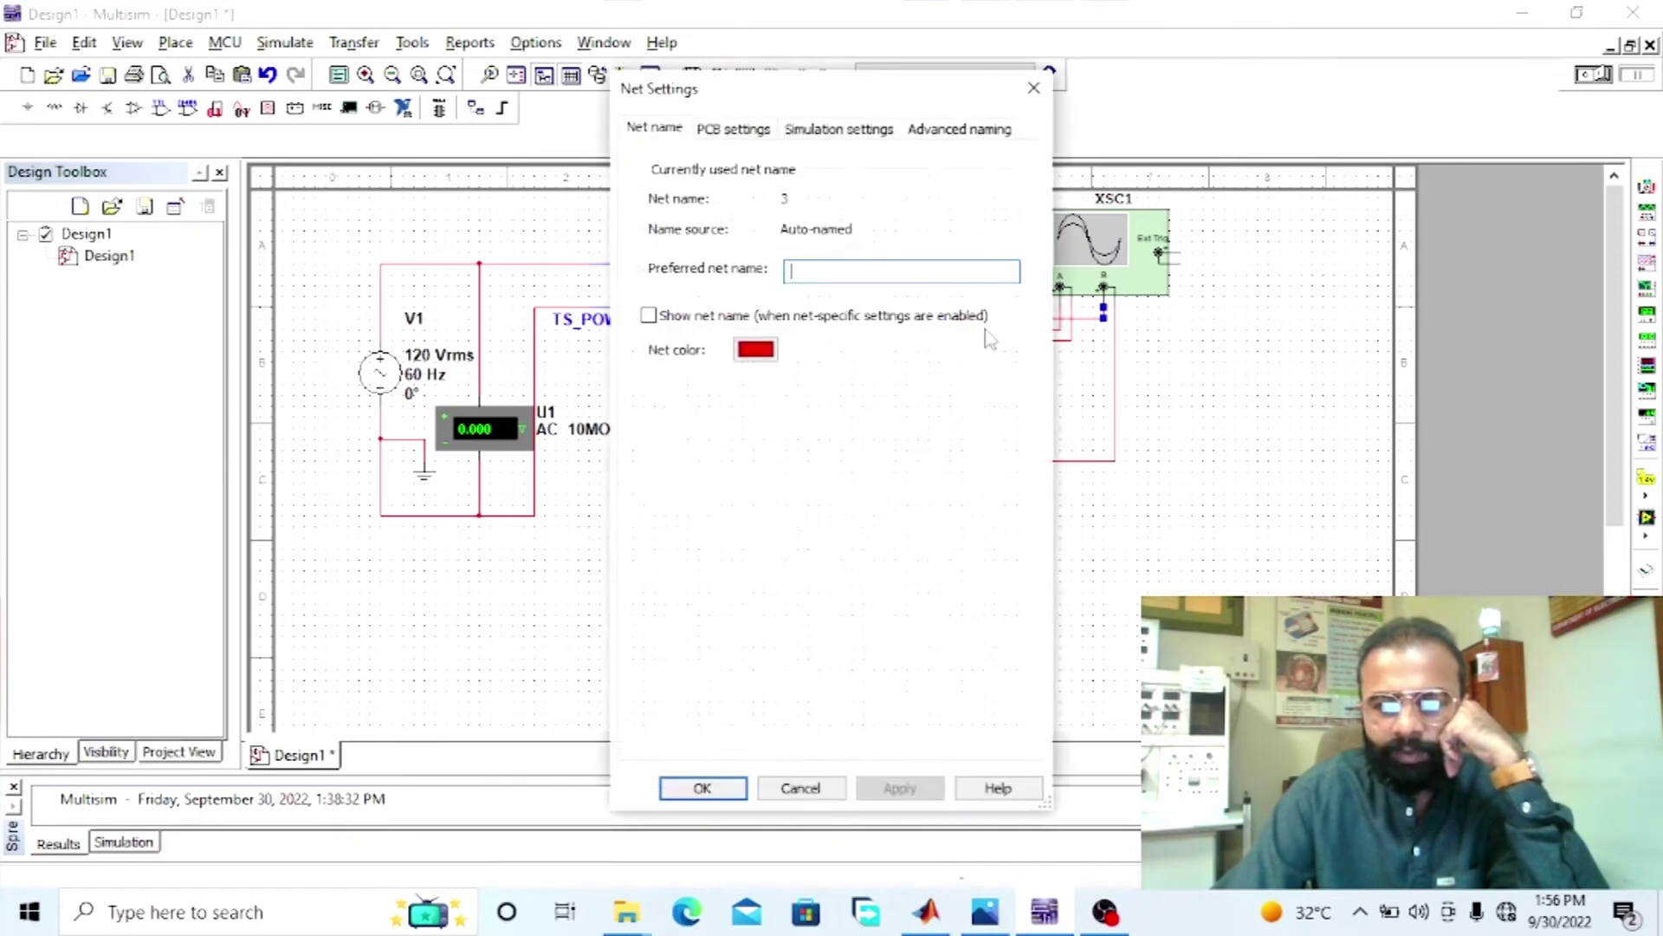
pyautogui.click(755, 345)
pyautogui.click(816, 511)
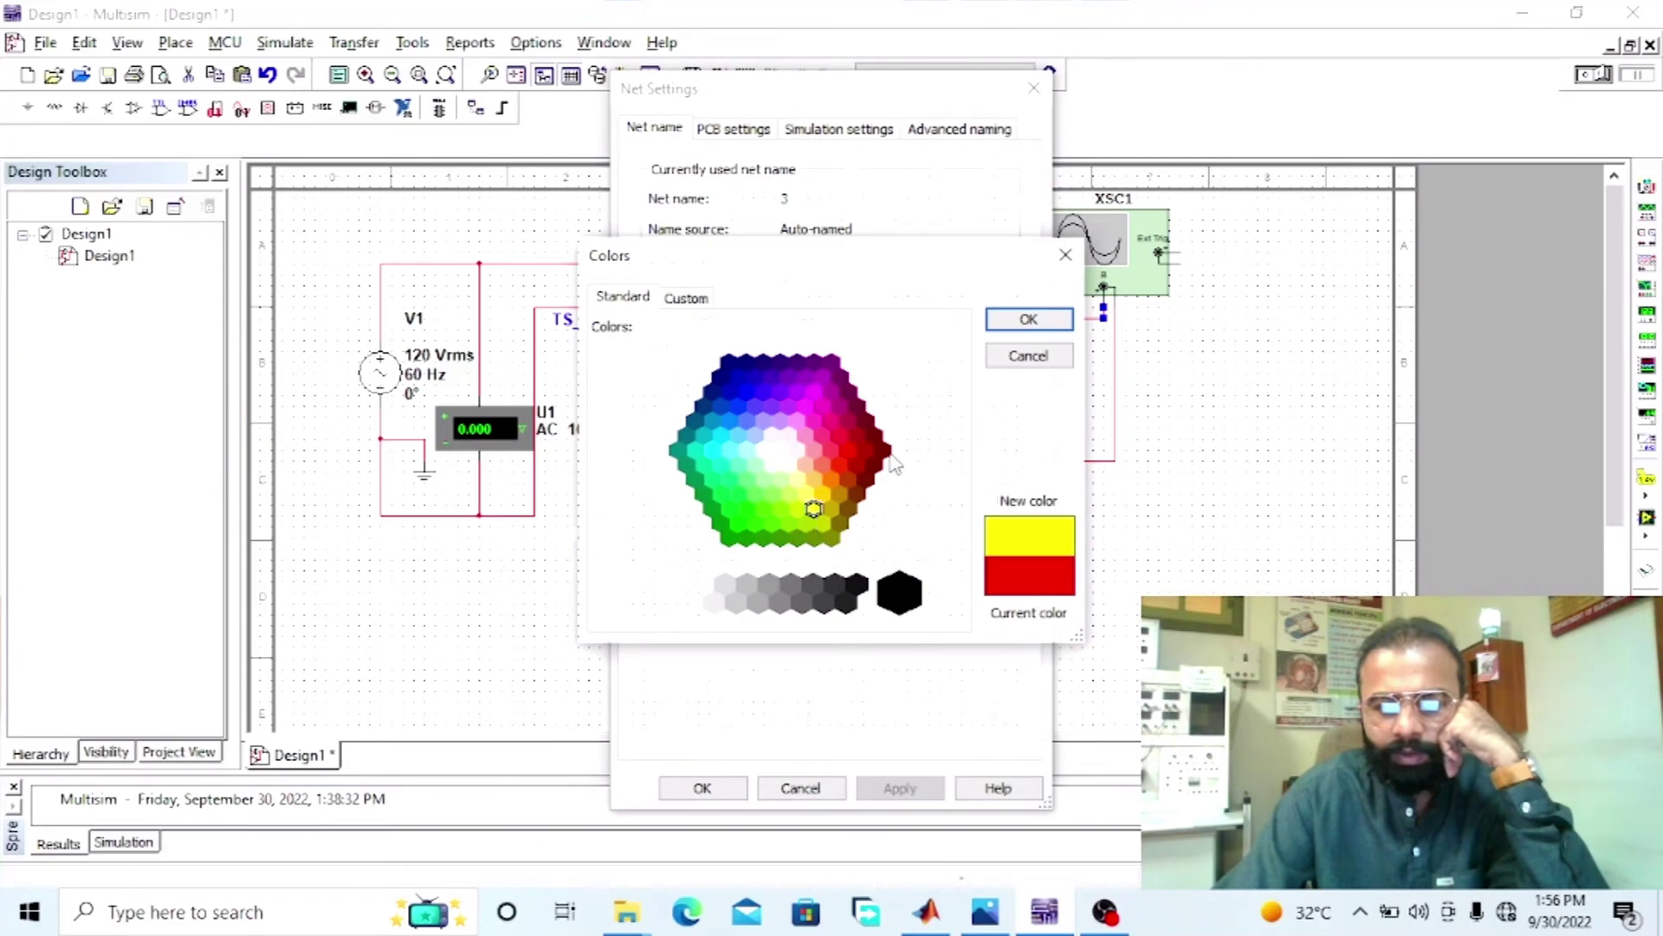
pyautogui.click(1029, 322)
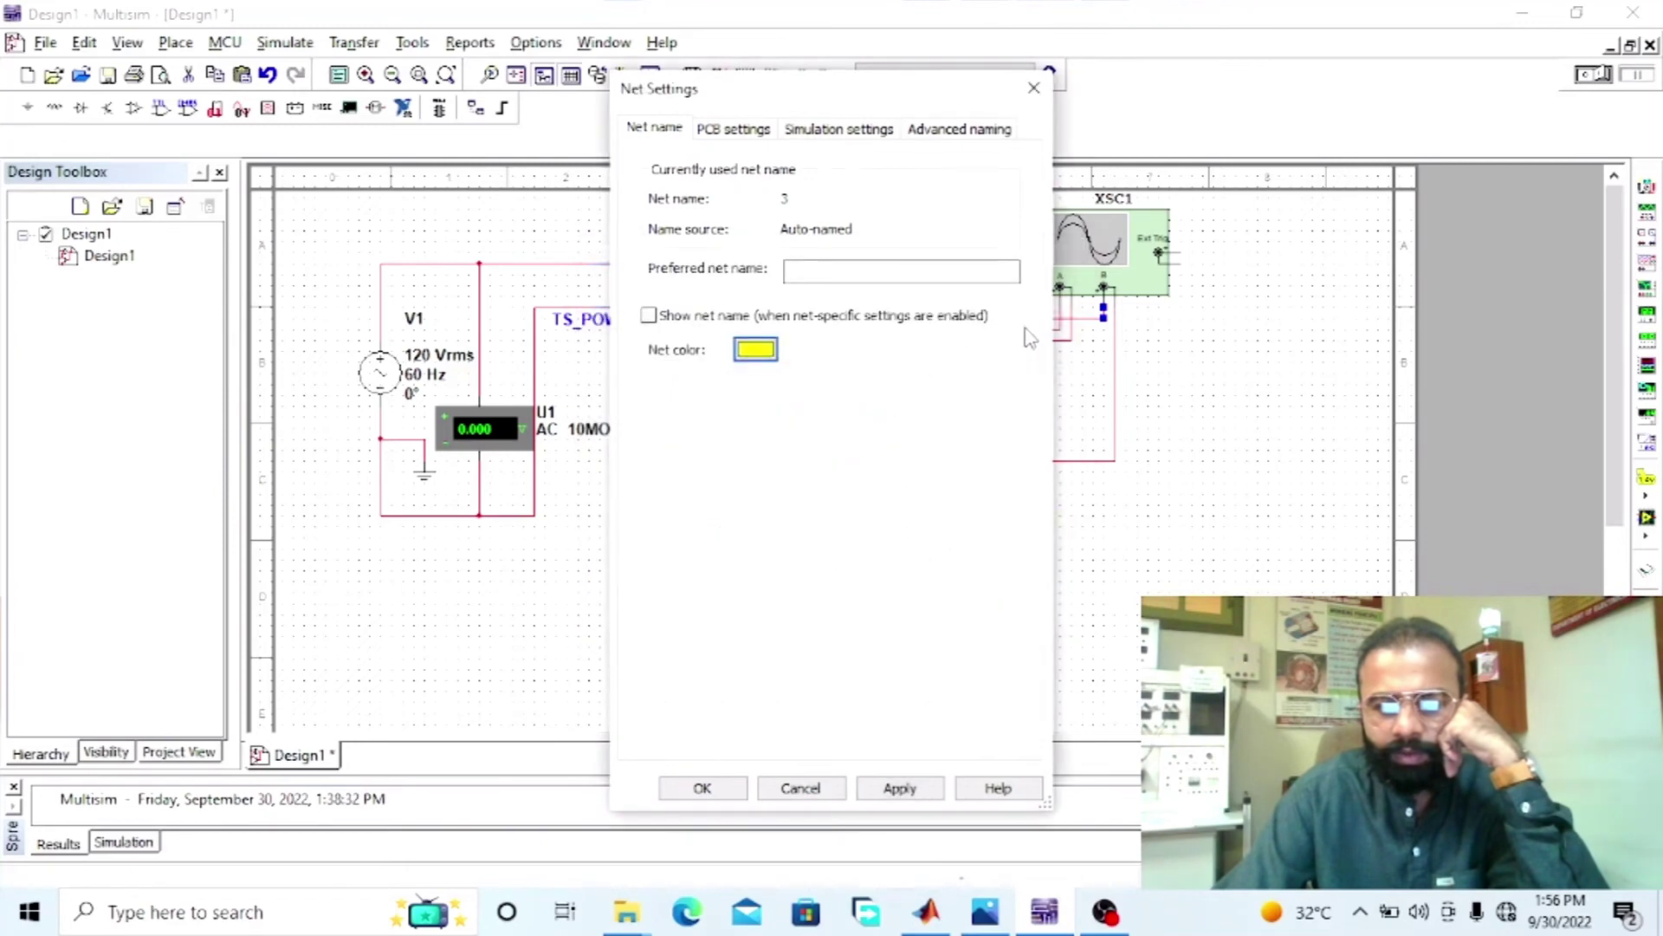
pyautogui.click(702, 787)
pyautogui.click(961, 637)
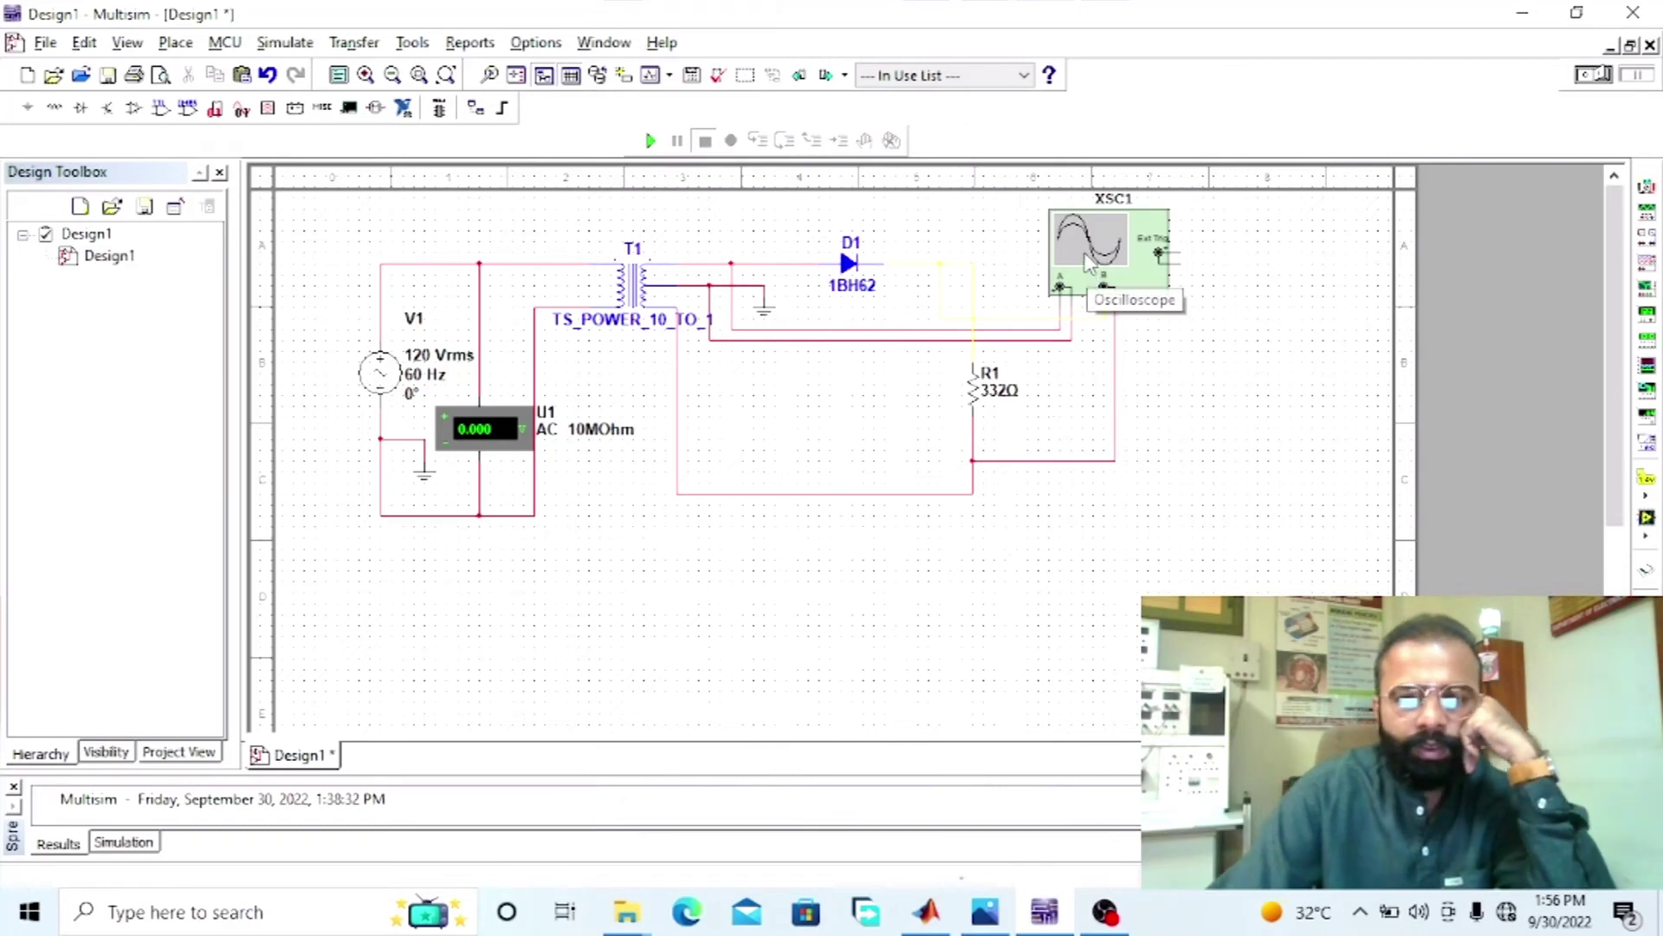
# - Move the voltmeter up and slightly right within the primary loop, and shift the AC source left
pyautogui.moveTo(473, 446); pyautogui.dragTo(479, 411)
pyautogui.click(424, 423)
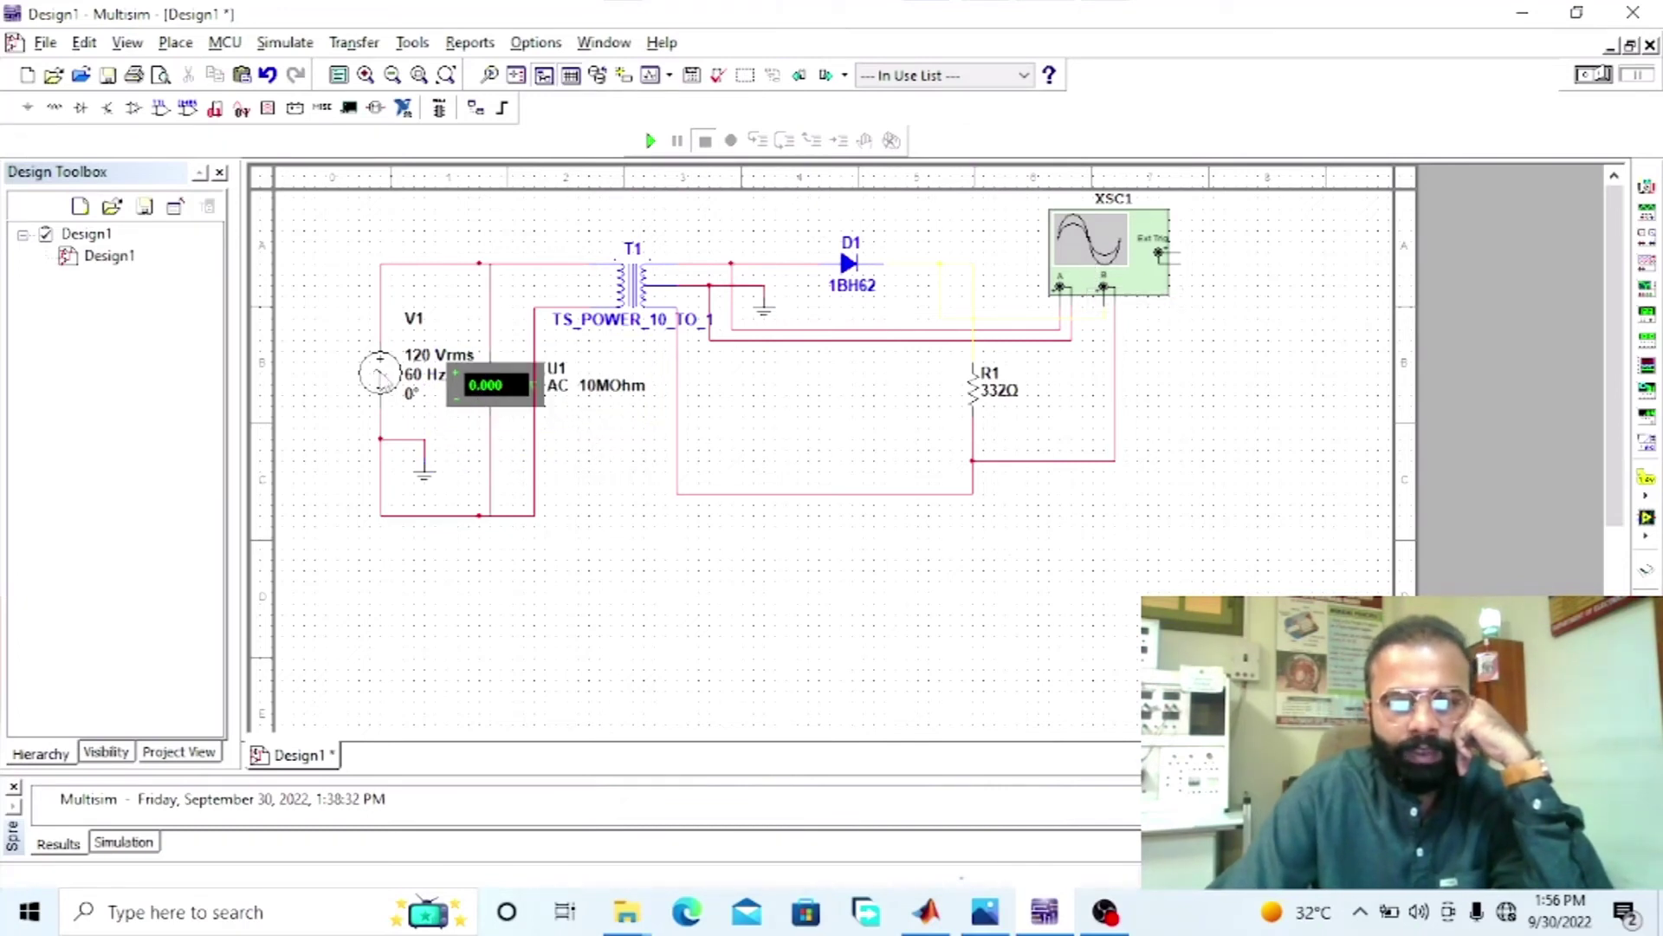
pyautogui.moveTo(381, 378); pyautogui.dragTo(338, 378)
# - Set the AC source's frequency to 50 Hz
pyautogui.doubleClick(338, 375)
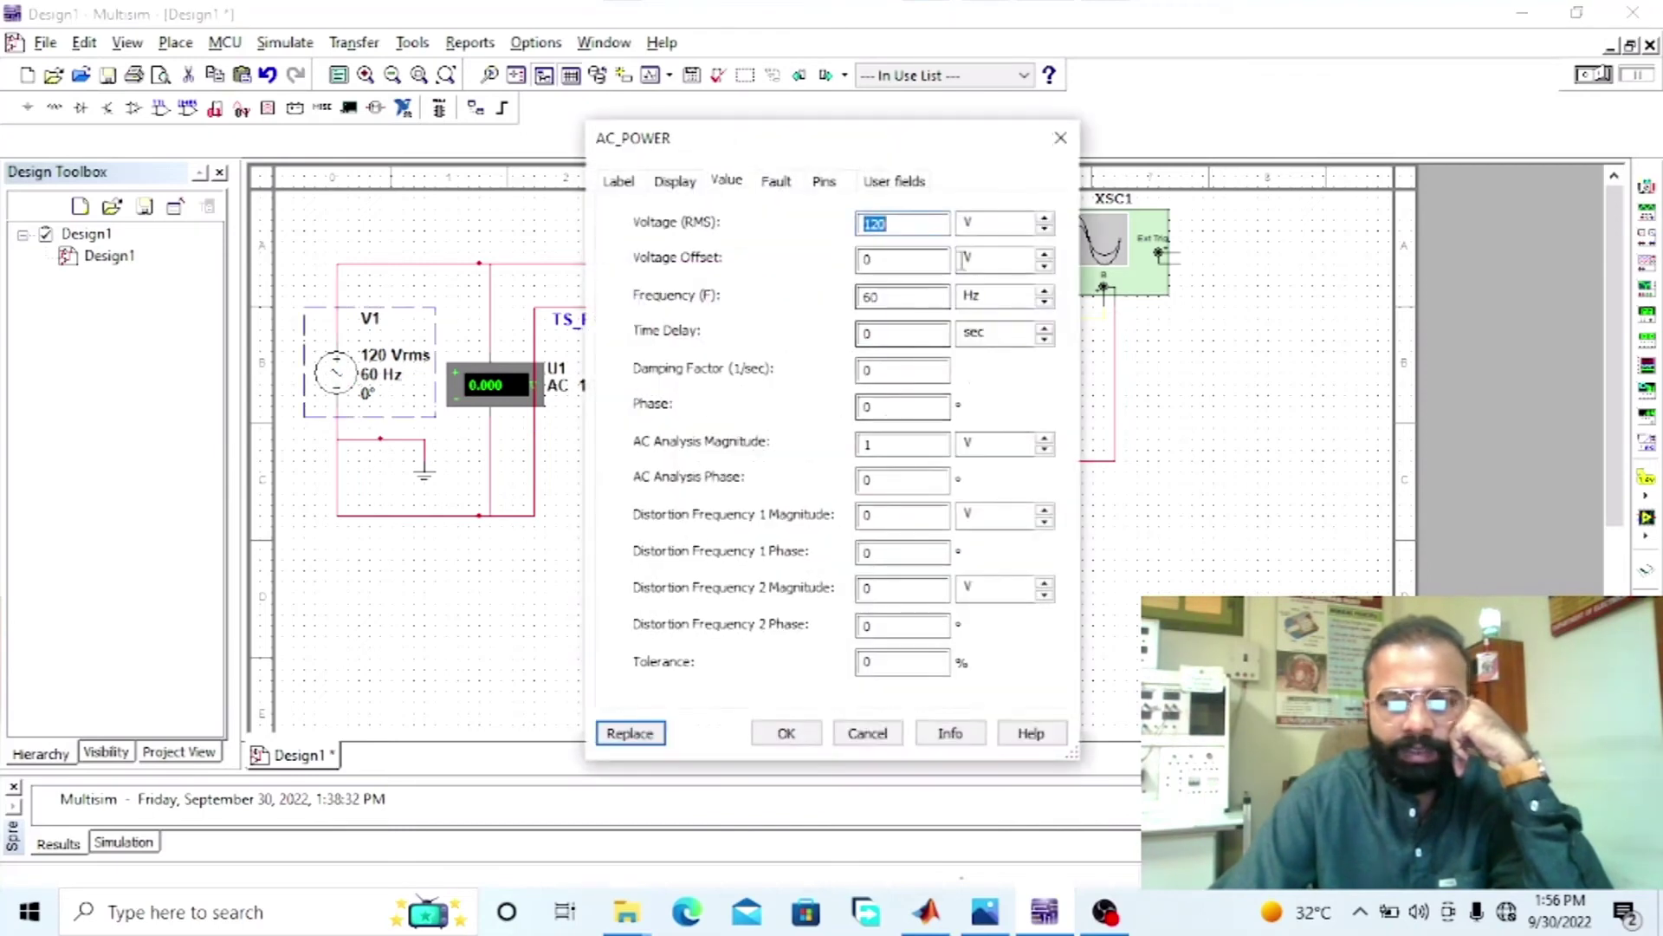
pyautogui.click(906, 297)
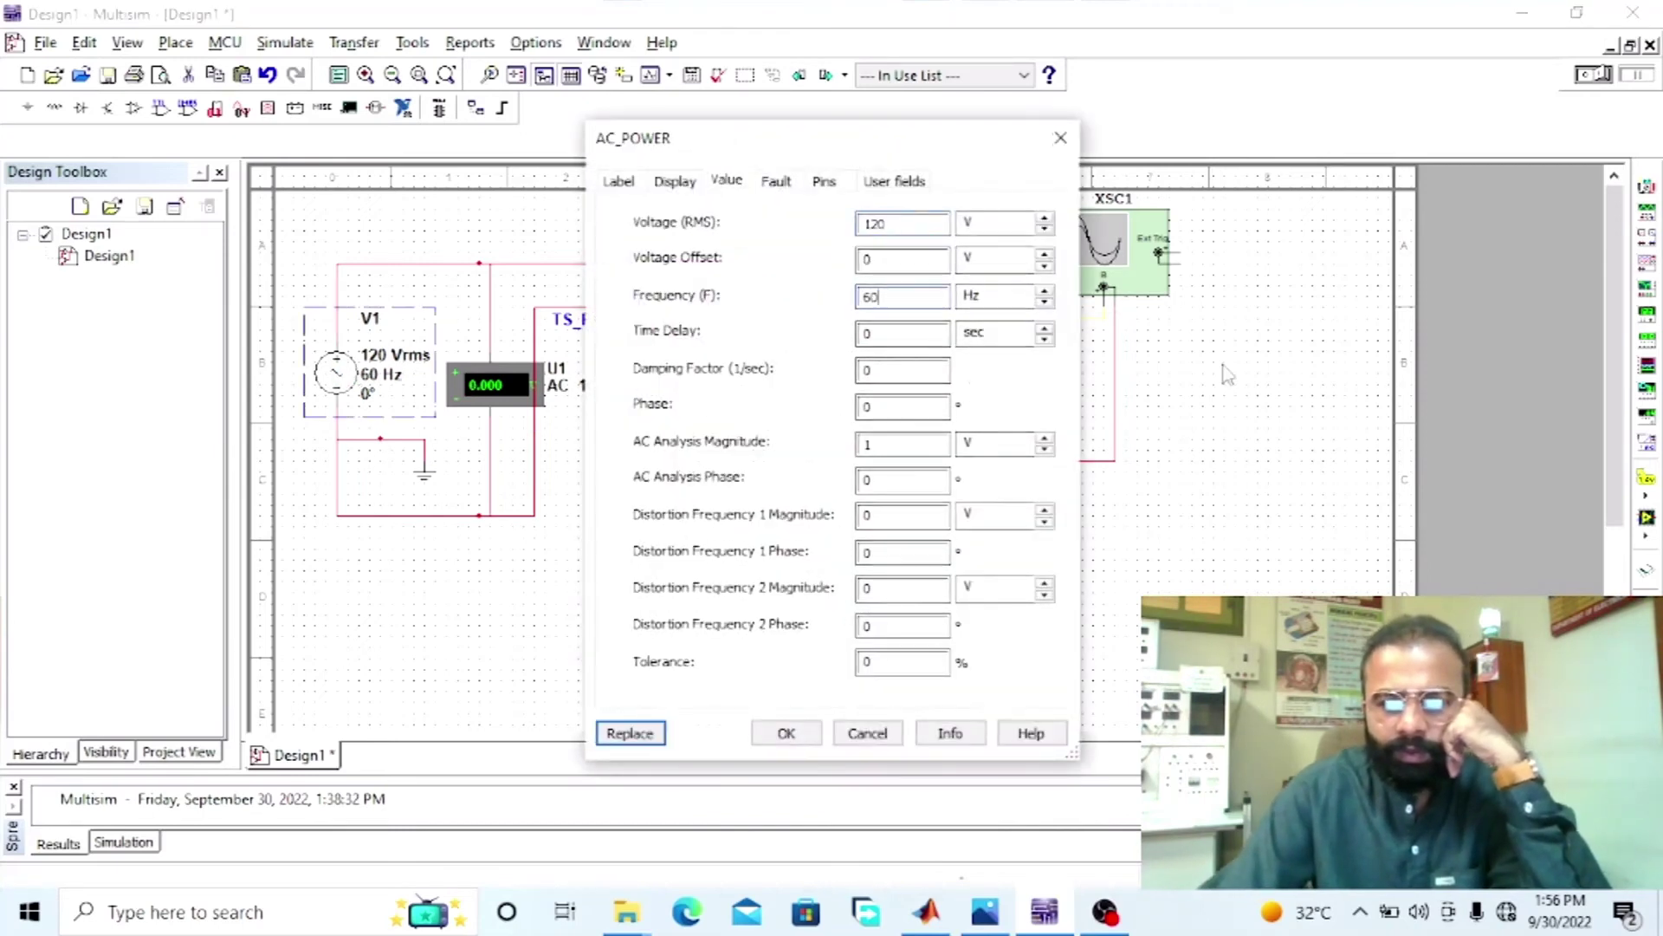
pyautogui.press('BackSpace')
pyautogui.press('BackSpace')
pyautogui.write('5')
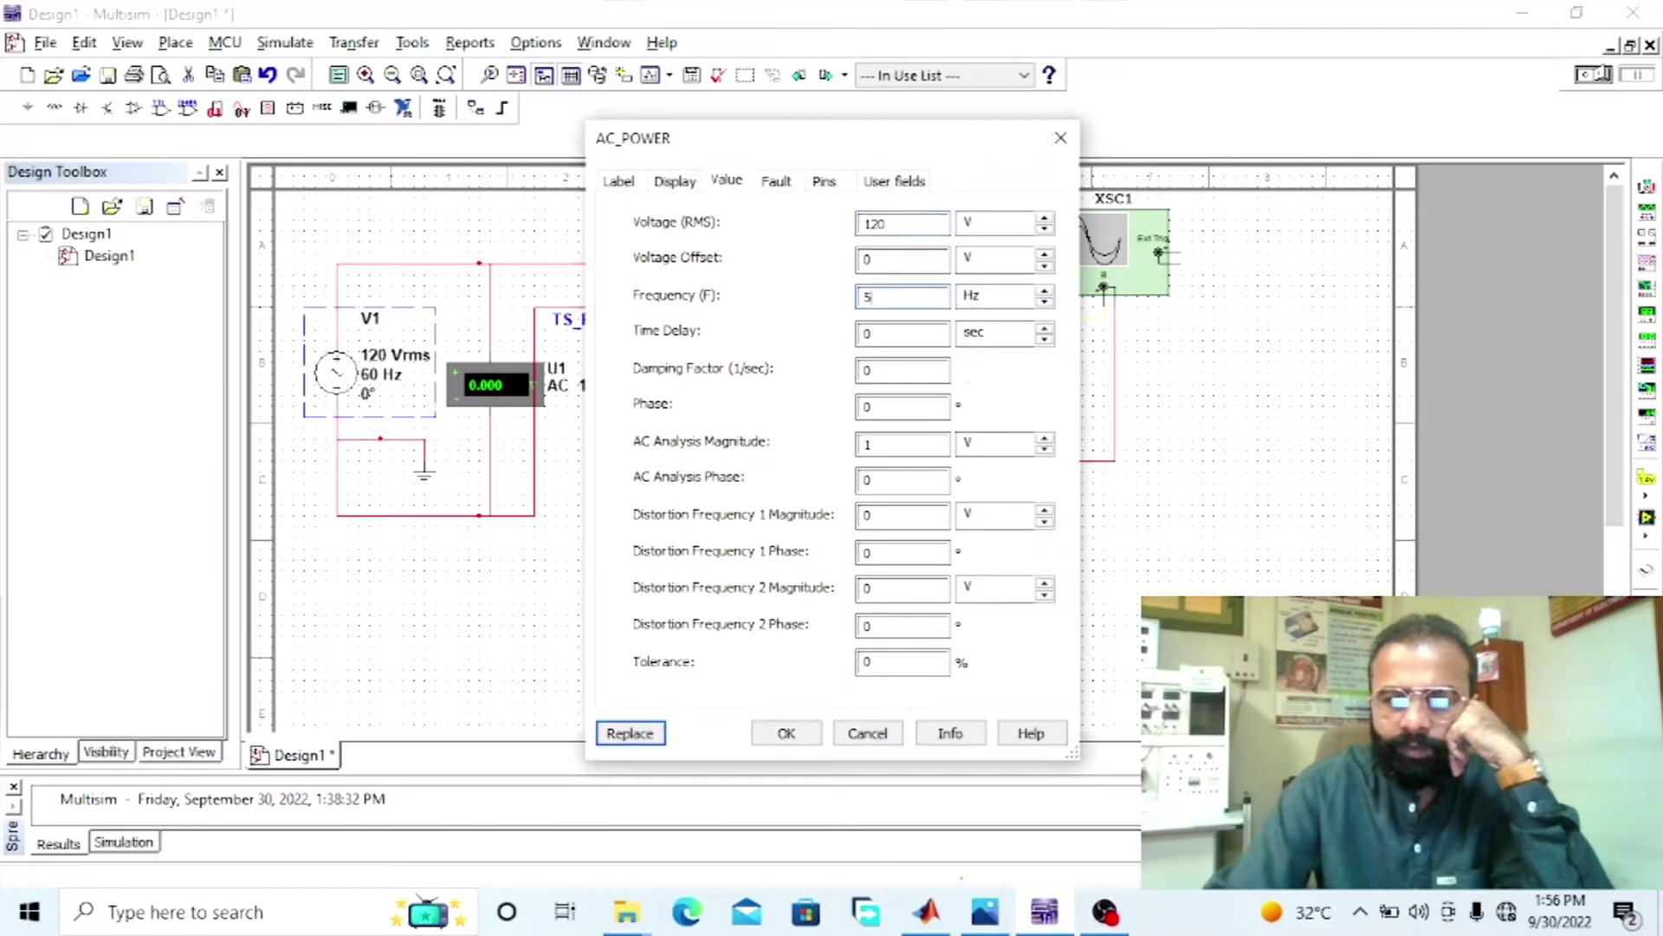
pyautogui.press('Return')
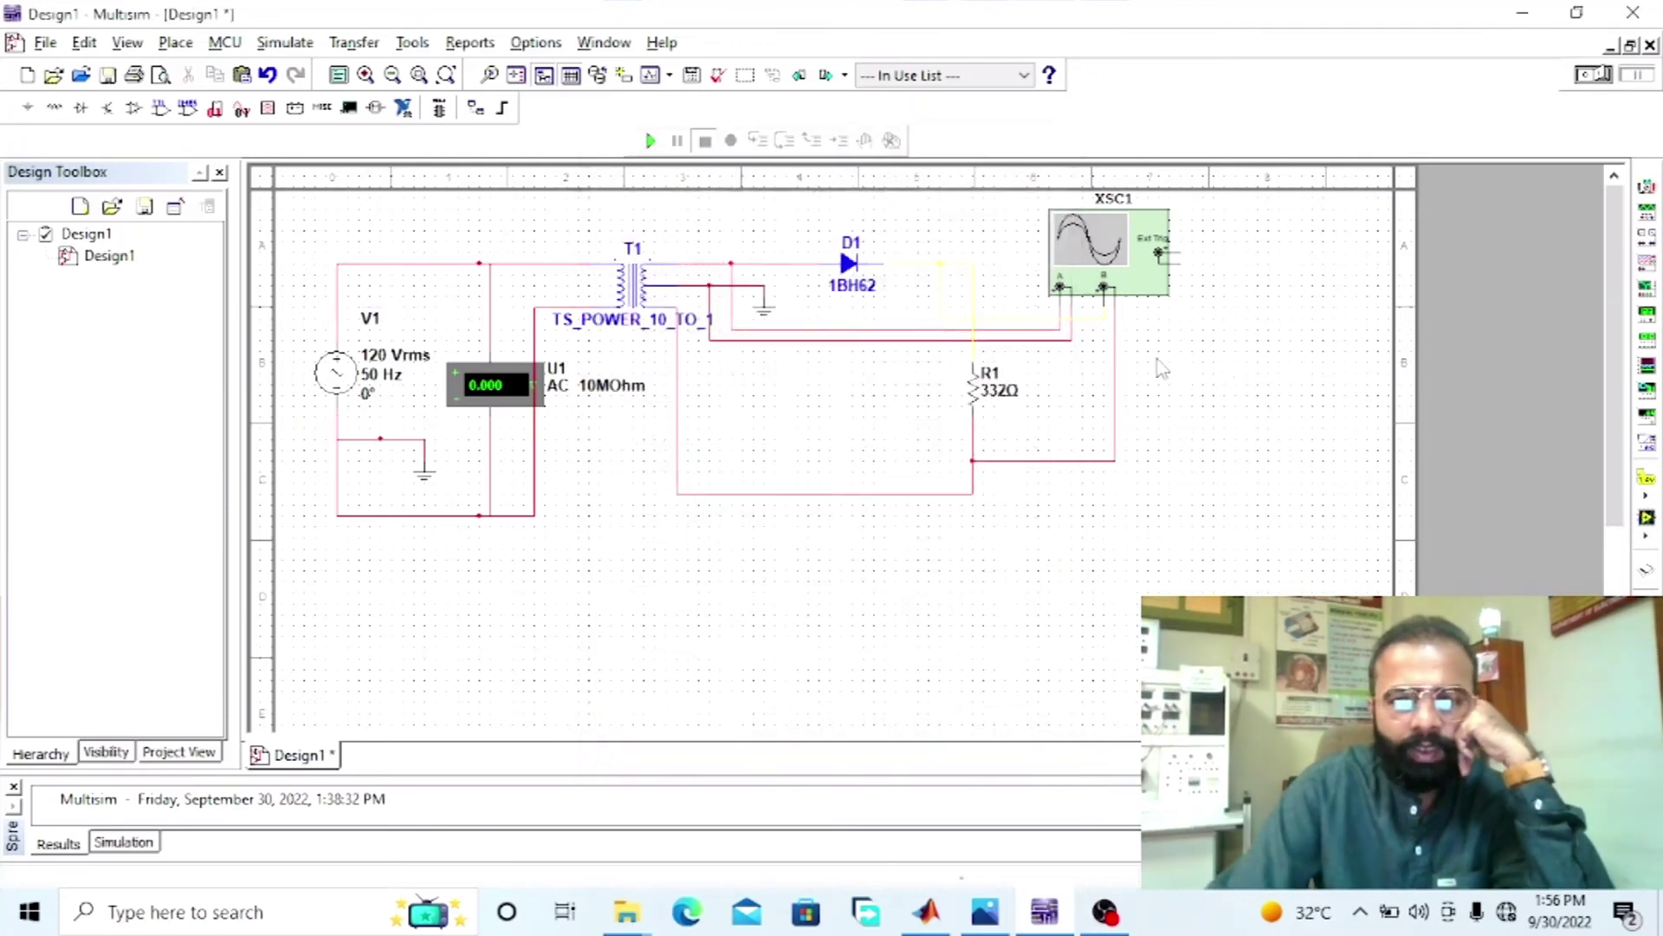
# - Set the load resistor's resistance to 100 Ω
pyautogui.doubleClick(966, 388)
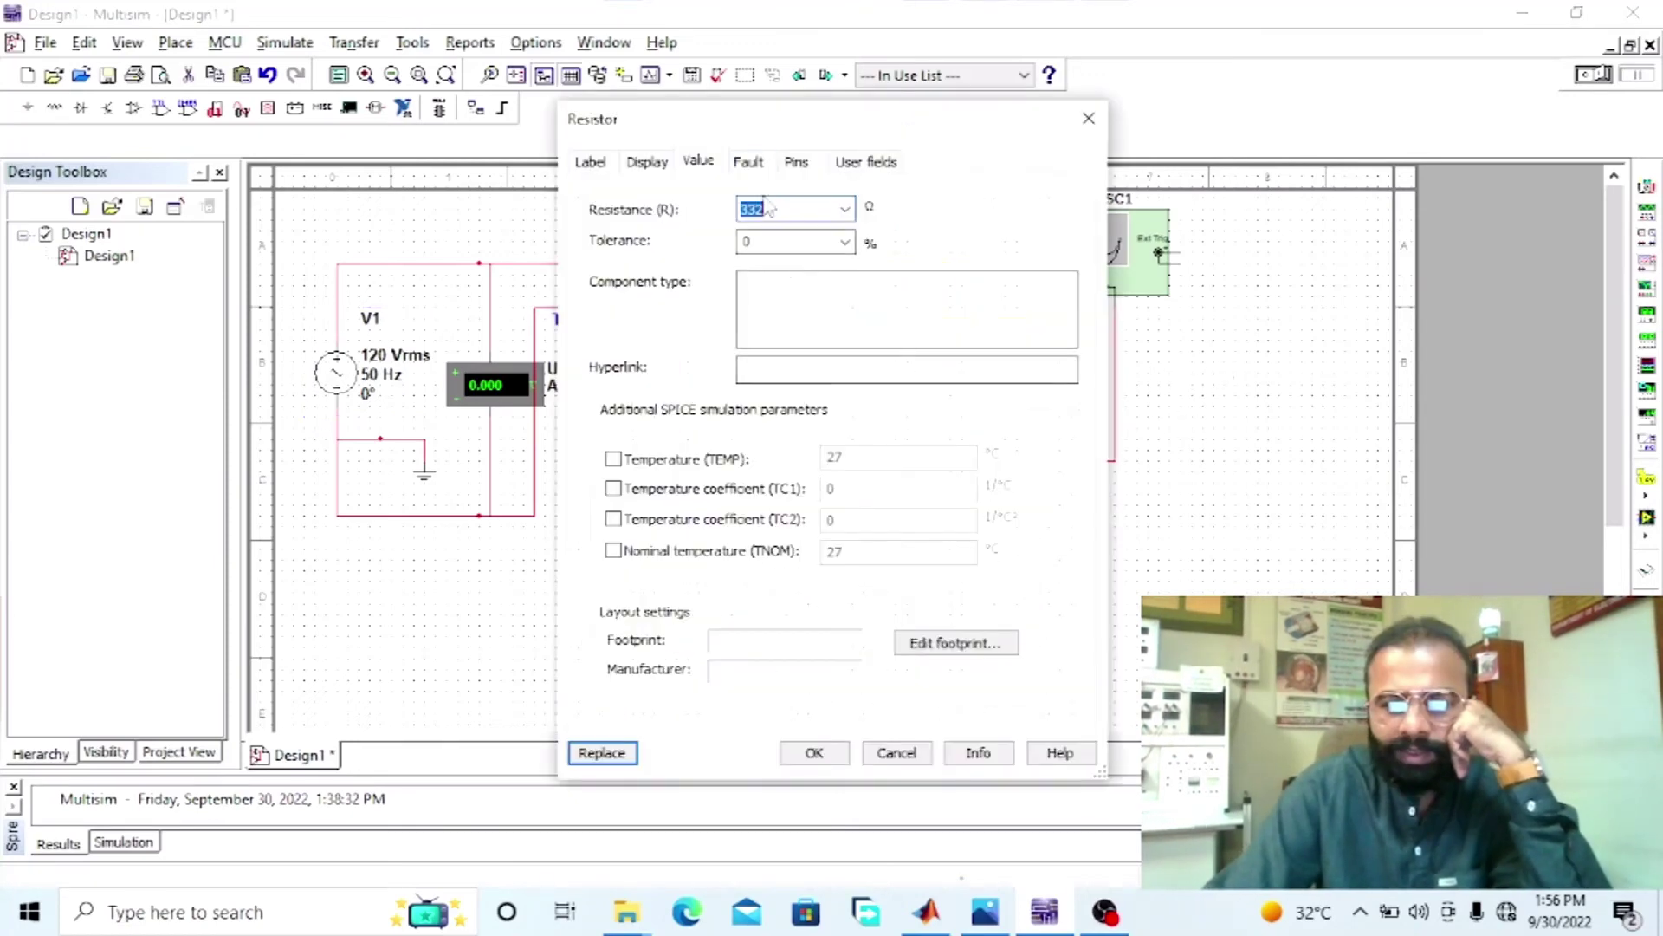
pyautogui.write('100')
pyautogui.press('Return')
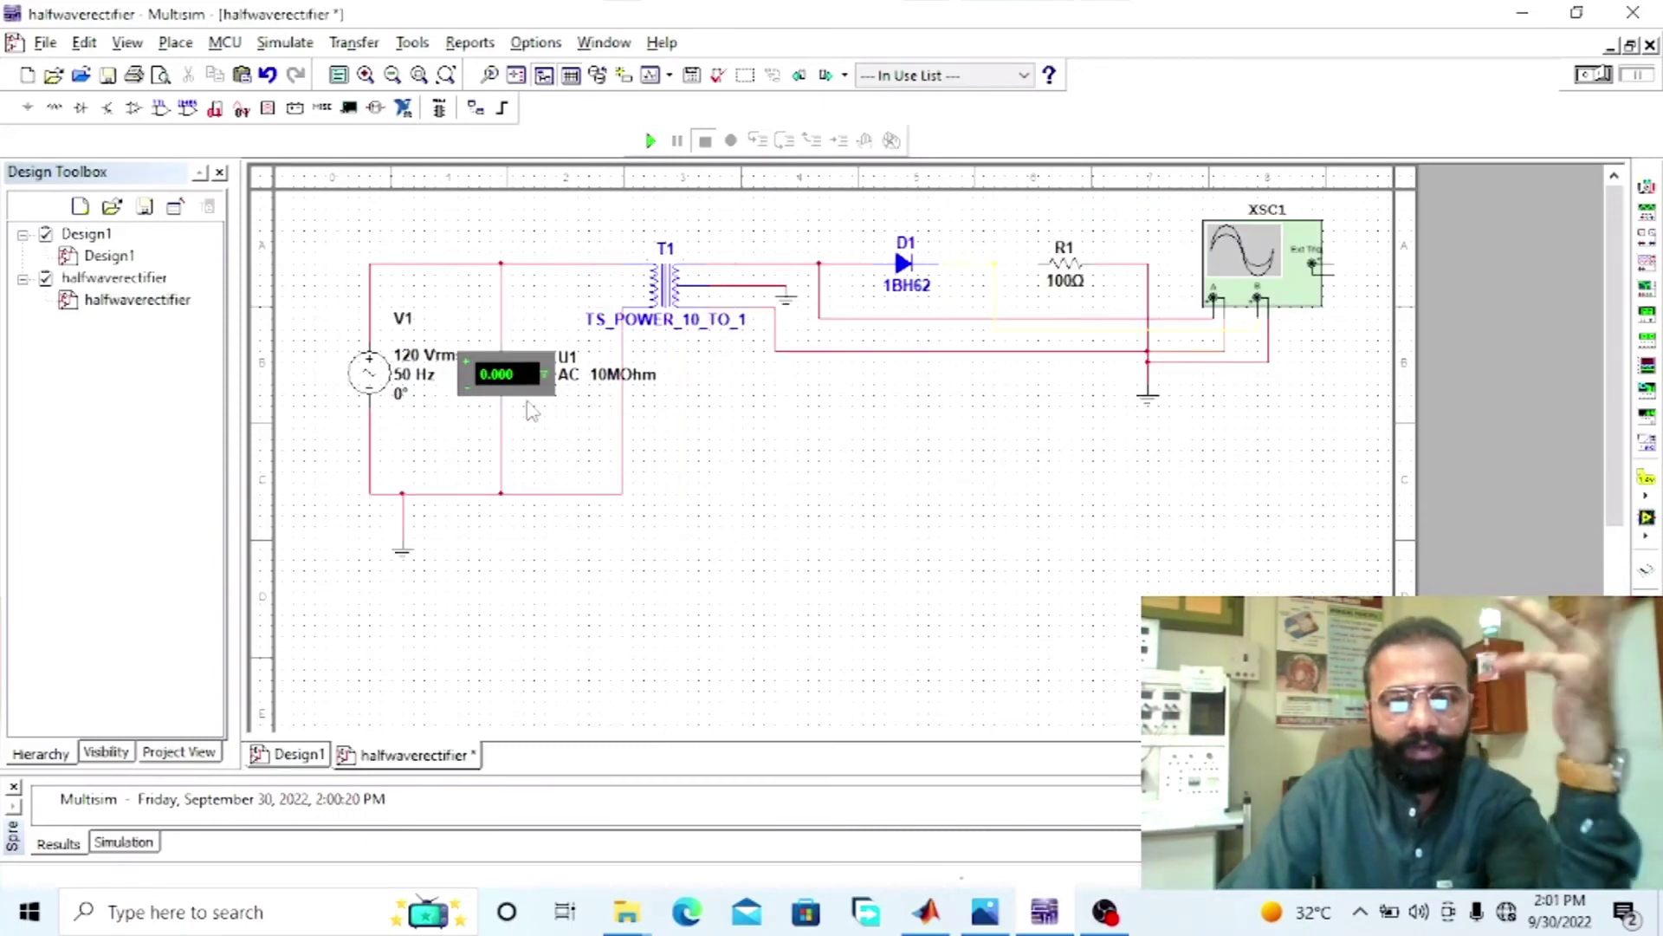
# - Run the halfwaverectifier simulation, examine the input and output waveforms on the oscilloscope, and stop the run
pyautogui.click(650, 141)
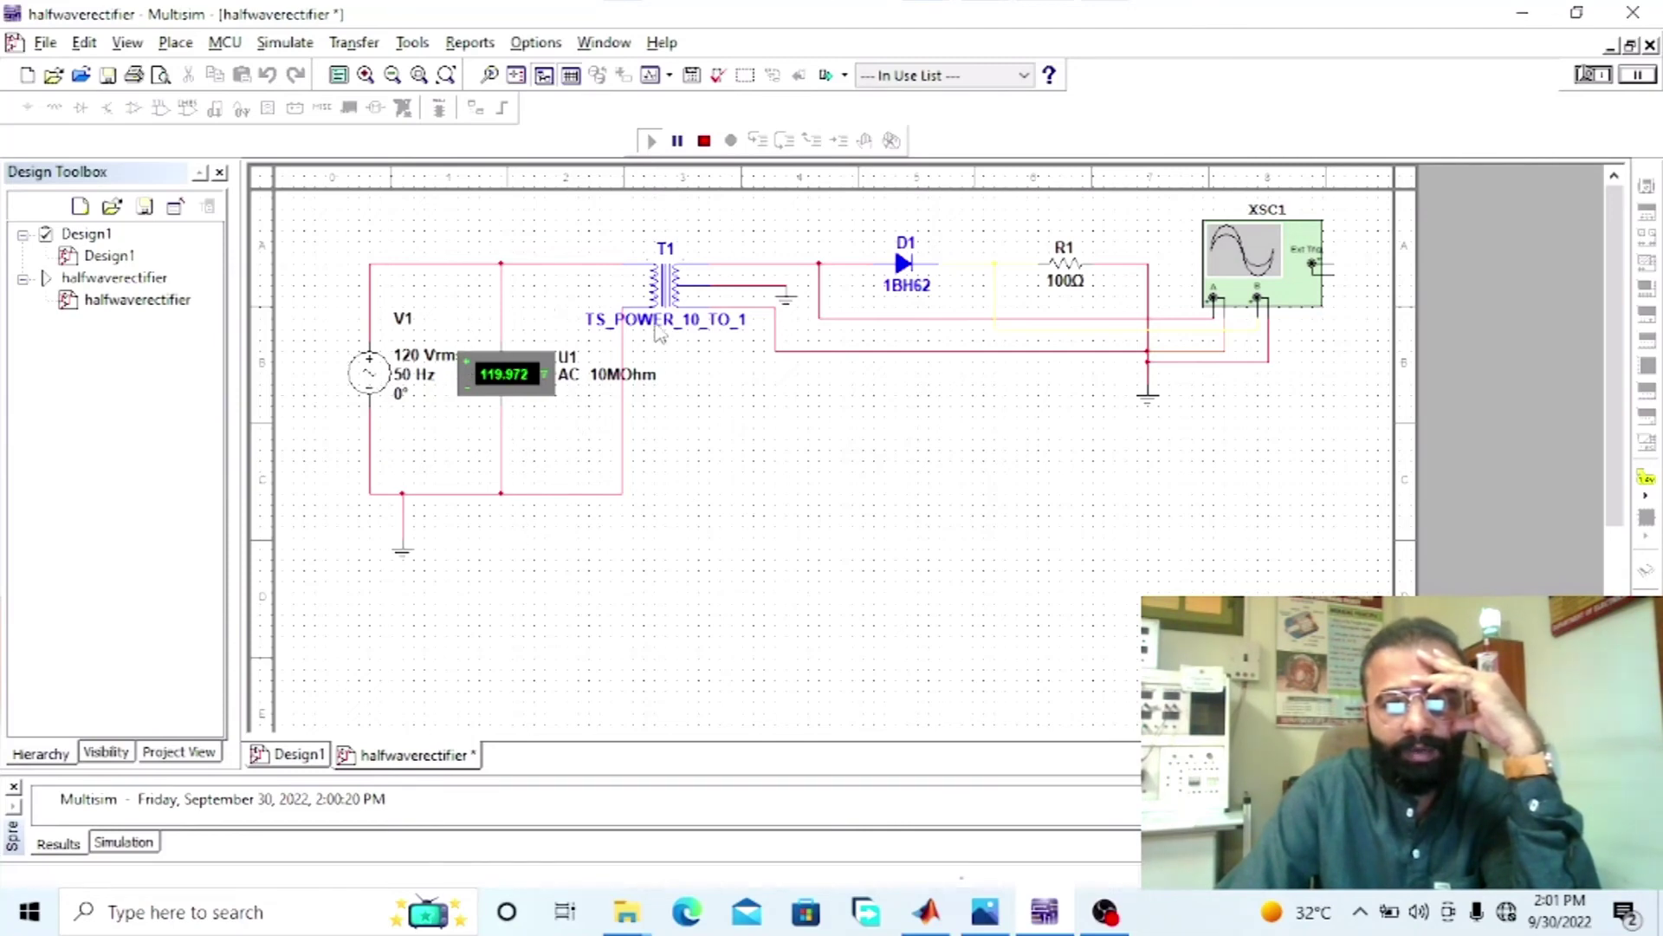
pyautogui.doubleClick(1273, 294)
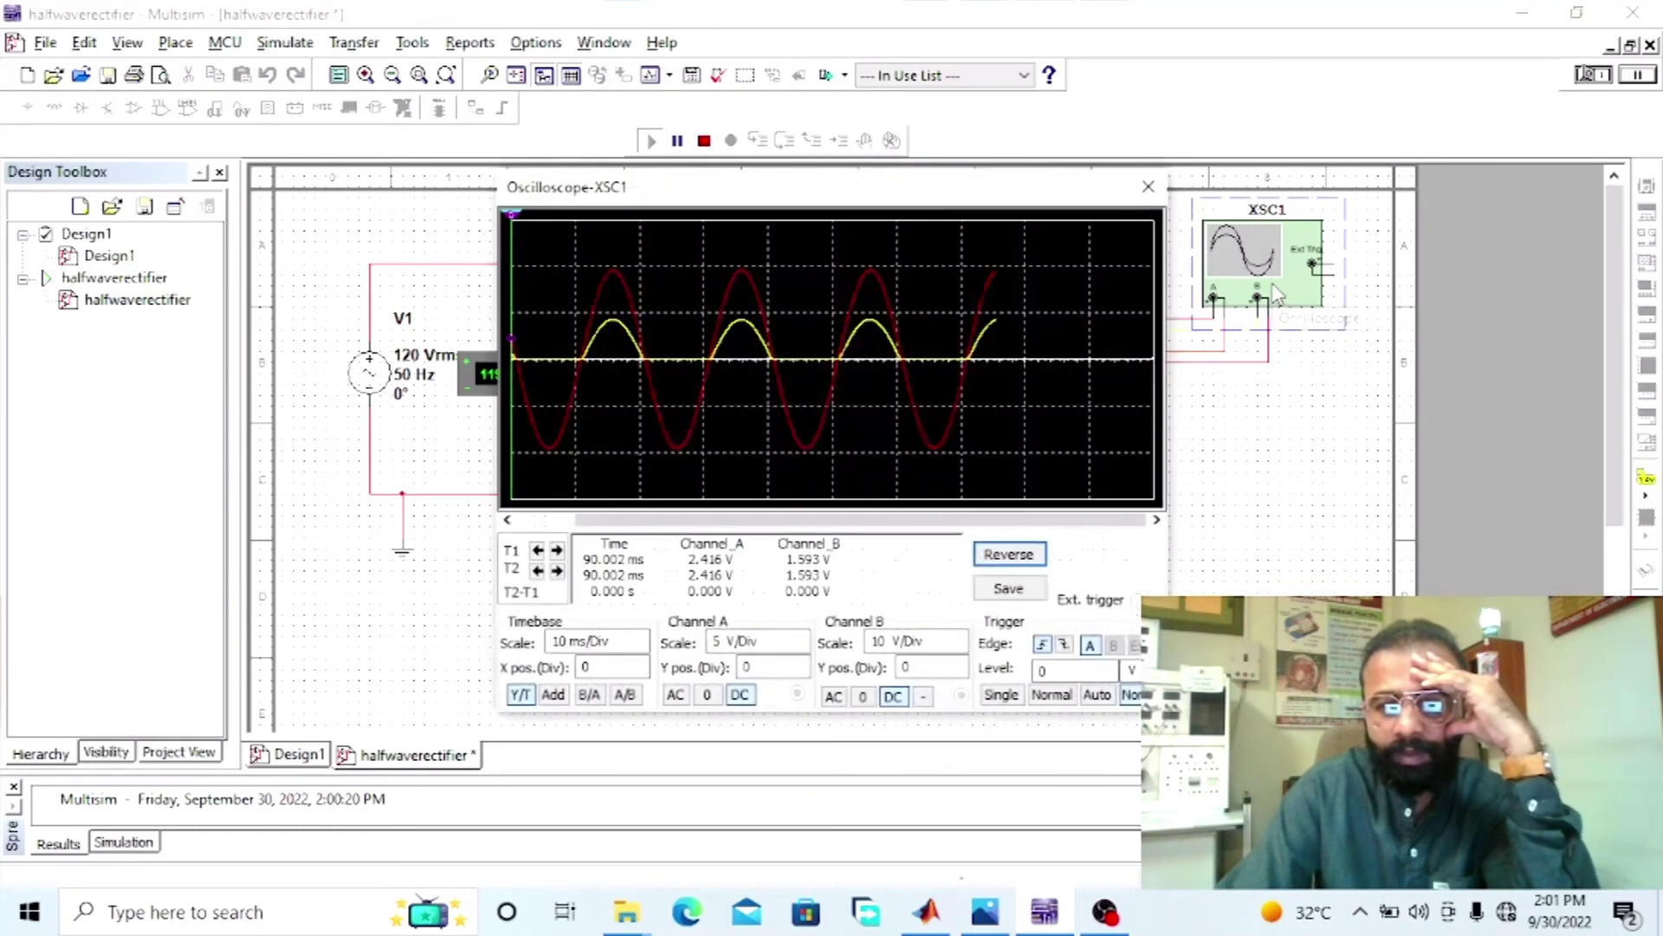
pyautogui.moveTo(975, 186)
pyautogui.mouseDown()
pyautogui.moveTo(858, 208)
pyautogui.moveTo(747, 197)
pyautogui.mouseUp()
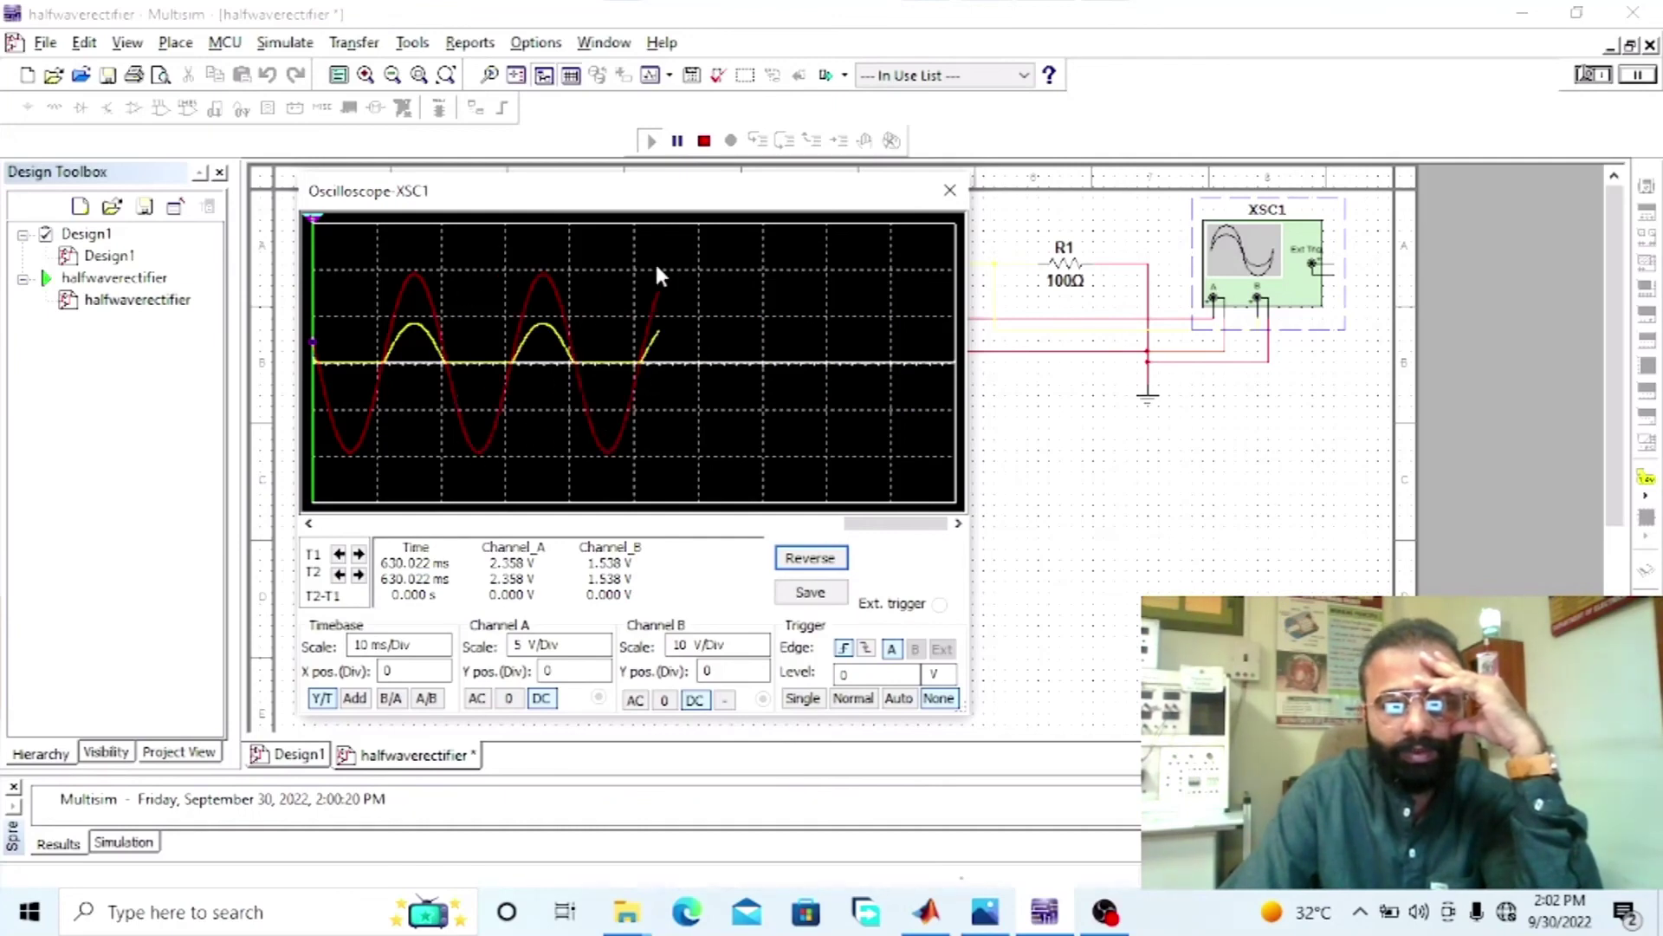
pyautogui.click(950, 190)
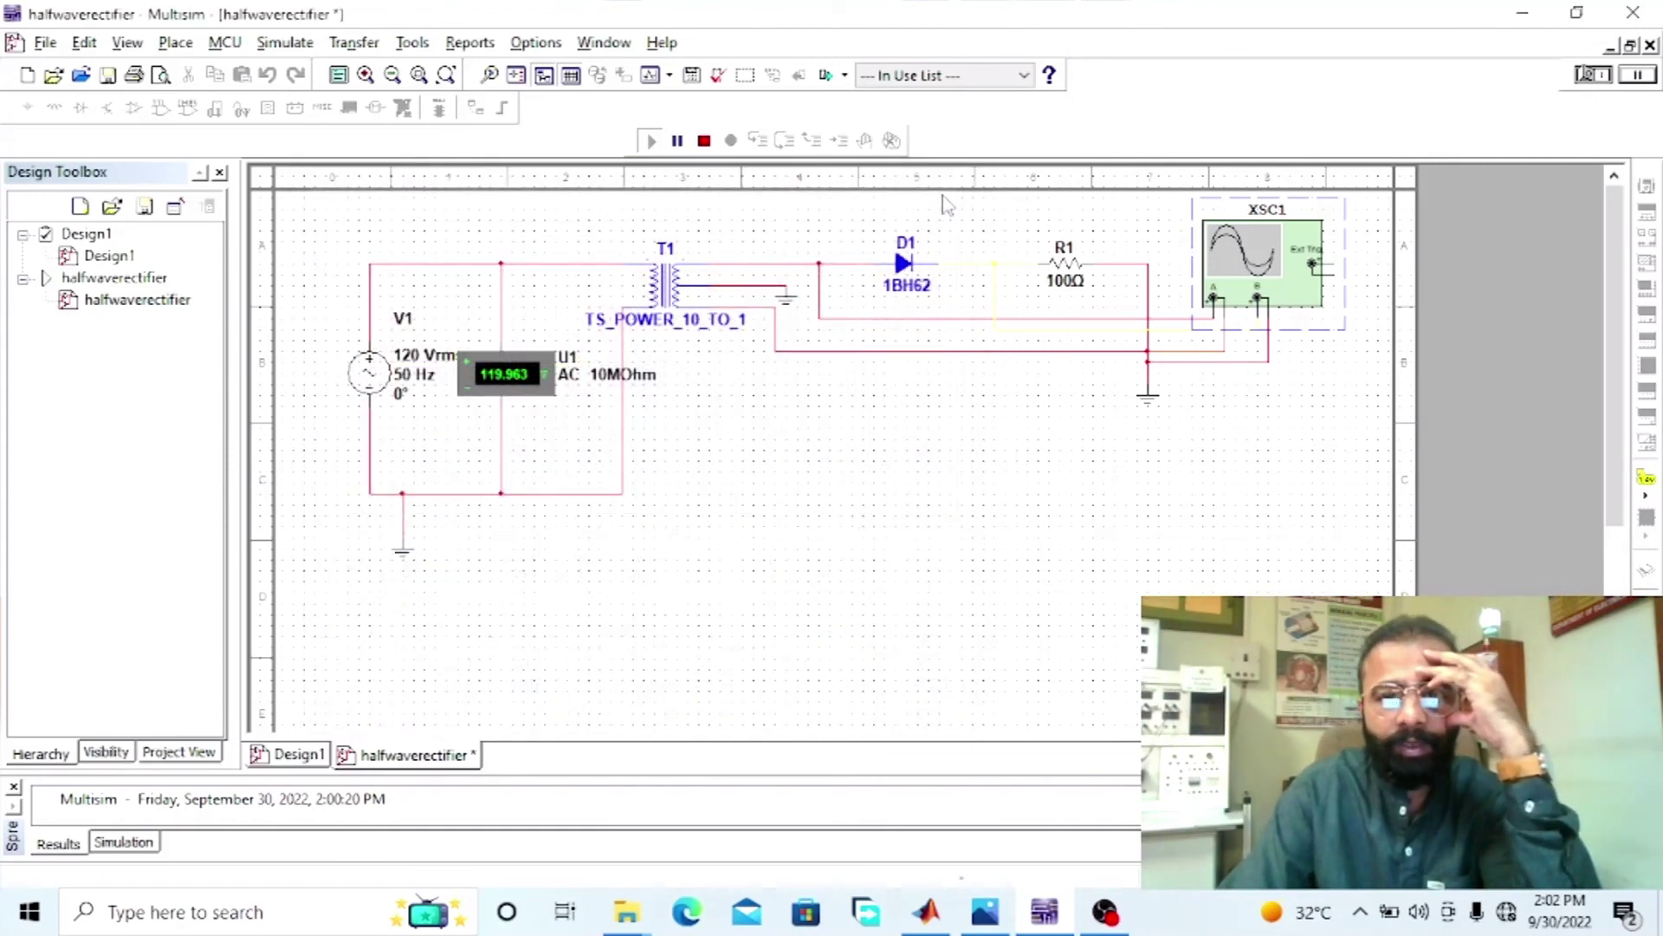
pyautogui.click(704, 140)
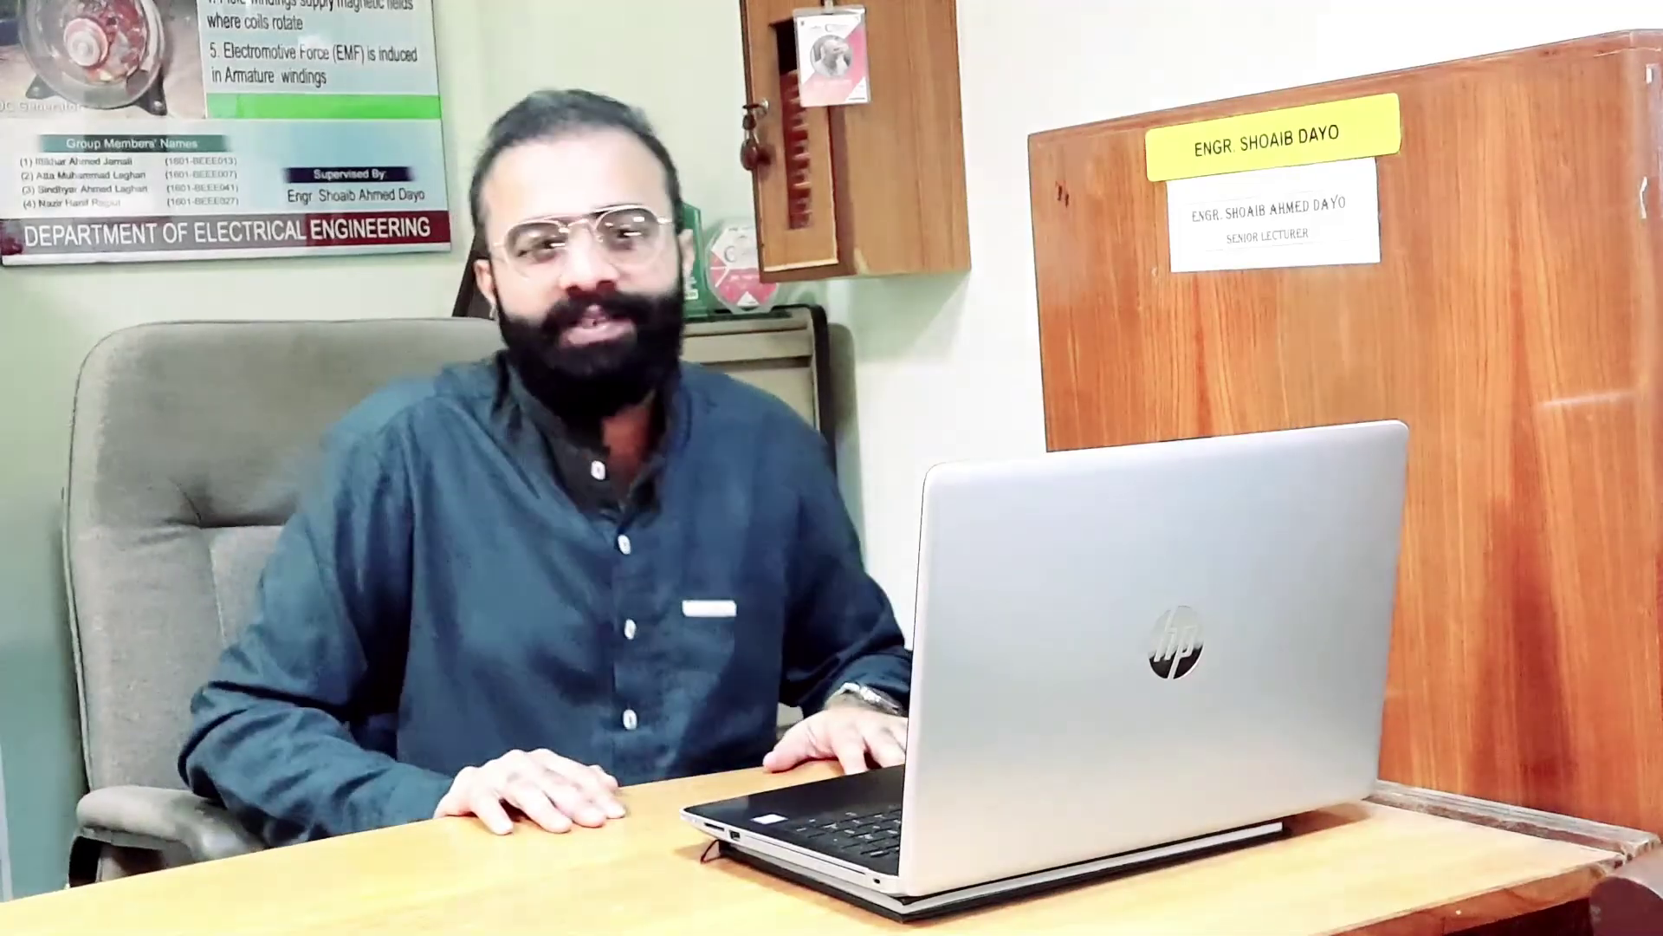